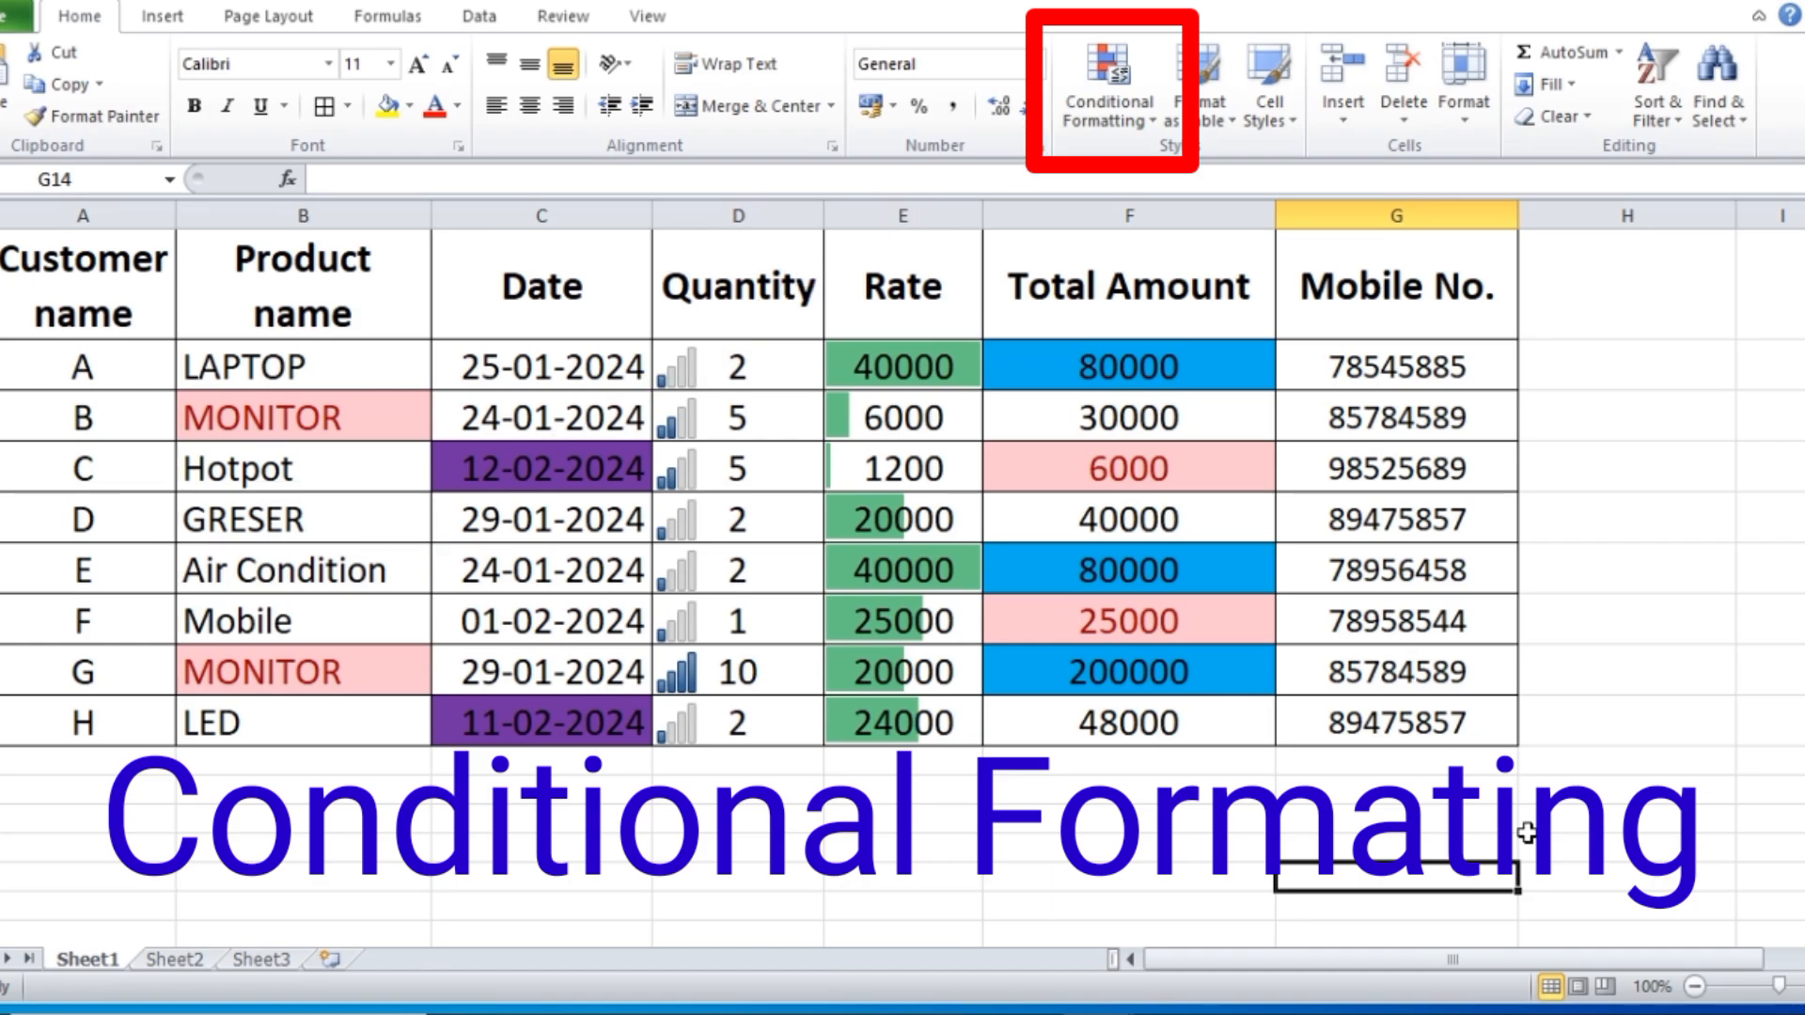
Step: Clear all conditional formatting rules from the customer table, A1:G9, including its header row
{"action": "left_click", "coordinate": [271, 395]}
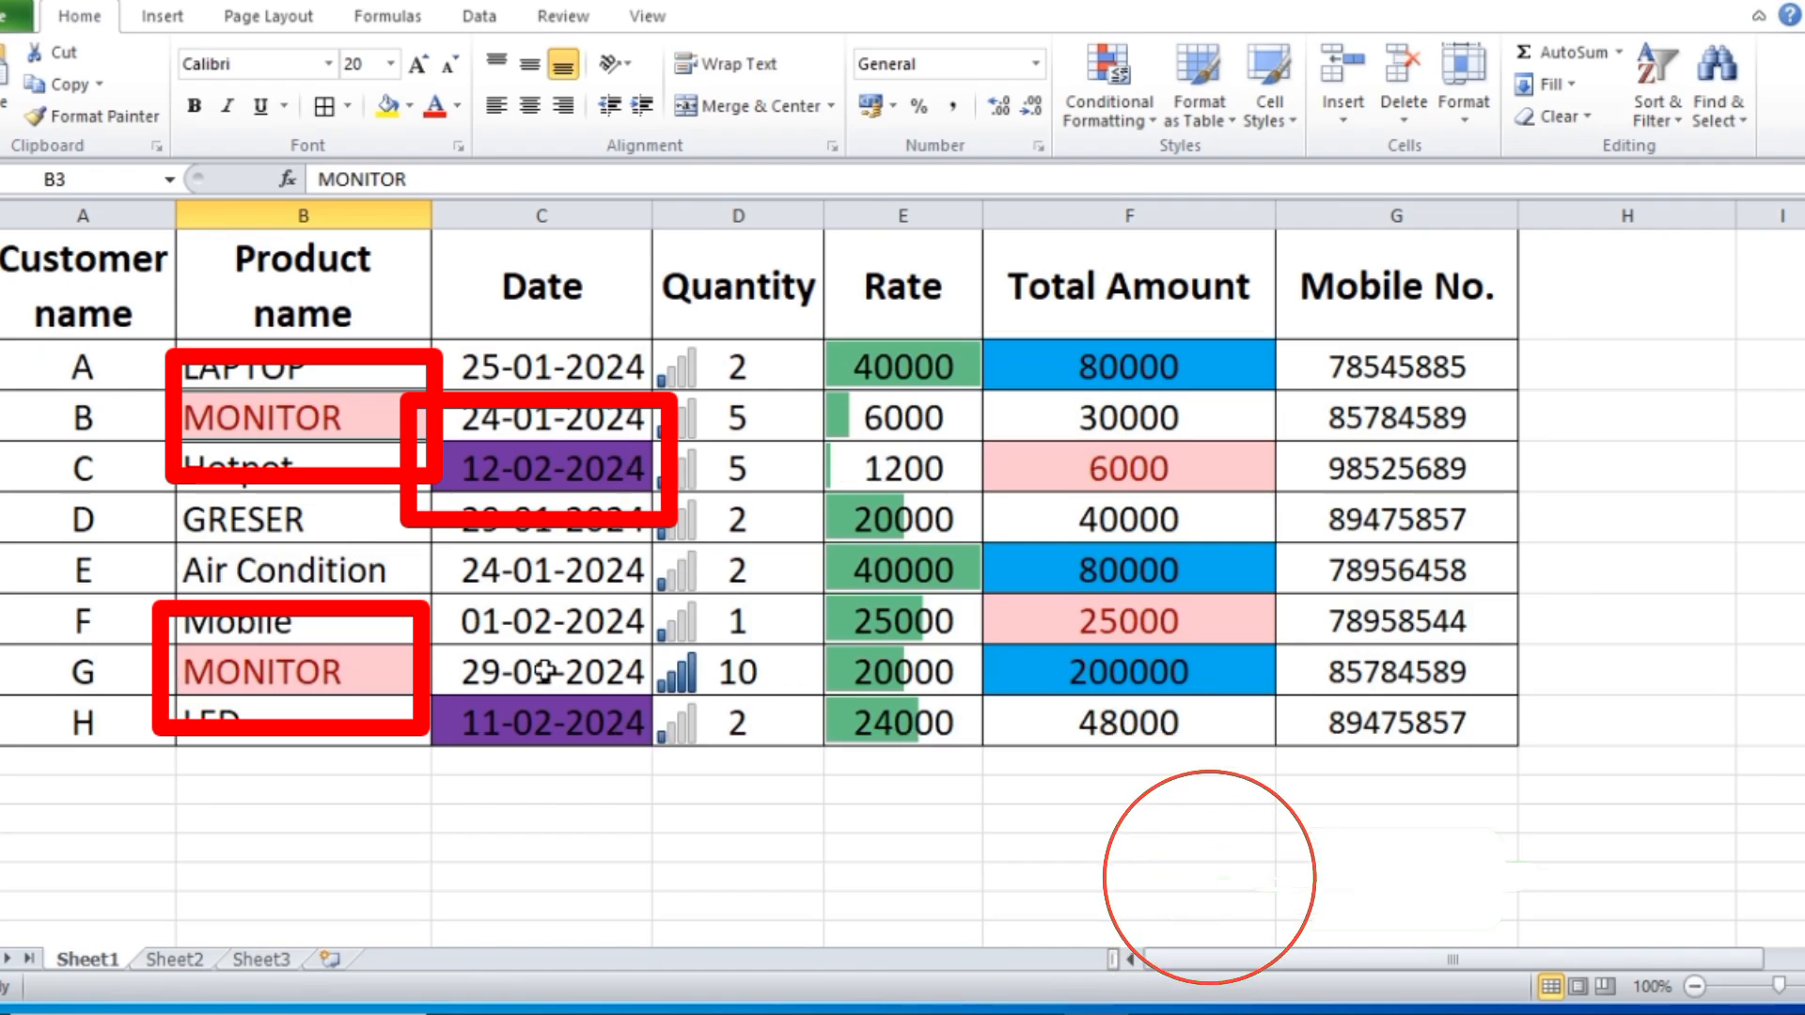
{"action": "left_click", "coordinate": [792, 816]}
{"action": "left_click_drag", "start_coordinate": [141, 310], "coordinate": [1429, 723]}
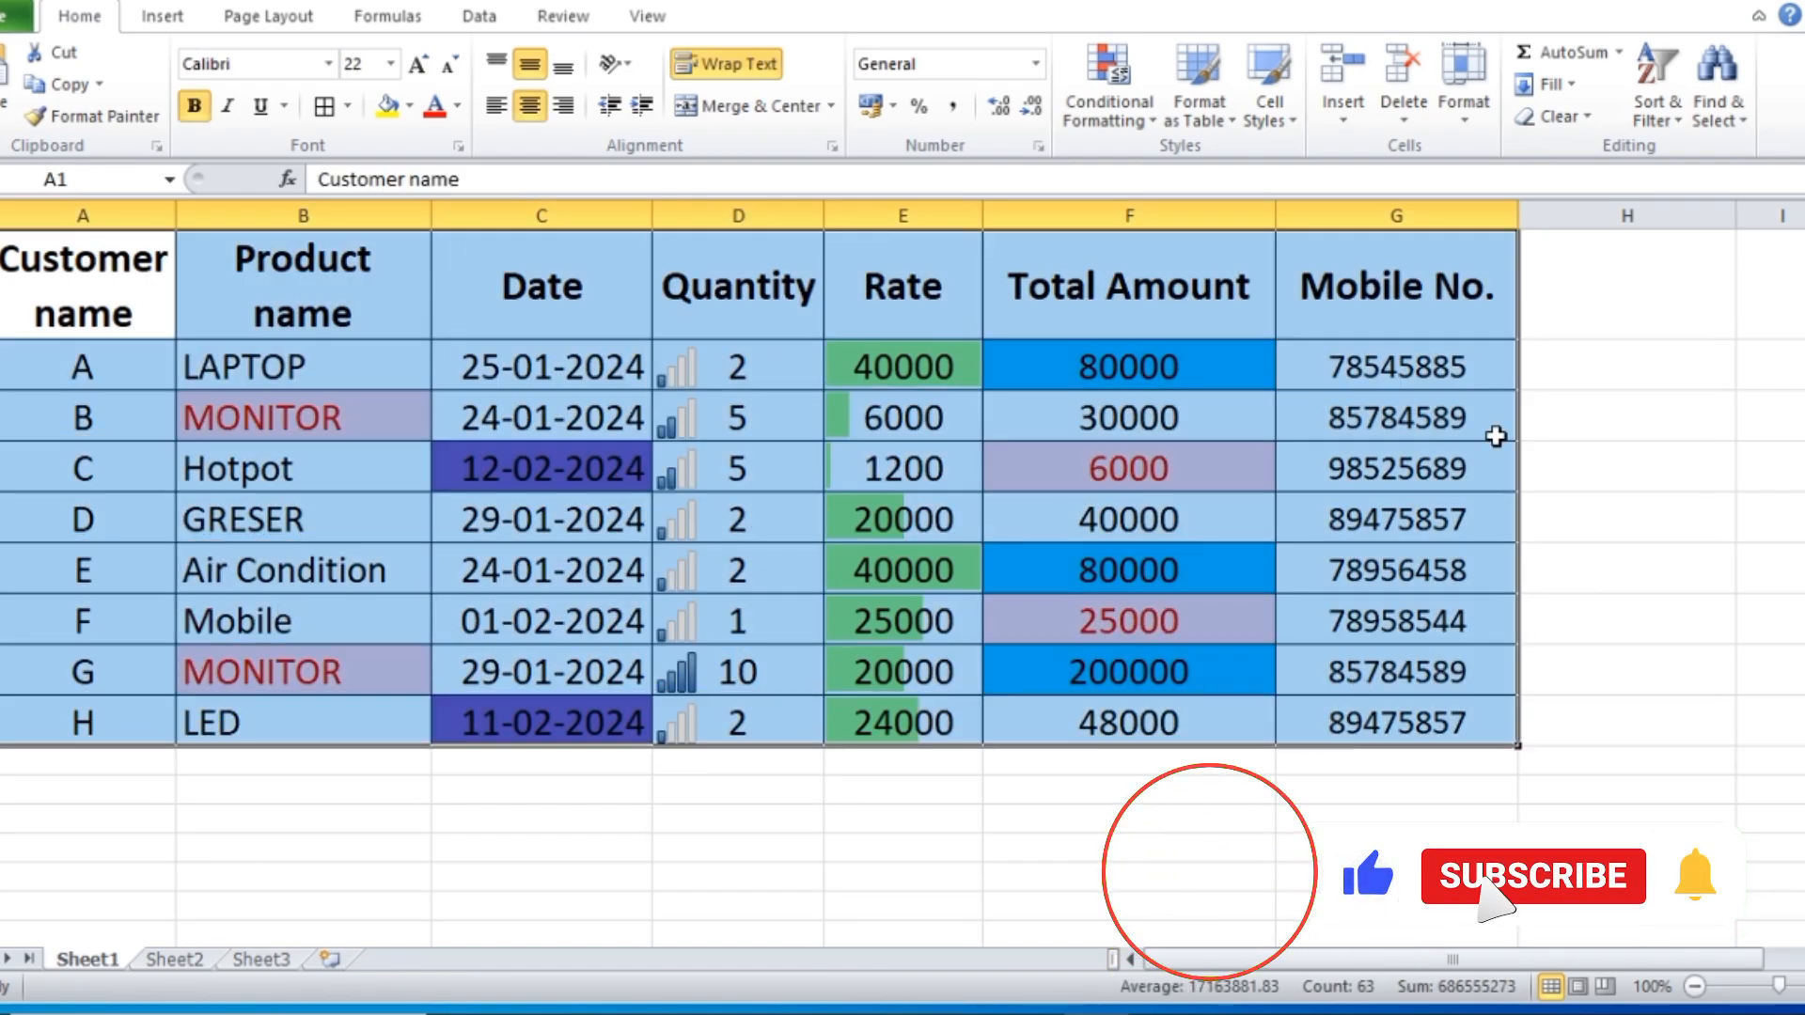
{"action": "left_click", "coordinate": [1100, 111]}
{"action": "mouse_move", "coordinate": [1159, 517]}
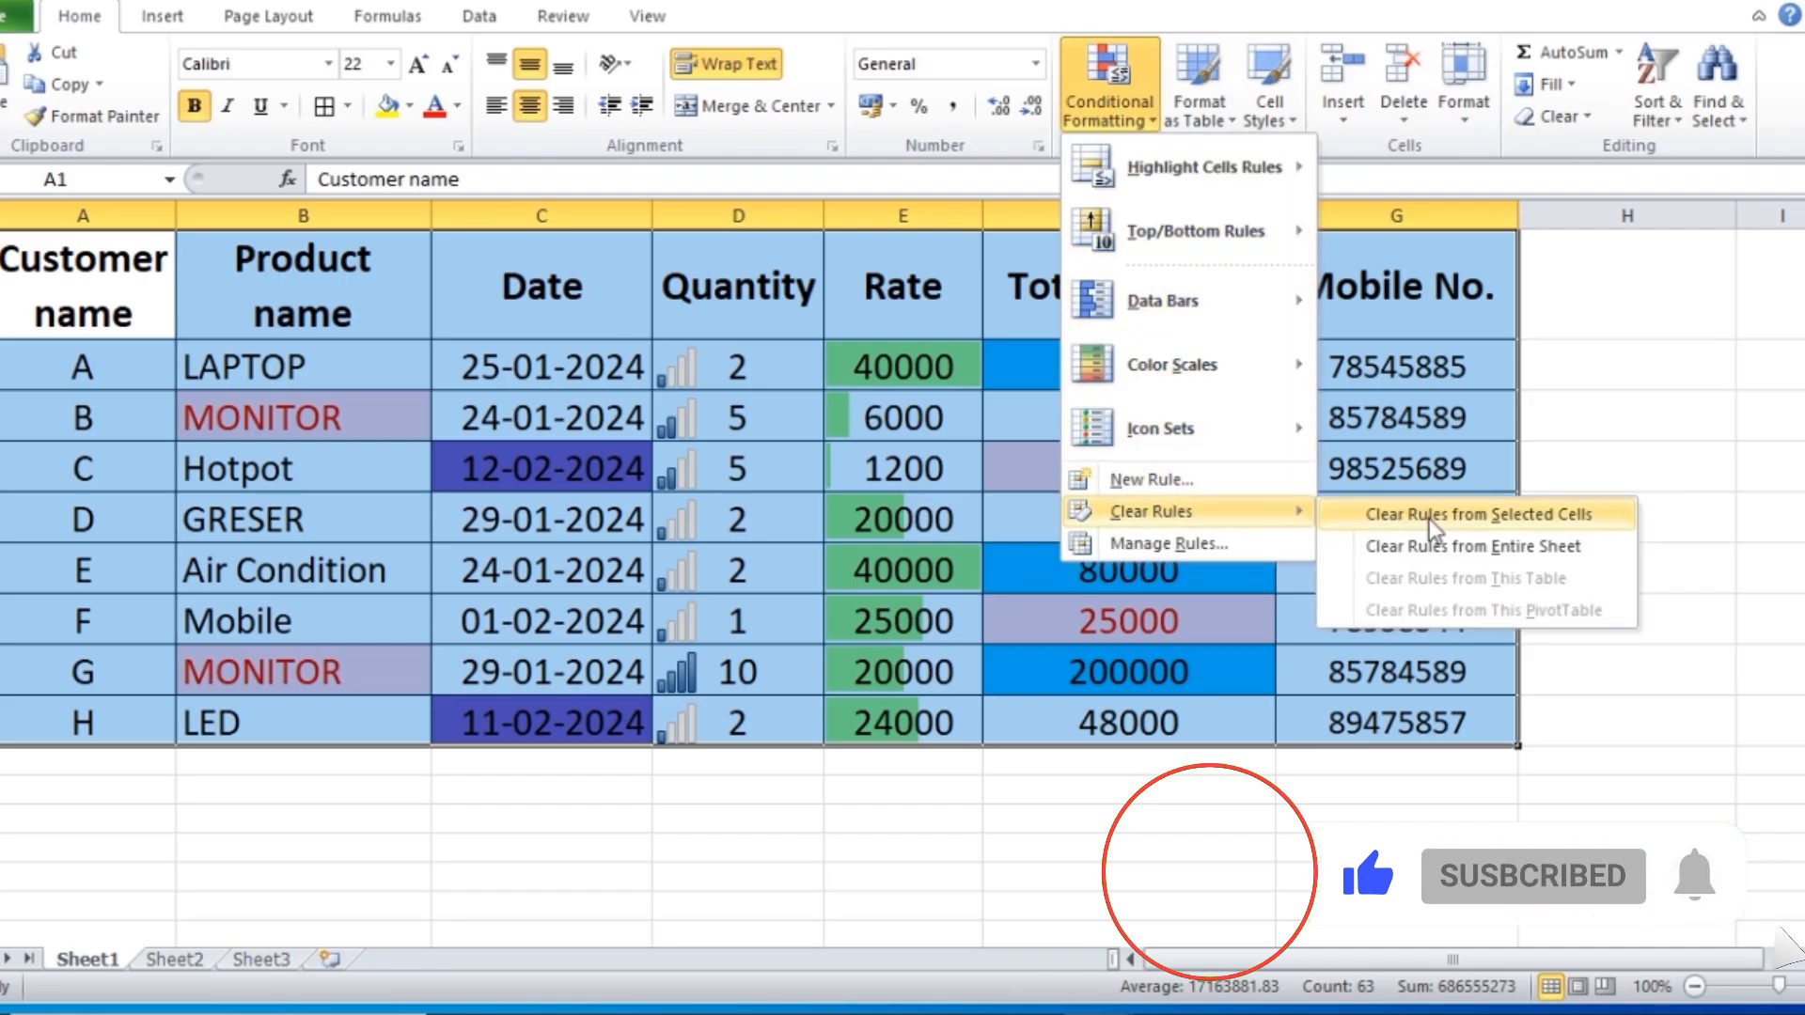
{"action": "left_click", "coordinate": [1410, 511]}
{"action": "left_click", "coordinate": [1128, 846]}
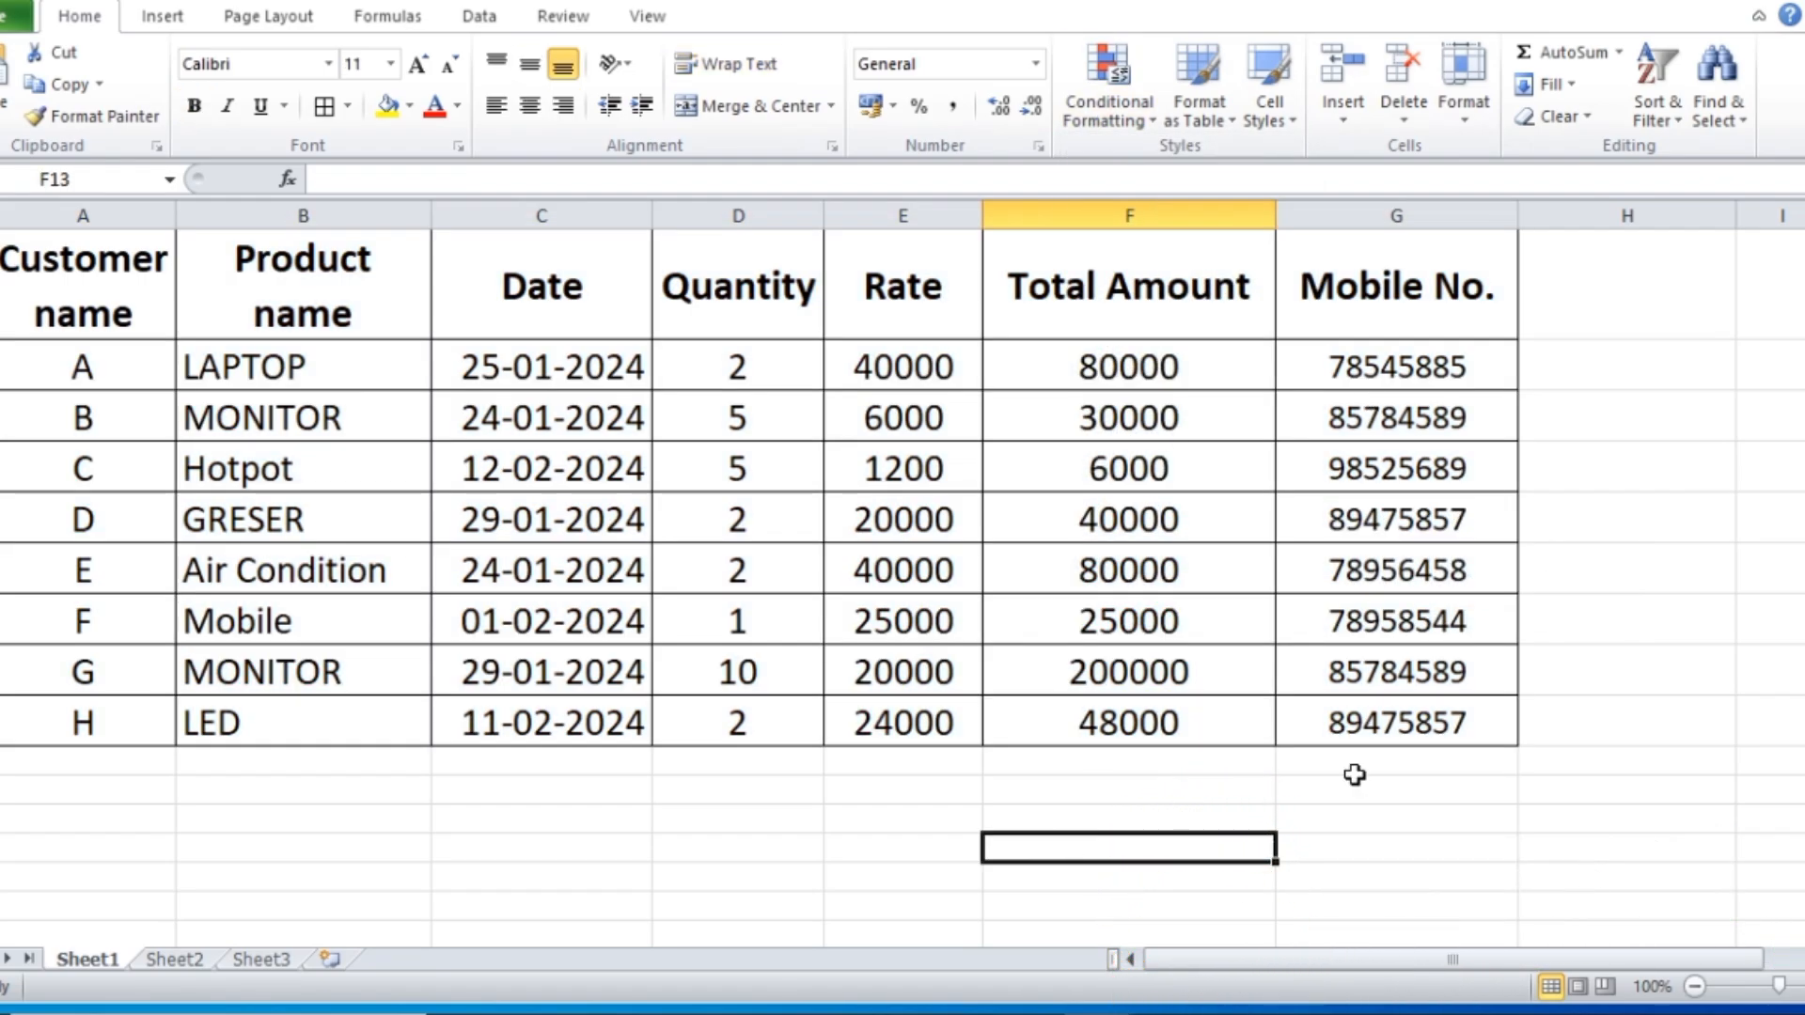
Step: Set up a Greater Than highlight rule for the Total Amount values in F2:F9 with a threshold of 60000
{"action": "left_click_drag", "start_coordinate": [1140, 371], "coordinate": [1135, 722]}
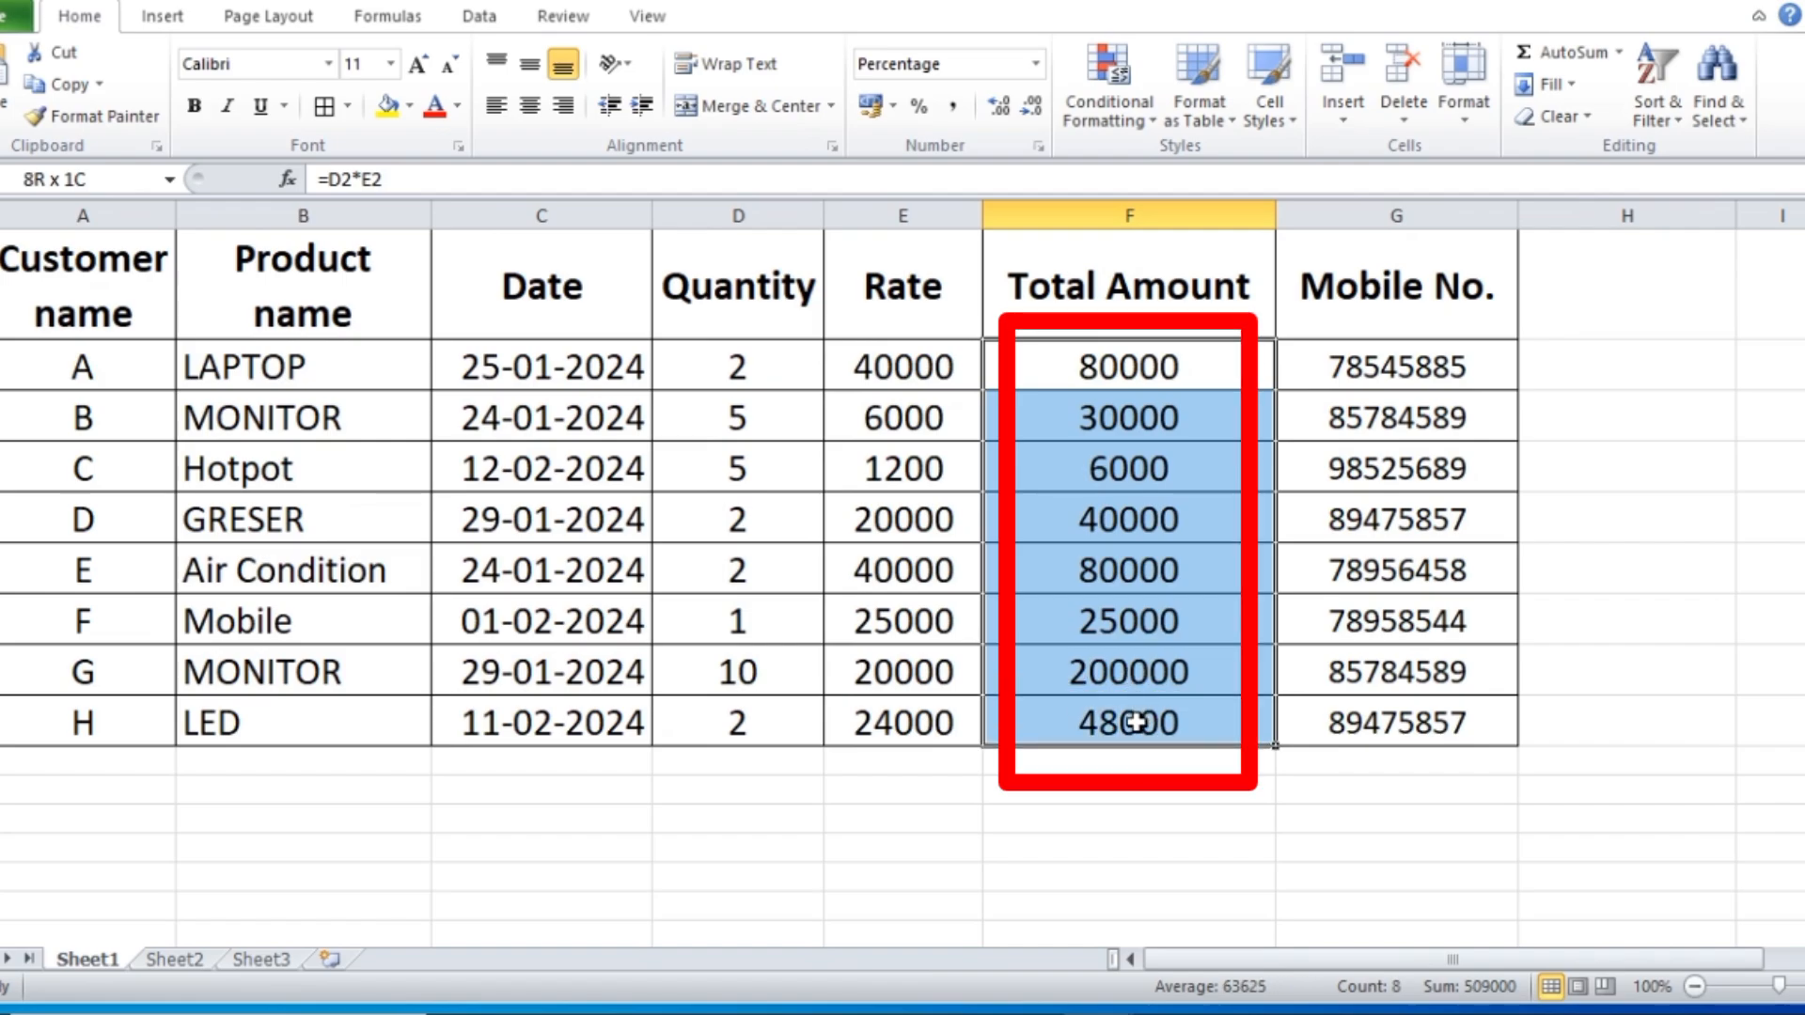
{"action": "left_click", "coordinate": [1152, 112]}
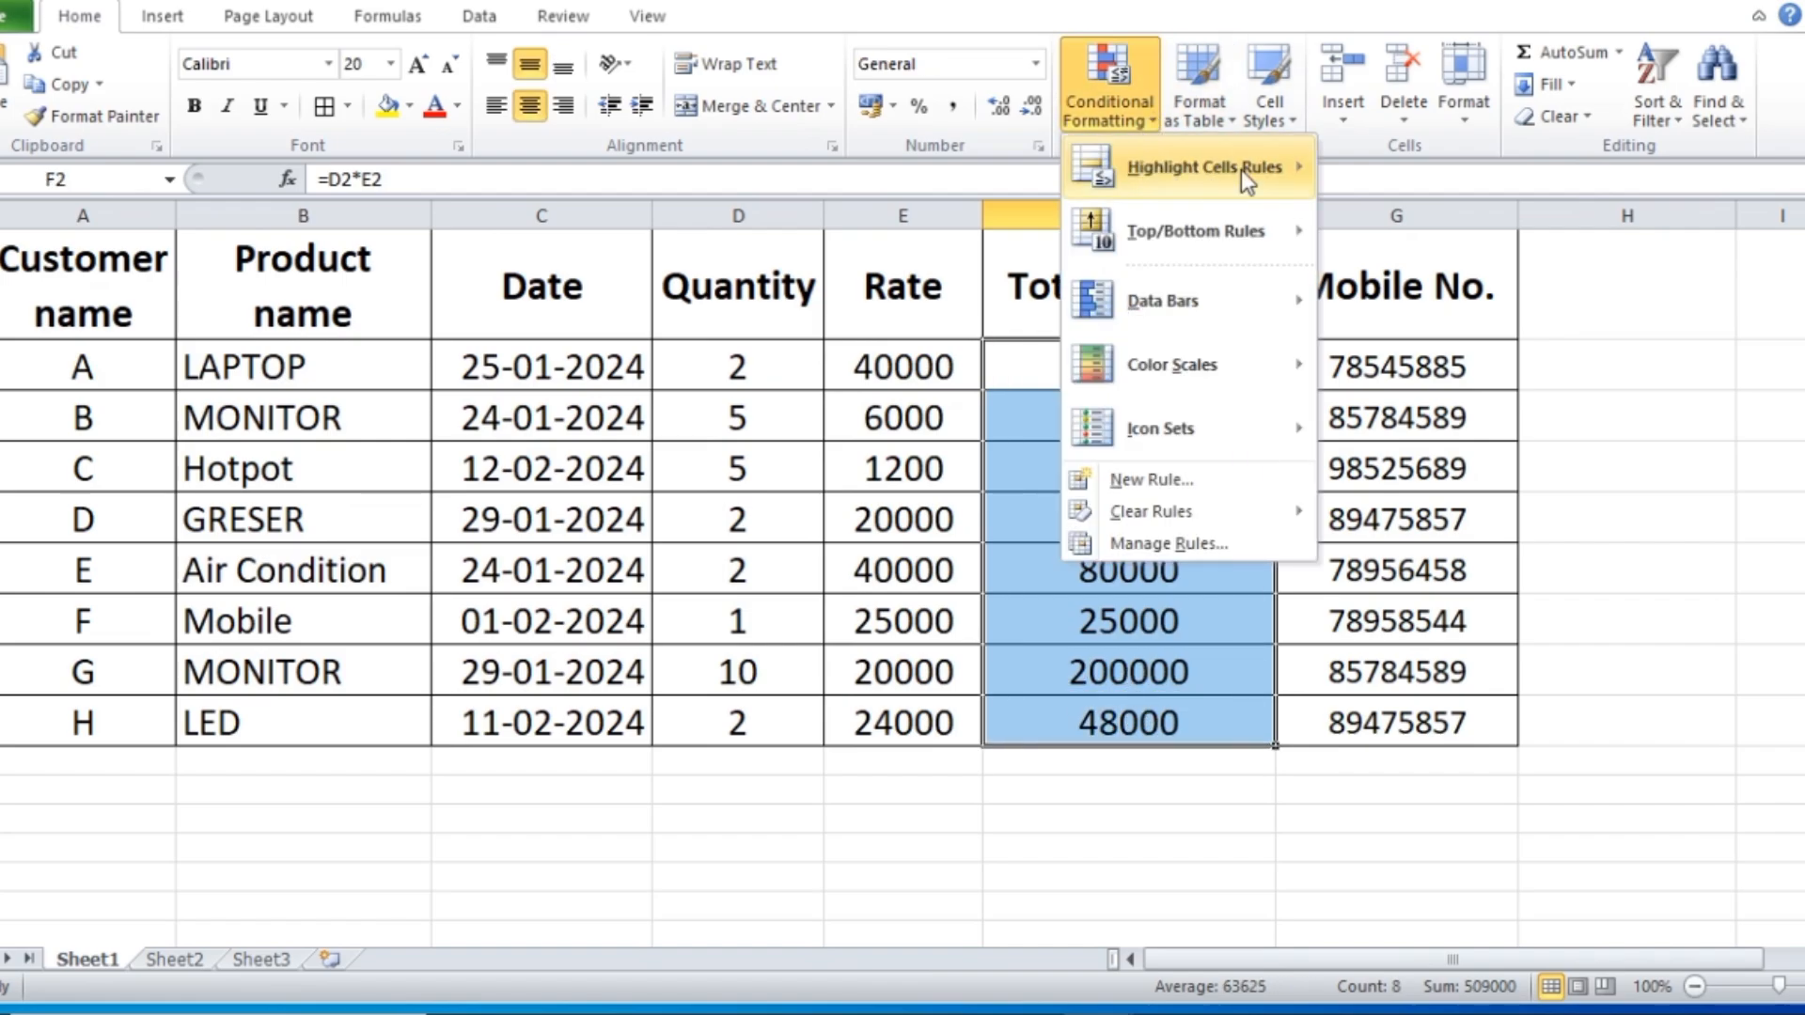
{"action": "mouse_move", "coordinate": [1246, 169]}
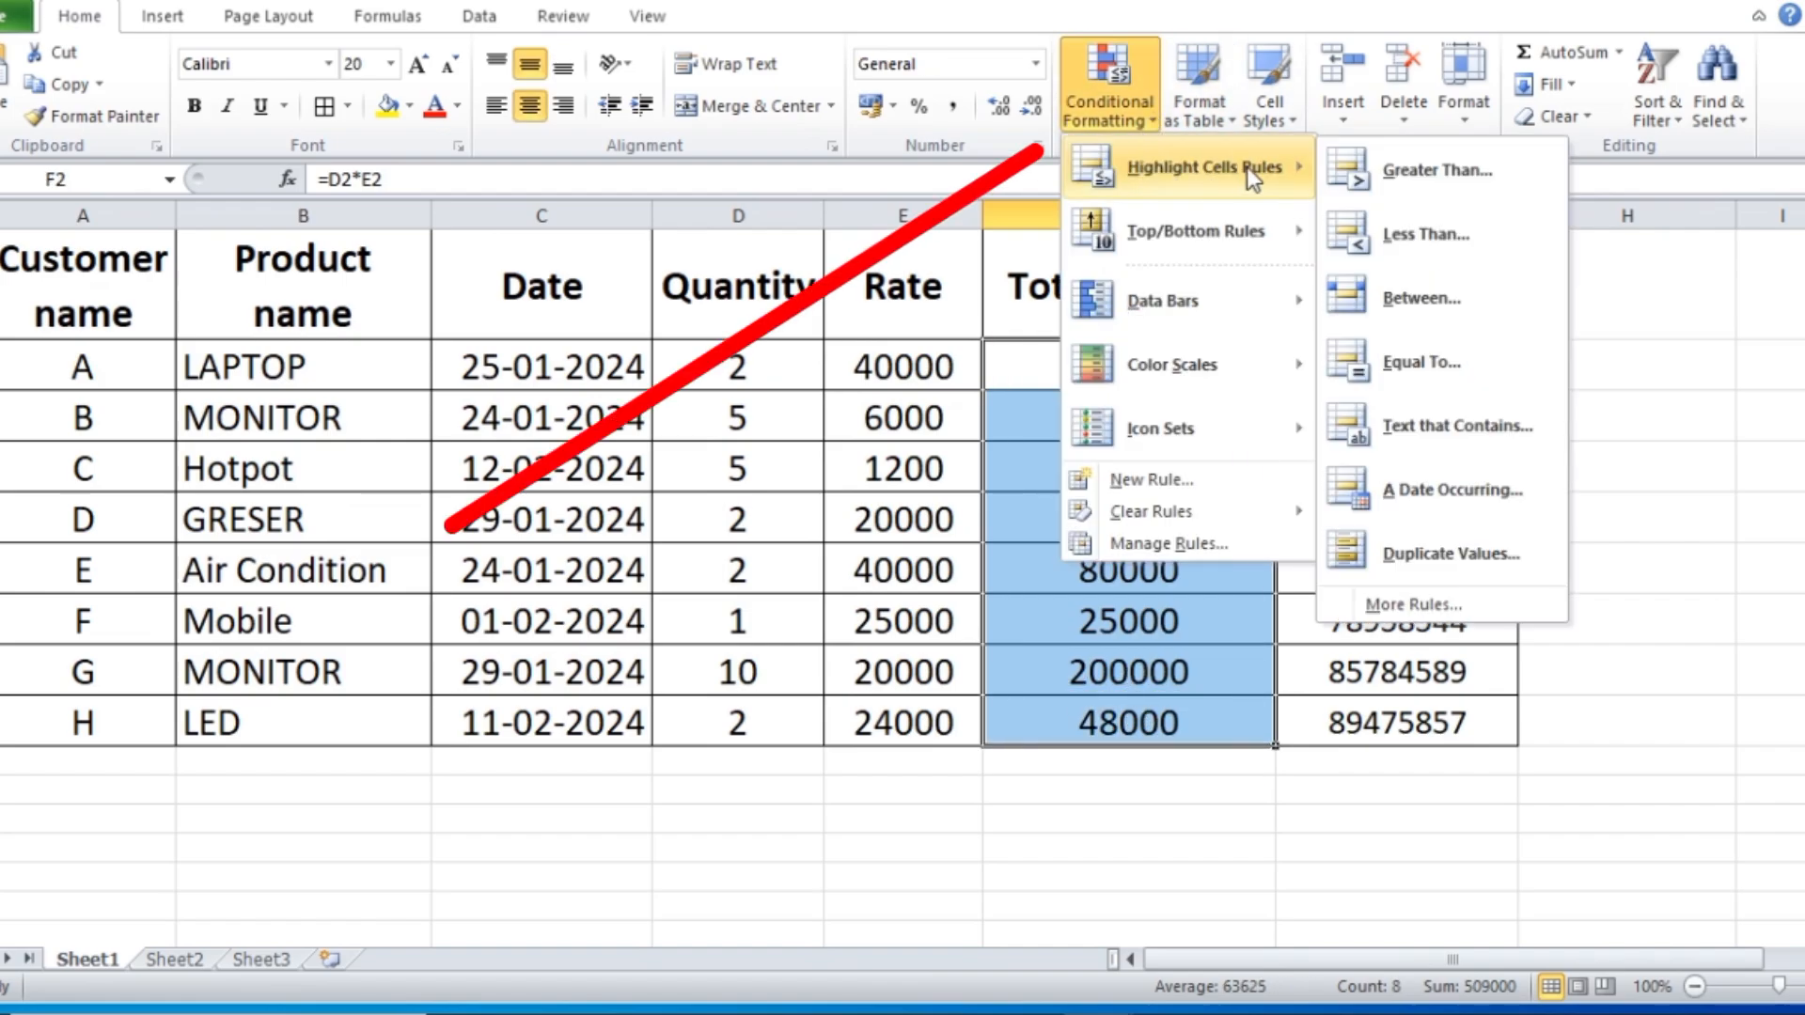
{"action": "left_click", "coordinate": [1444, 180]}
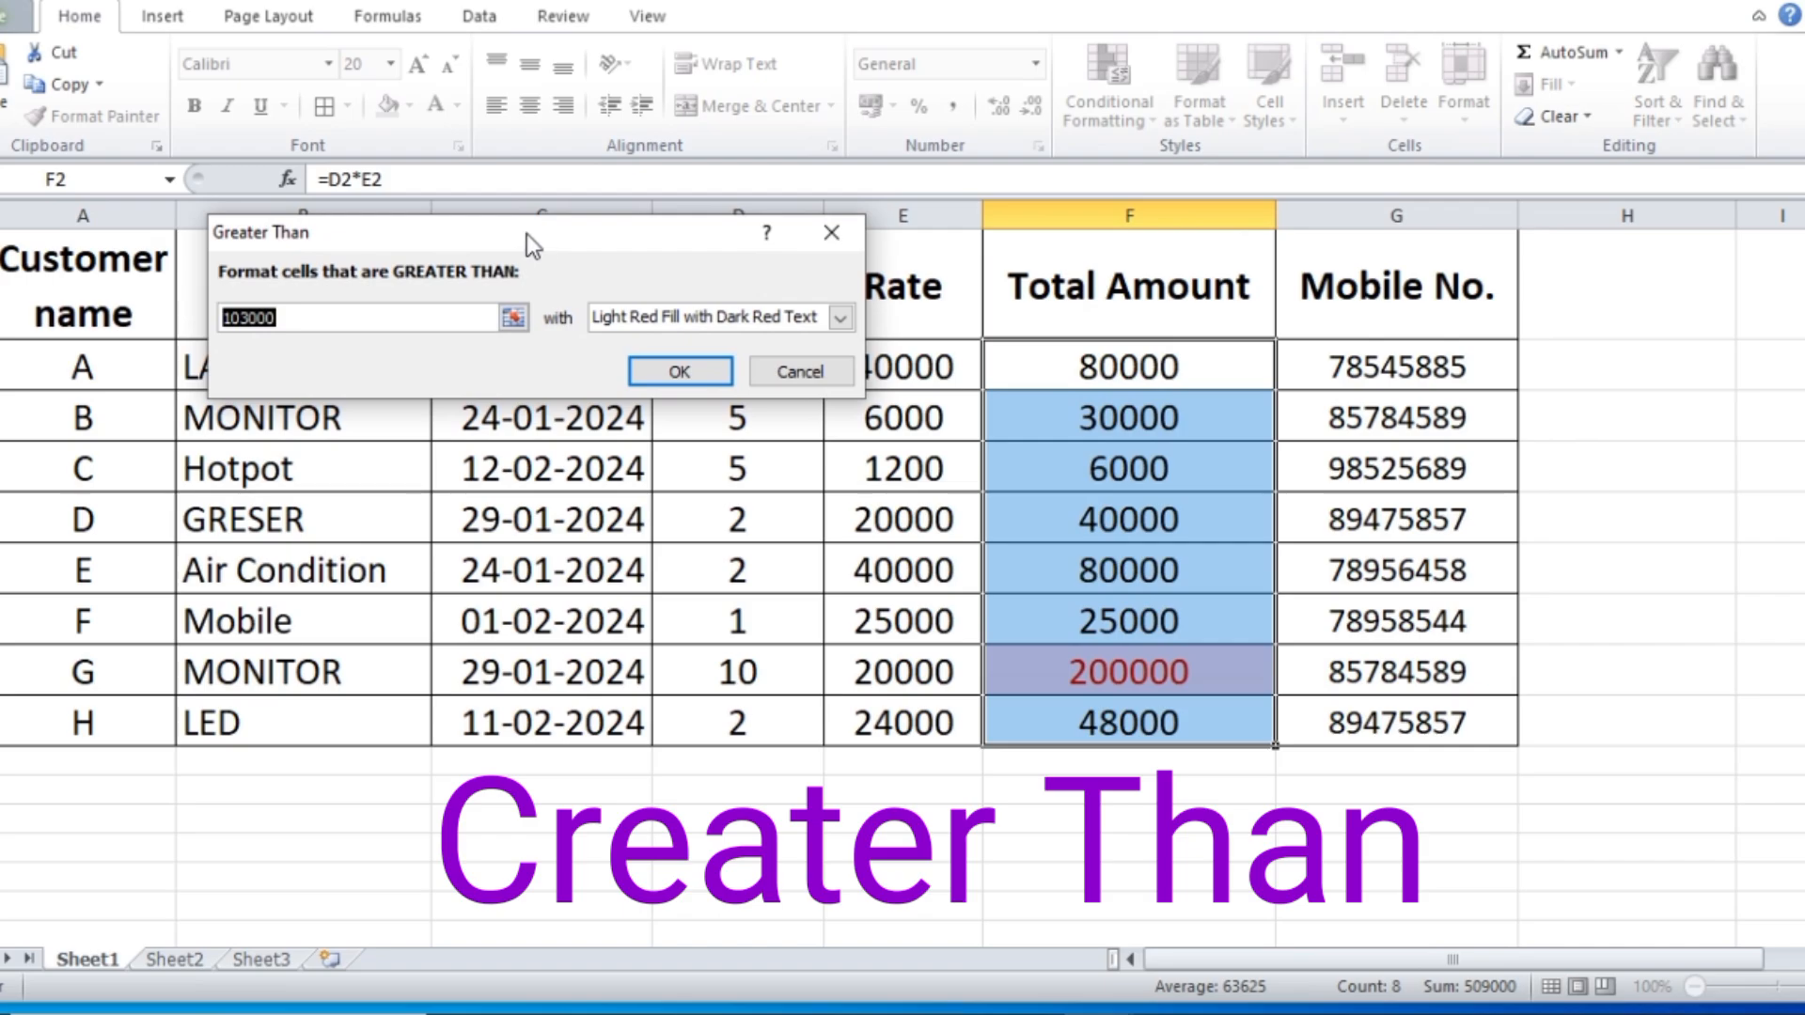
{"action": "left_click_drag", "start_coordinate": [526, 233], "coordinate": [504, 223]}
{"action": "left_click", "coordinate": [257, 307]}
{"action": "key", "text": "BackSpace"}
{"action": "key", "text": "BackSpace"}
{"action": "key", "text": "BackSpace"}
{"action": "key", "text": "BackSpace"}
{"action": "key", "text": "BackSpace"}
{"action": "key", "text": "BackSpace"}
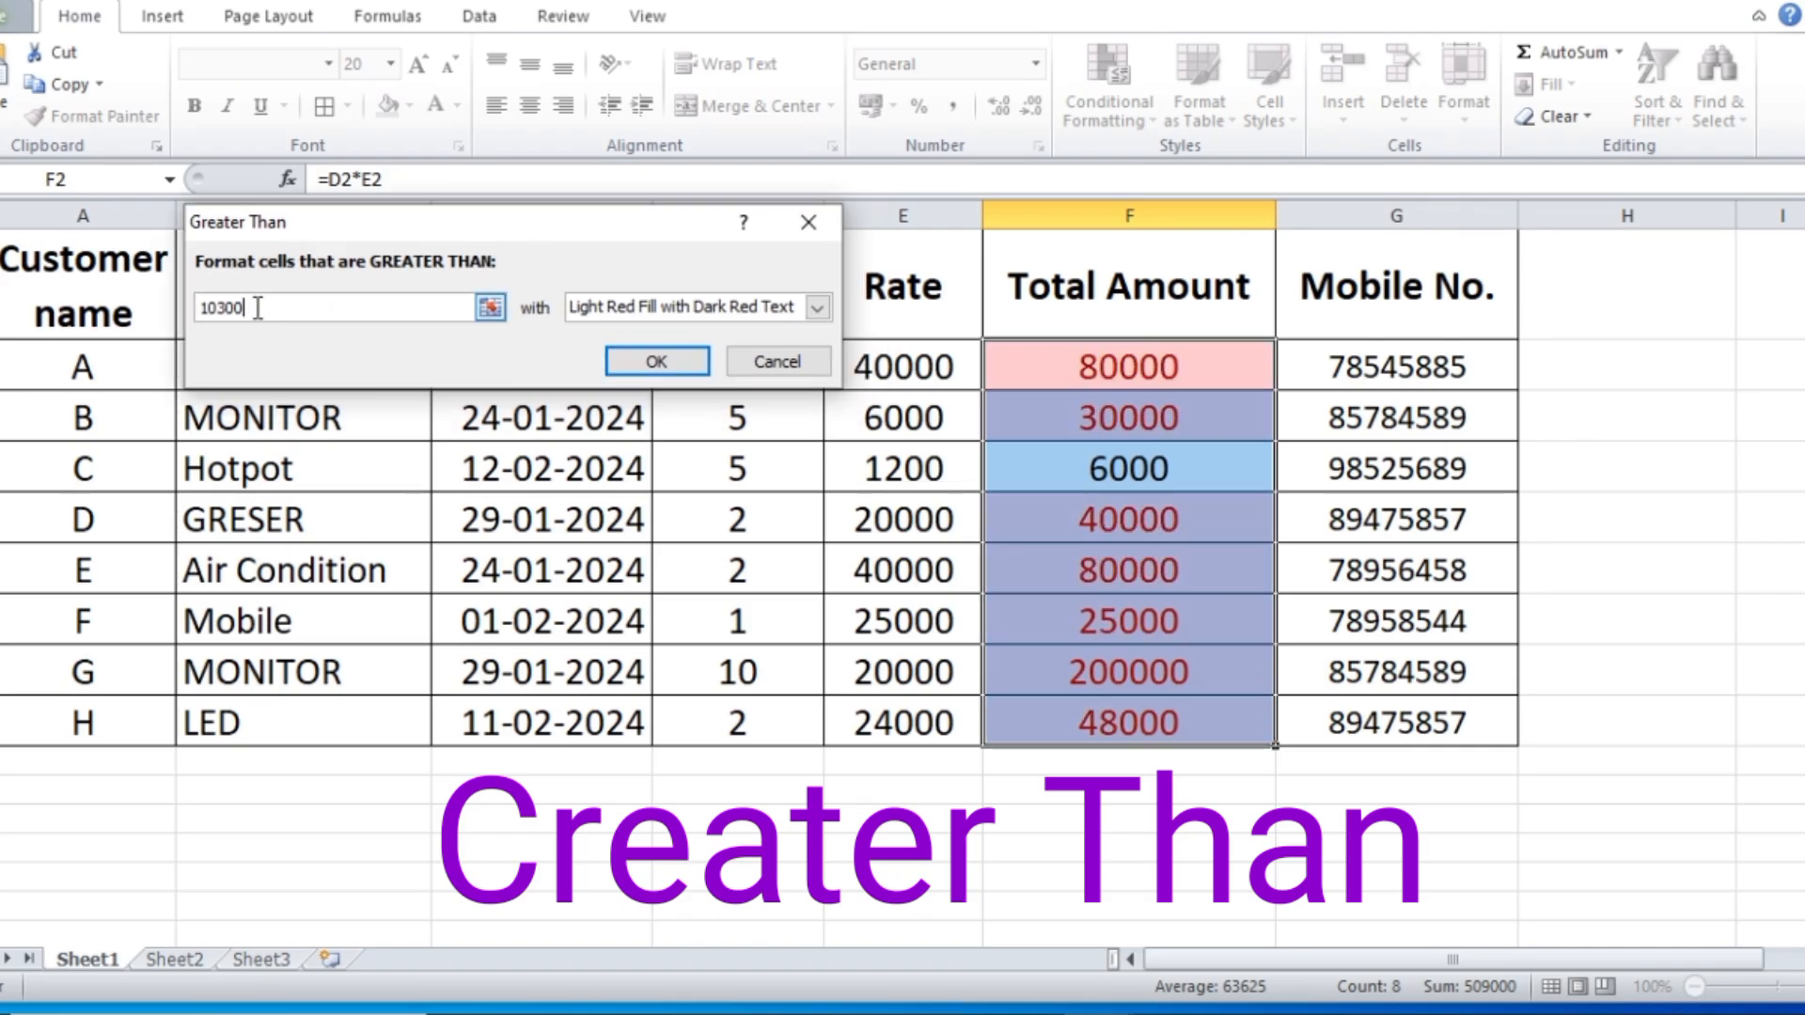
{"action": "type", "text": "60000"}
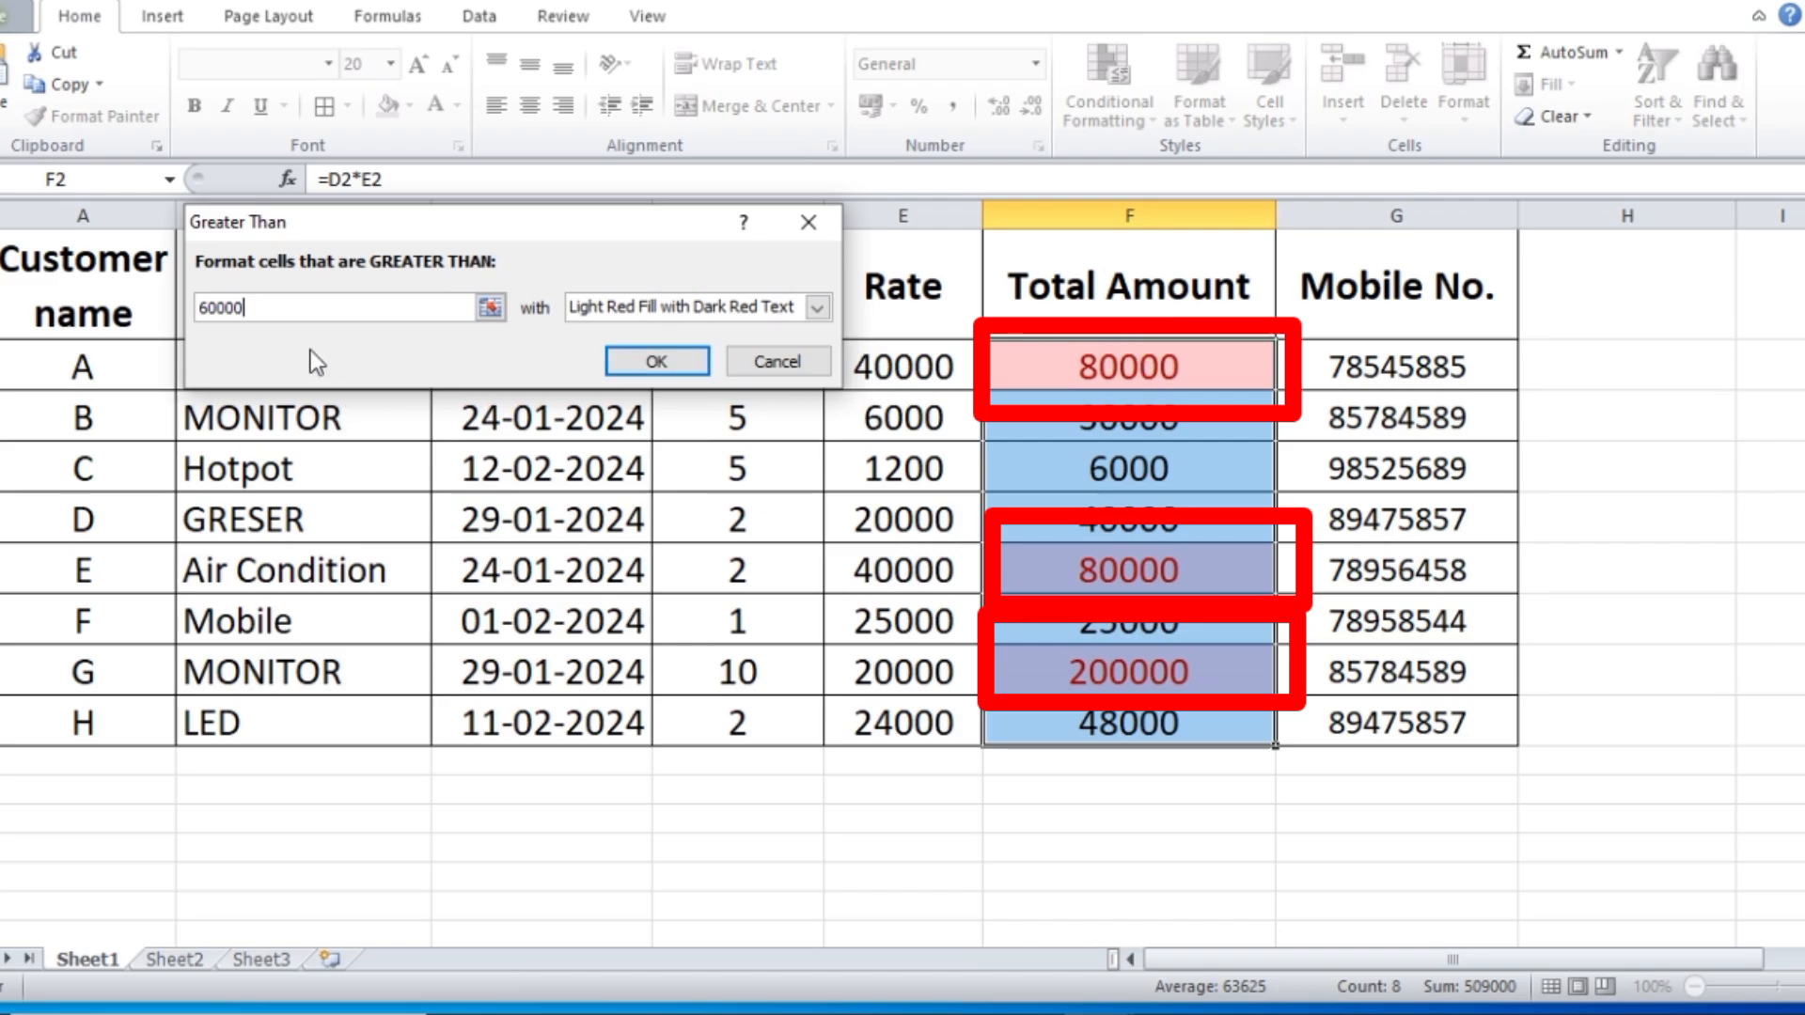
Step: Change the Greater Than threshold to 30000 and choose Yellow Fill with Dark Yellow Text as the format
{"action": "left_click_drag", "start_coordinate": [276, 310], "coordinate": [196, 312]}
{"action": "type", "text": "3"}
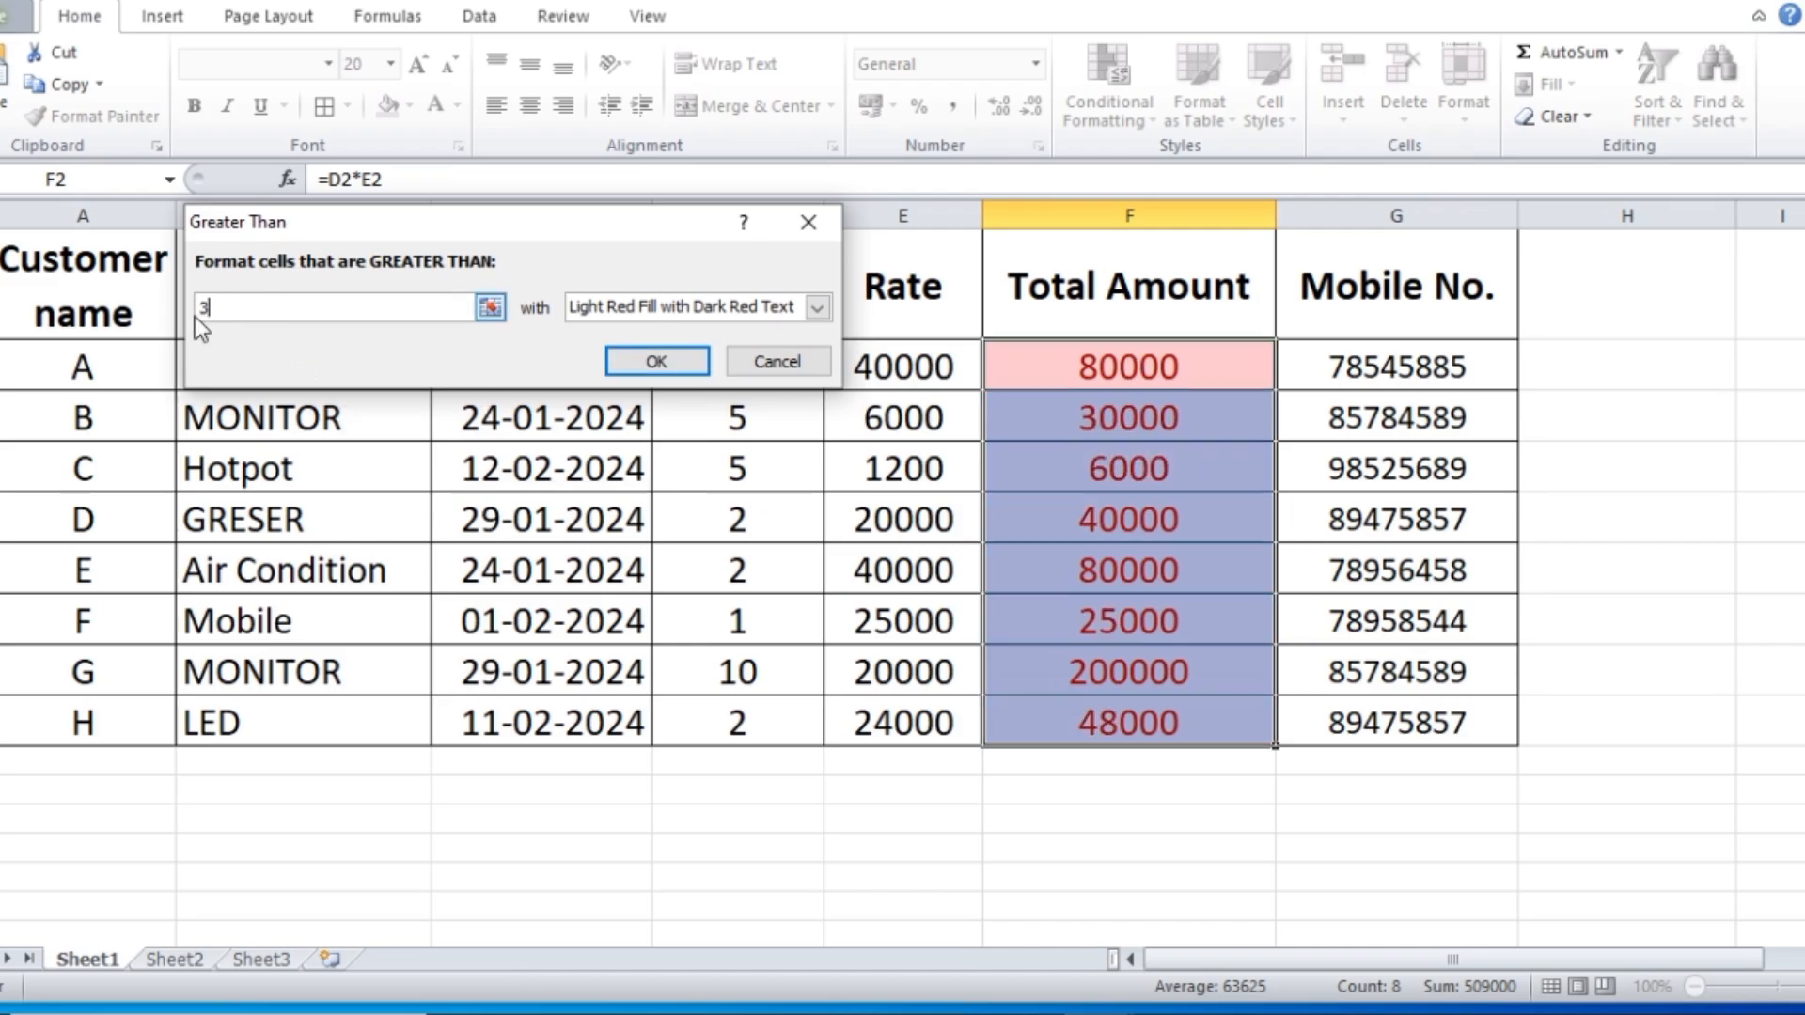
{"action": "type", "text": "0000"}
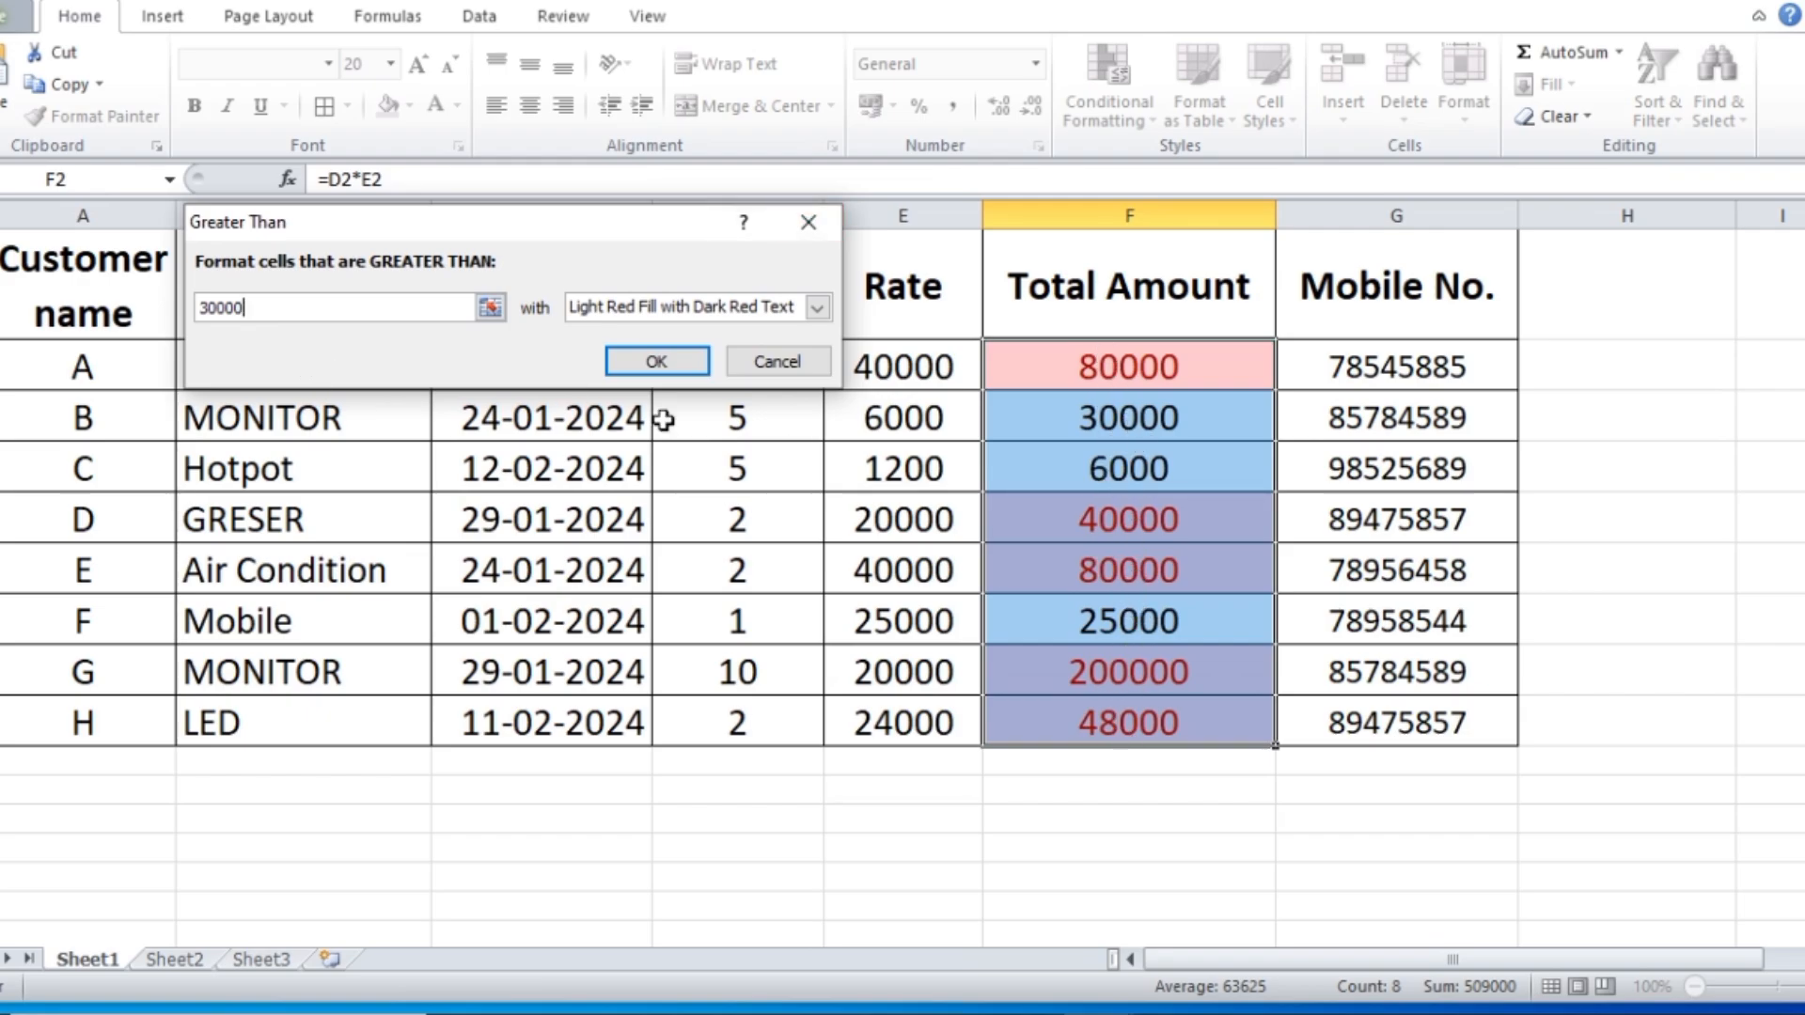
{"action": "left_click", "coordinate": [816, 307]}
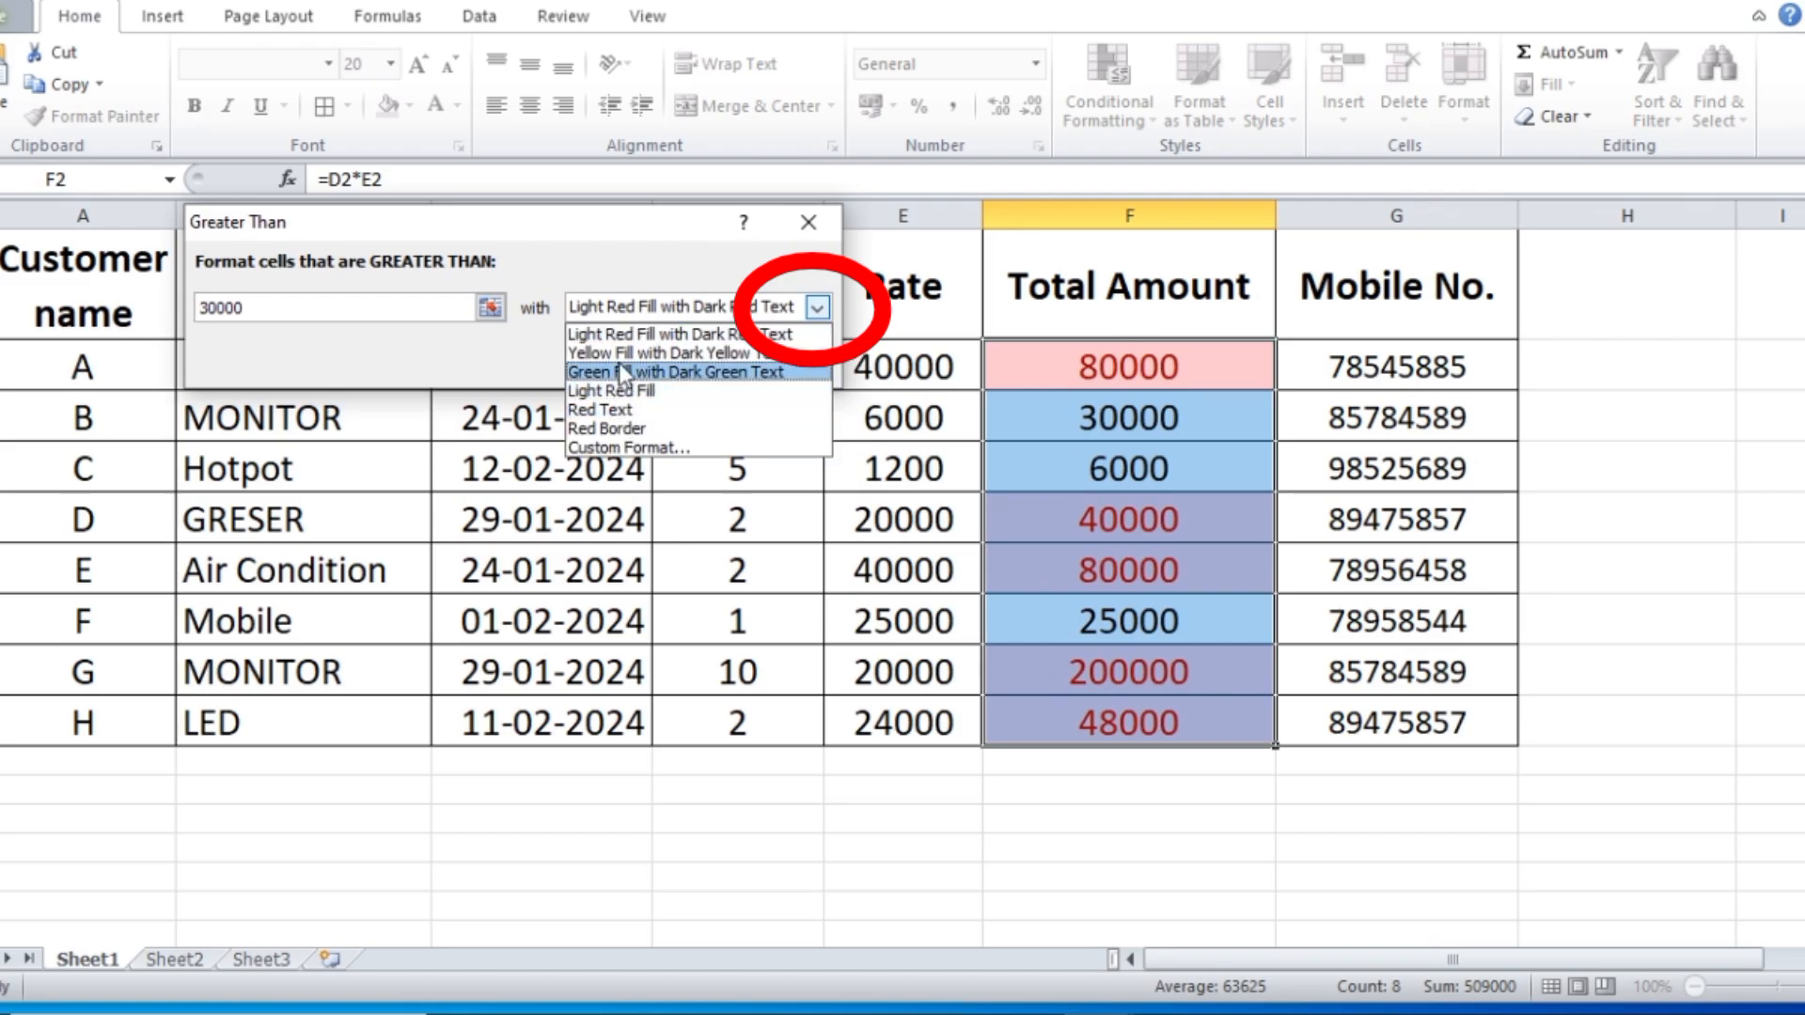
{"action": "left_click", "coordinate": [668, 352]}
Step: Give the Greater Than rule a custom format with a solid purple fill and apply it to the Total Amount values
{"action": "left_click", "coordinate": [817, 308]}
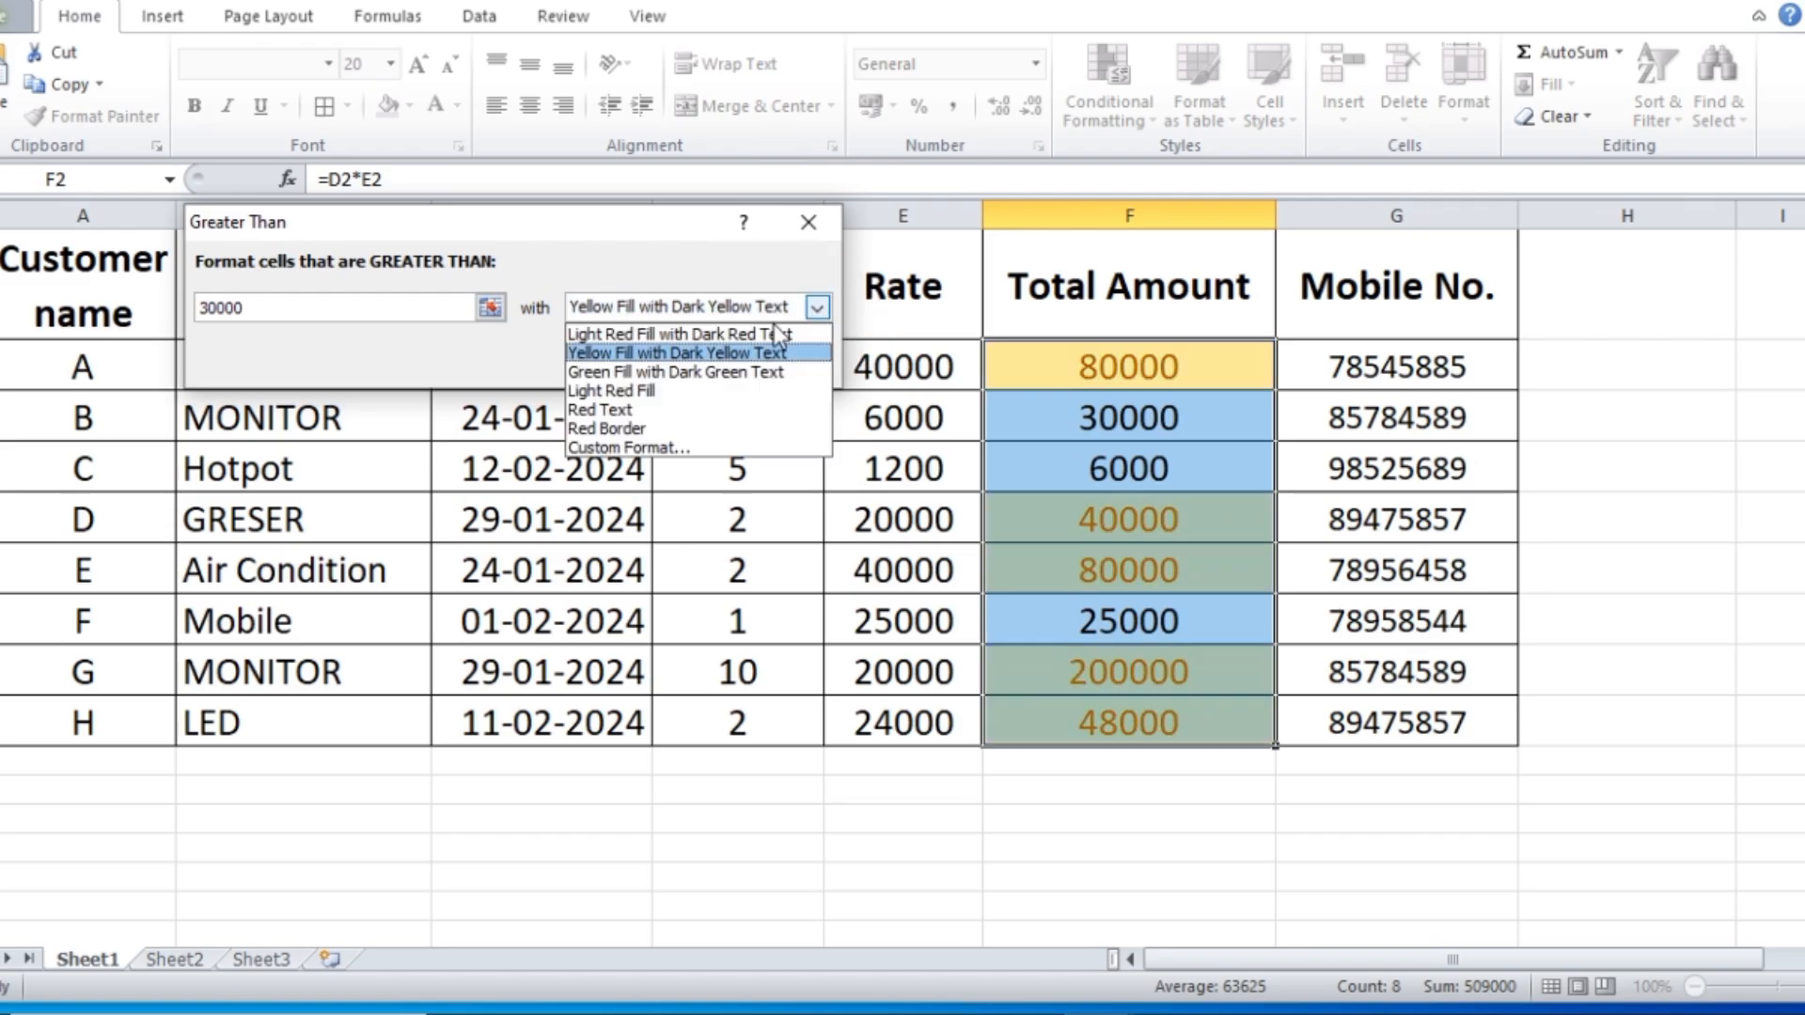
{"action": "left_click", "coordinate": [626, 449]}
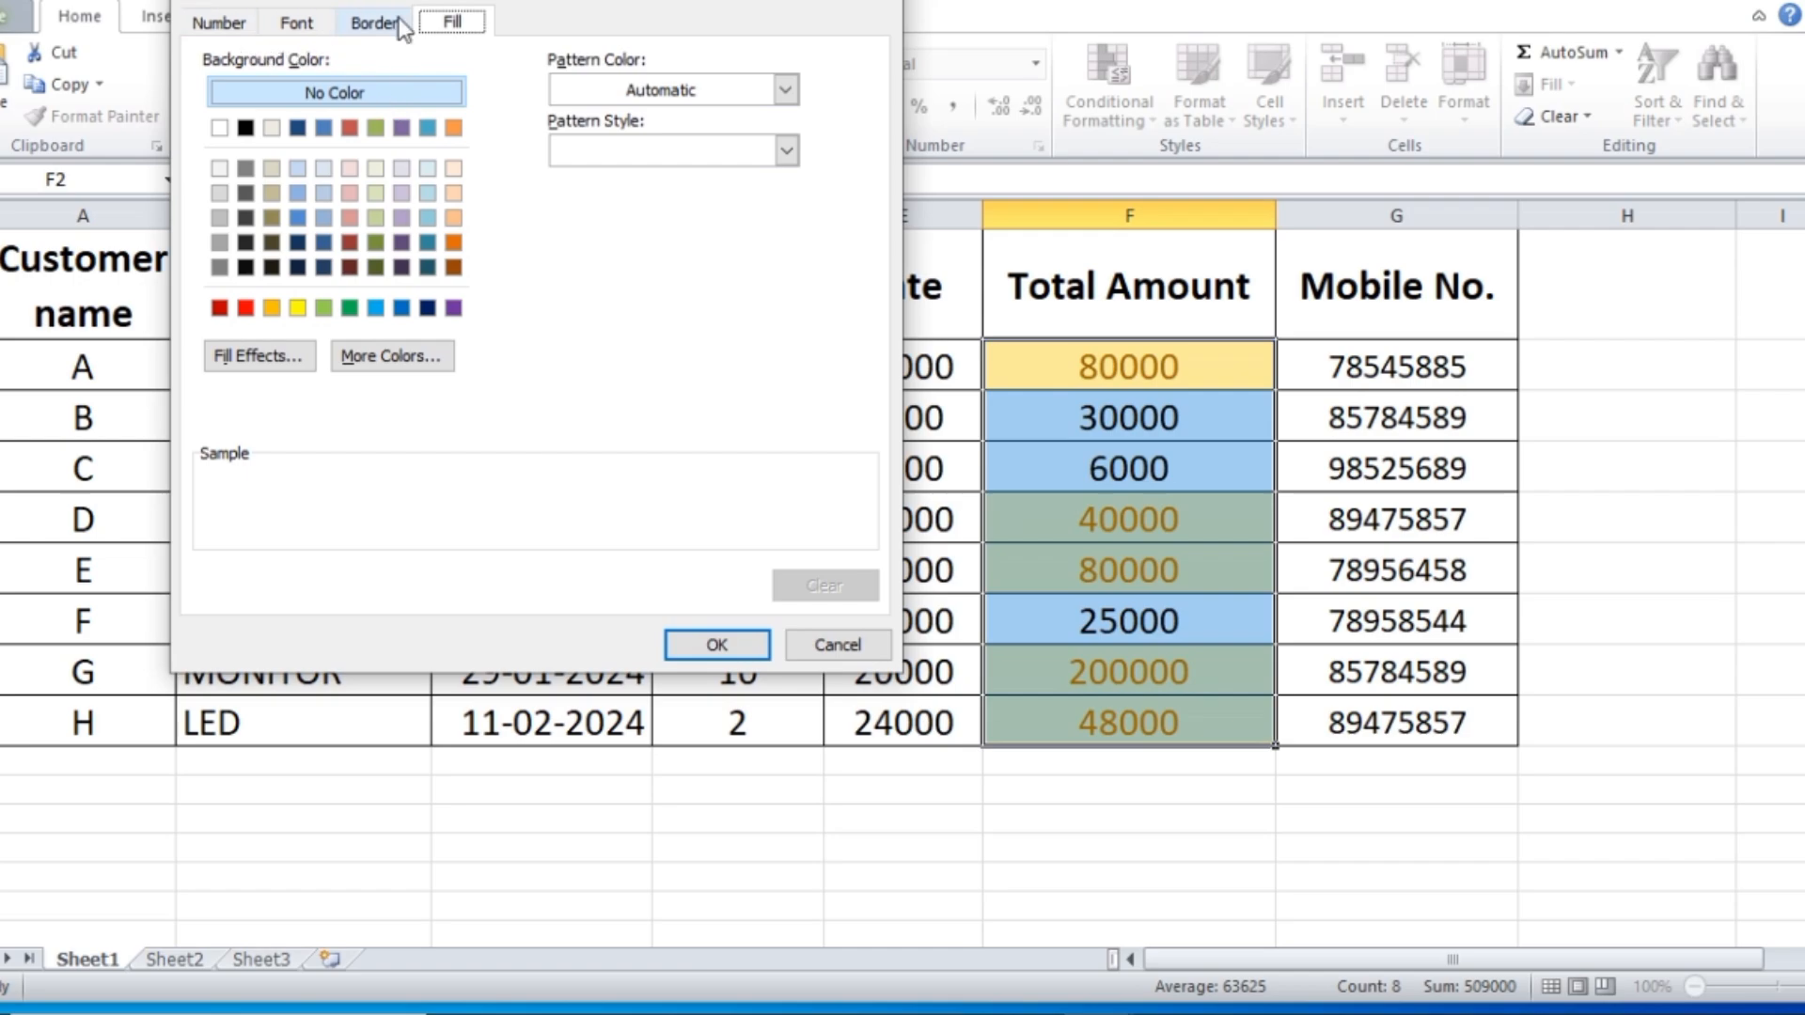
{"action": "left_click_drag", "start_coordinate": [472, 2], "coordinate": [466, 87]}
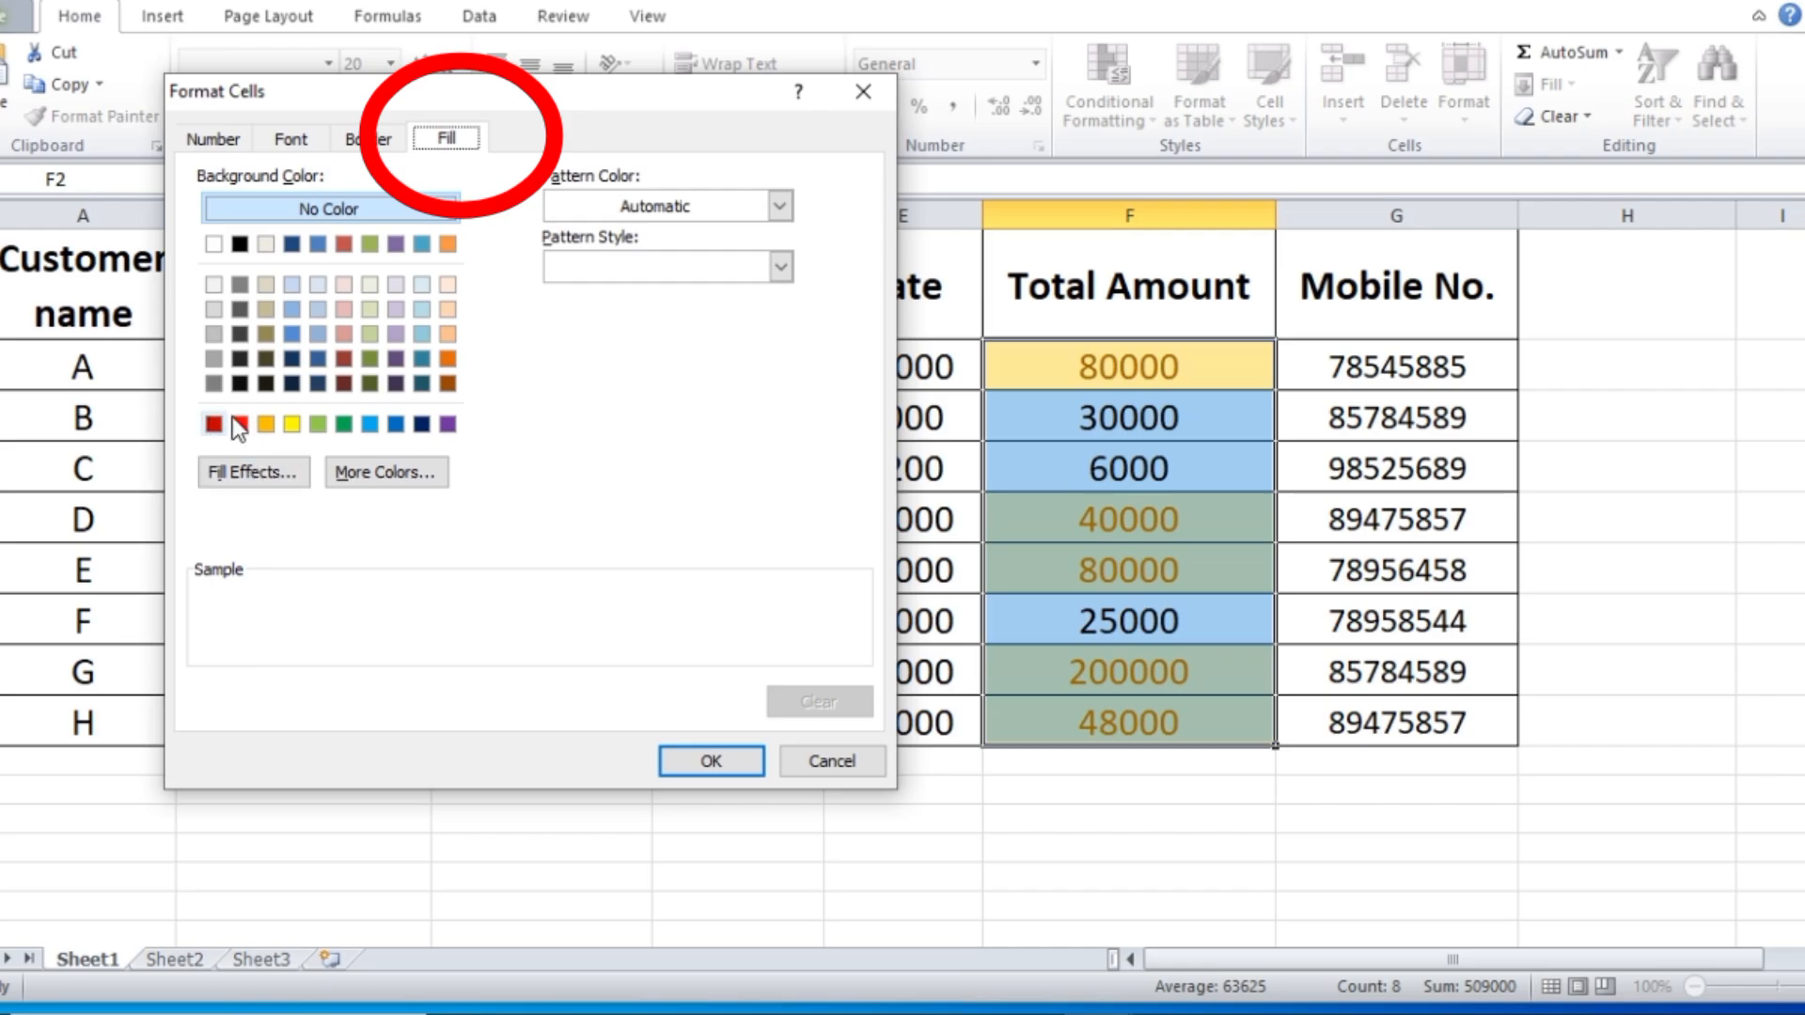
{"action": "left_click", "coordinate": [448, 425]}
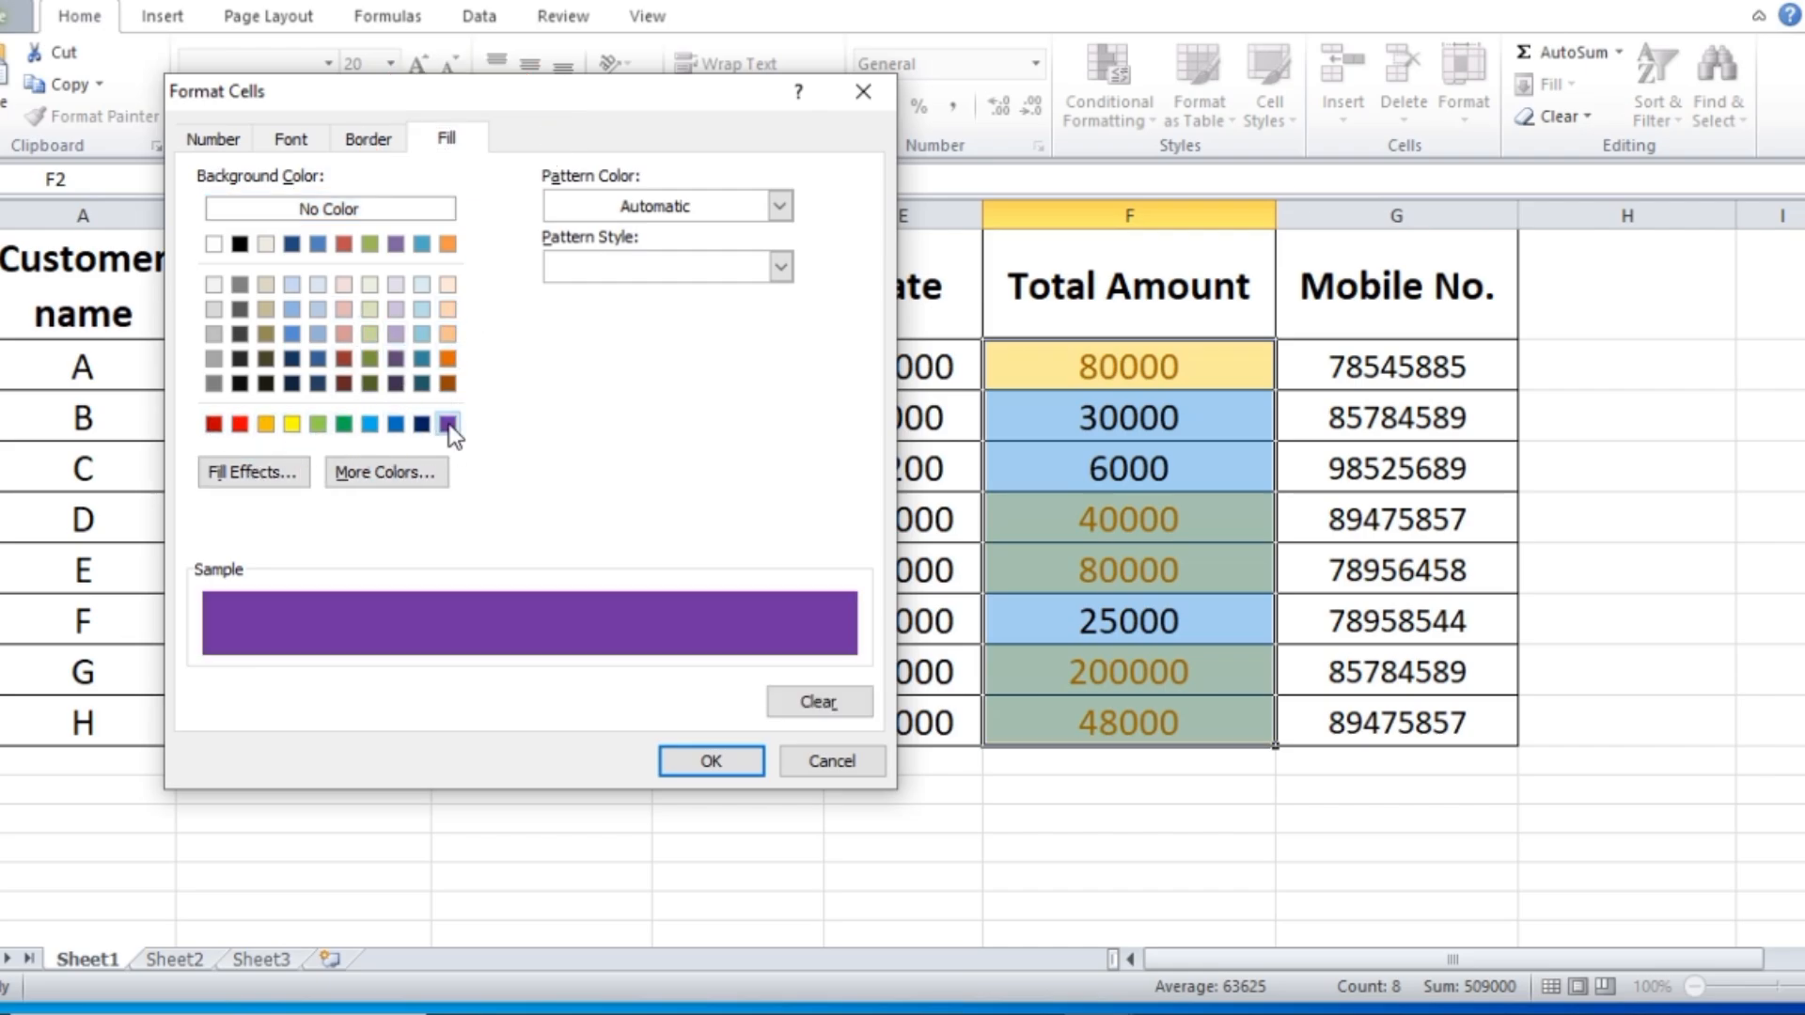
{"action": "left_click", "coordinate": [712, 762]}
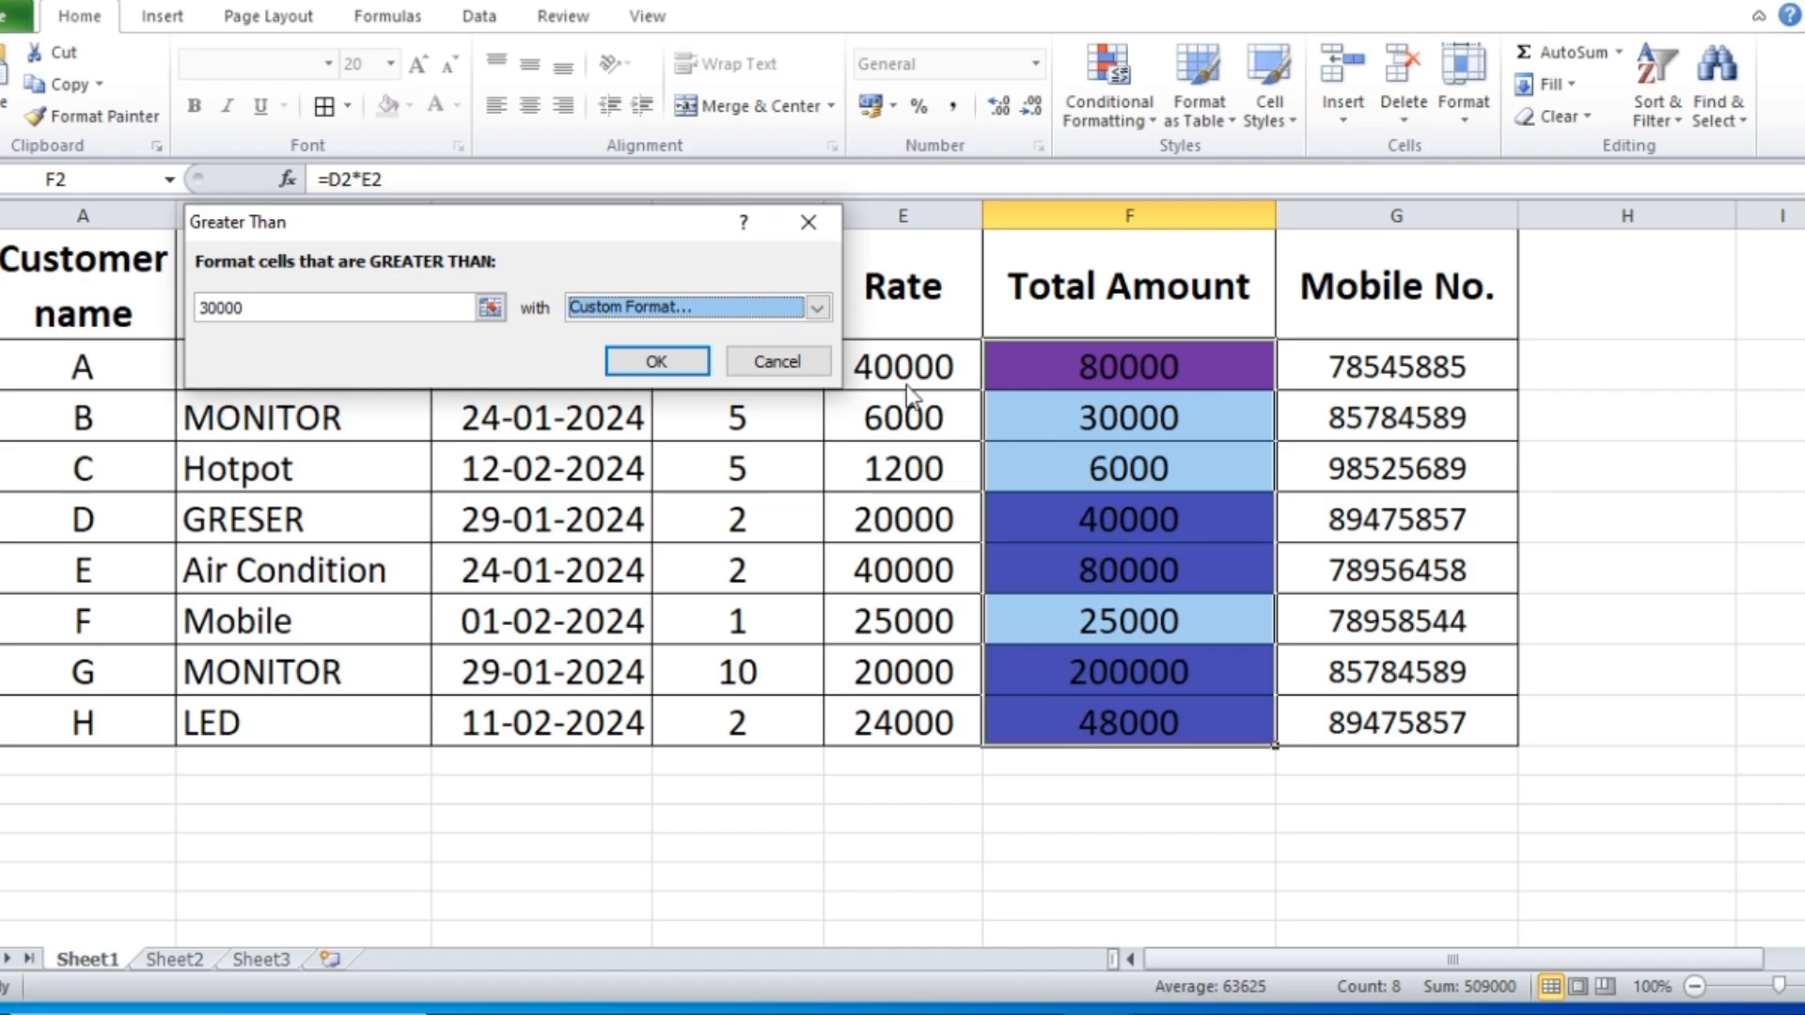
{"action": "left_click", "coordinate": [691, 363]}
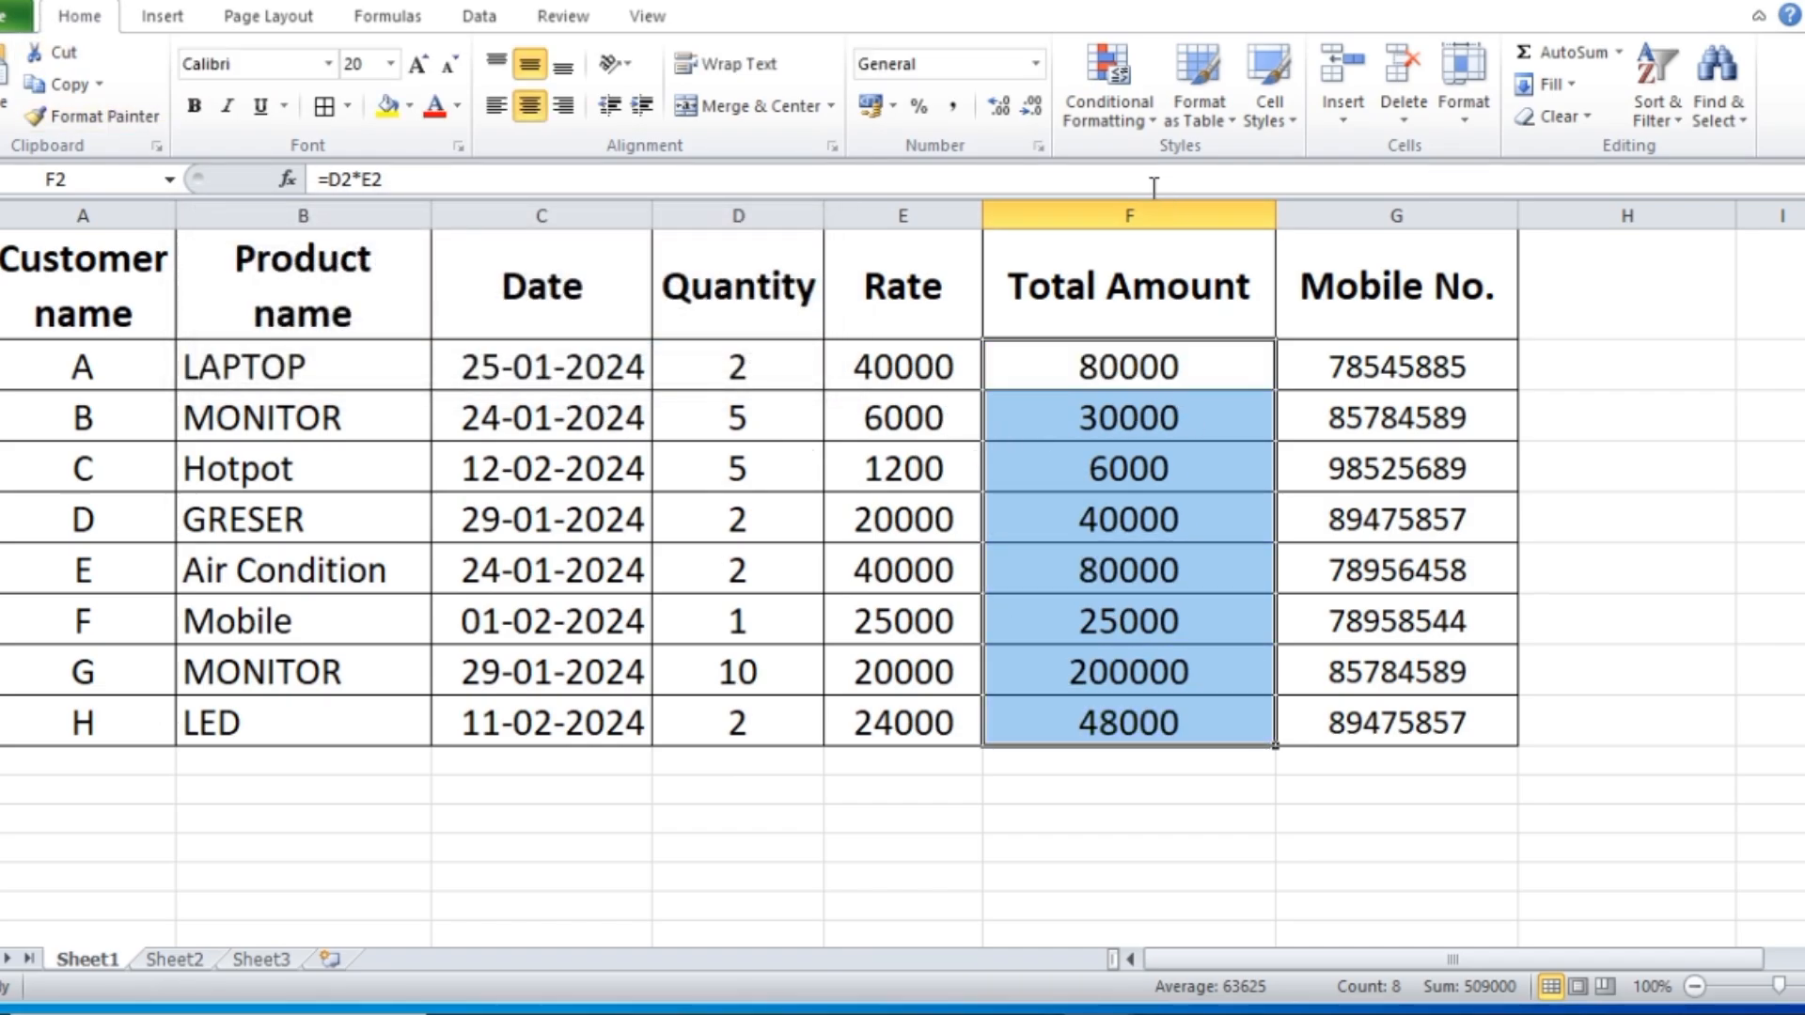
Step: Set up a Less Than highlight rule for the Total Amount values with a threshold of 30000
{"action": "left_click", "coordinate": [1136, 120]}
{"action": "mouse_move", "coordinate": [1165, 165]}
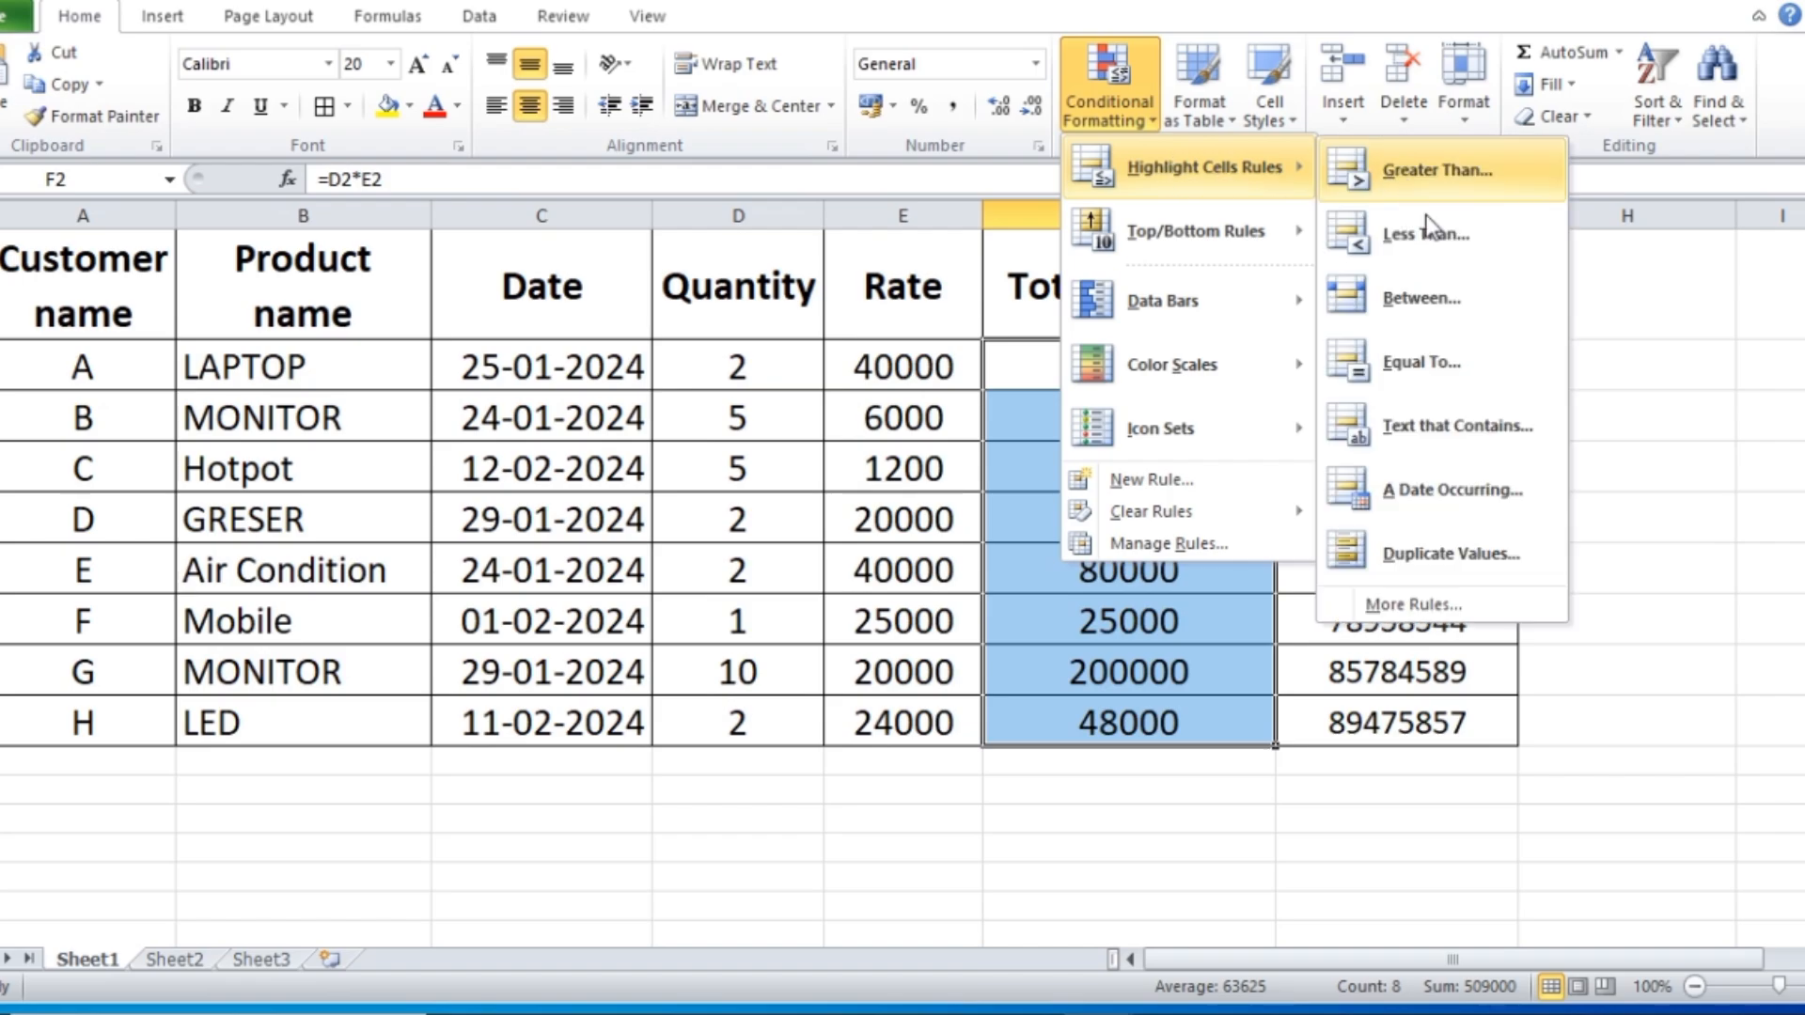
{"action": "left_click", "coordinate": [1425, 234]}
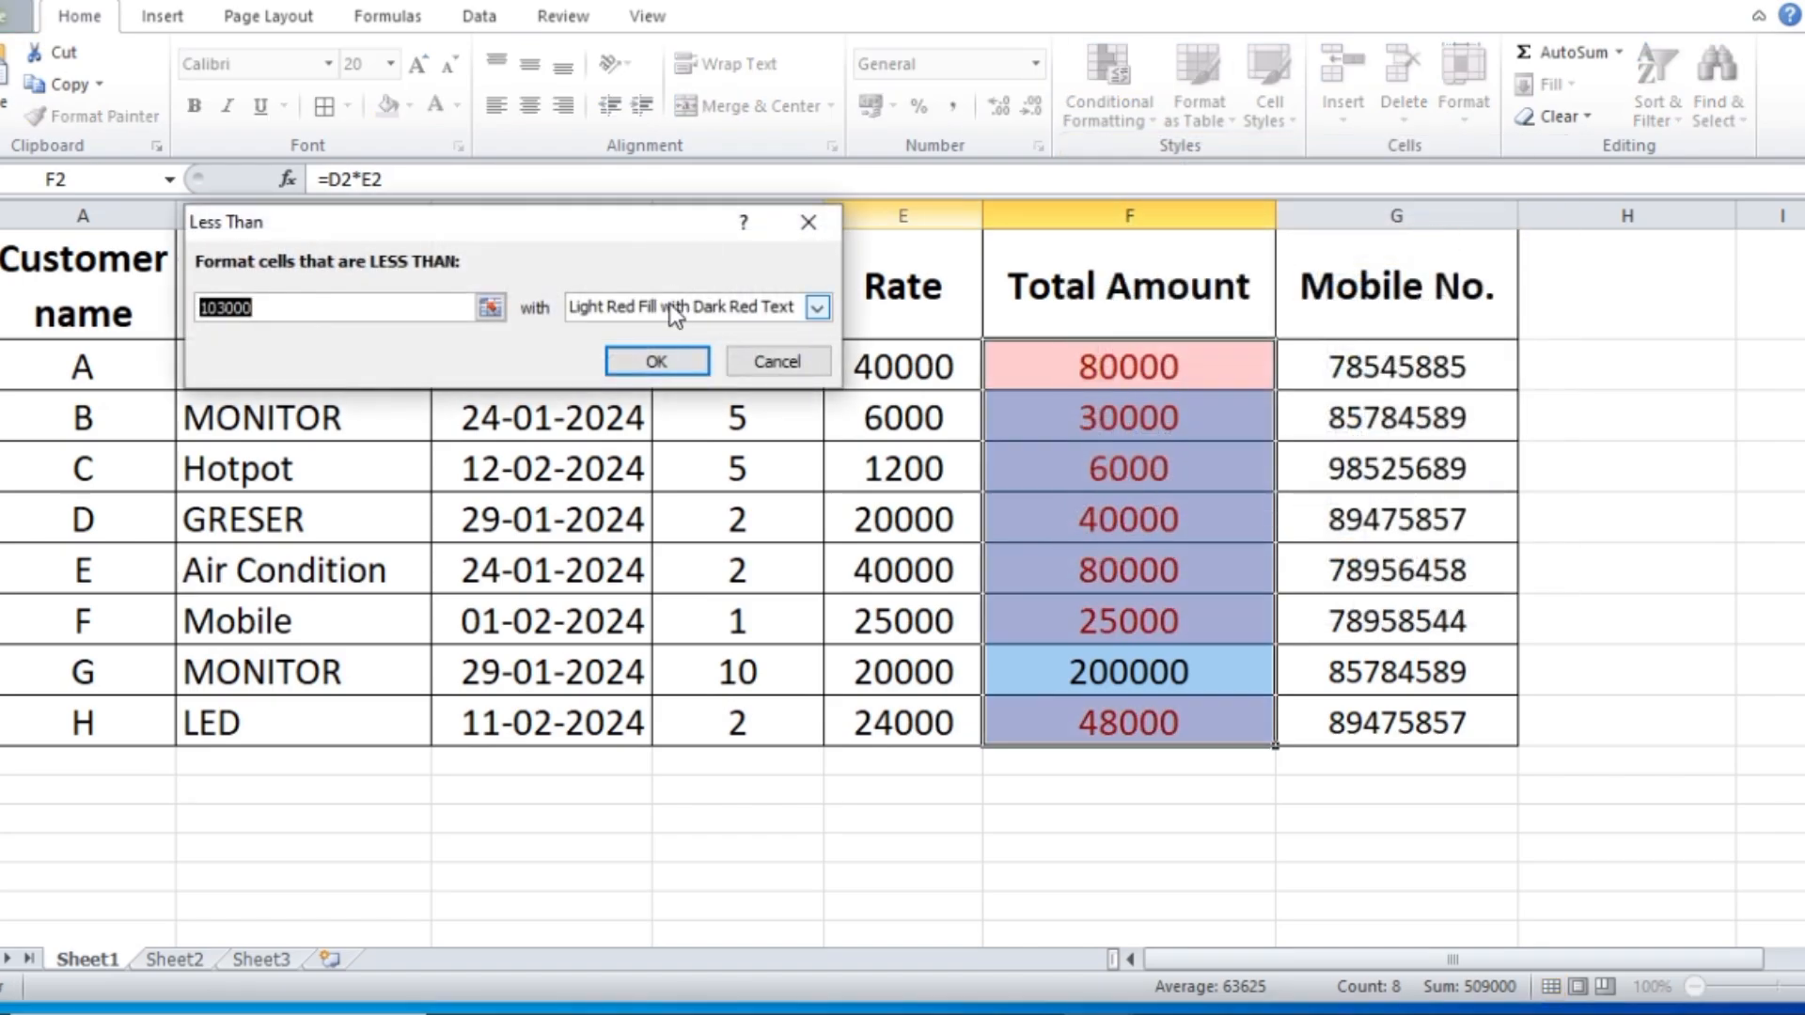
{"action": "left_click", "coordinate": [268, 310]}
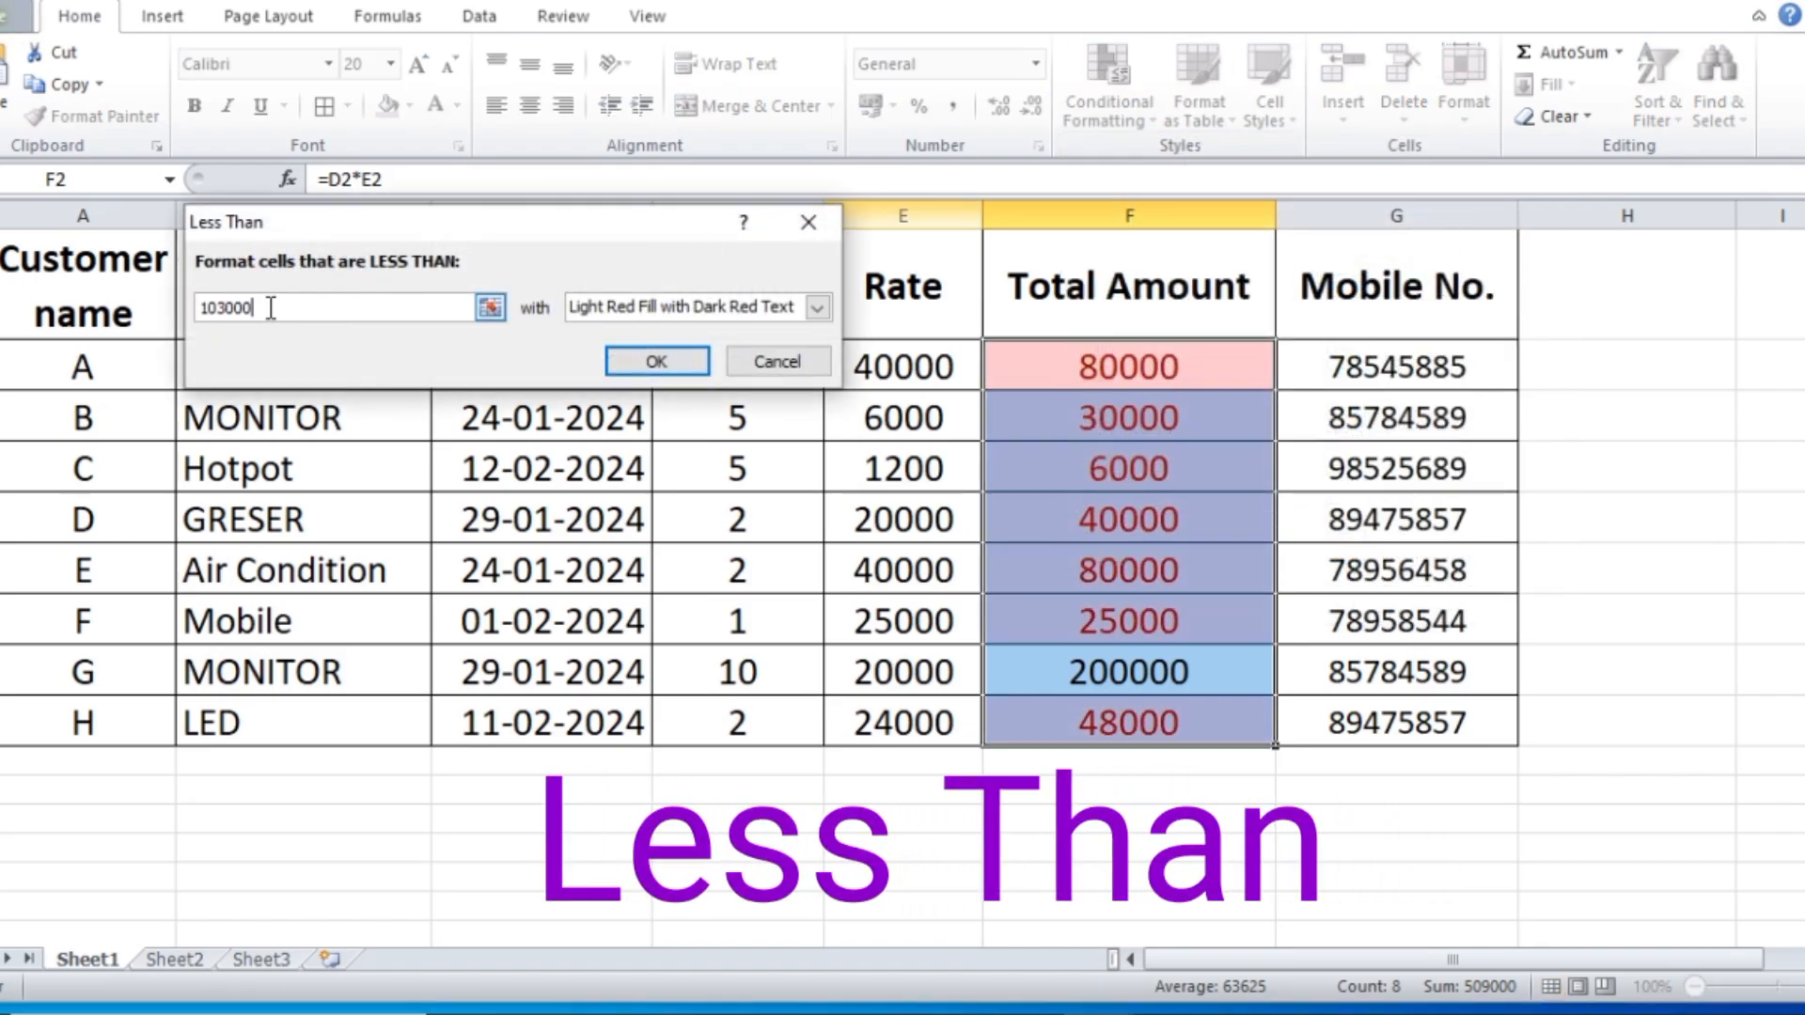
{"action": "left_click_drag", "start_coordinate": [270, 308], "coordinate": [187, 308]}
{"action": "type", "text": "300"}
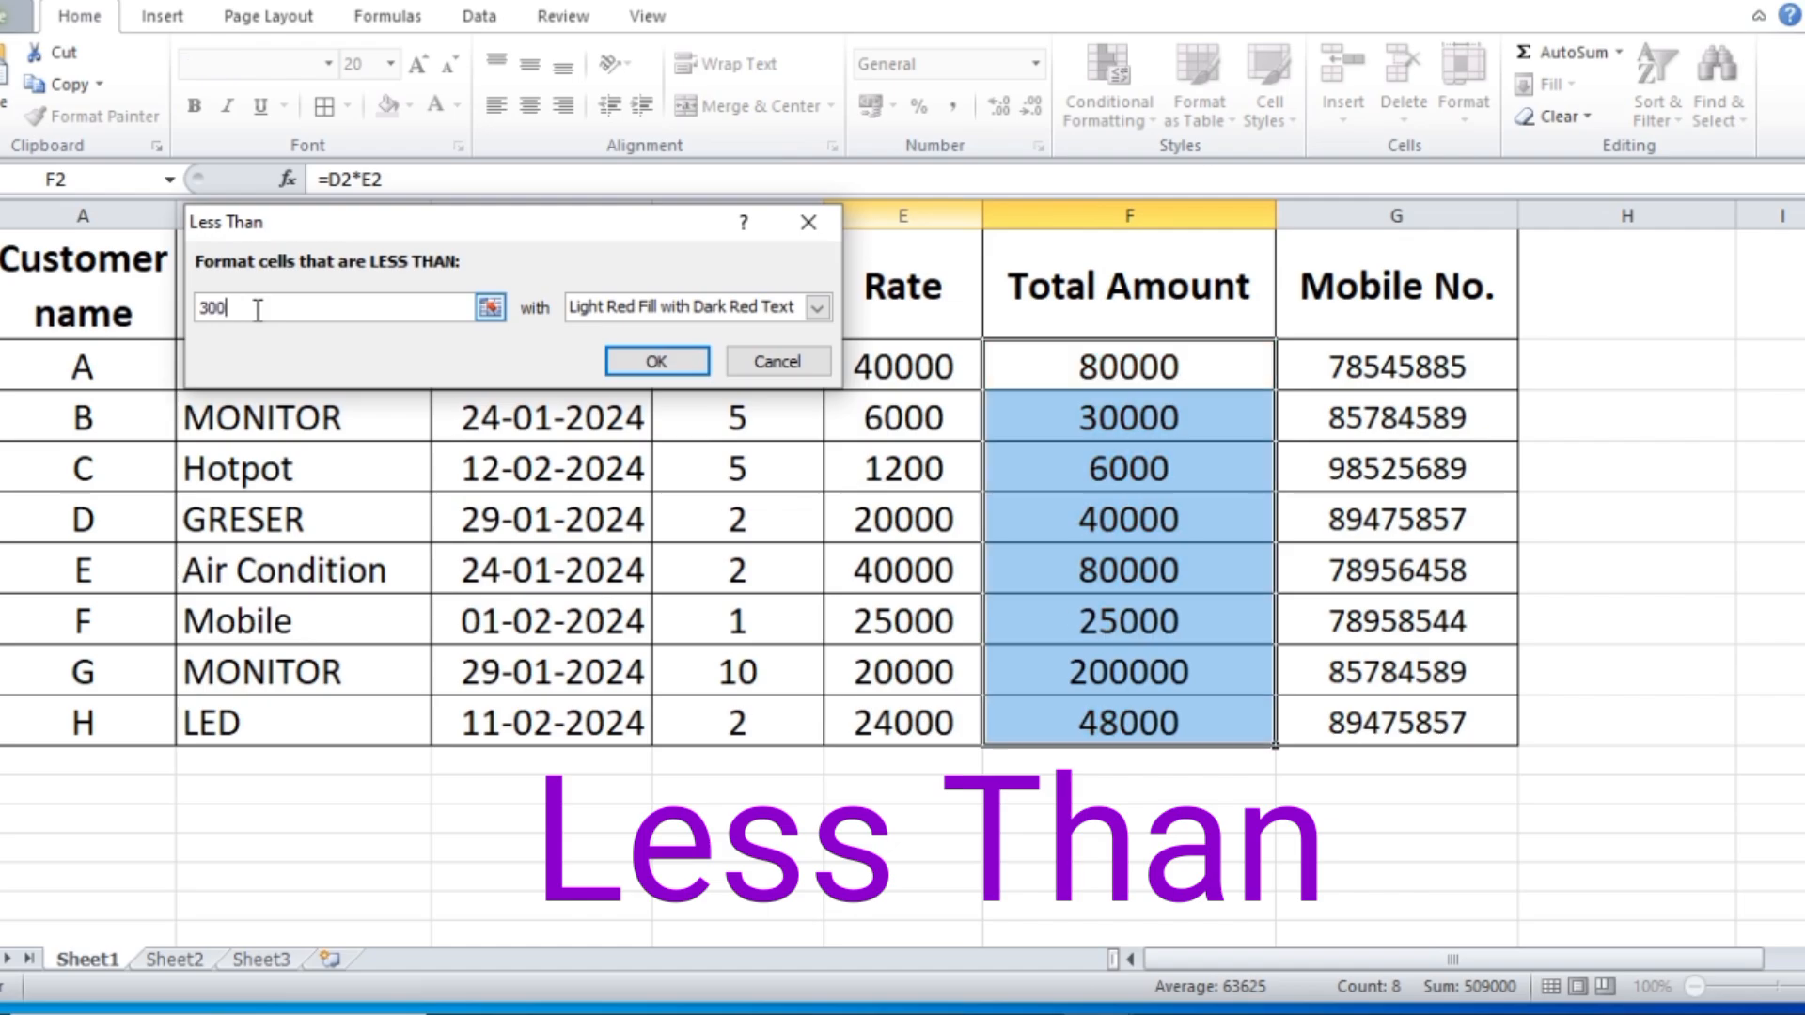
{"action": "type", "text": "00"}
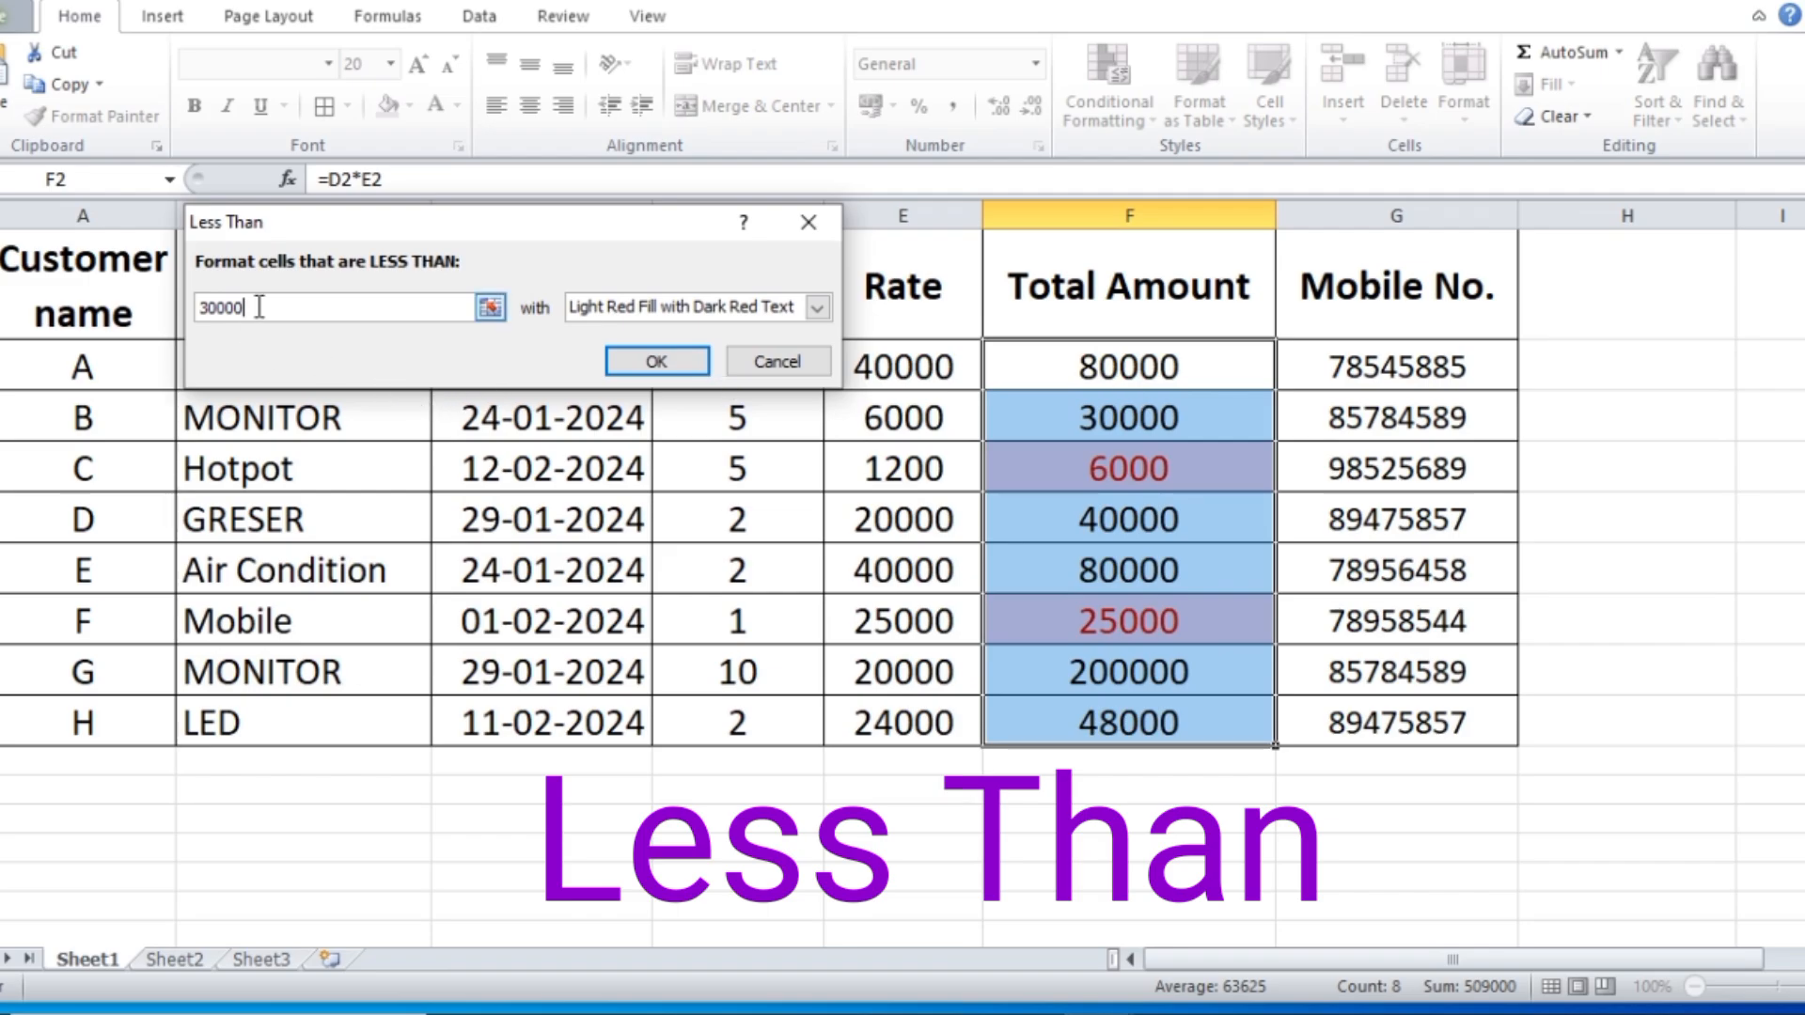
Step: Try a Less Than threshold of 40000 and discard the rule
{"action": "left_click_drag", "start_coordinate": [259, 308], "coordinate": [197, 307]}
{"action": "type", "text": "4"}
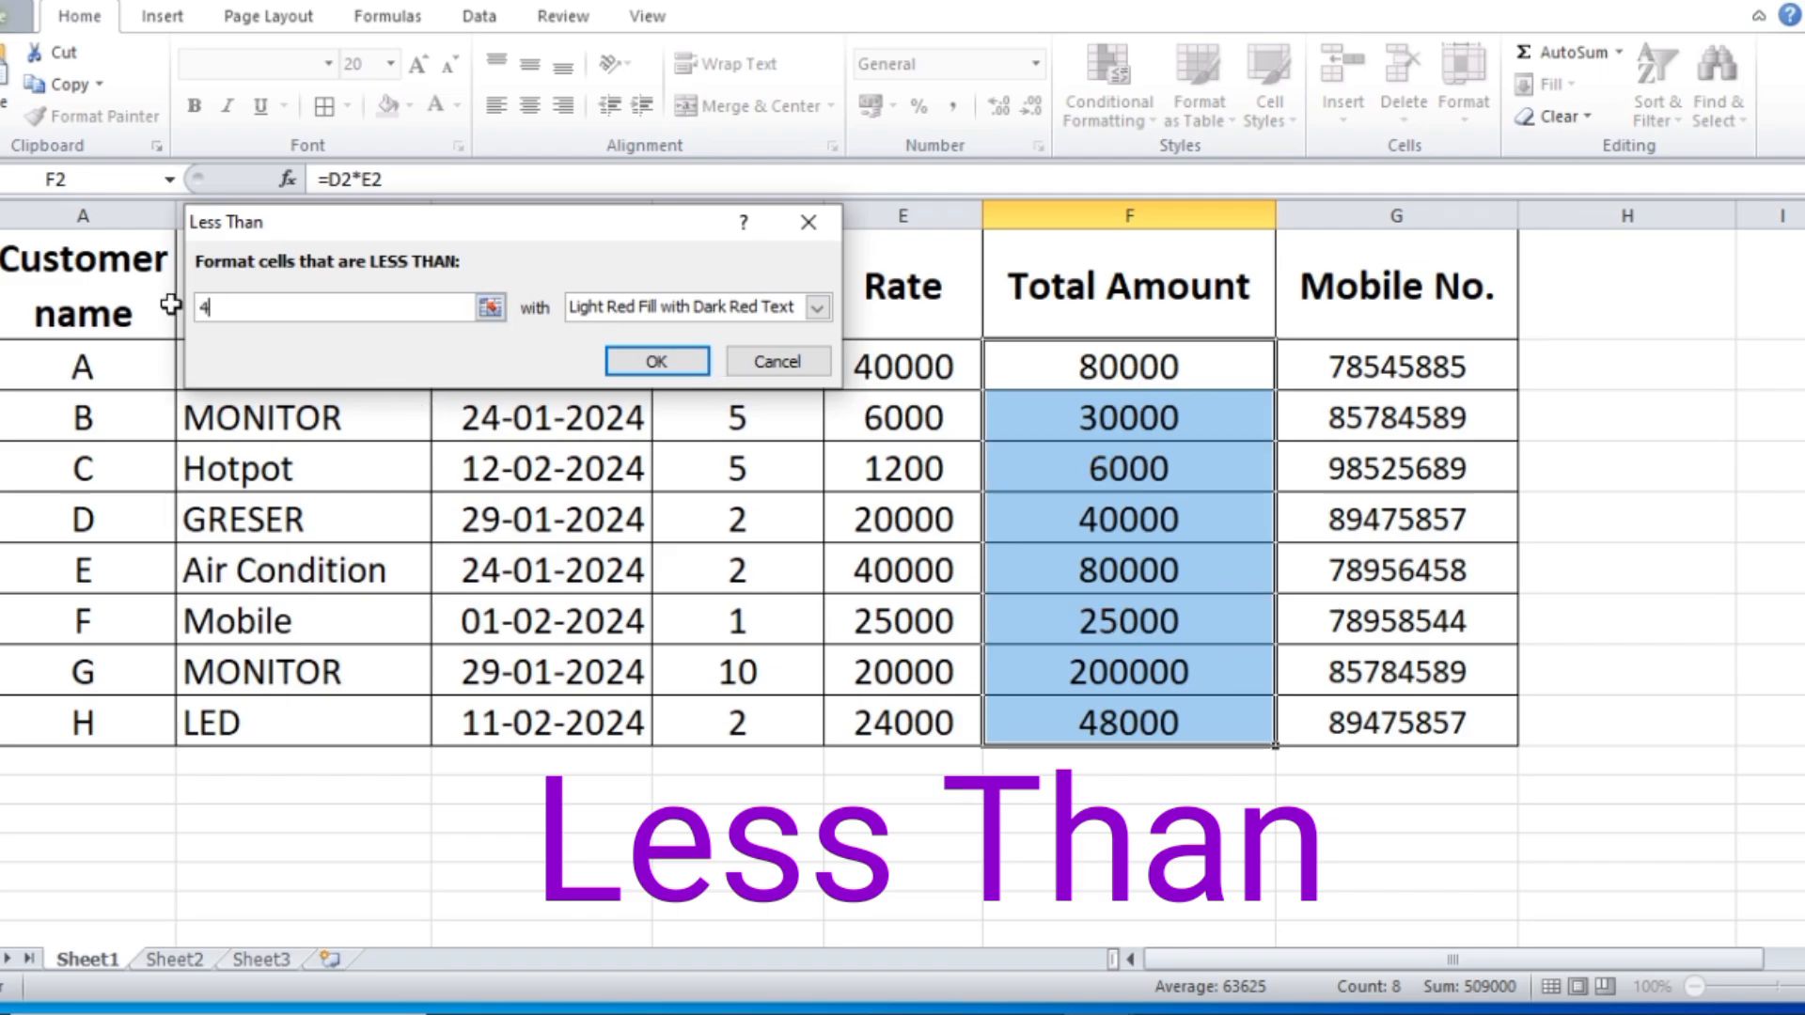
{"action": "type", "text": "0000"}
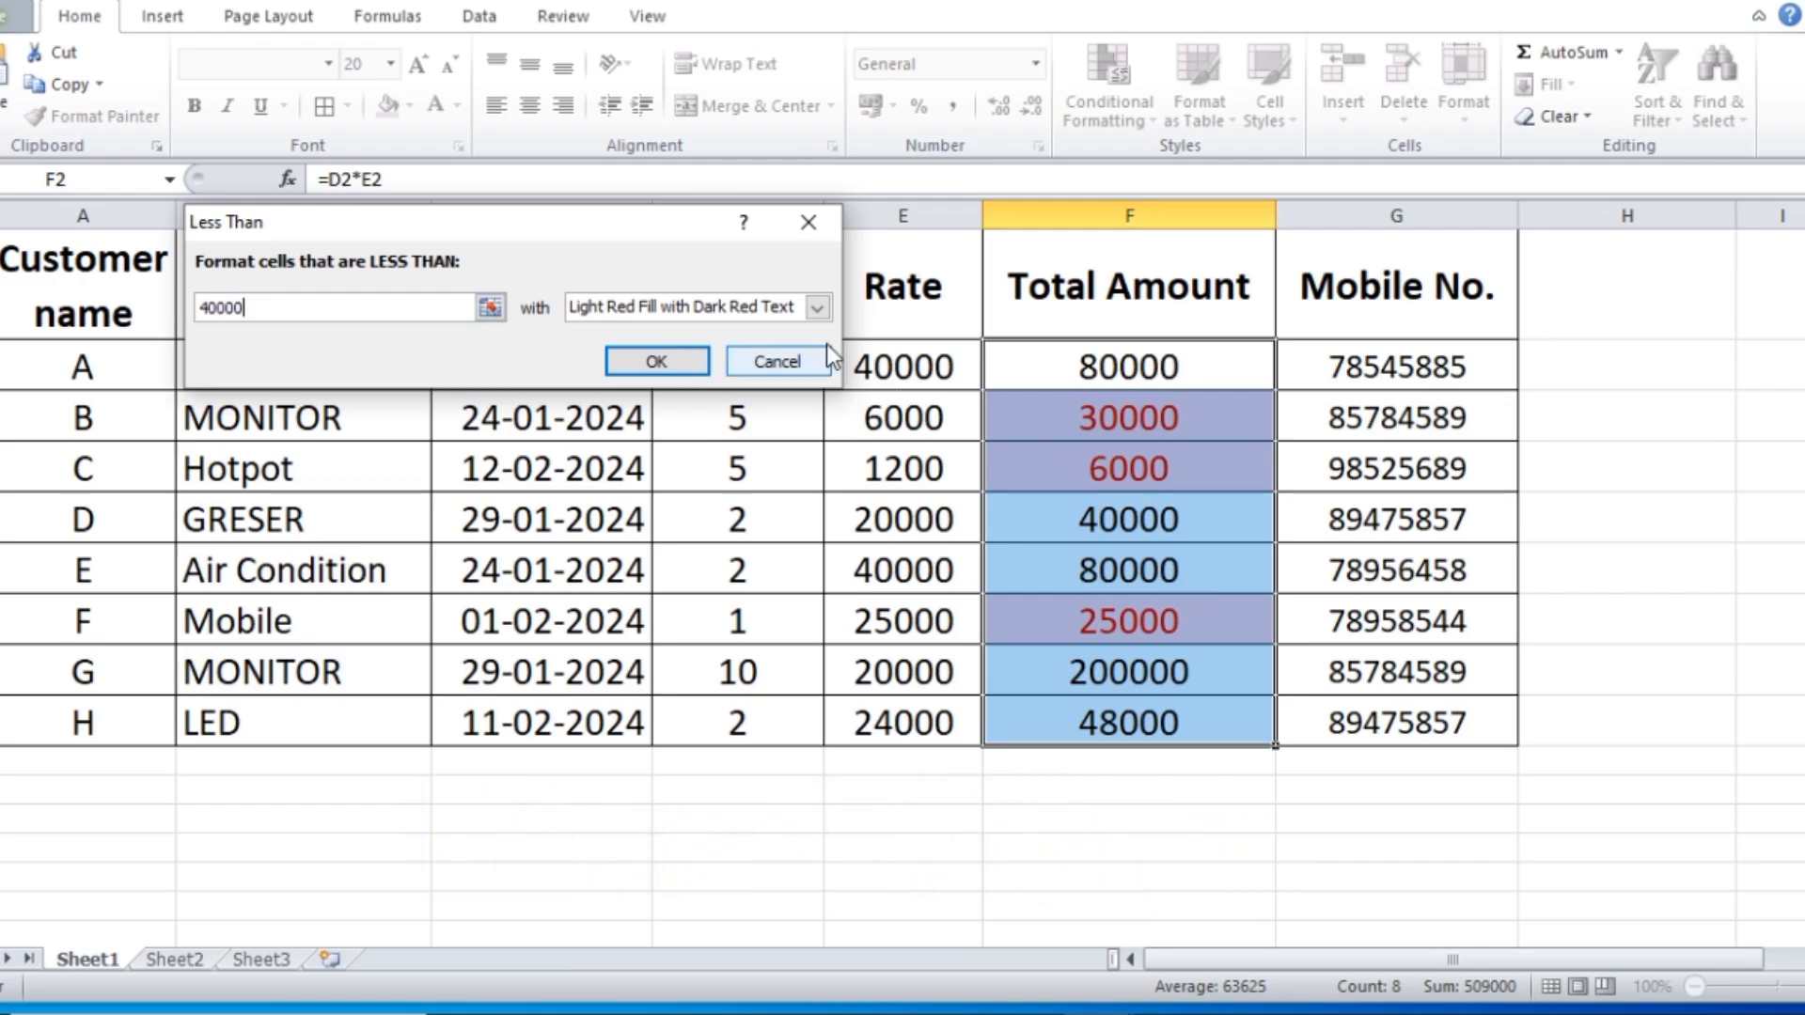
{"action": "left_click", "coordinate": [806, 220]}
Step: Start a Between highlight rule for the Total Amount values with a lower limit of 10000
{"action": "left_click", "coordinate": [1144, 111]}
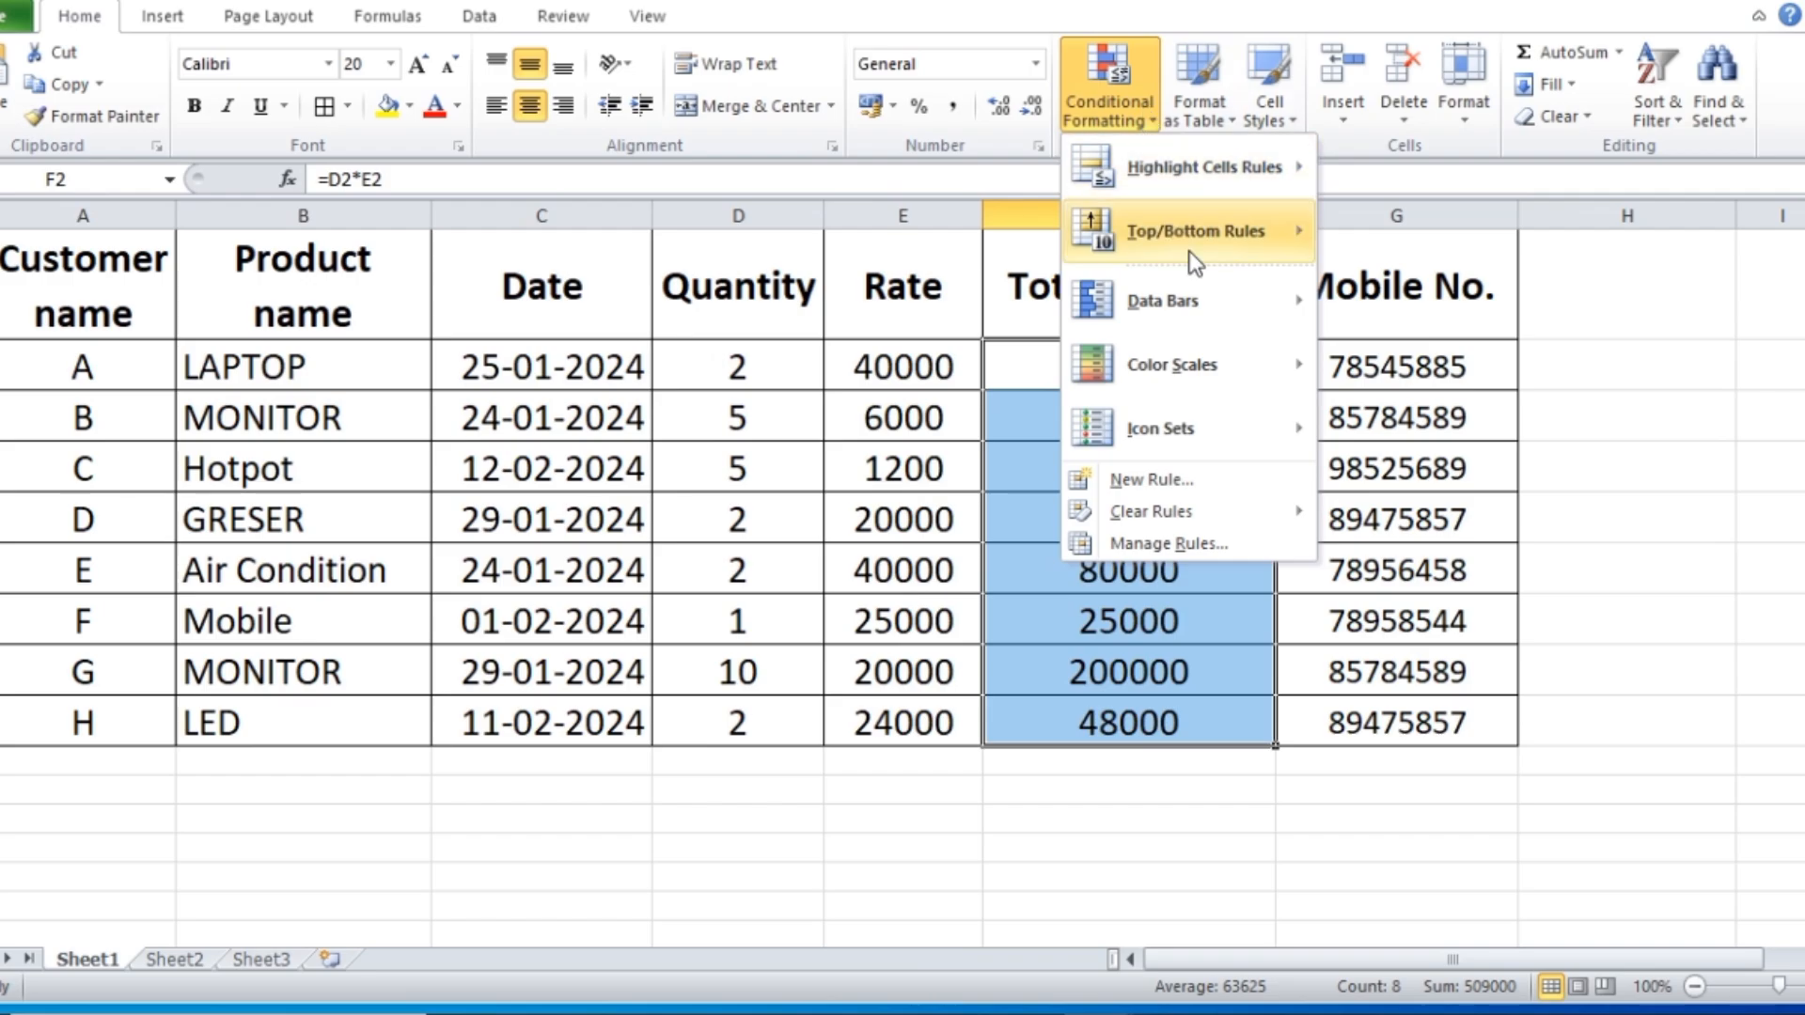
{"action": "mouse_move", "coordinate": [1212, 168]}
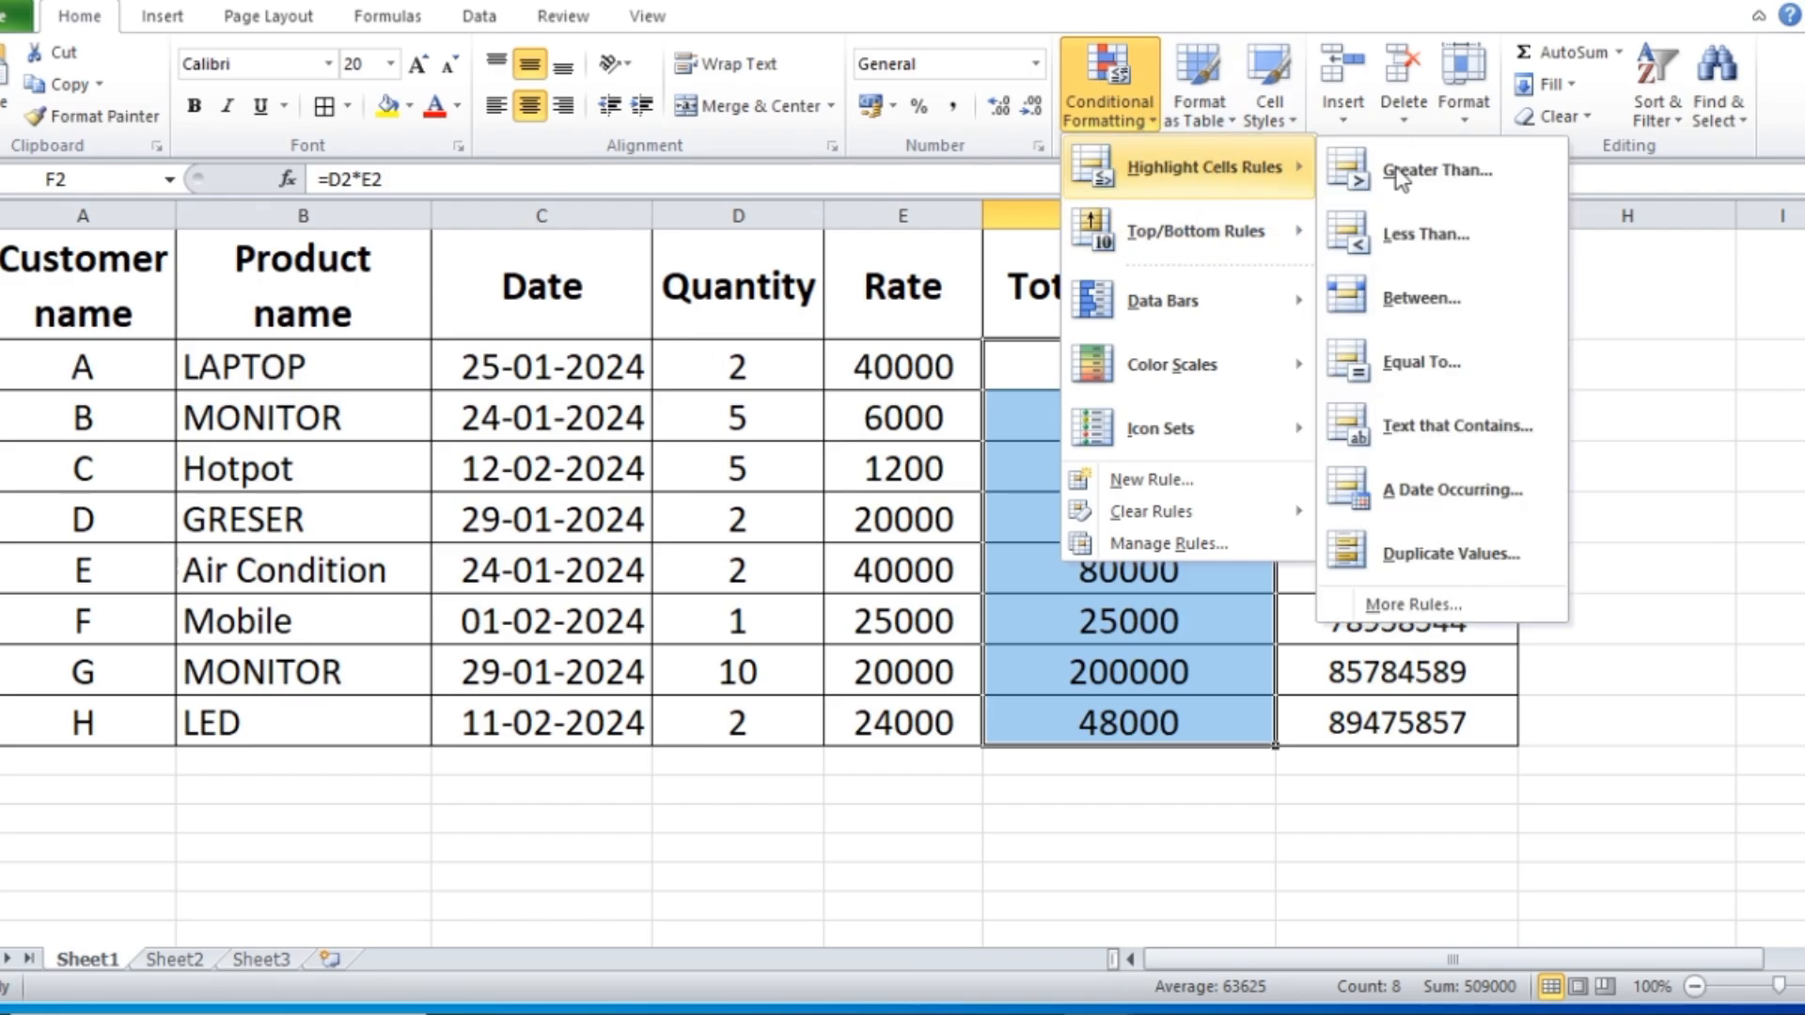
{"action": "left_click", "coordinate": [1435, 306]}
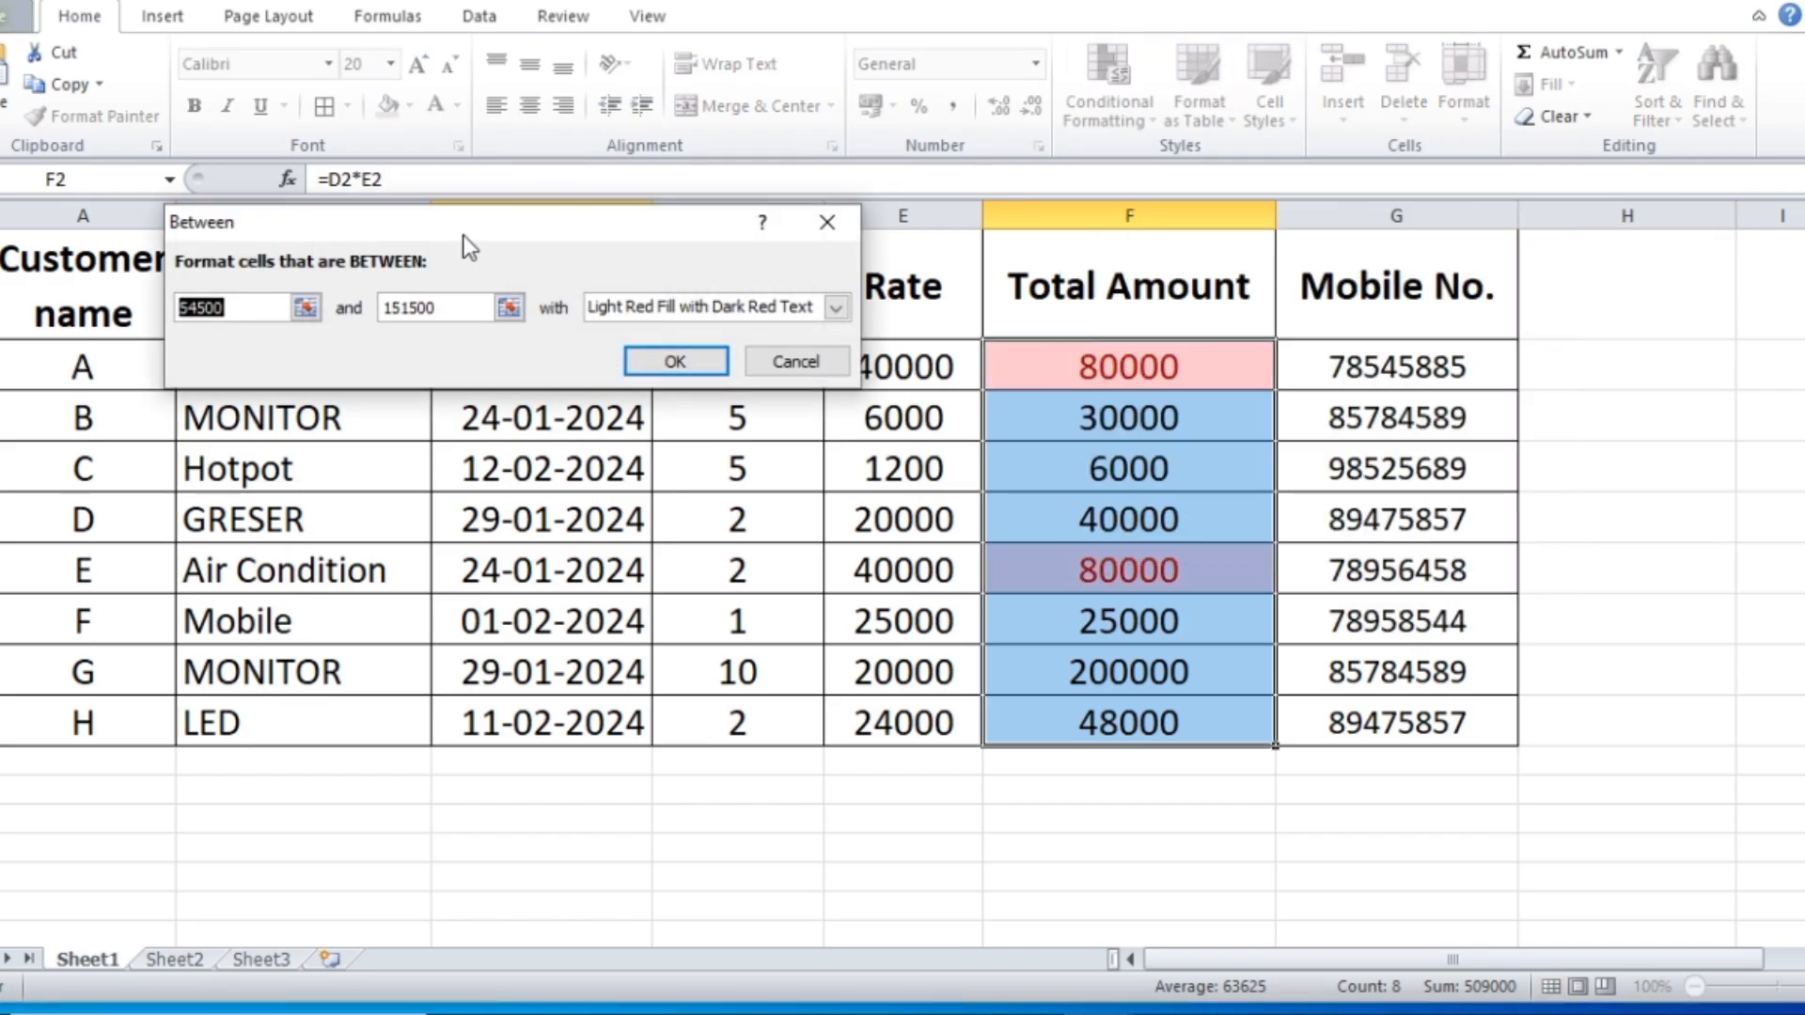
{"action": "left_click_drag", "start_coordinate": [464, 236], "coordinate": [466, 271]}
{"action": "left_click", "coordinate": [235, 342]}
{"action": "left_click_drag", "start_coordinate": [235, 342], "coordinate": [170, 342]}
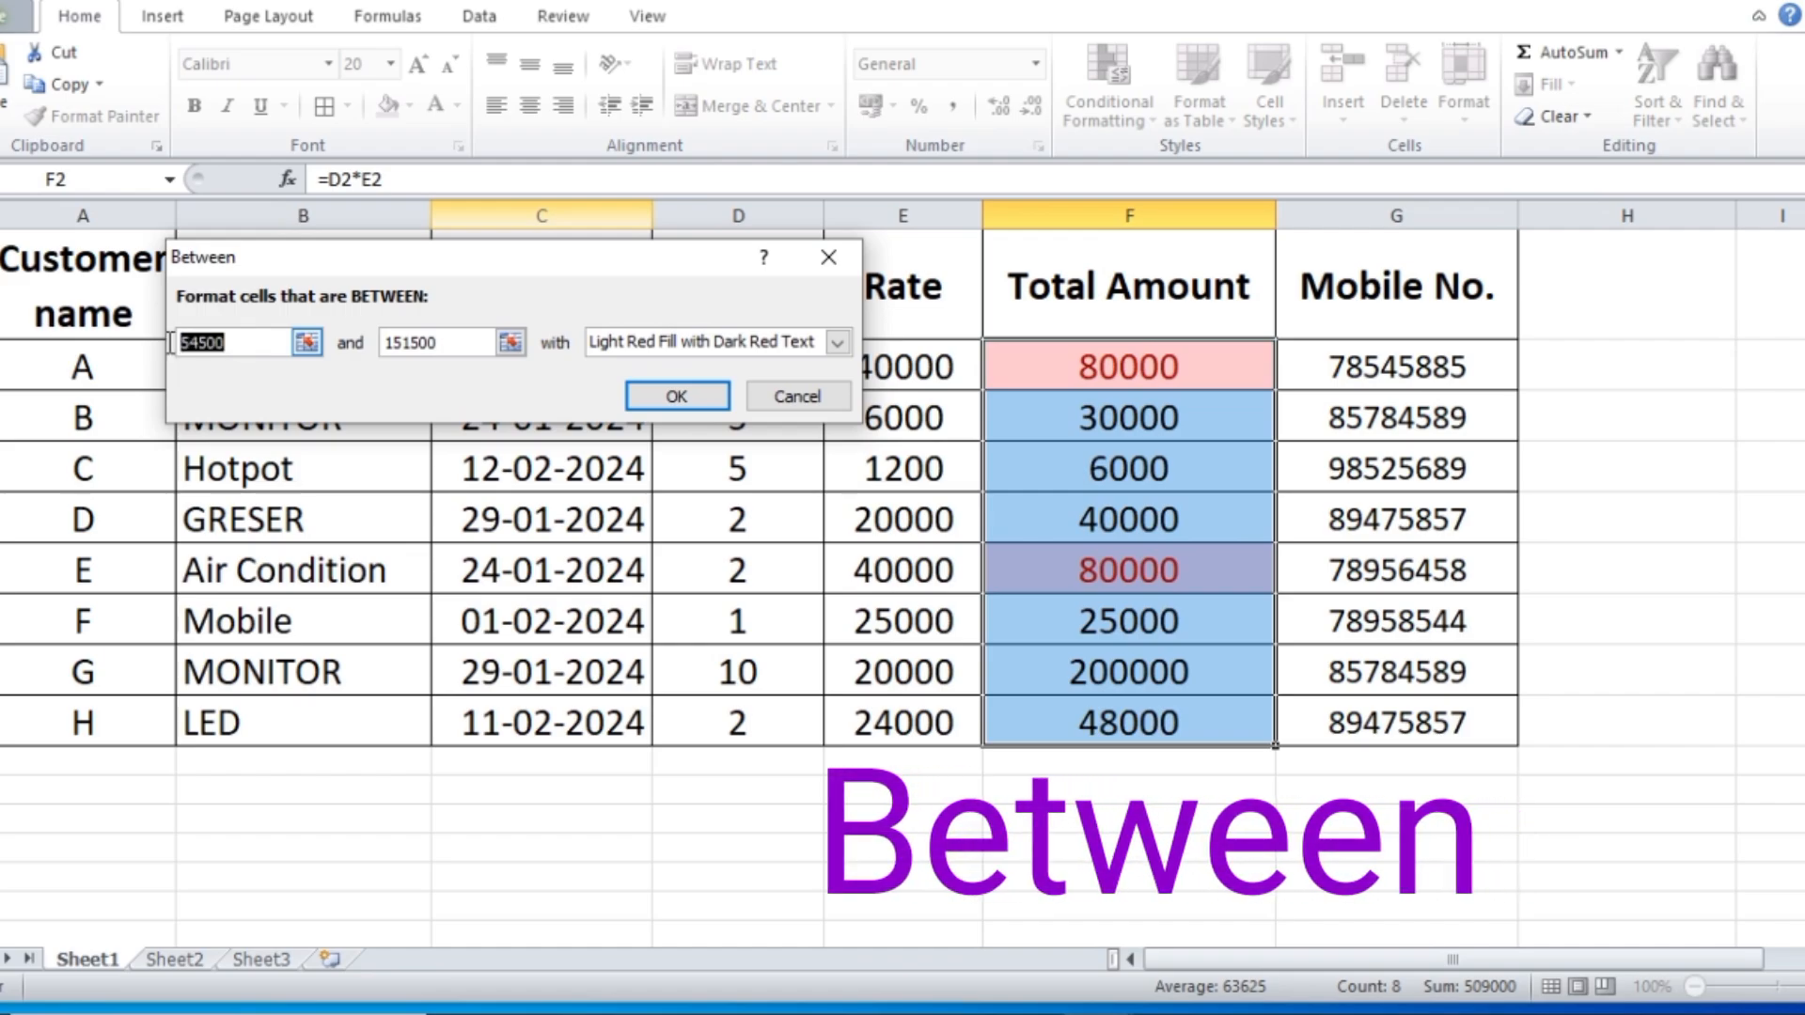
{"action": "type", "text": "10000"}
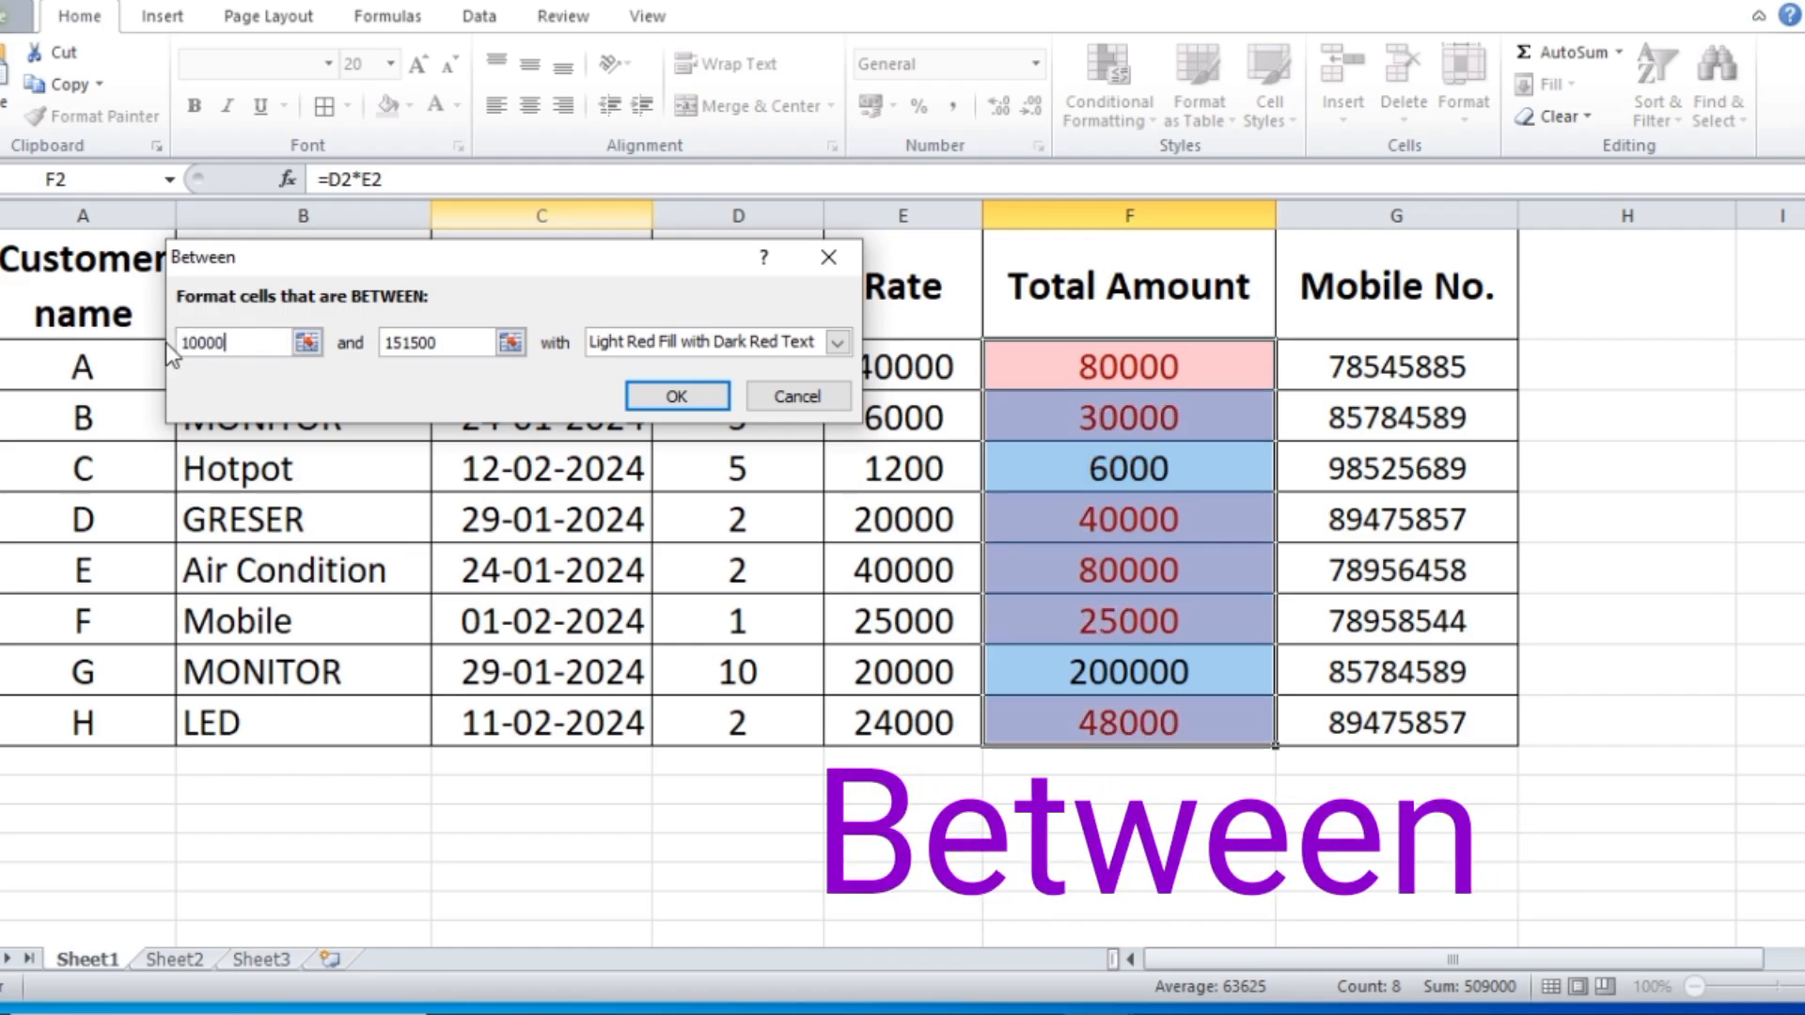
Step: Try upper limits of 80000 and 50000 for the Between rule and discard the rule
{"action": "type", "text": "8"}
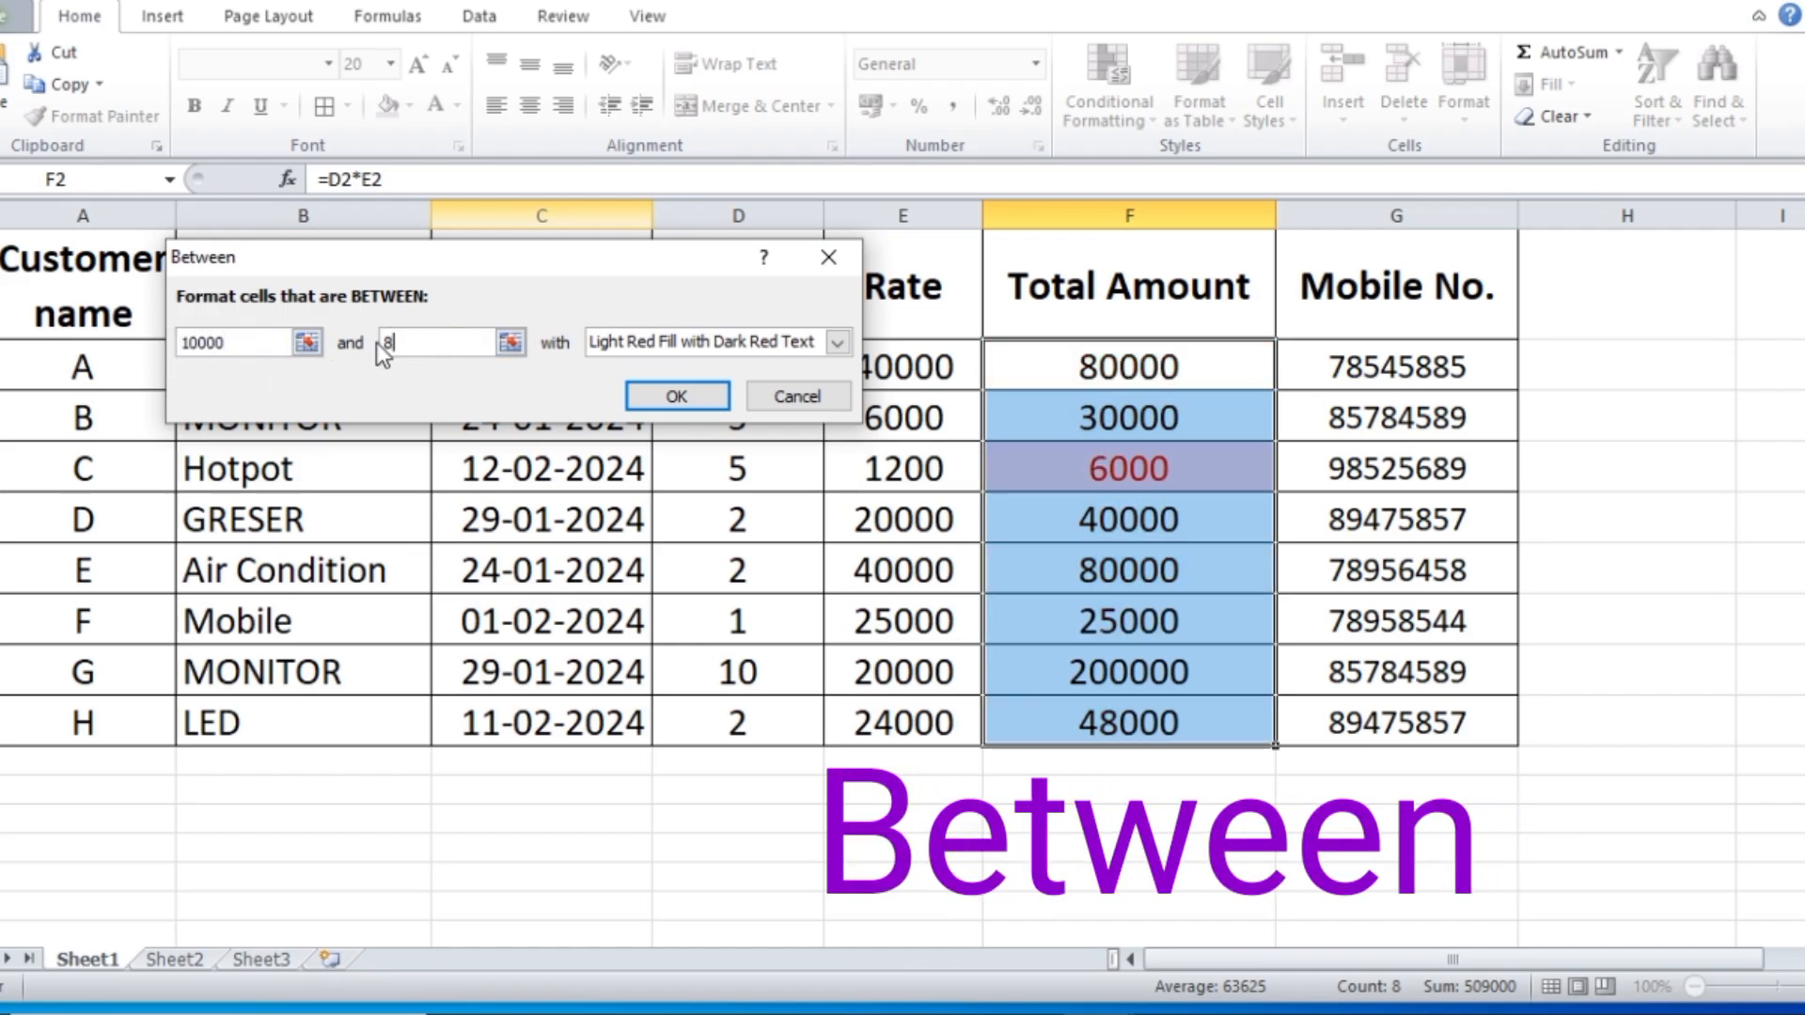
{"action": "type", "text": "0000"}
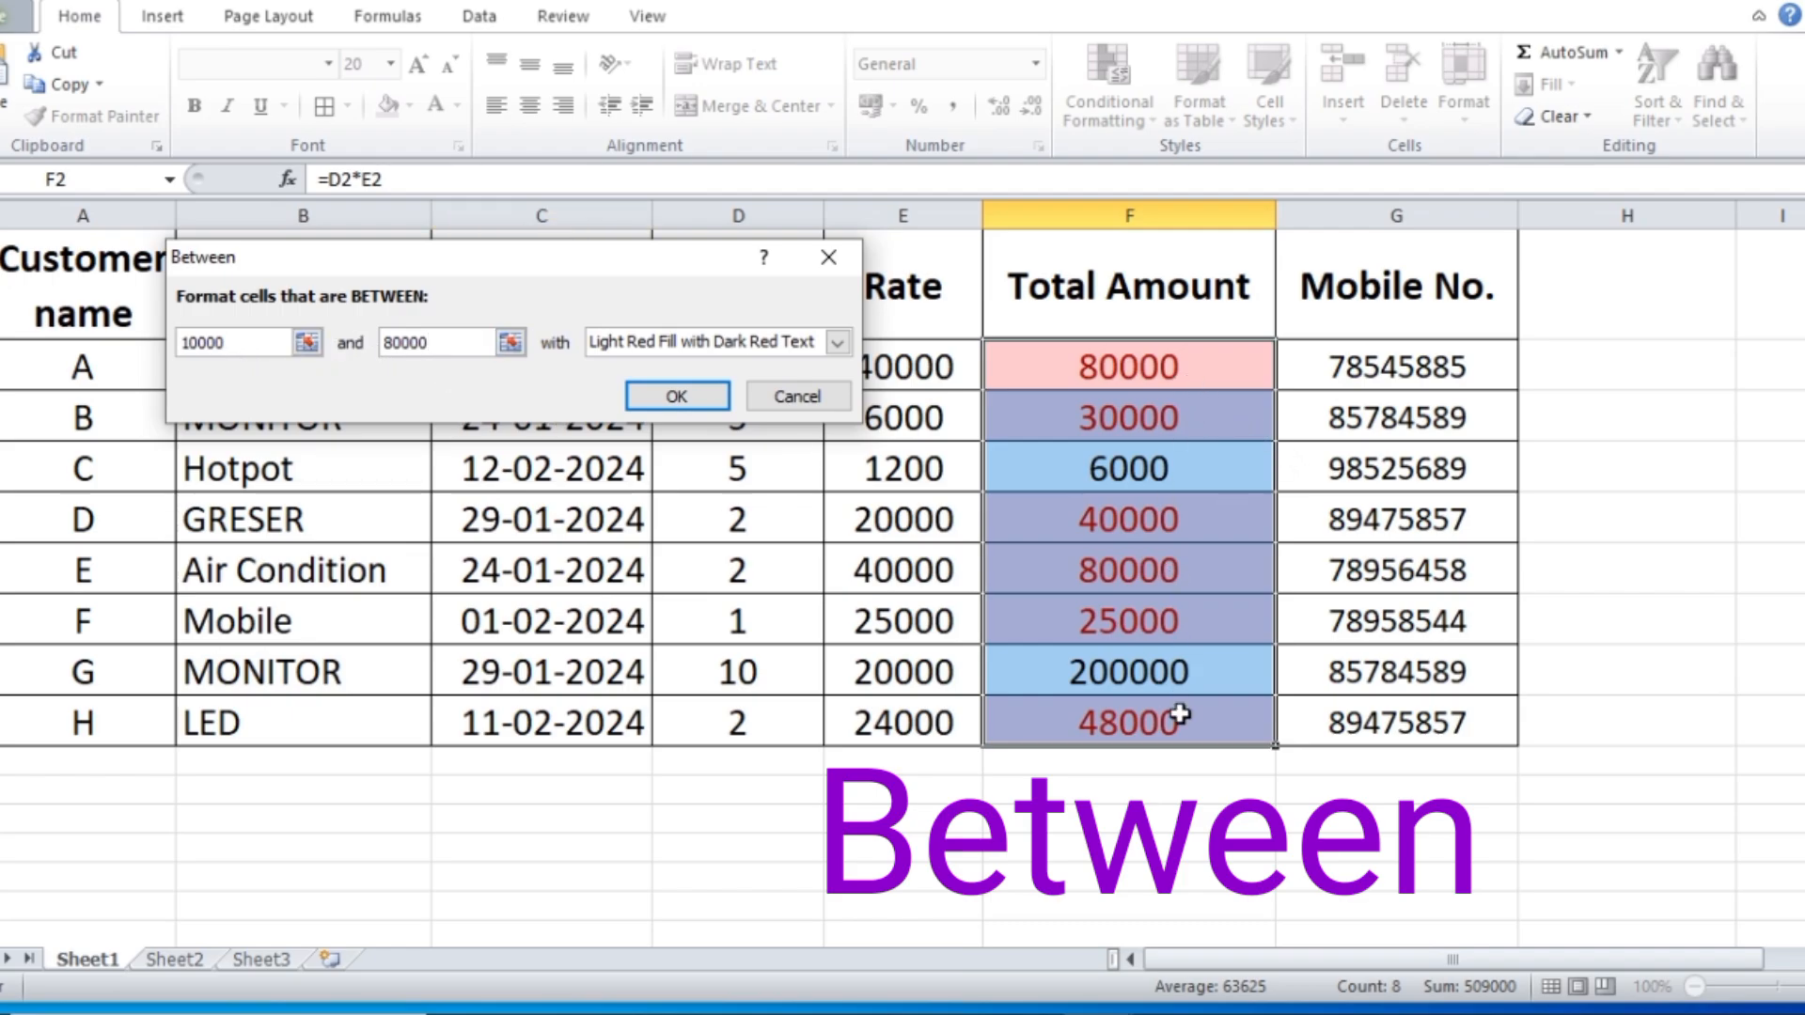
{"action": "left_click_drag", "start_coordinate": [451, 343], "coordinate": [366, 355]}
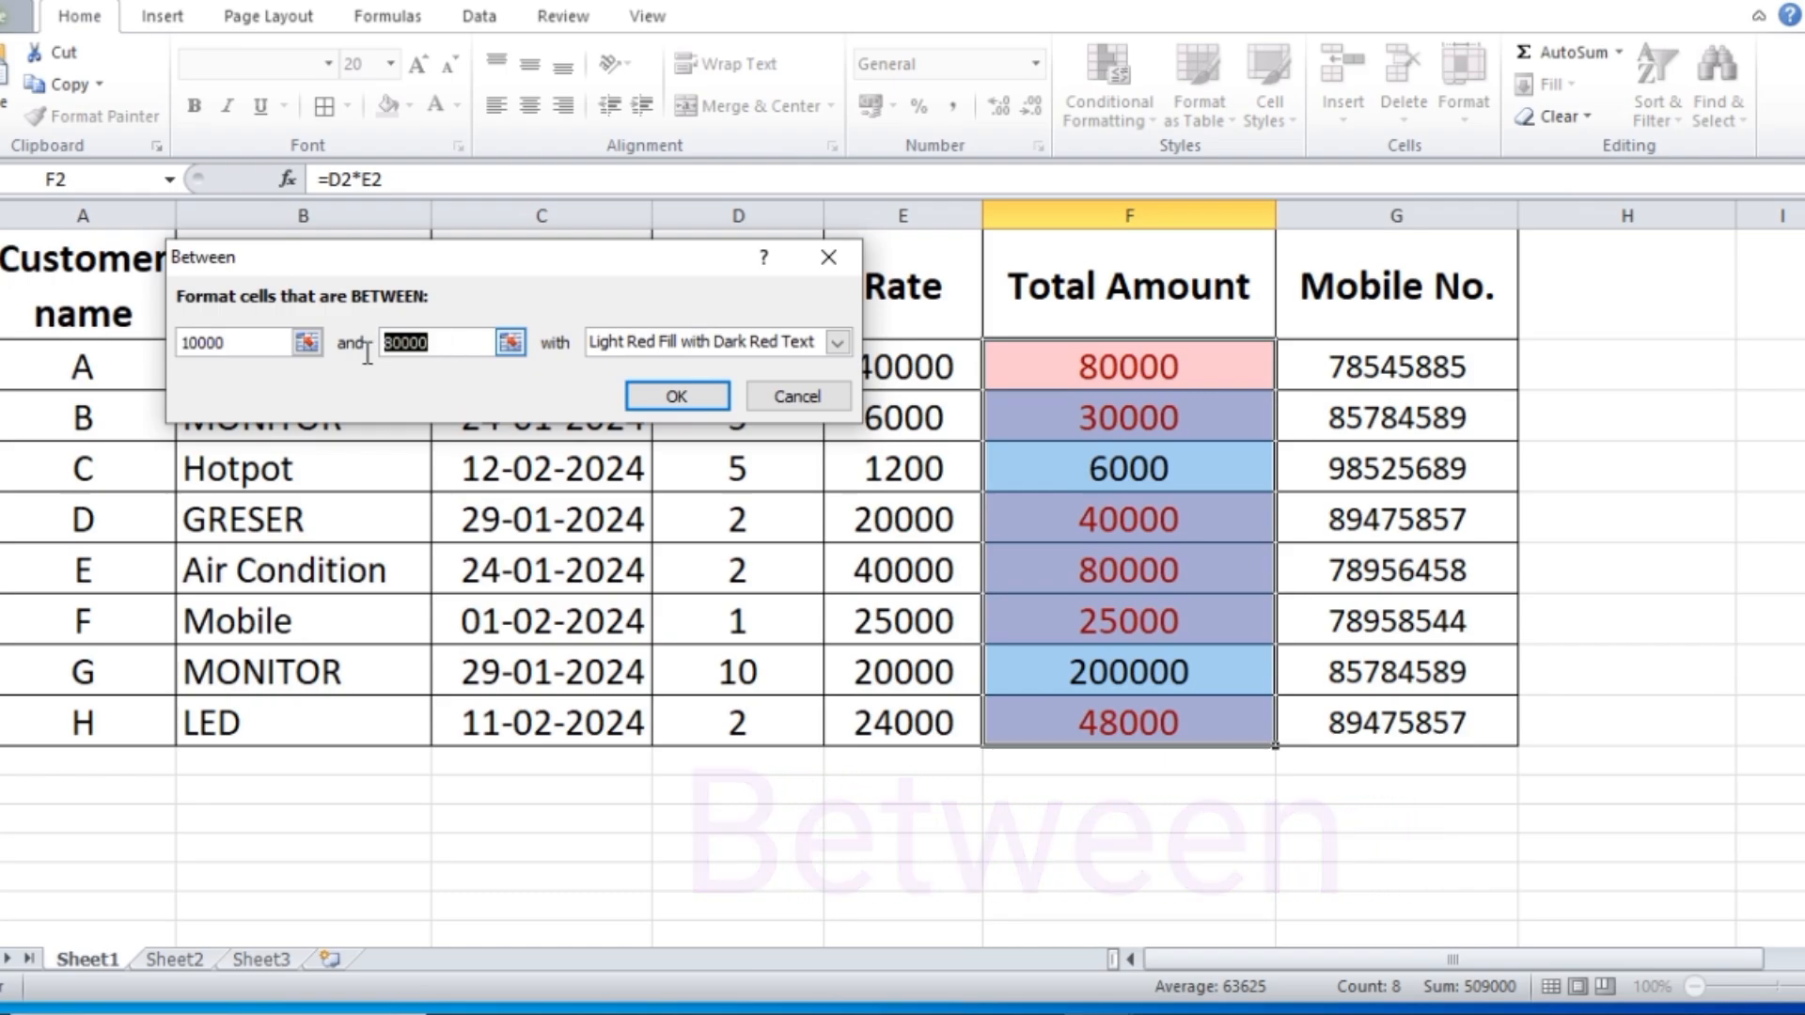
{"action": "type", "text": "50000"}
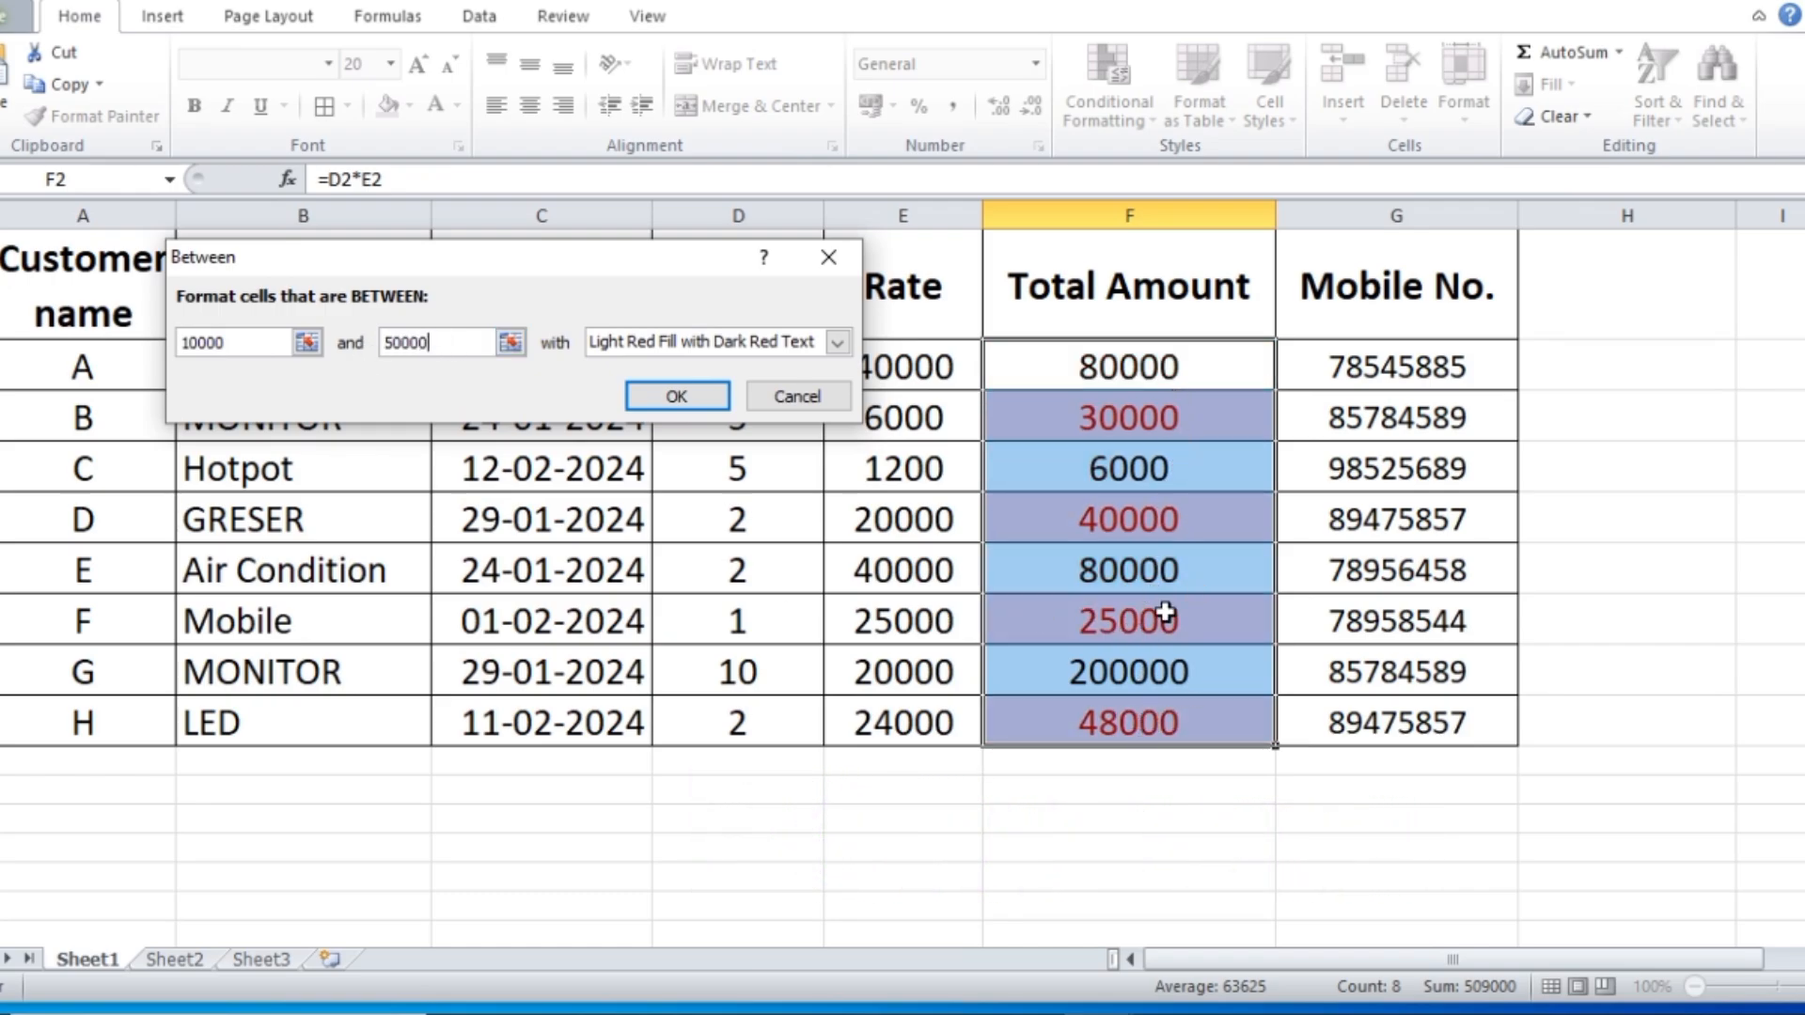
{"action": "left_click", "coordinate": [827, 400]}
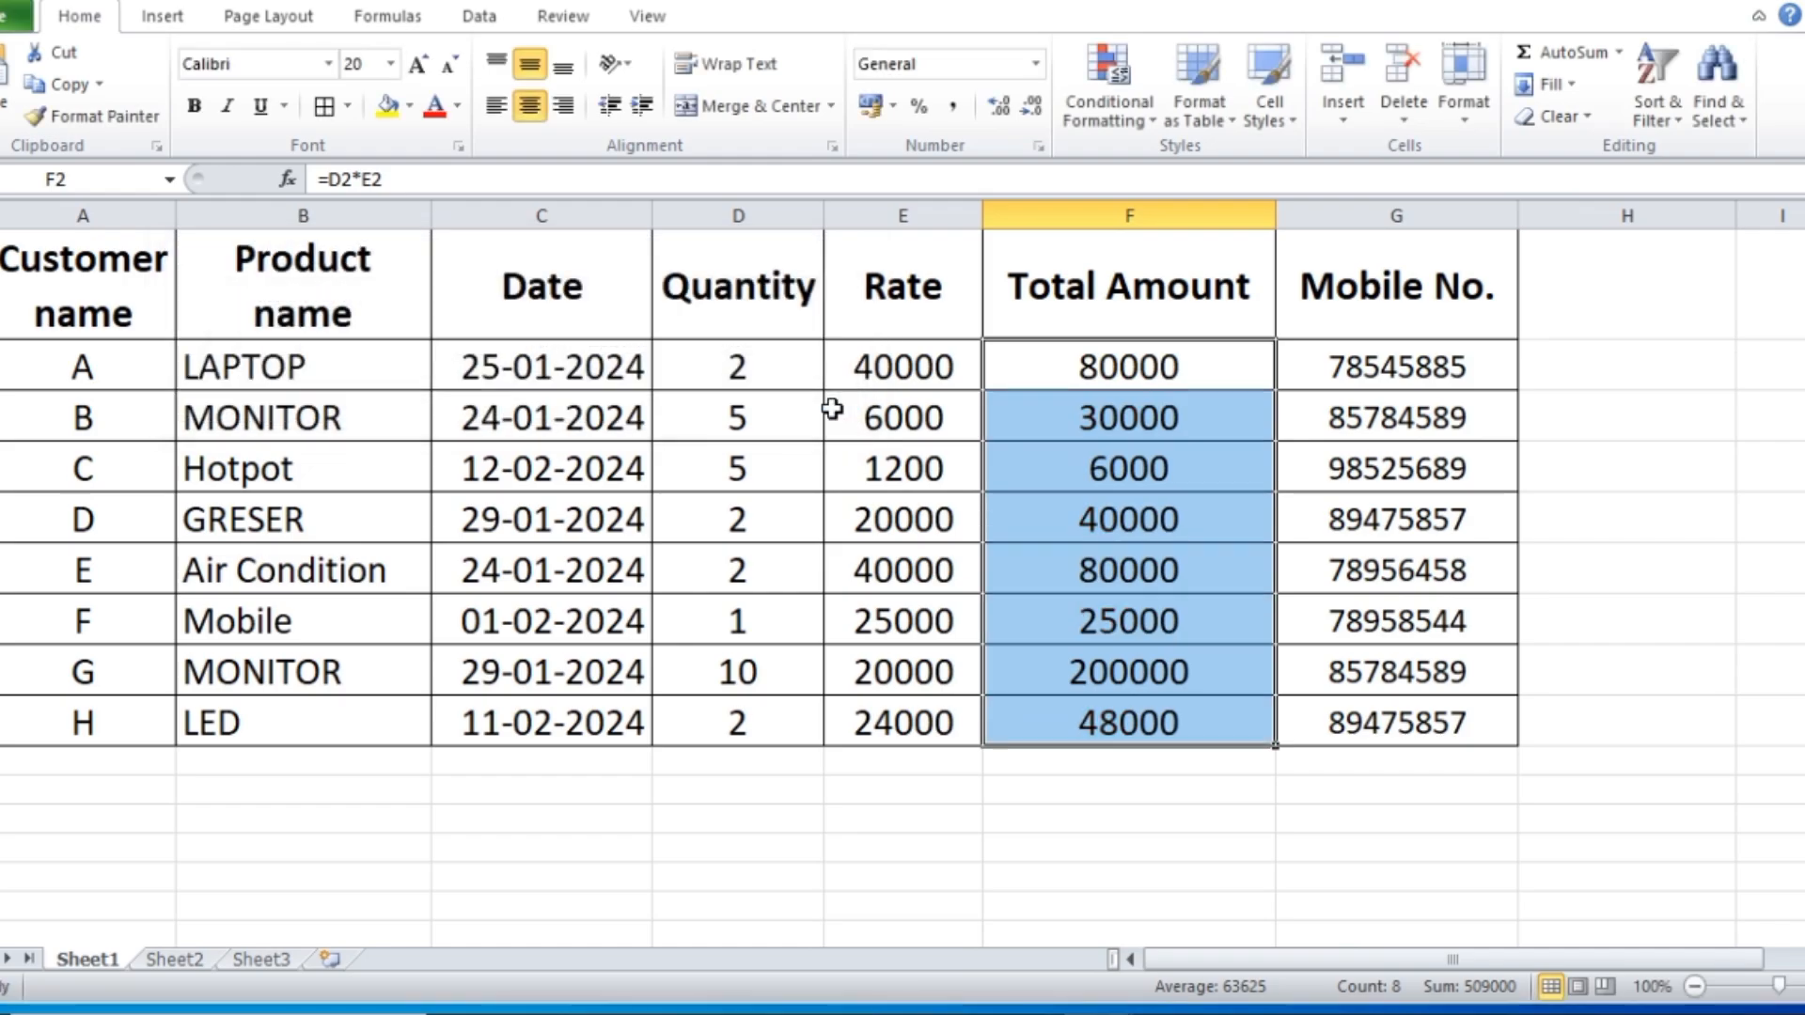
Step: Set up an Equal To highlight rule for the Total Amount values with a value of 25000
{"action": "left_click", "coordinate": [1146, 110]}
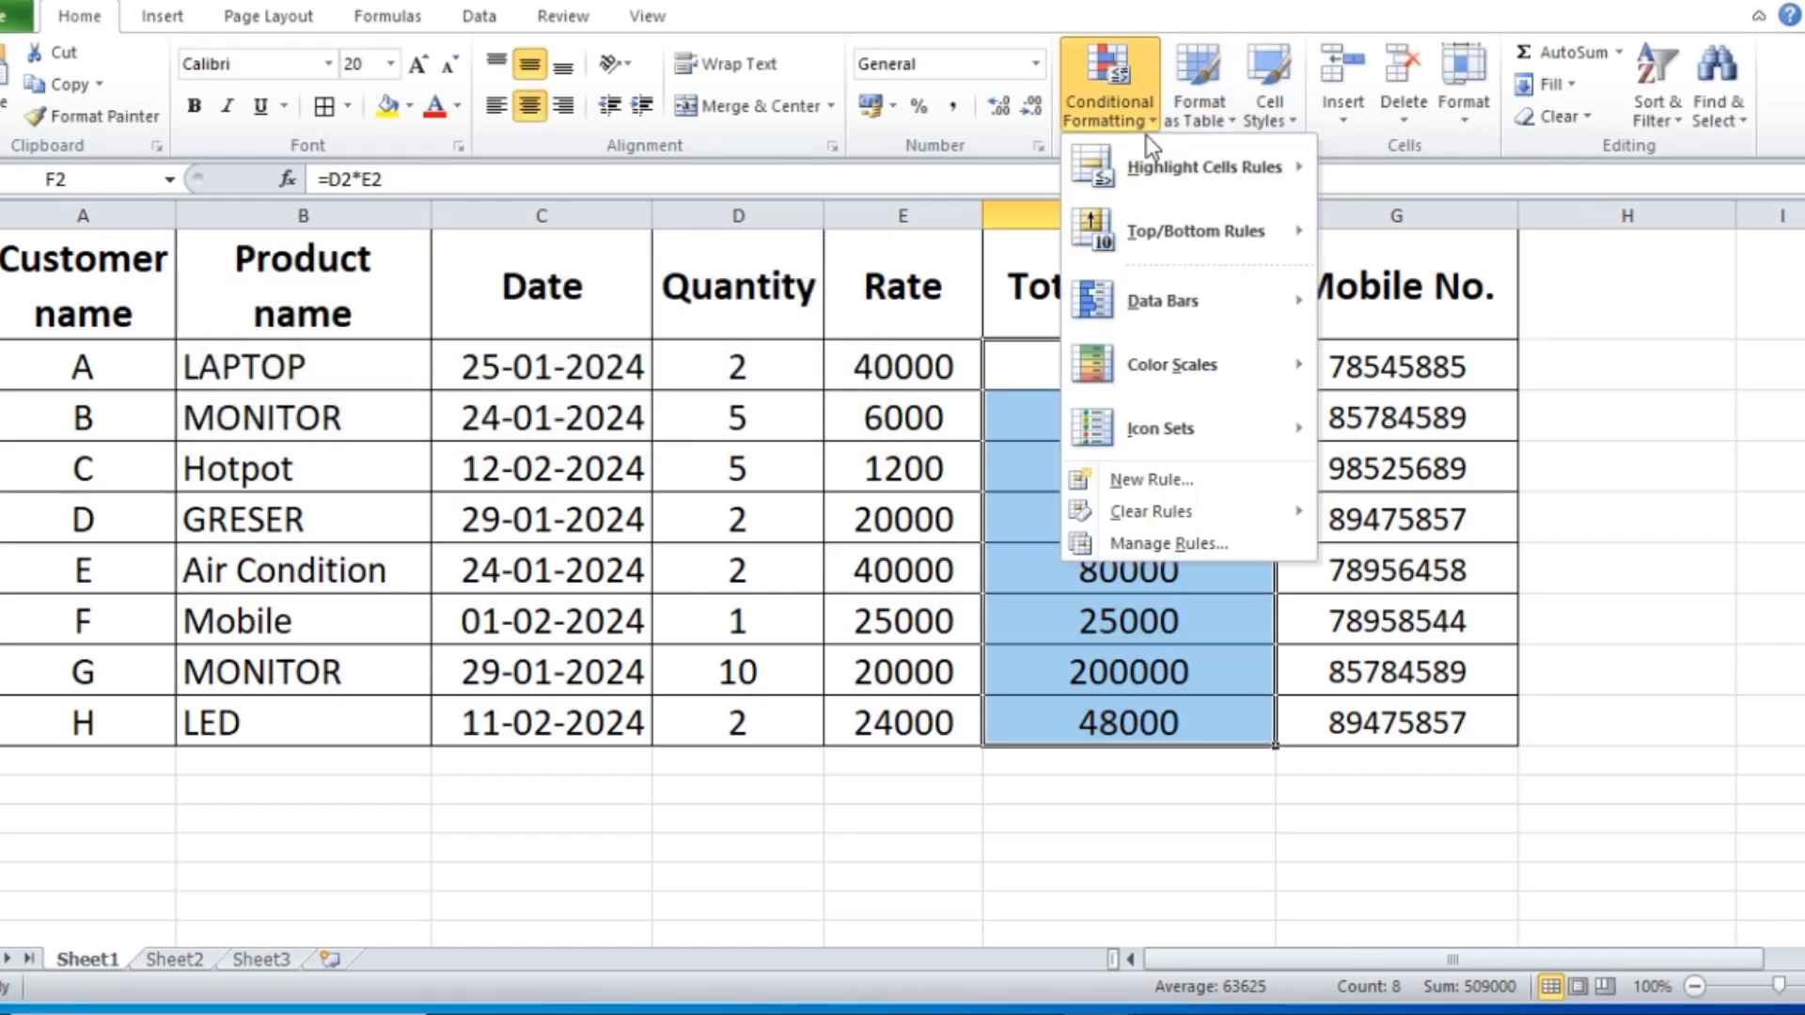
{"action": "mouse_move", "coordinate": [1185, 167]}
{"action": "left_click", "coordinate": [1415, 383]}
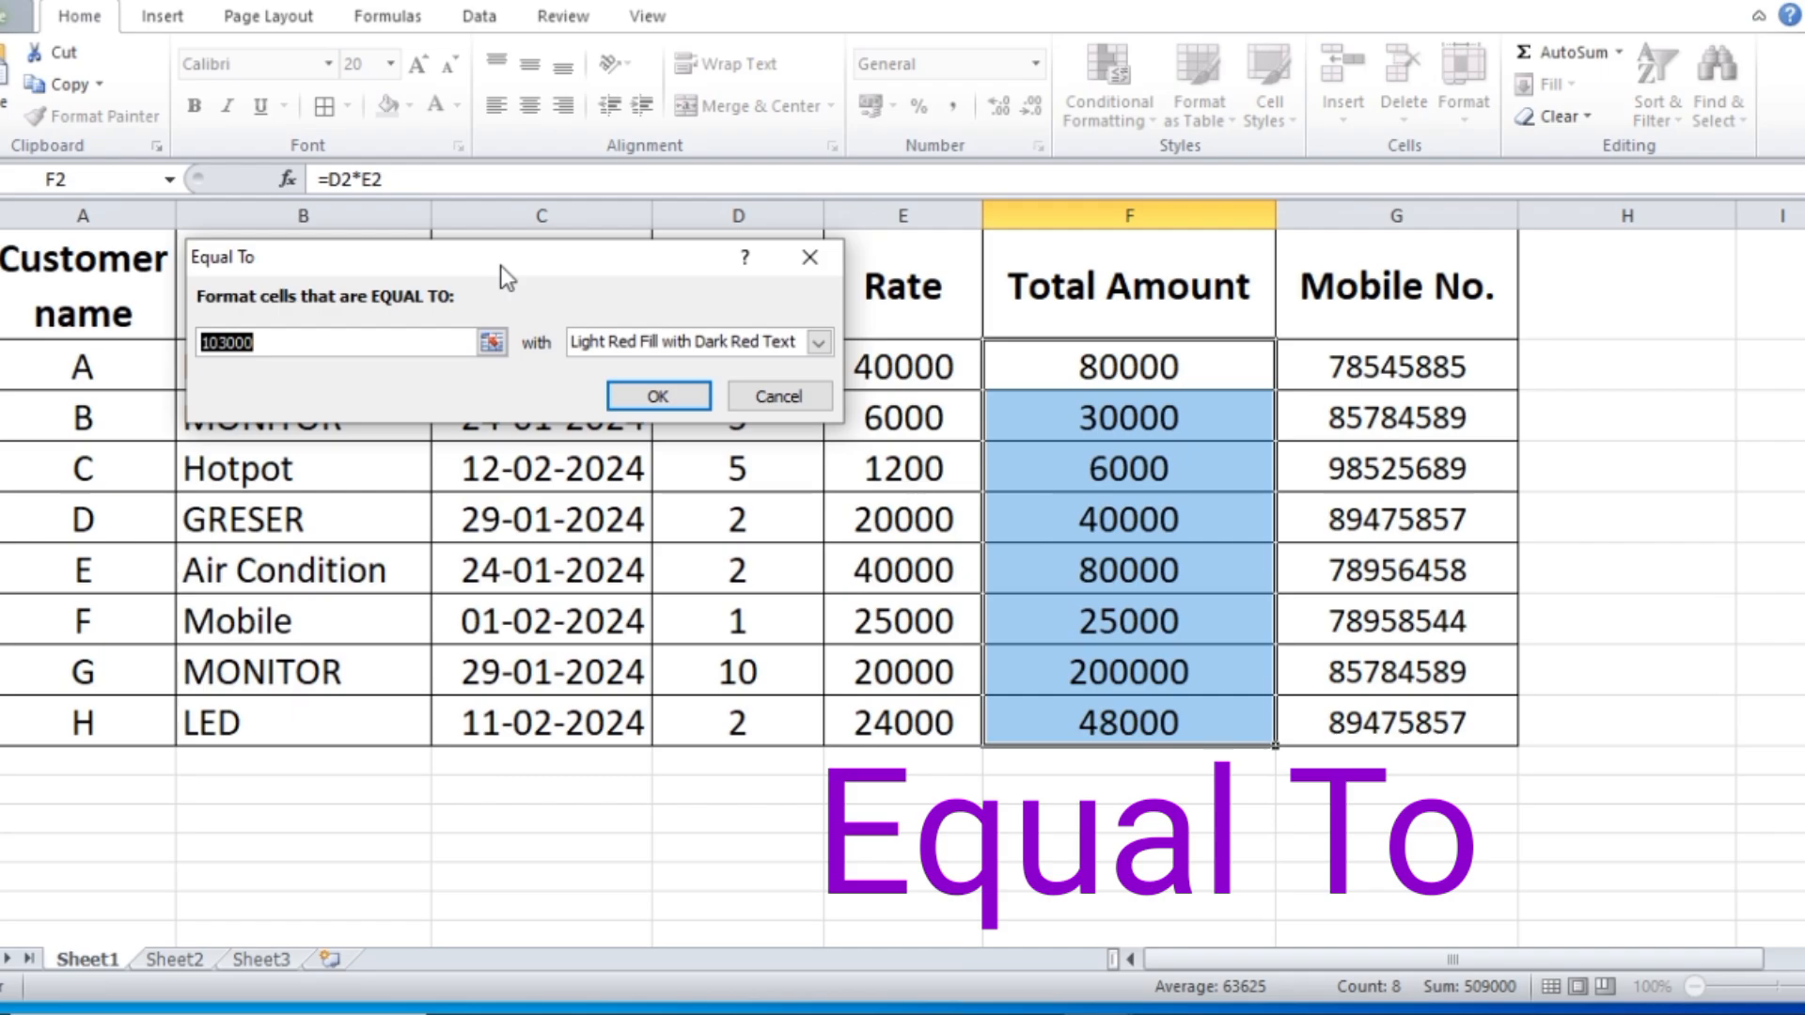
{"action": "left_click_drag", "start_coordinate": [500, 266], "coordinate": [497, 290]}
{"action": "left_click", "coordinate": [292, 368]}
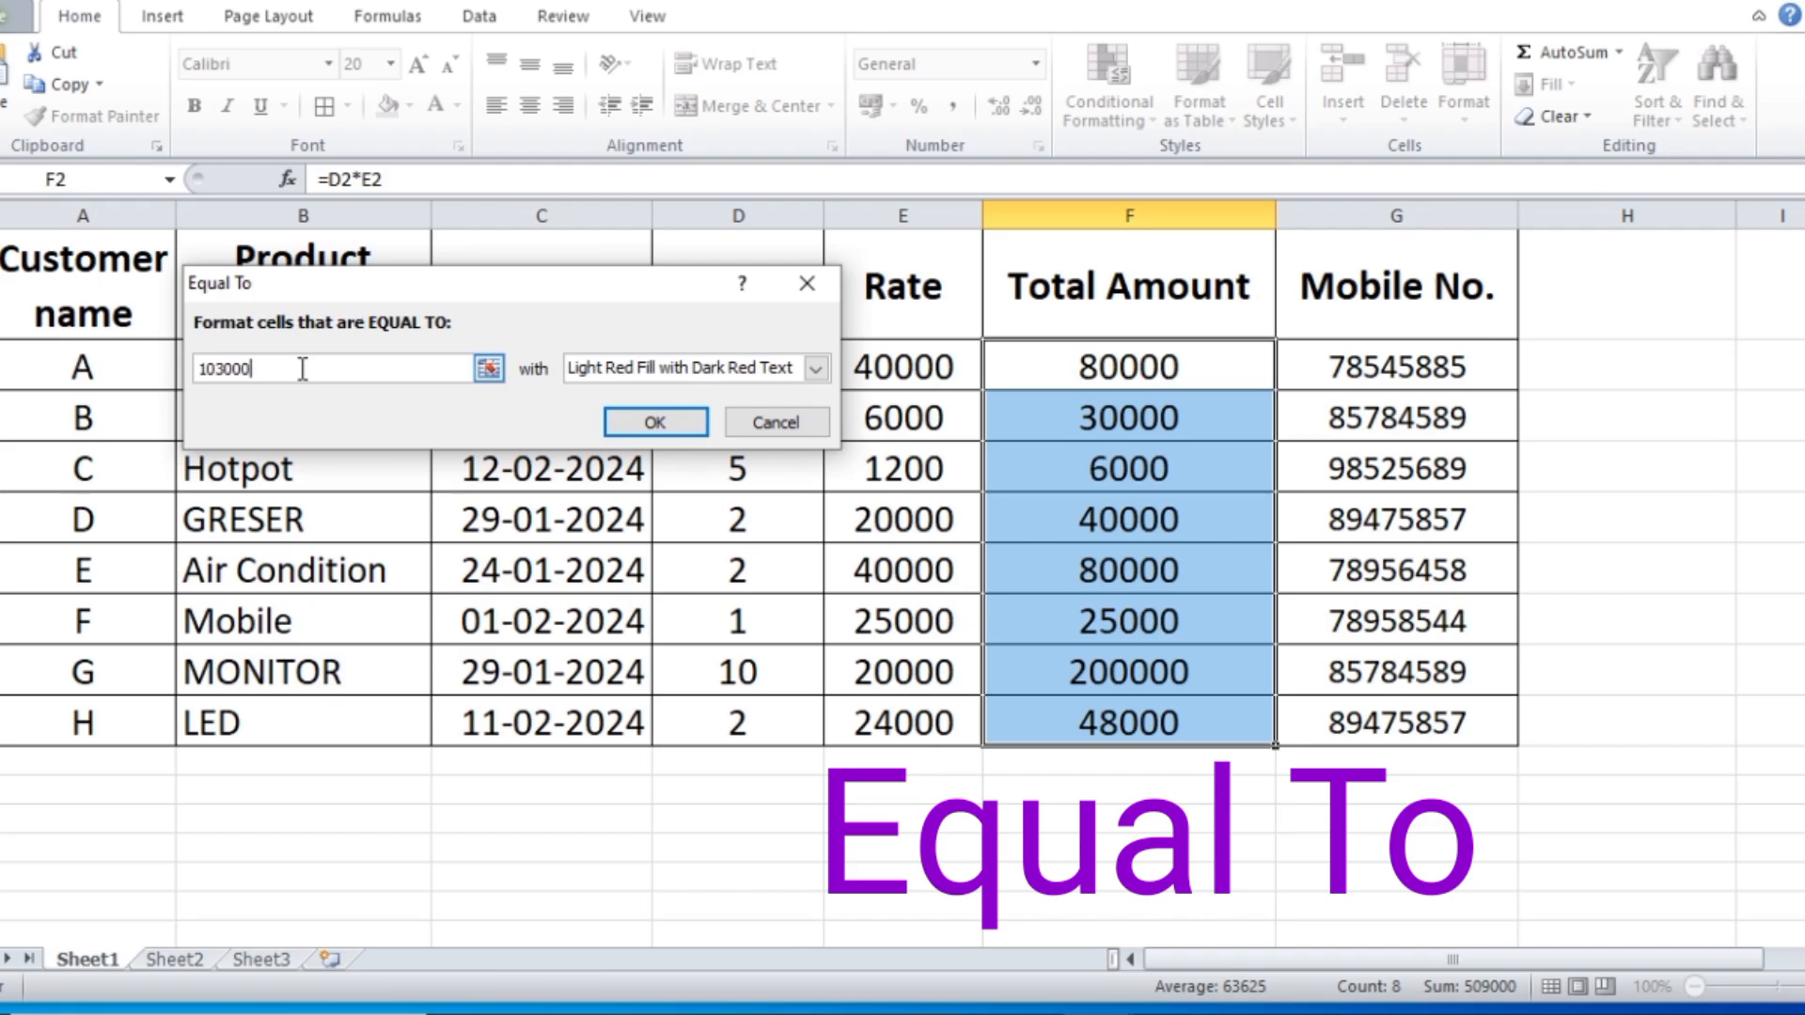
{"action": "double_click", "coordinate": [251, 370]}
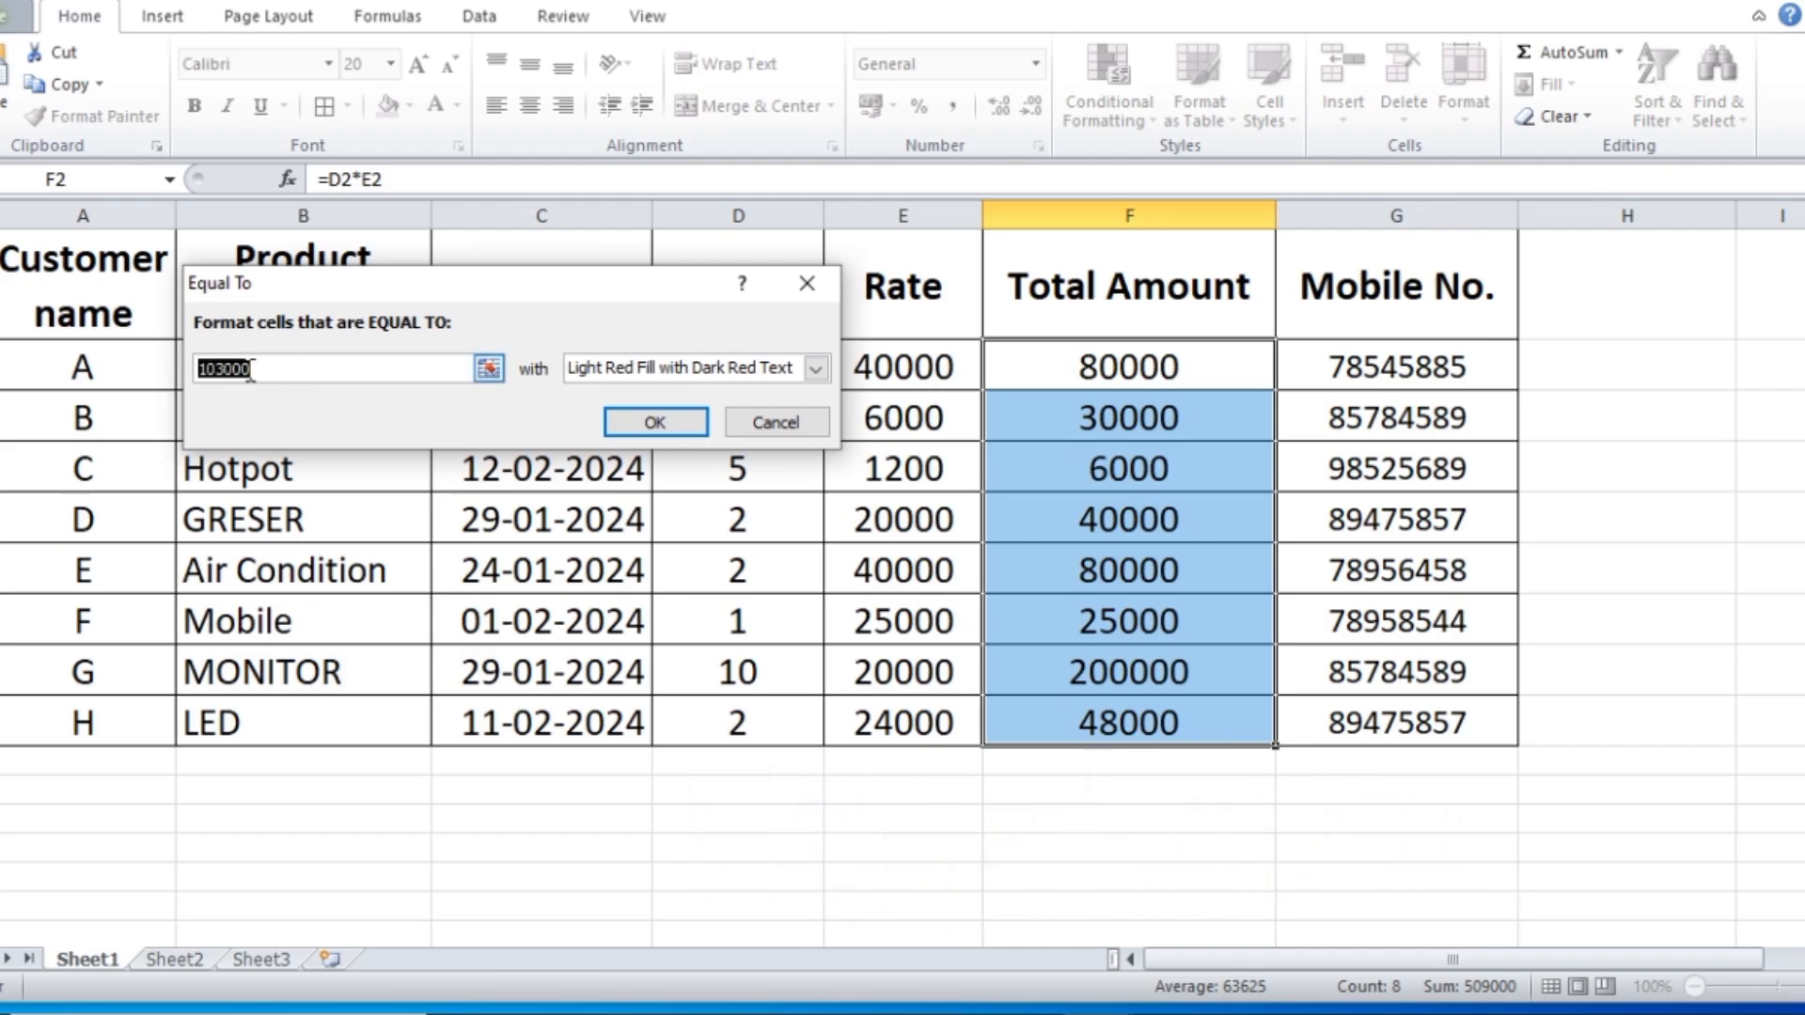
{"action": "key", "text": "BackSpace"}
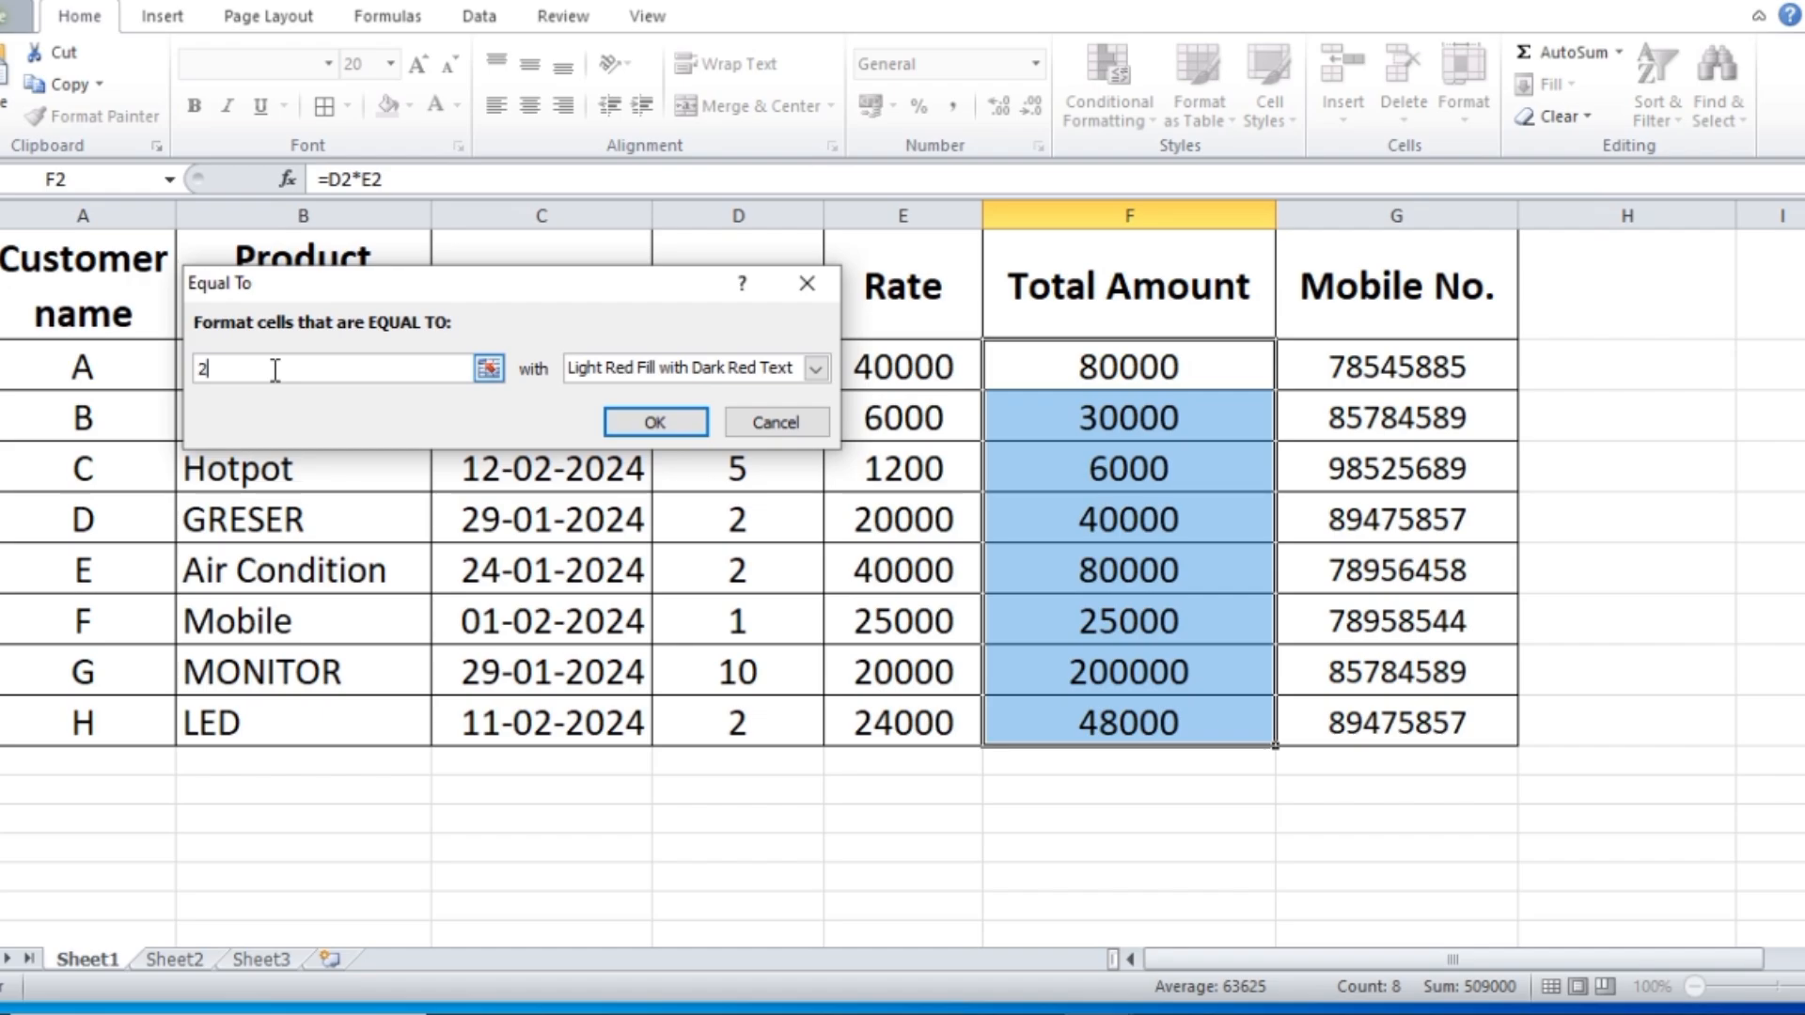
{"action": "type", "text": "25000"}
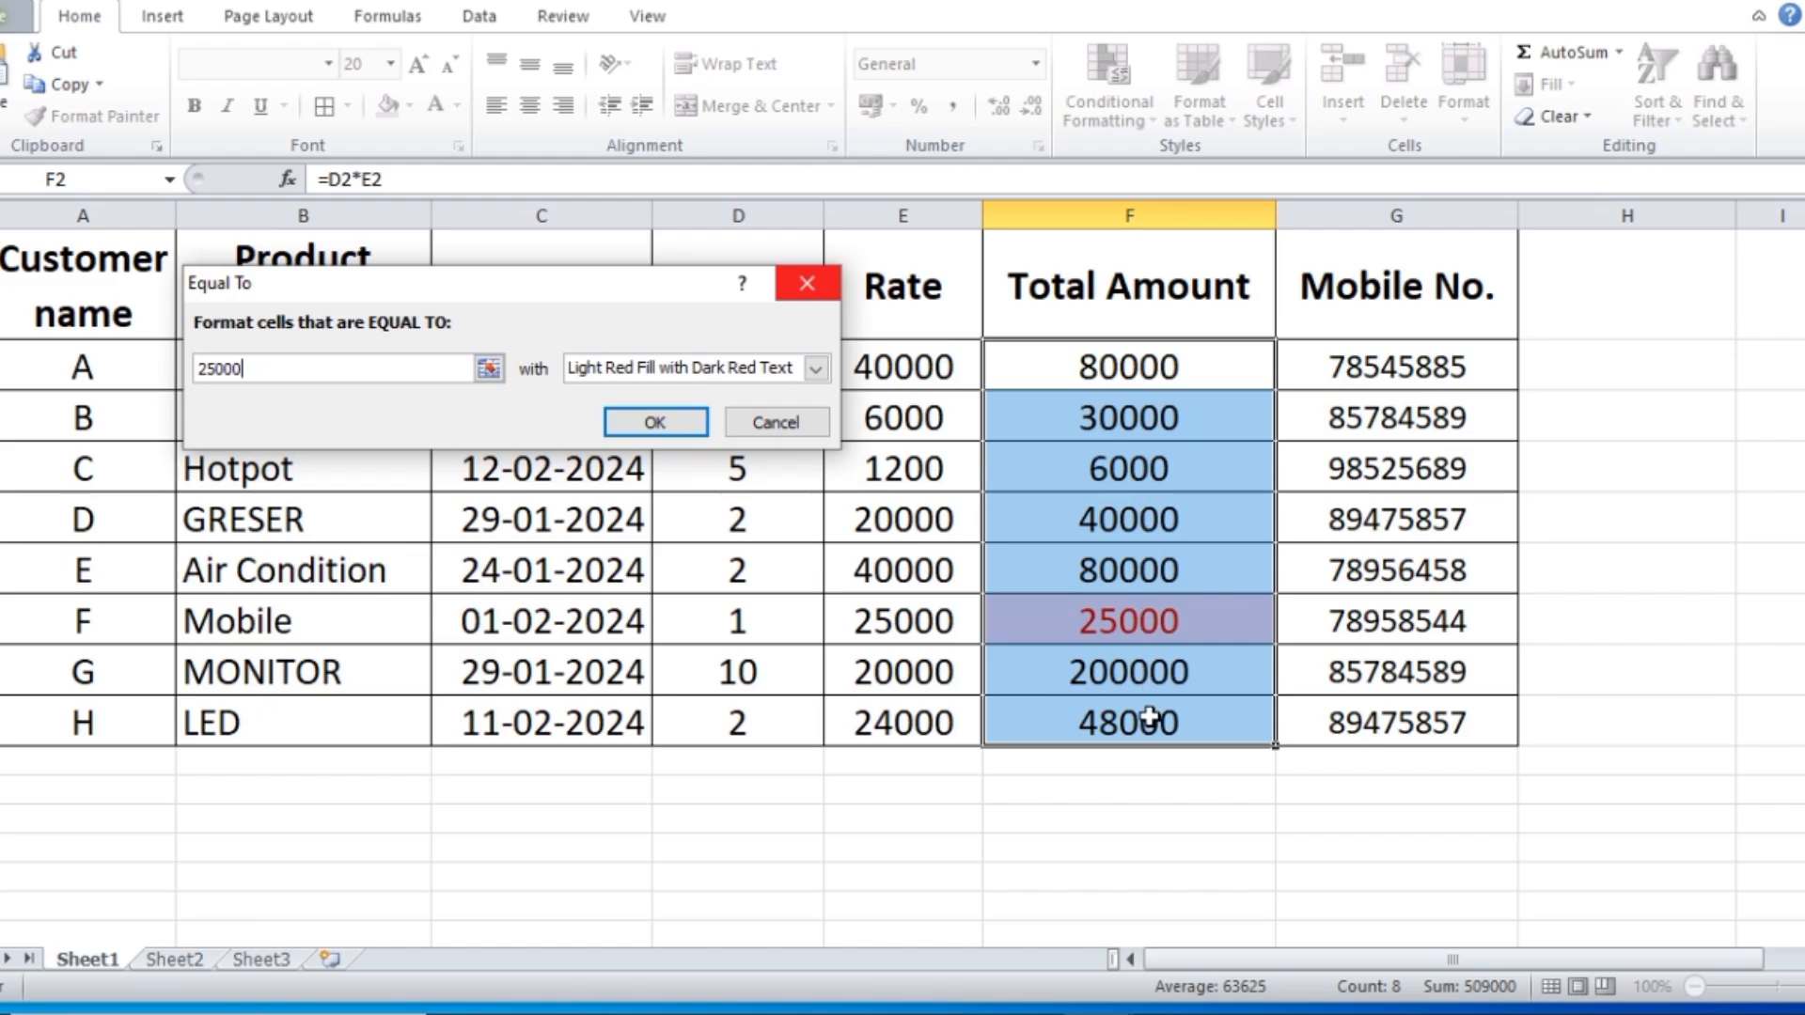
Step: Try 22000 and 80000 as the Equal To value and discard the rule
{"action": "left_click_drag", "start_coordinate": [264, 360], "coordinate": [145, 370]}
{"action": "type", "text": "2"}
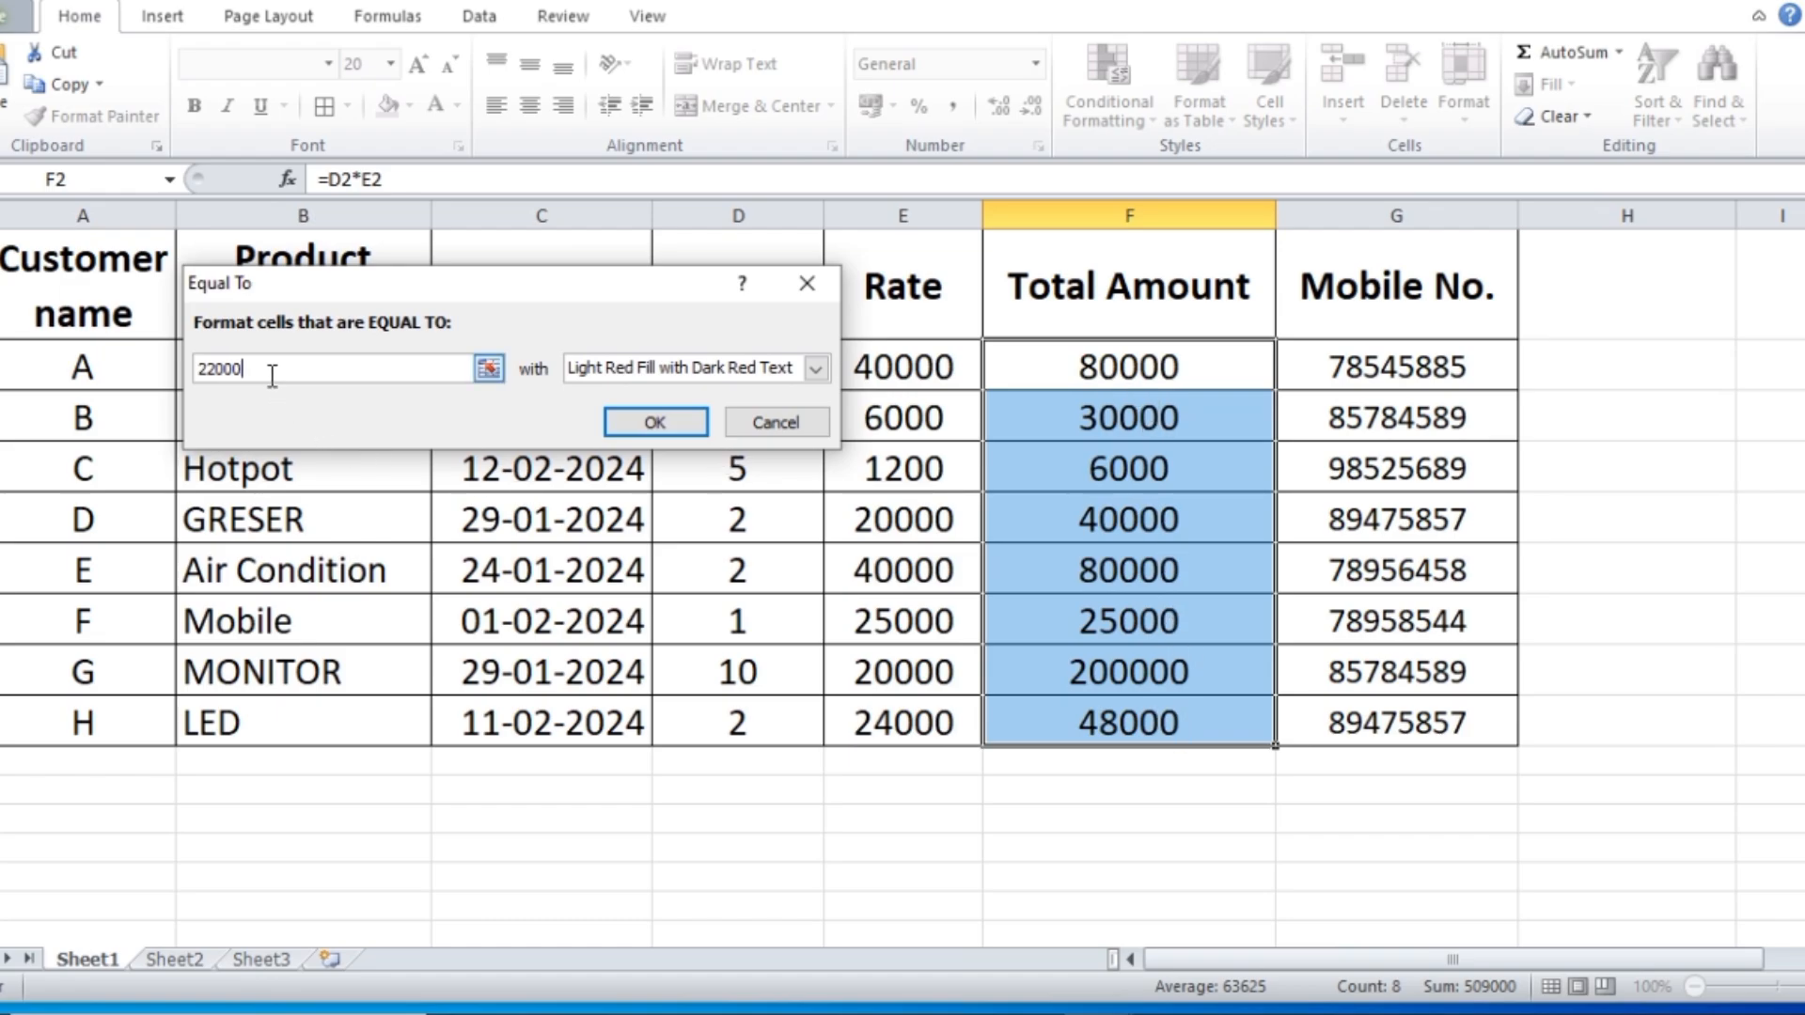
{"action": "left_click_drag", "start_coordinate": [272, 372], "coordinate": [167, 368]}
{"action": "type", "text": "80000"}
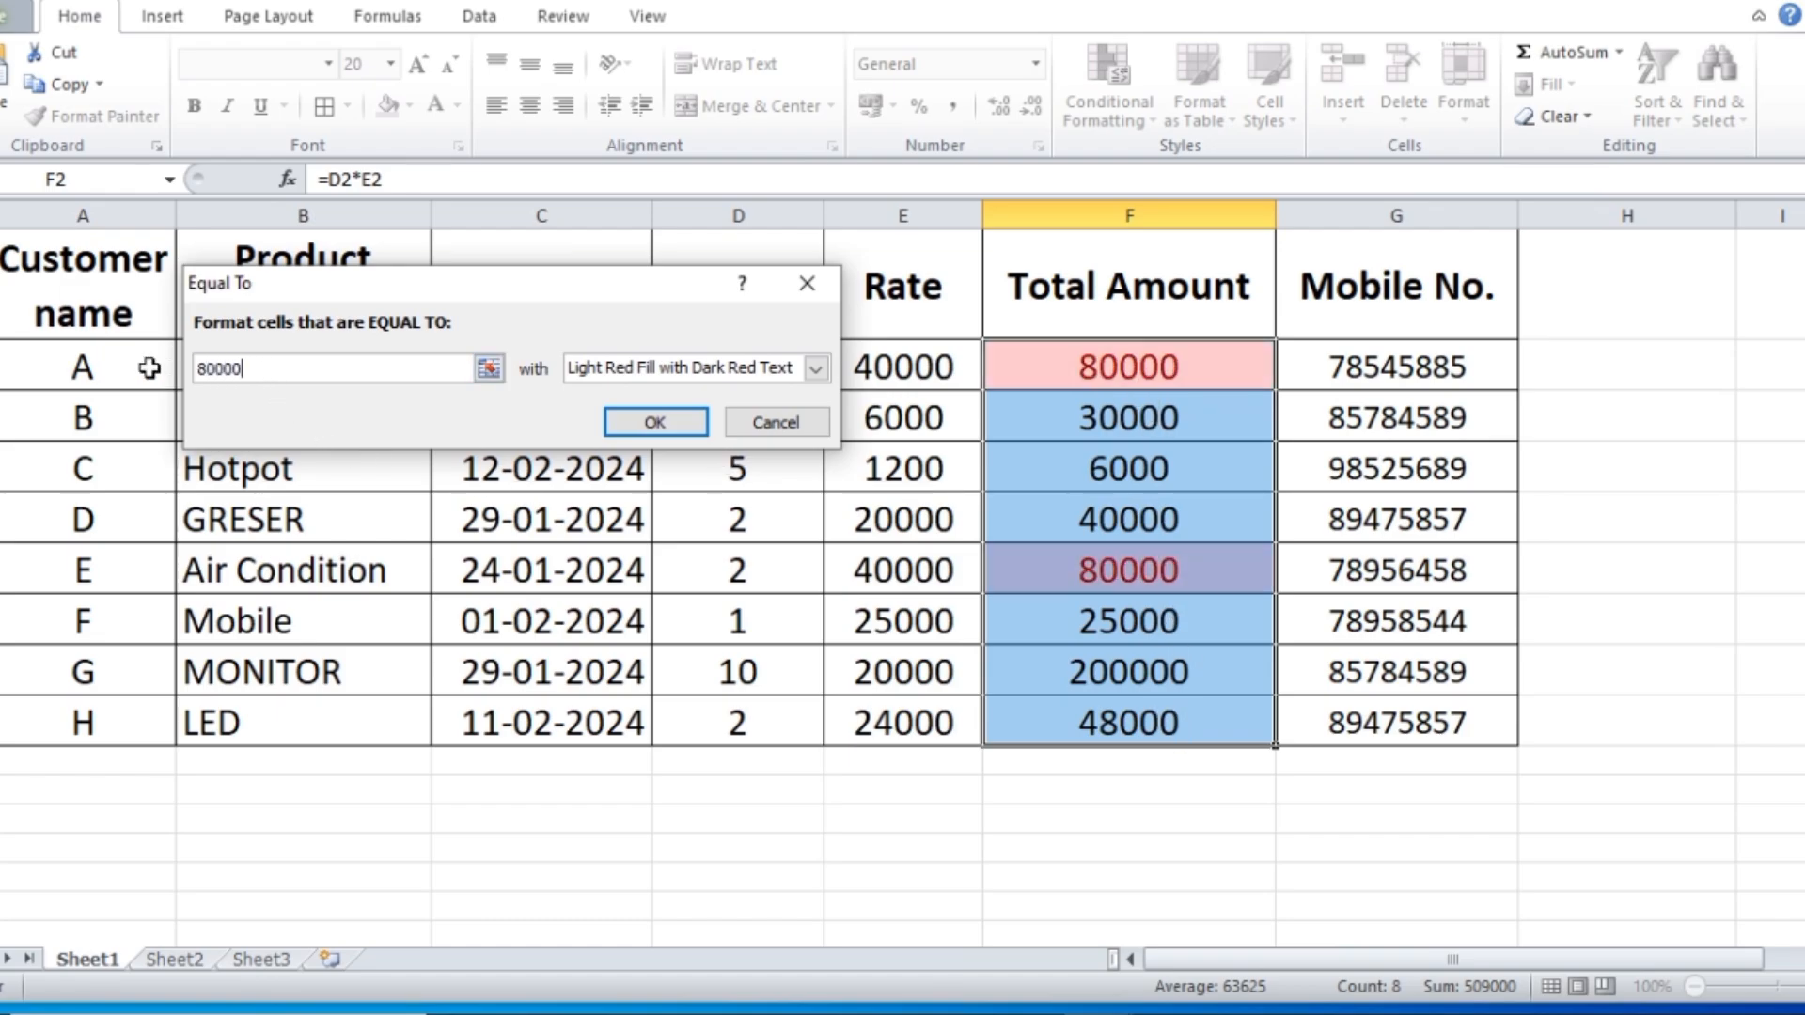
{"action": "left_click", "coordinate": [775, 425]}
{"action": "left_click", "coordinate": [733, 663]}
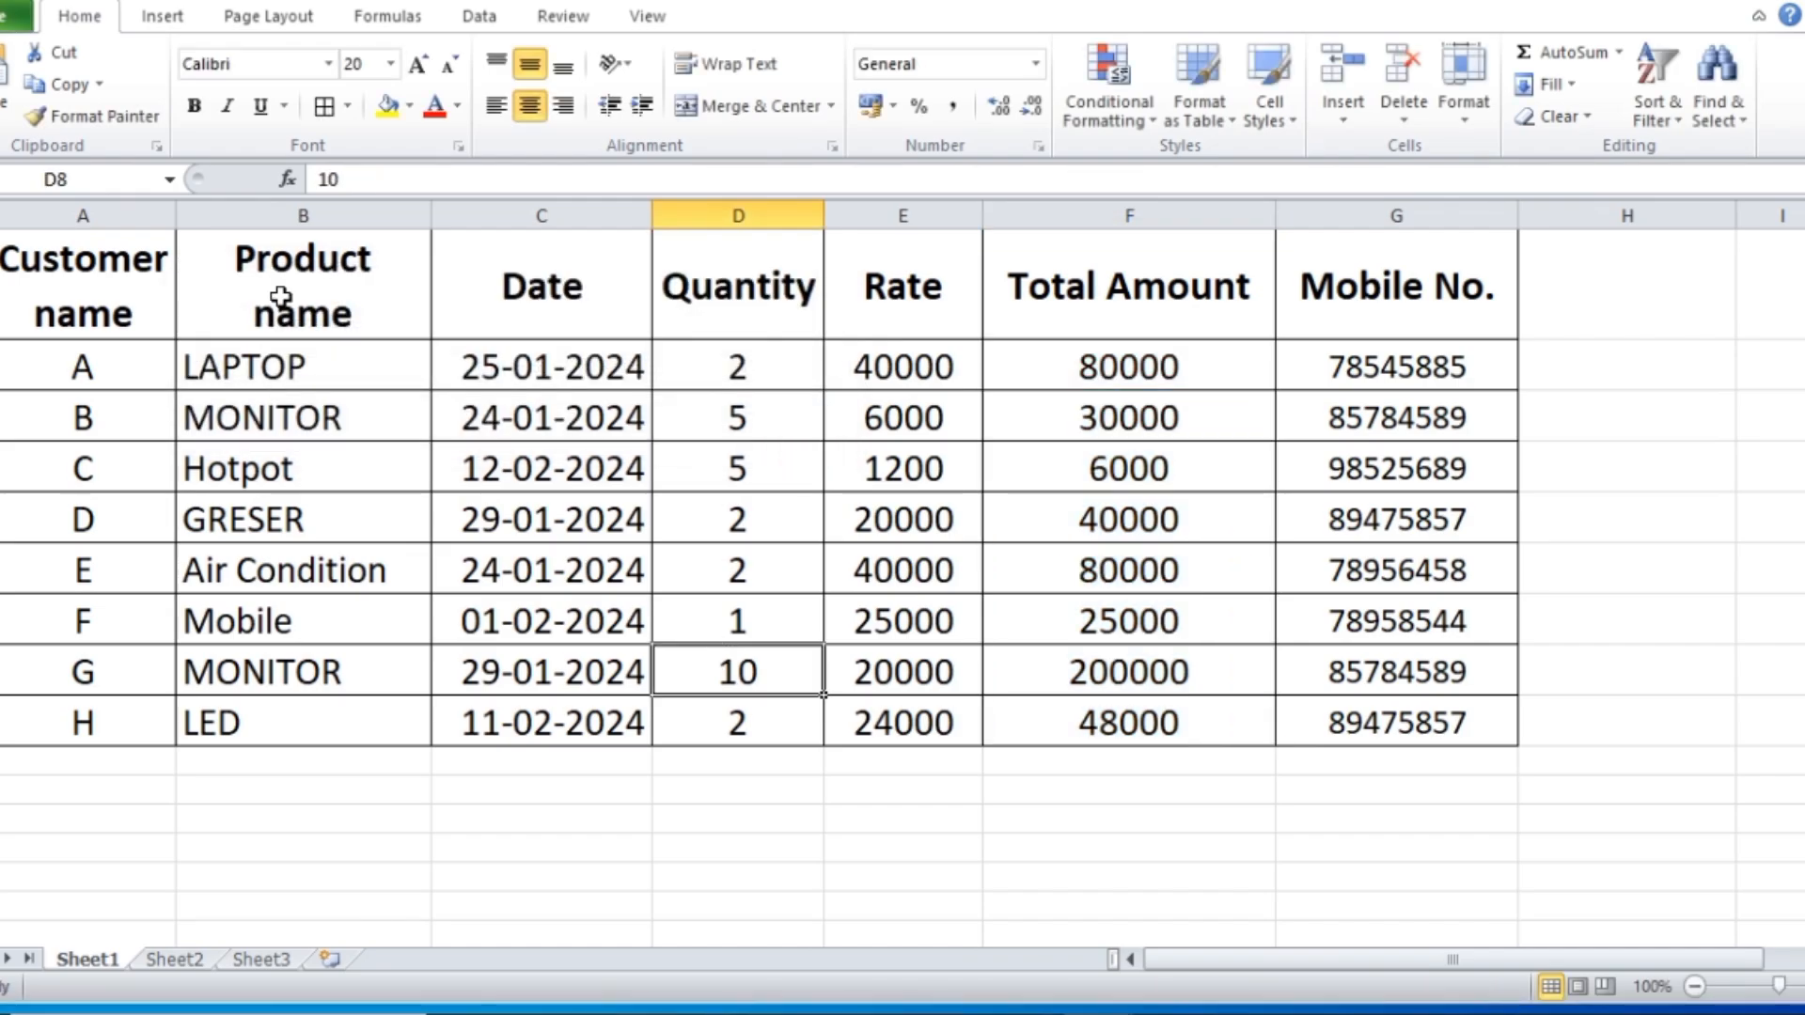
Step: Apply an Equal To highlight rule for LAPTOP to the product names B2:B9, with light red fill and dark red text
{"action": "left_click_drag", "start_coordinate": [270, 365], "coordinate": [291, 712]}
{"action": "left_click", "coordinate": [1158, 120]}
{"action": "mouse_move", "coordinate": [1179, 226]}
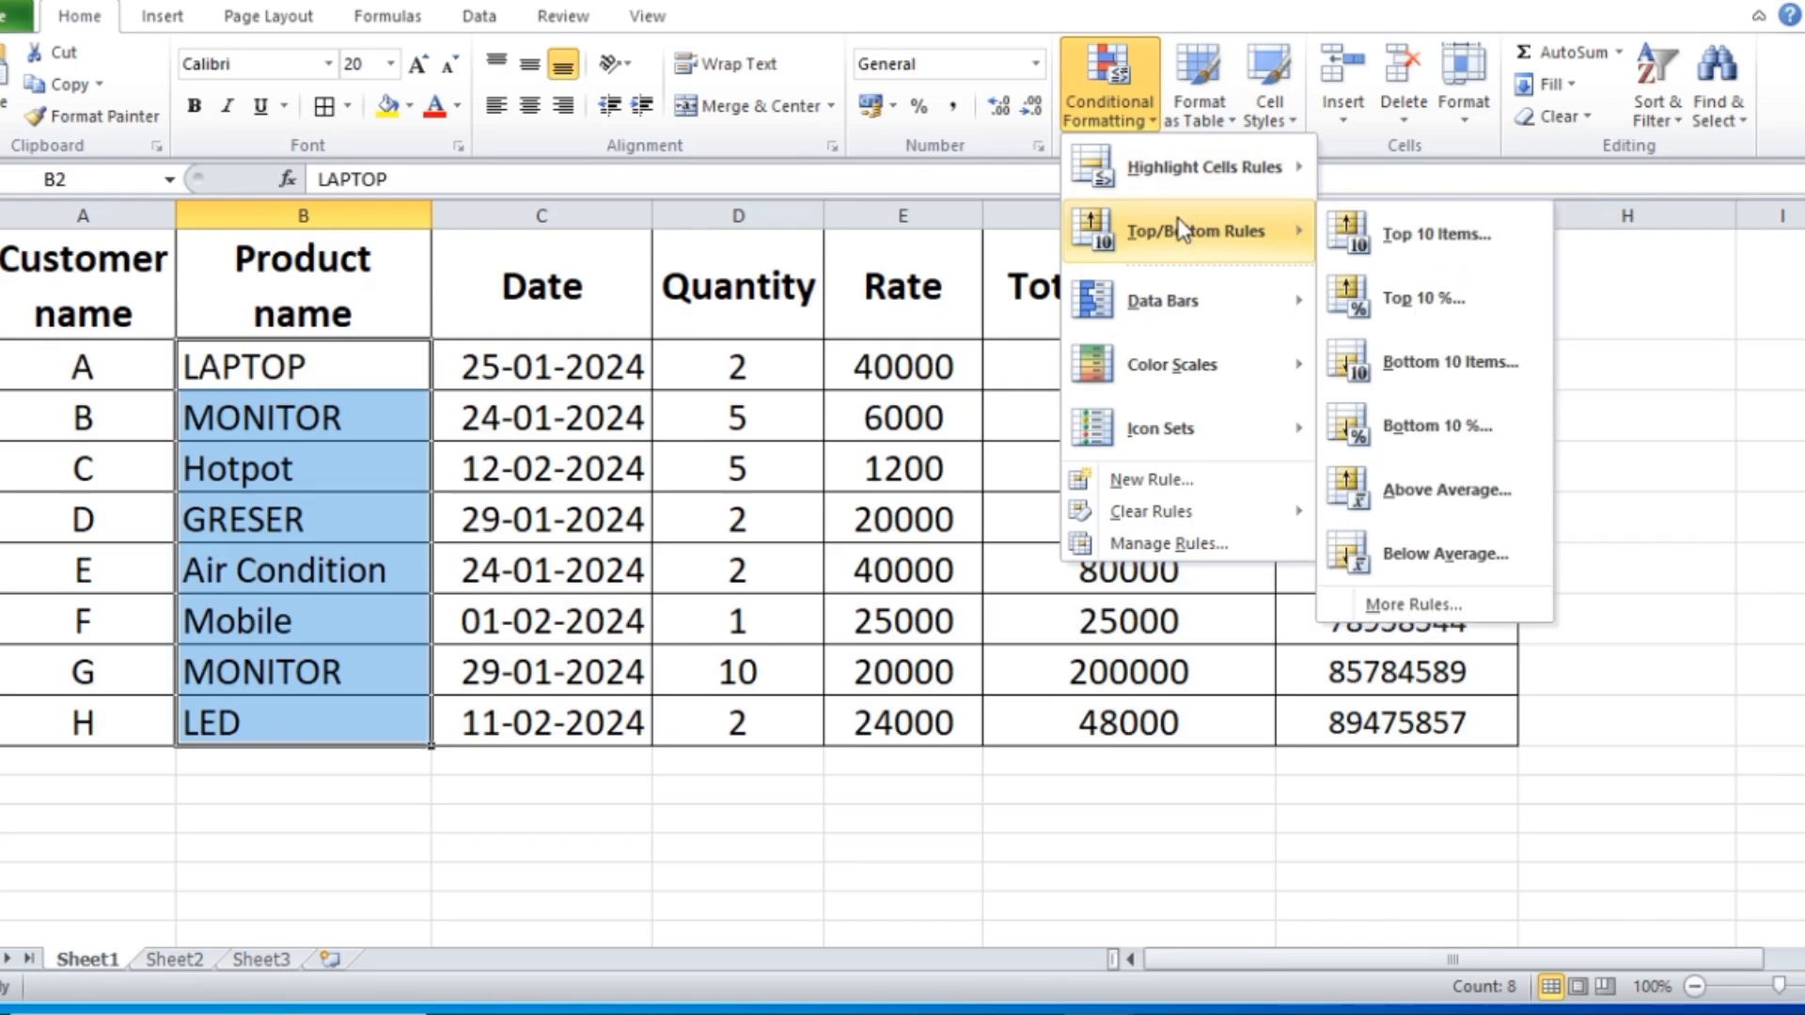
{"action": "mouse_move", "coordinate": [1194, 169]}
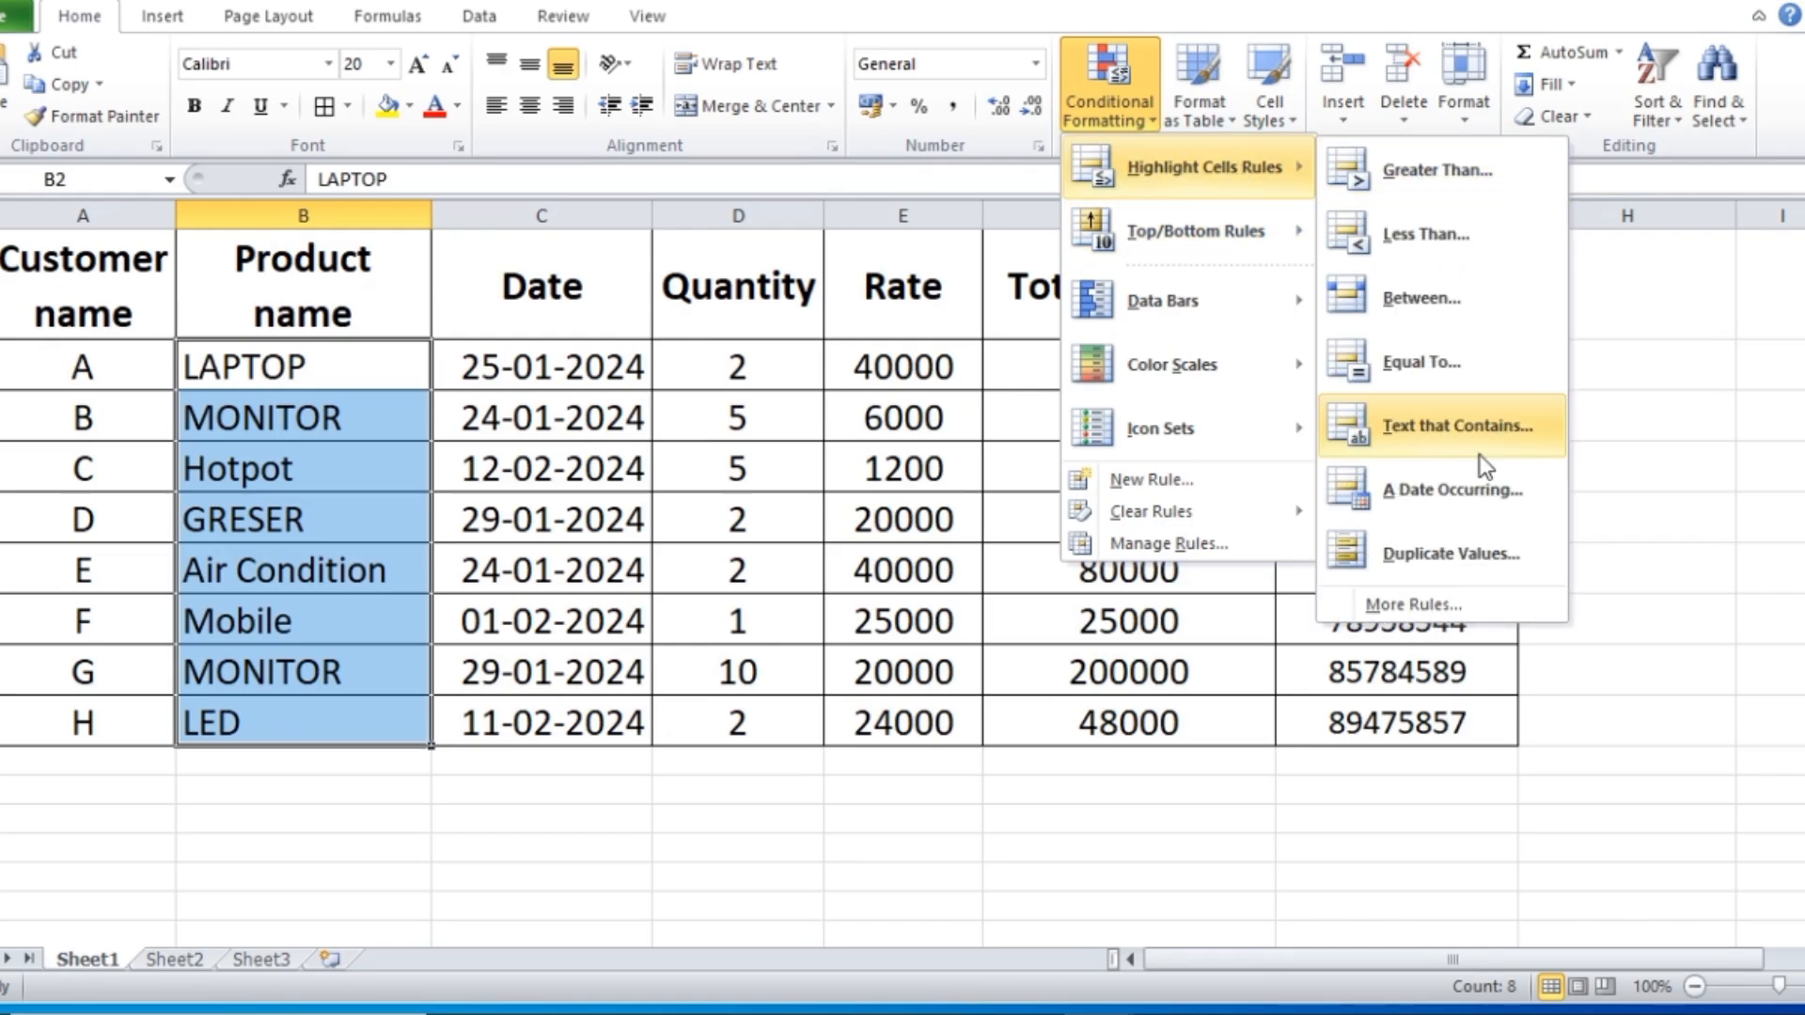
{"action": "left_click", "coordinate": [1440, 361]}
{"action": "left_click_drag", "start_coordinate": [505, 301], "coordinate": [818, 295]}
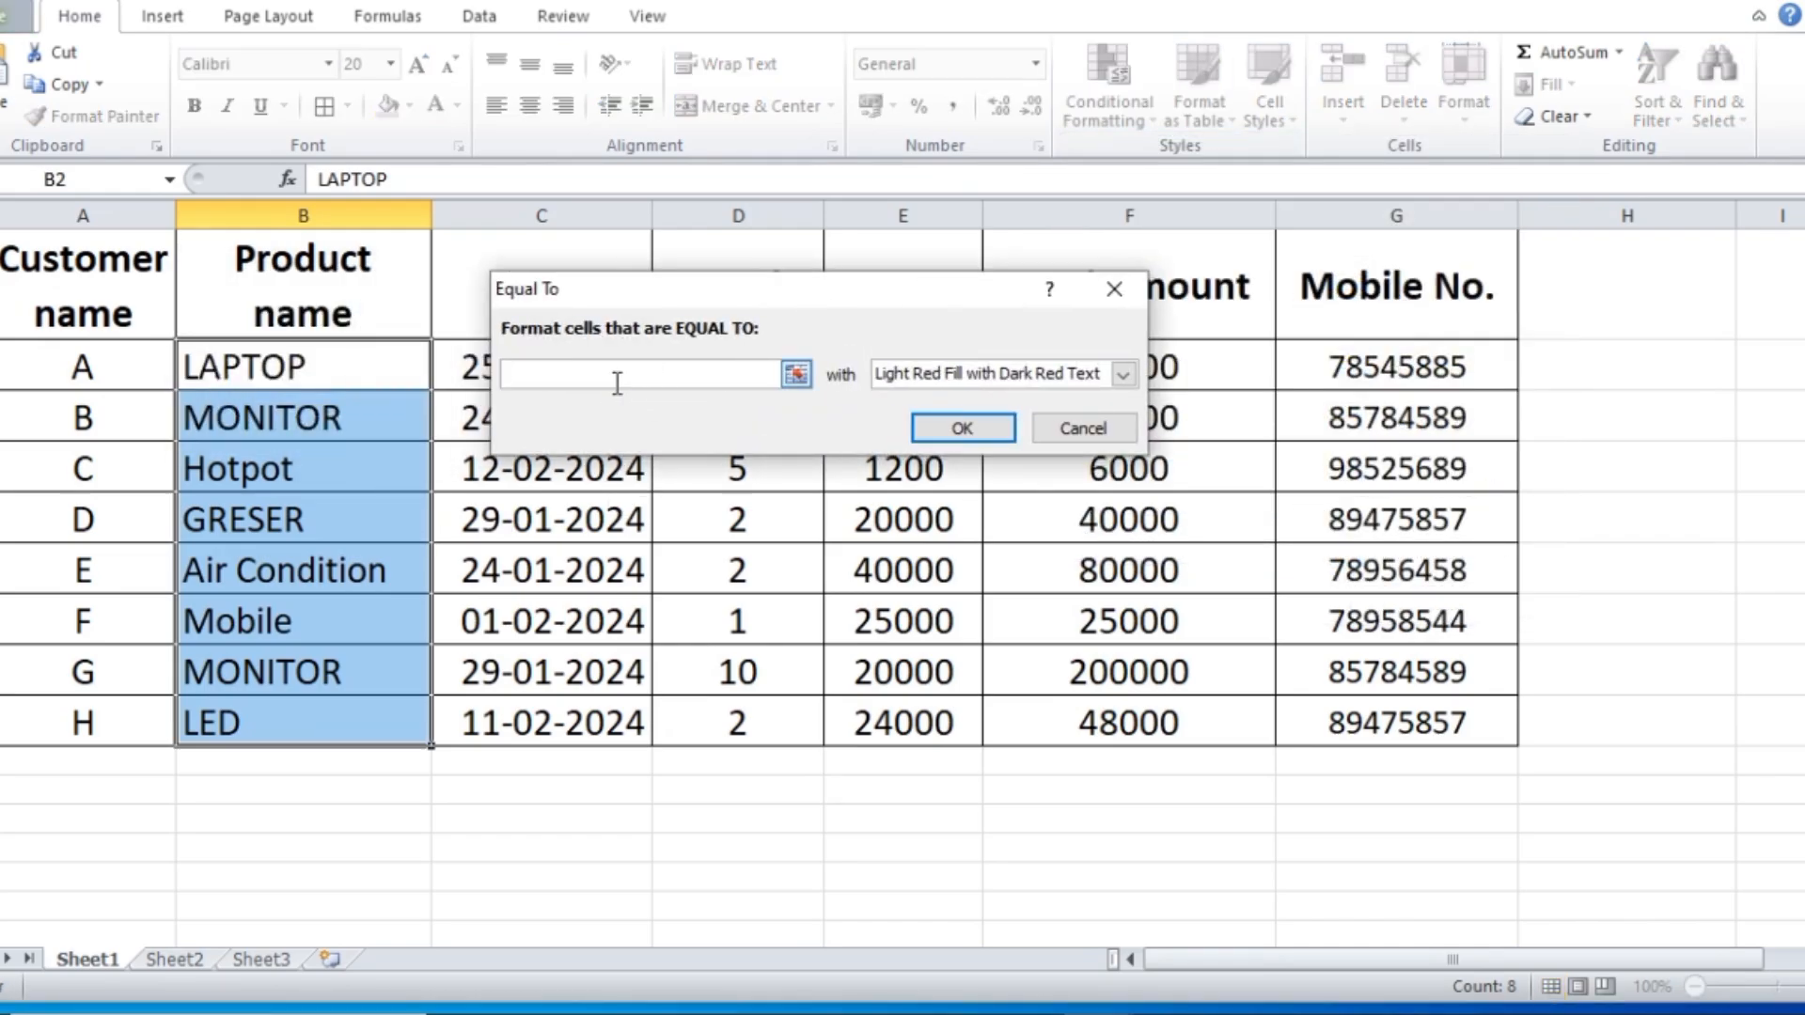
{"action": "type", "text": "LAPTOP"}
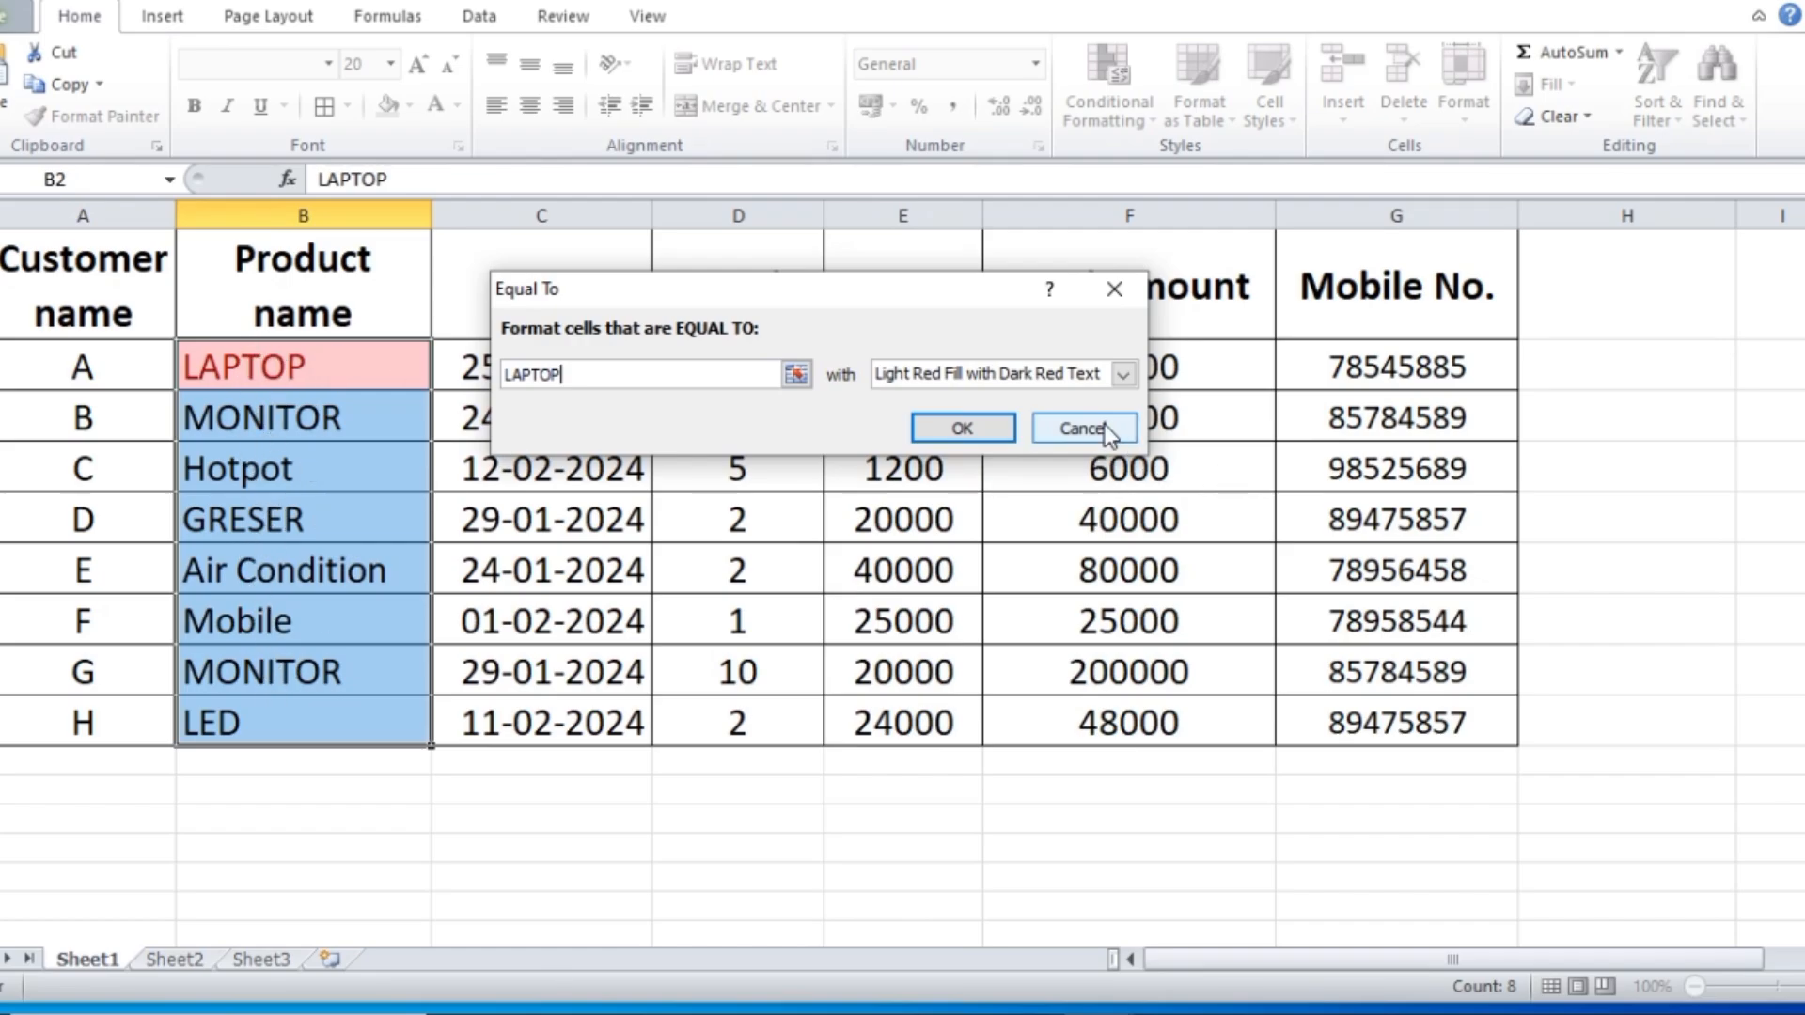
{"action": "left_click", "coordinate": [968, 425]}
Step: Replace the product name GRESER in cell B5 with LAPTOP to test the Equal To rule
{"action": "left_click", "coordinate": [266, 541]}
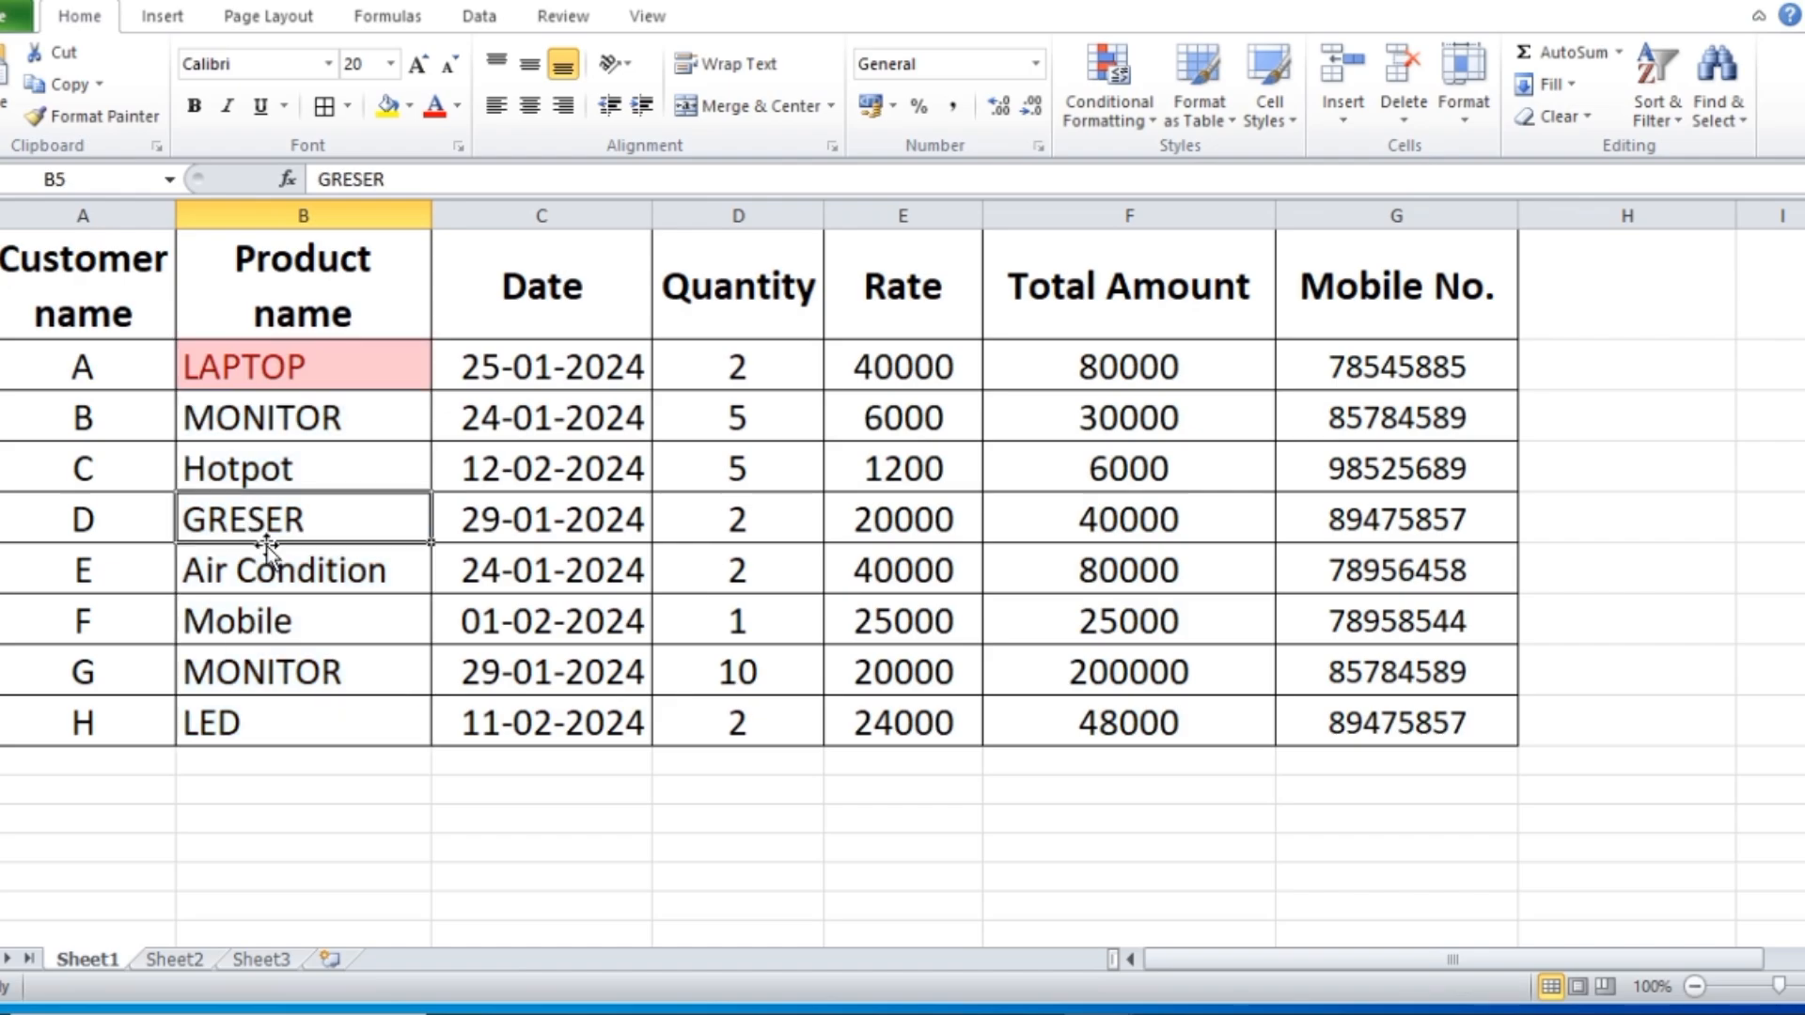
{"action": "type", "text": "LAPTO"}
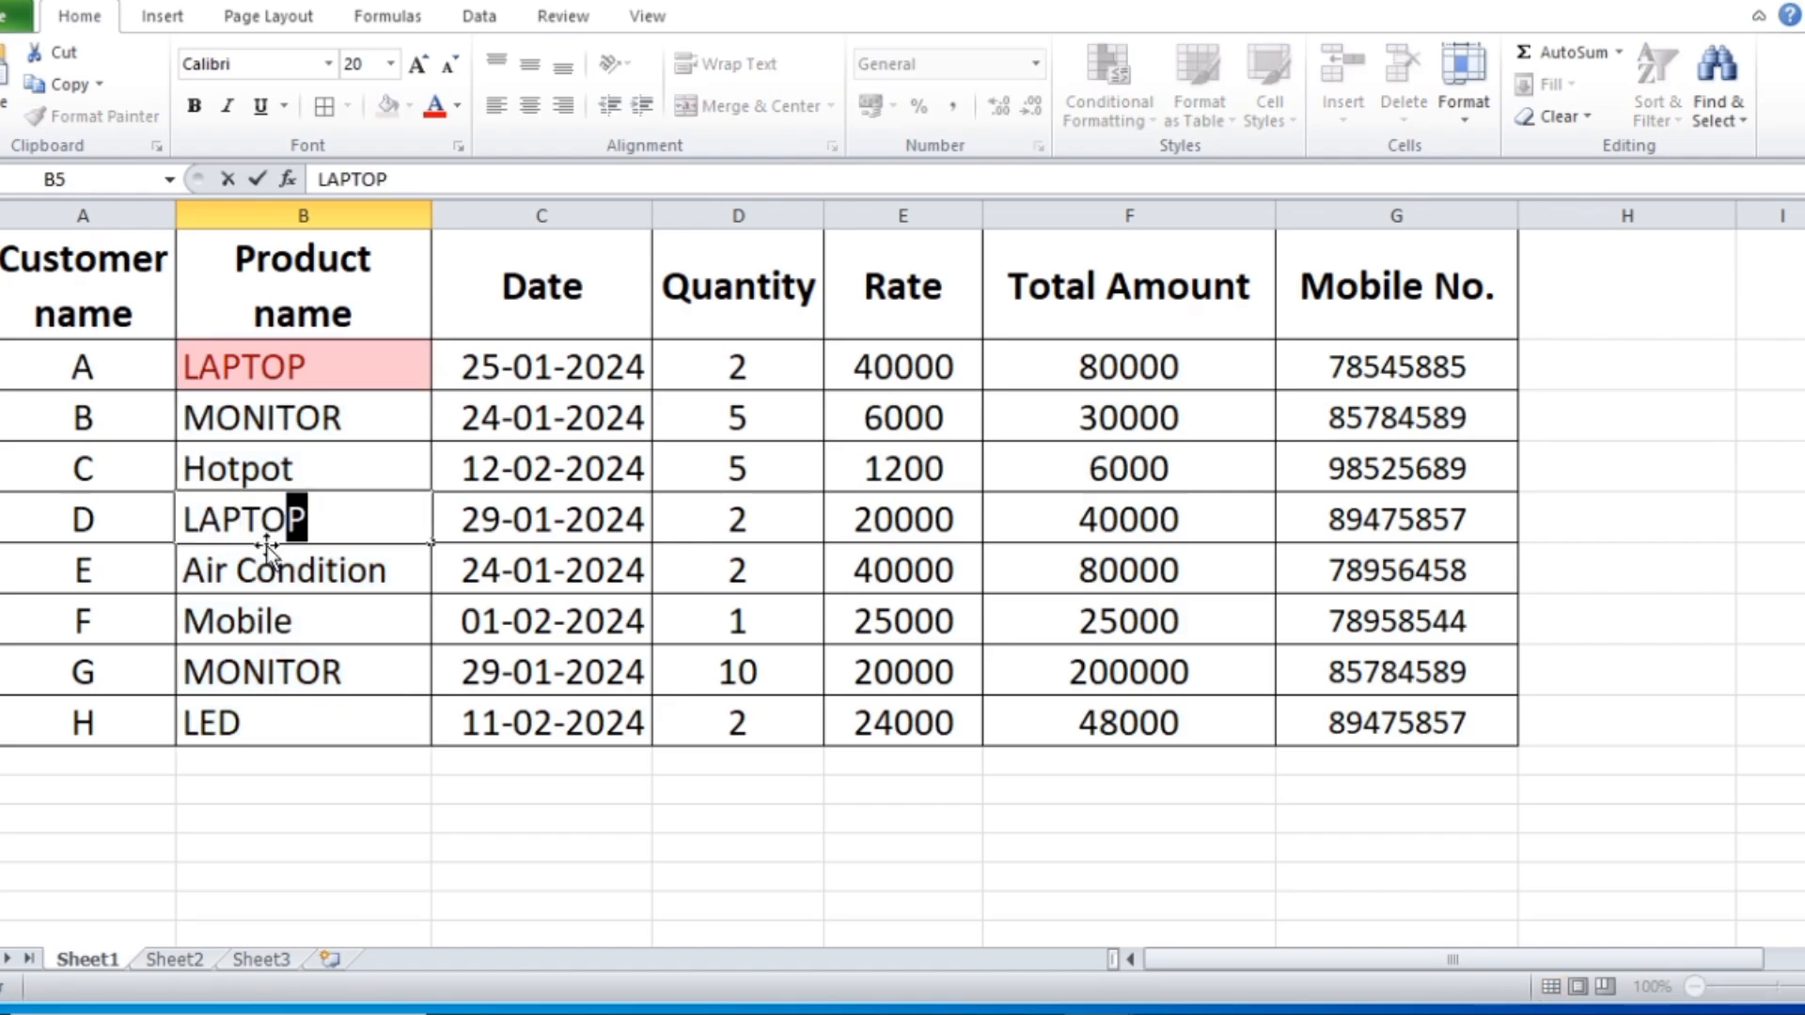
{"action": "type", "text": "P"}
{"action": "key", "text": "Return"}
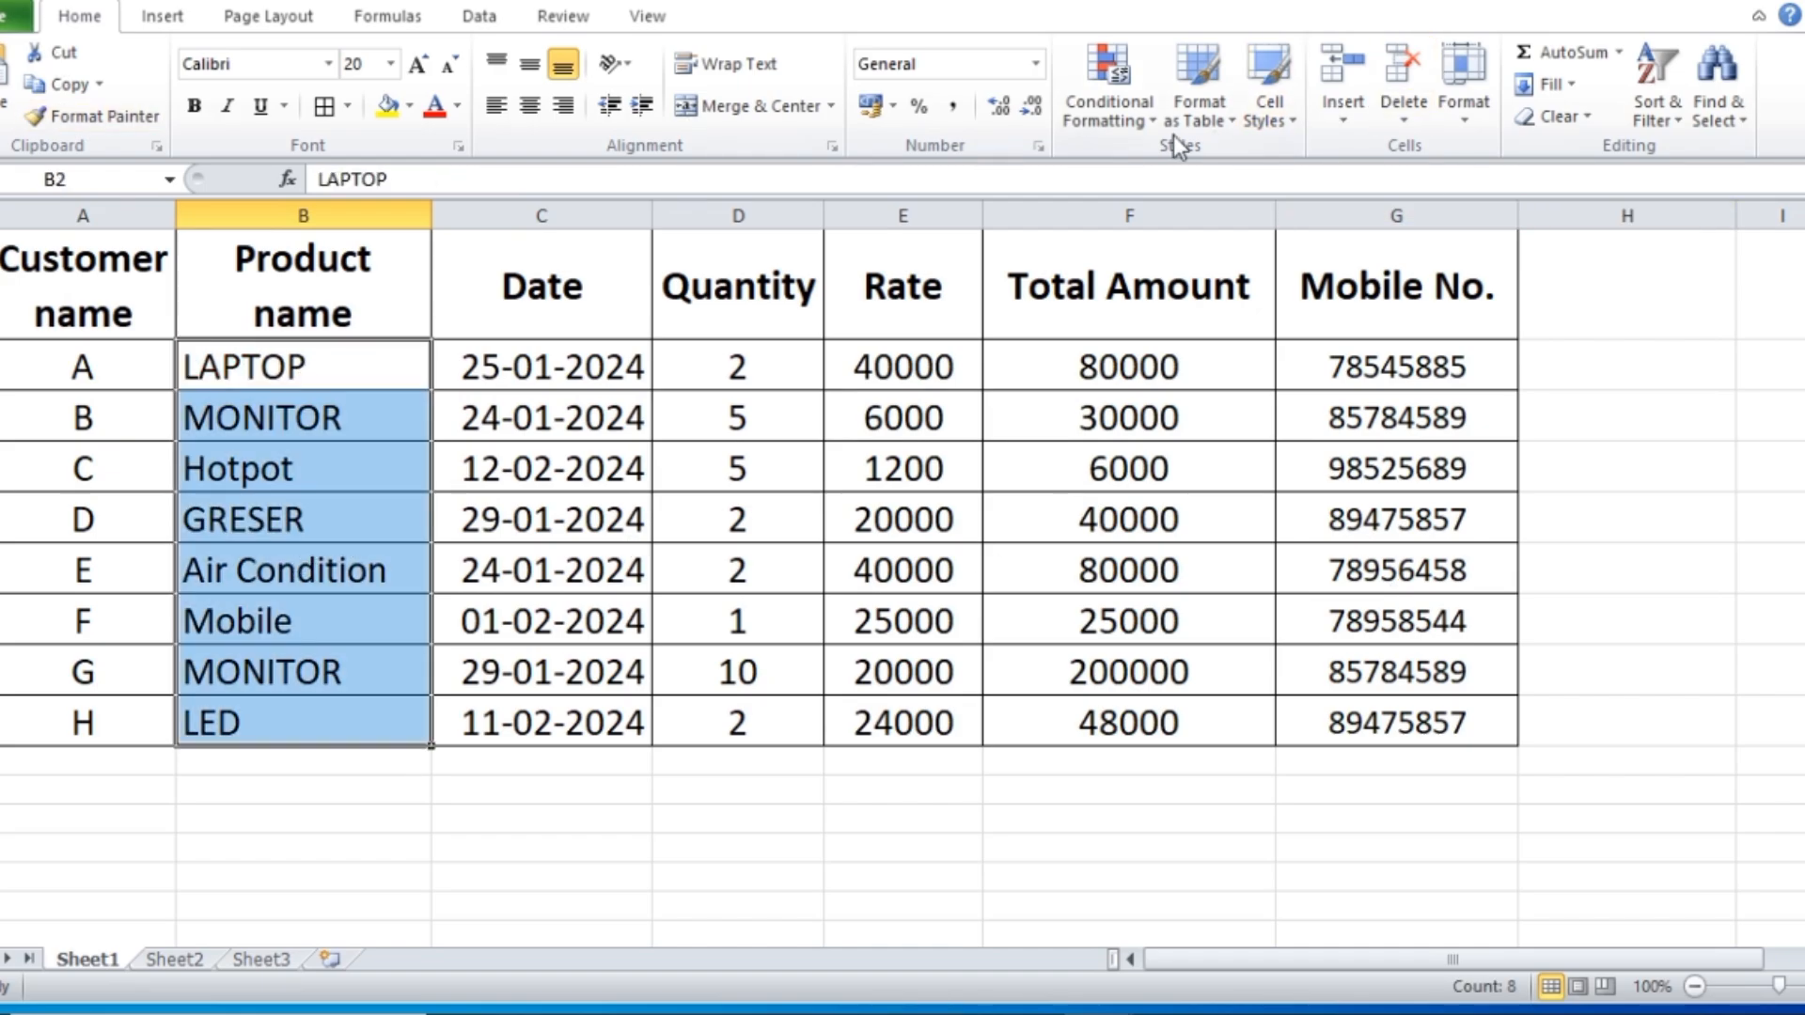
Step: Try a Text That Contains highlight rule for 6000 on the Total Amount values and discard it
{"action": "left_click", "coordinate": [1201, 406]}
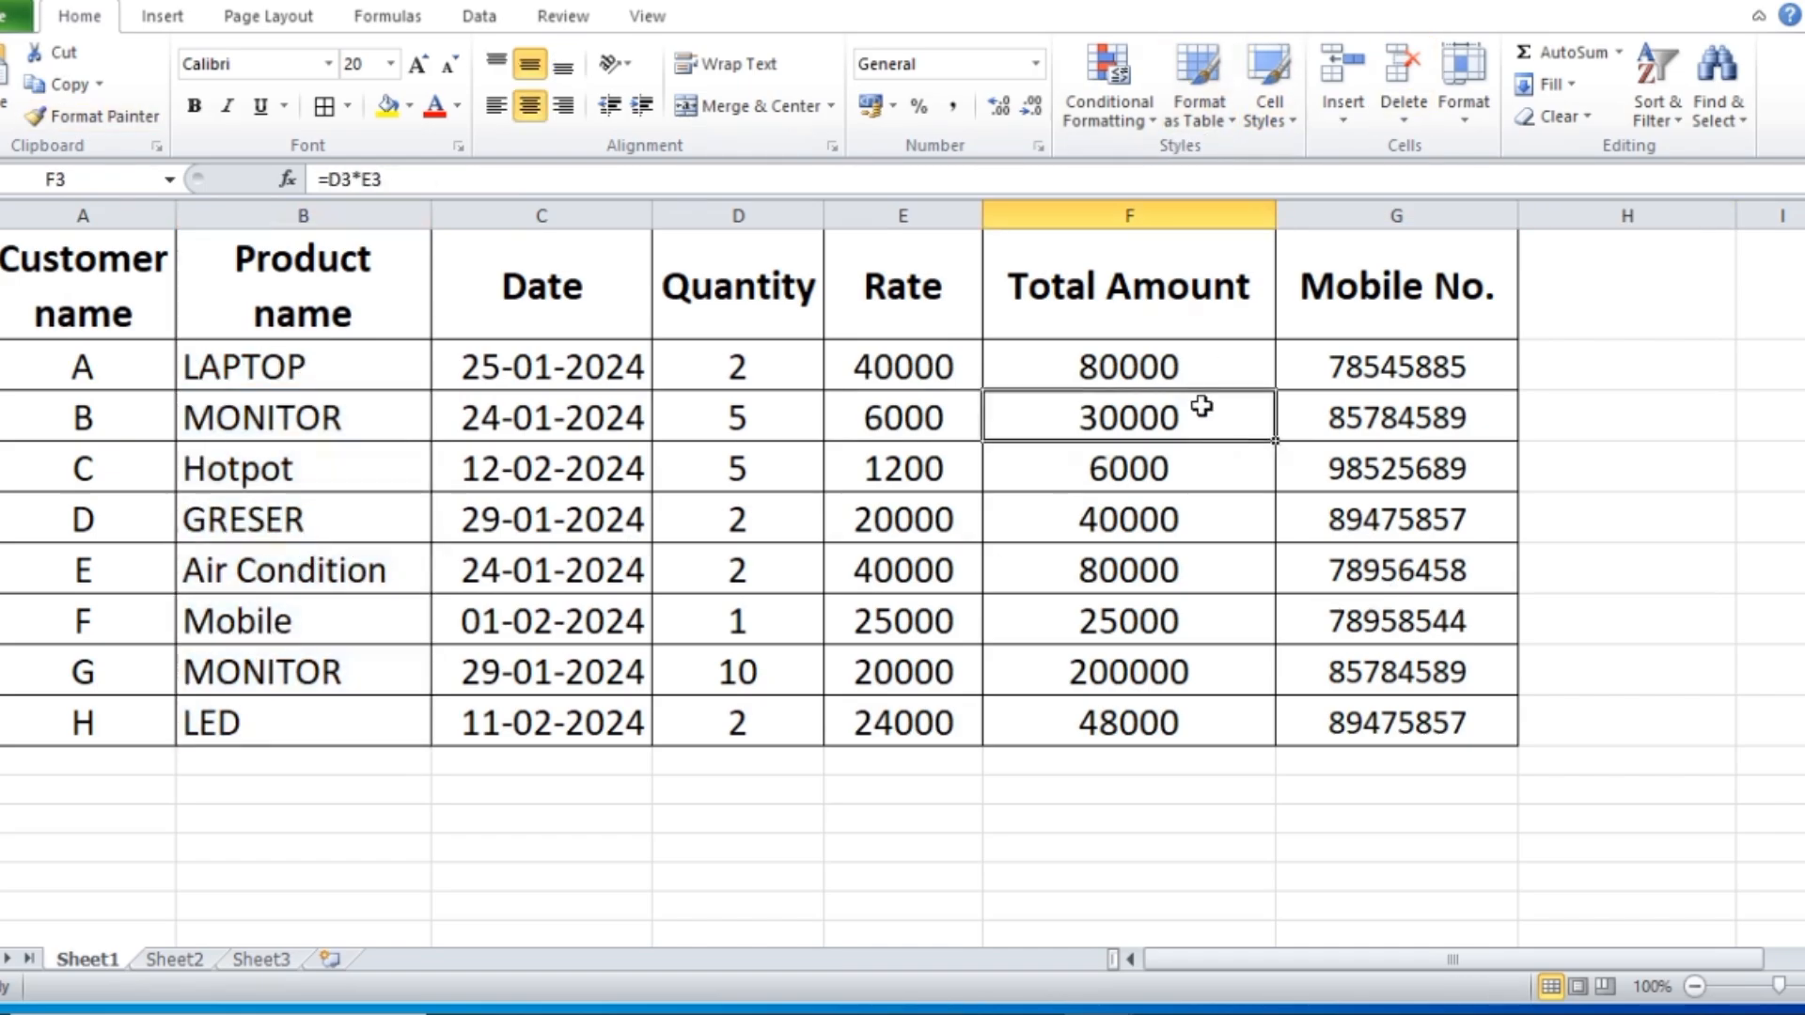
{"action": "left_click_drag", "start_coordinate": [1115, 353], "coordinate": [1156, 724]}
{"action": "left_click", "coordinate": [1154, 105]}
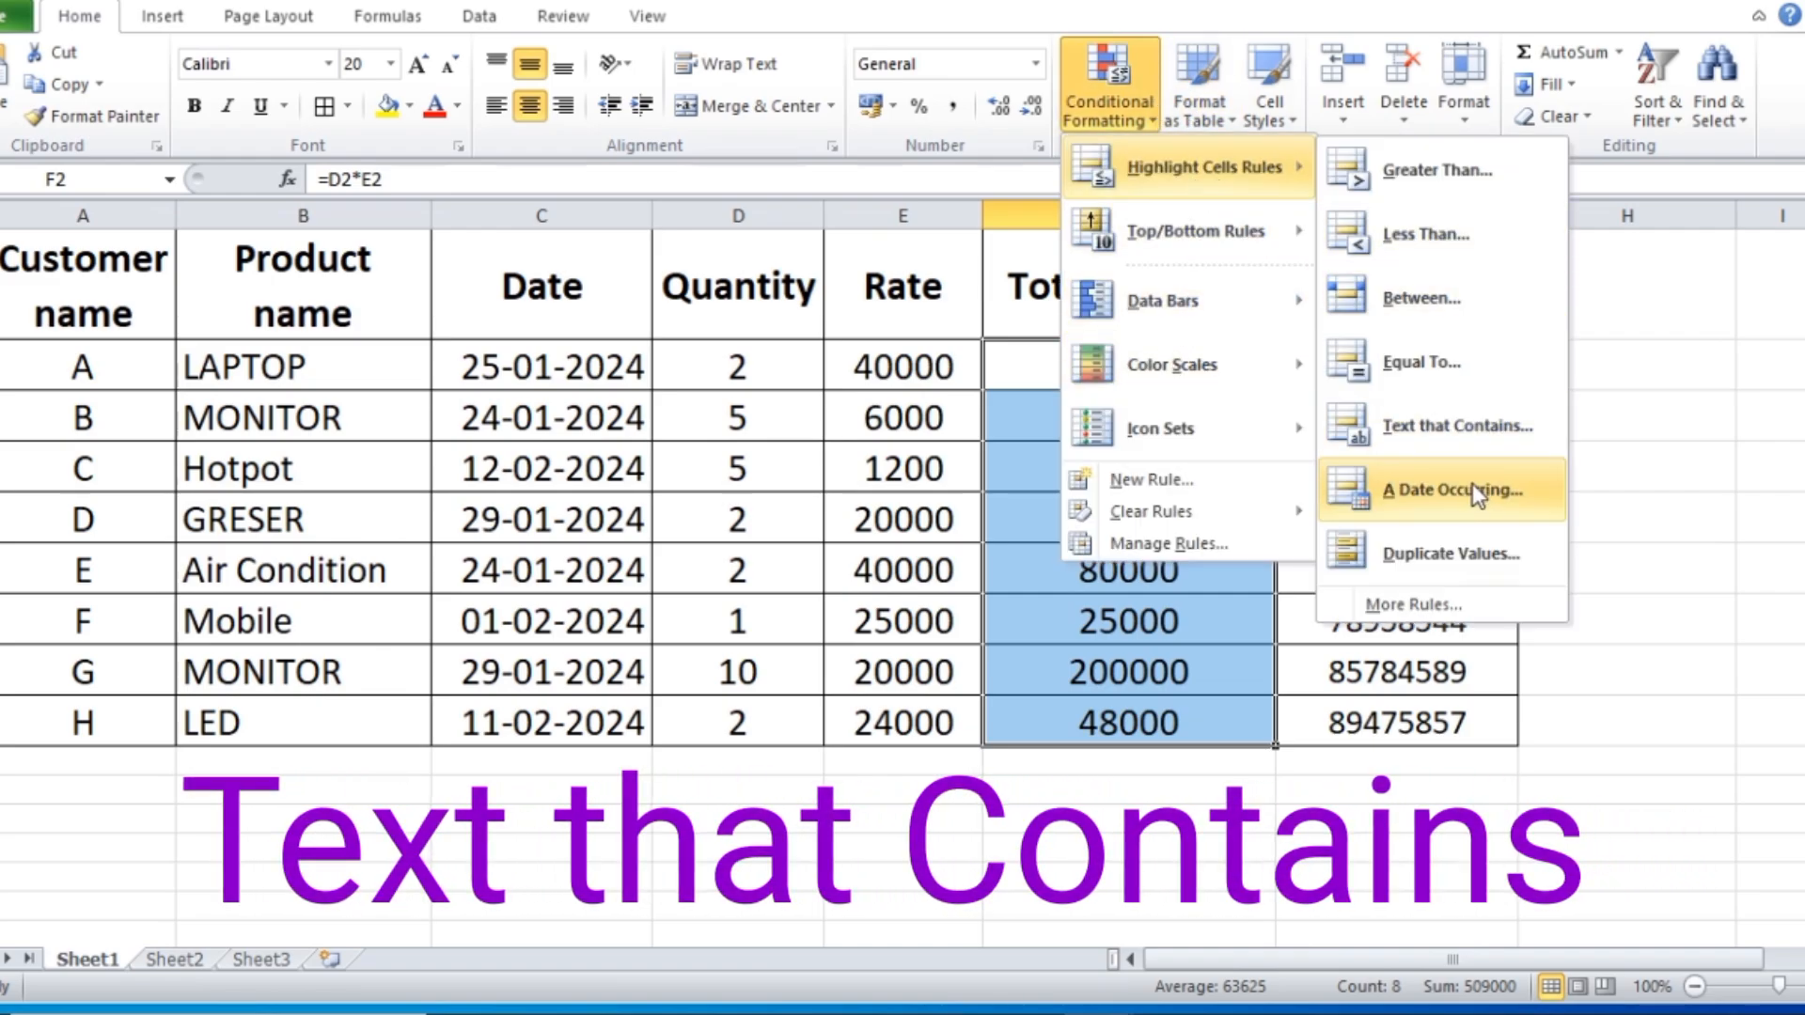
{"action": "left_click", "coordinate": [1462, 430]}
{"action": "left_click_drag", "start_coordinate": [825, 303], "coordinate": [760, 216]}
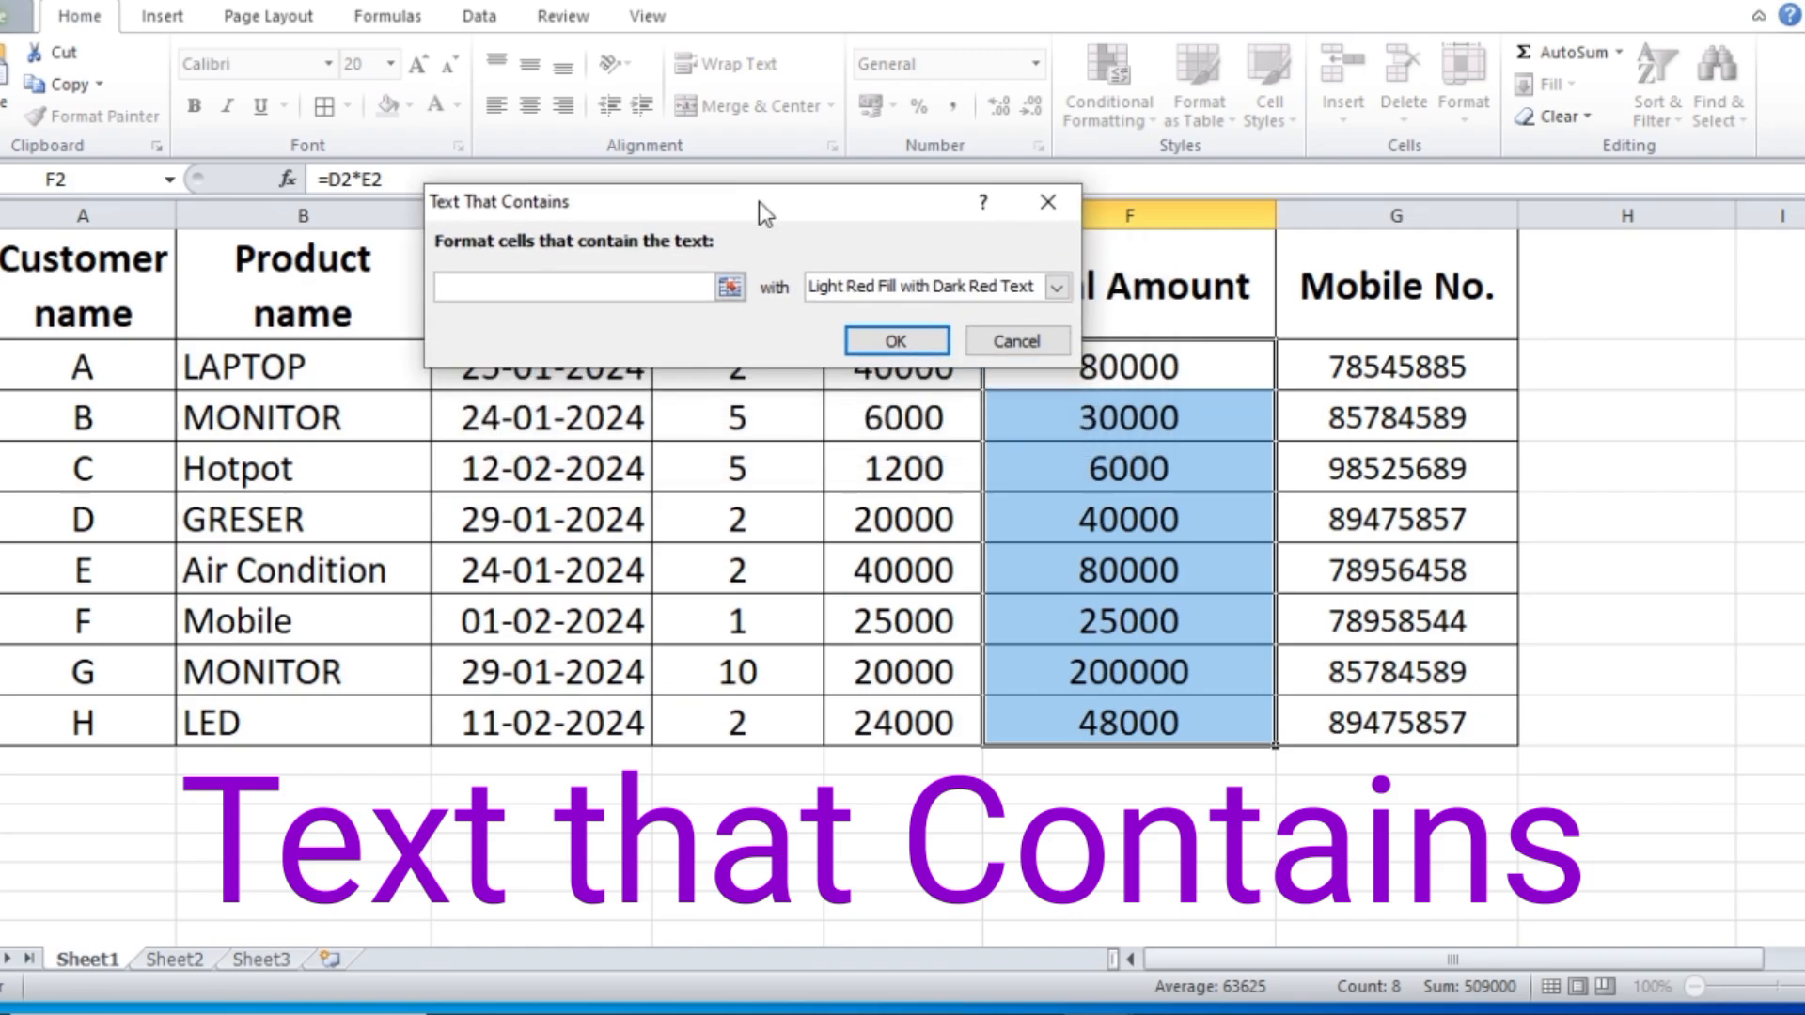
{"action": "type", "text": "6000"}
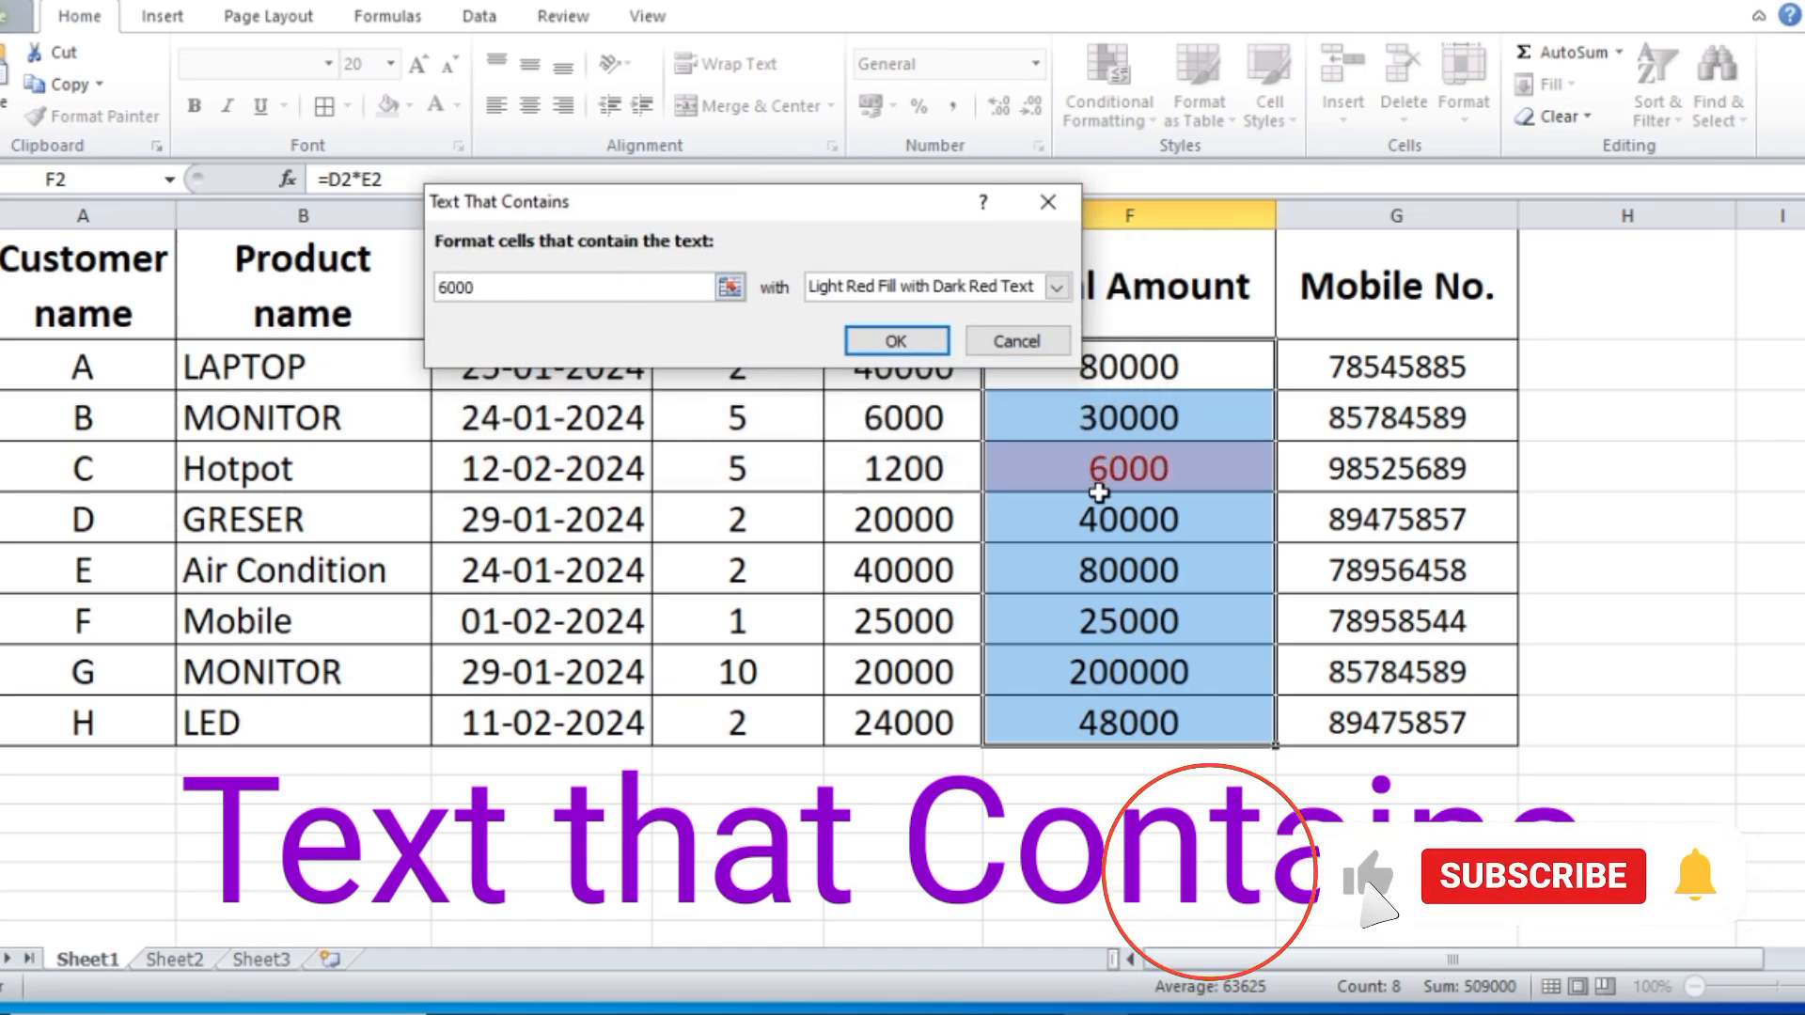
{"action": "left_click", "coordinate": [1015, 340]}
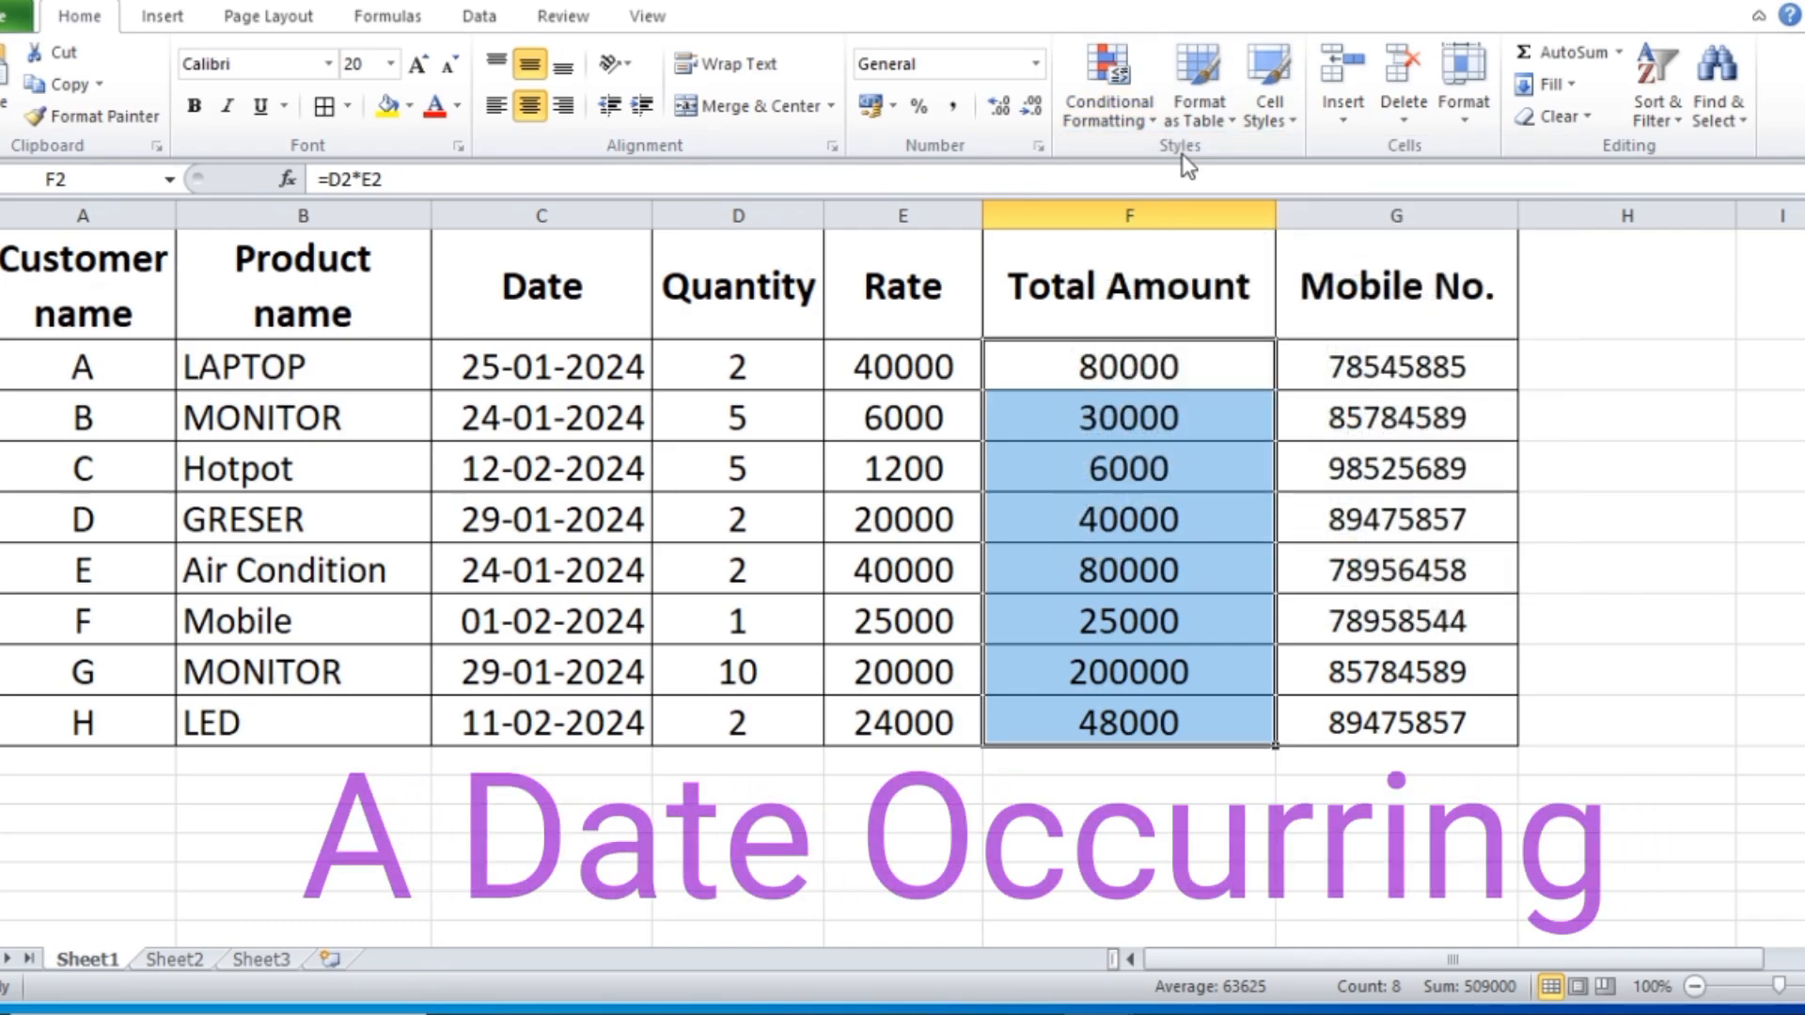
{"action": "left_click", "coordinate": [1143, 113]}
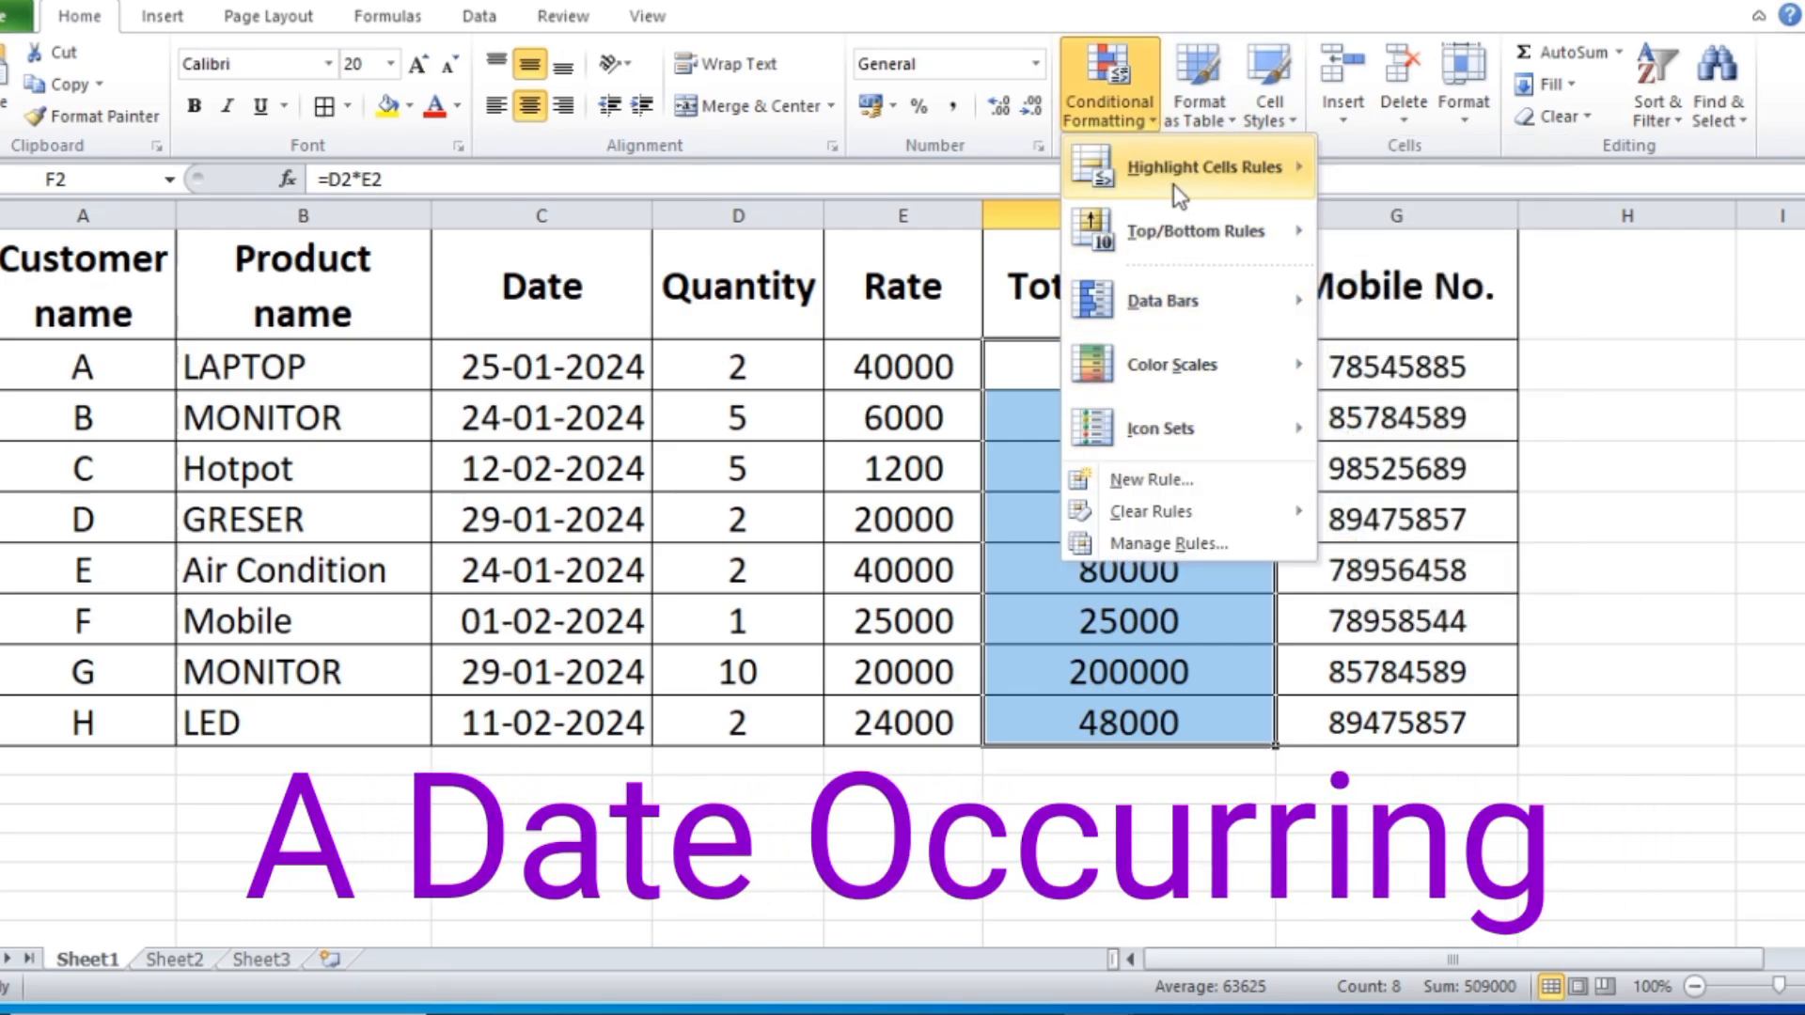
{"action": "mouse_move", "coordinate": [1180, 174]}
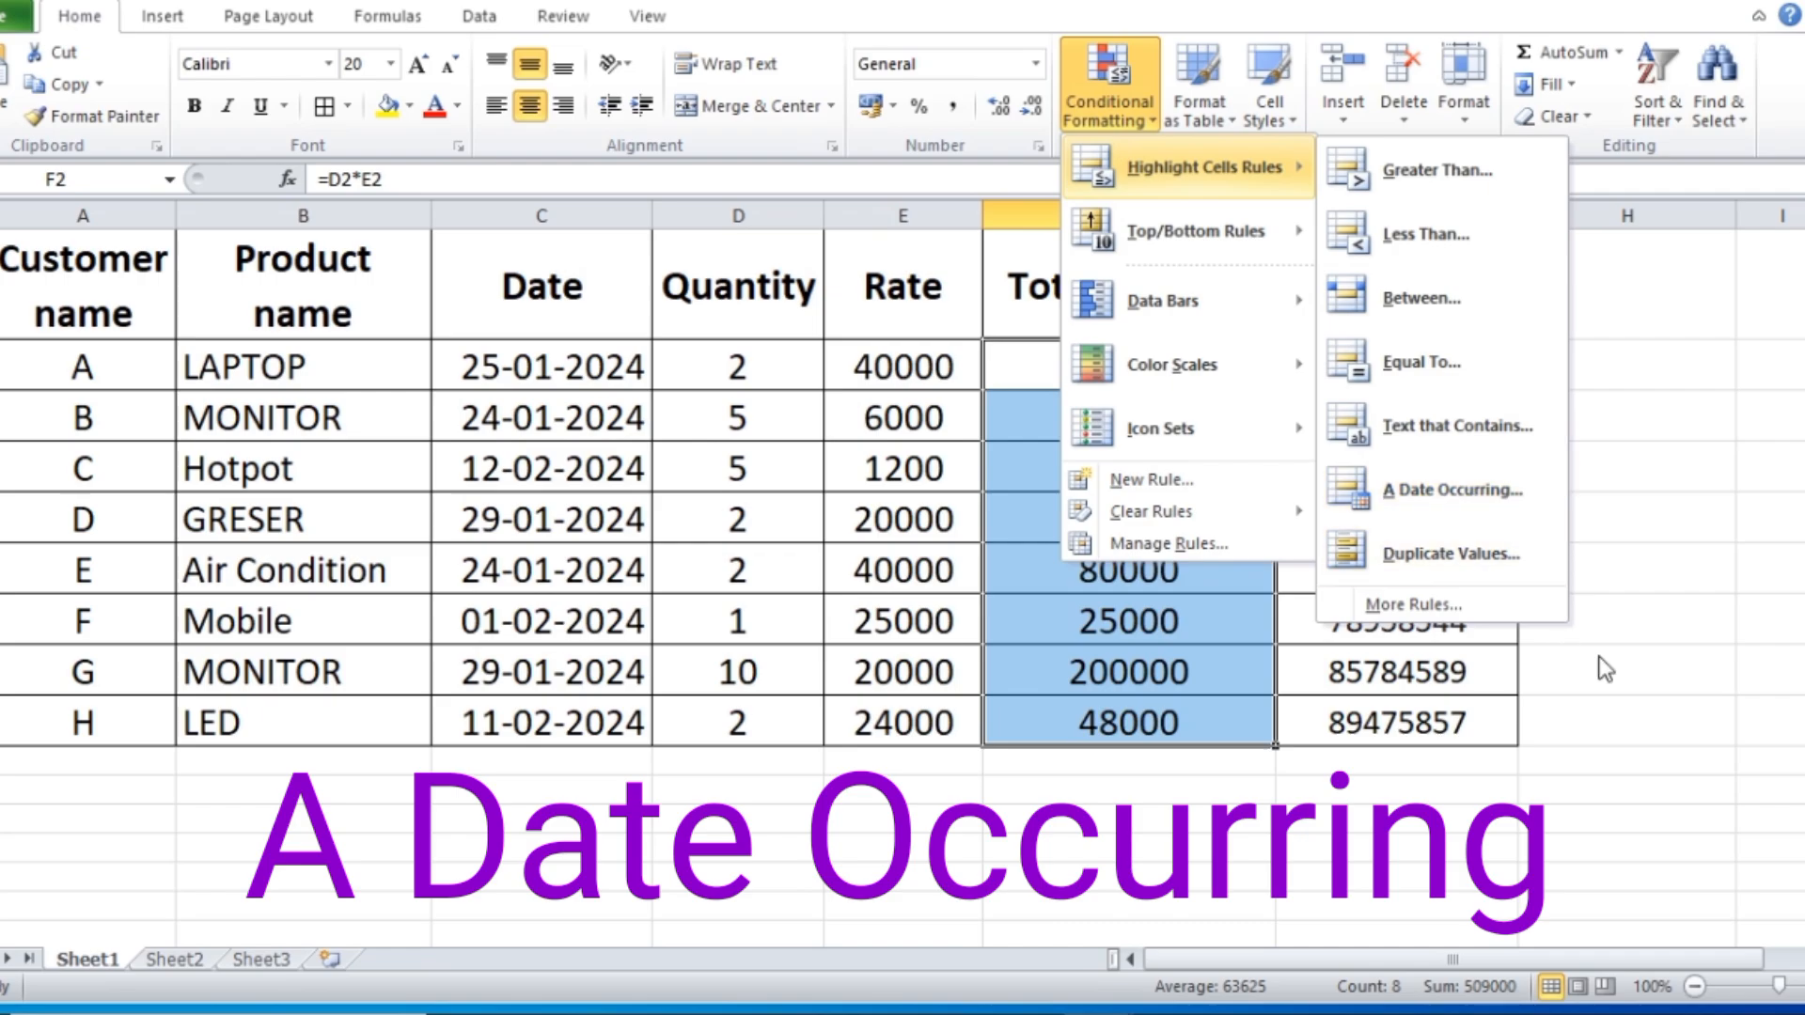
{"action": "left_click", "coordinate": [693, 484]}
Step: Try an A Date Occurring highlight rule set to This Month on the Date column values and discard it
{"action": "left_click_drag", "start_coordinate": [583, 367], "coordinate": [585, 723]}
{"action": "left_click", "coordinate": [1149, 119]}
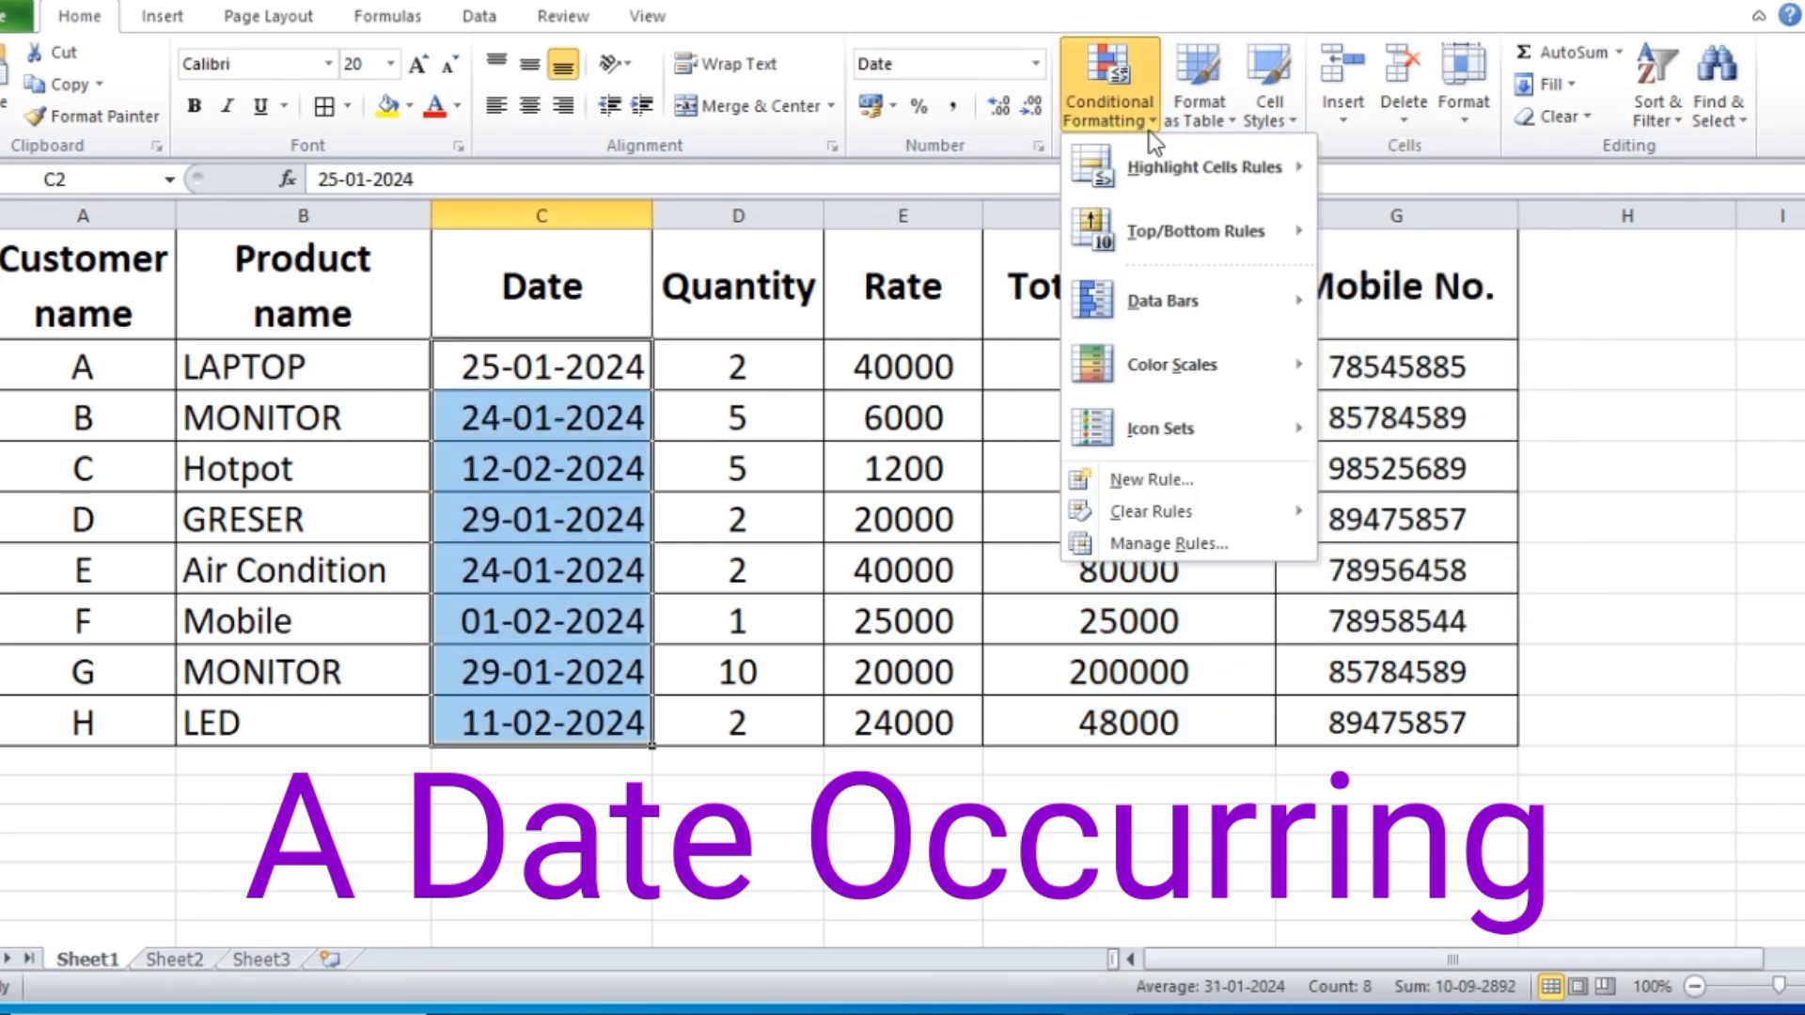
{"action": "mouse_move", "coordinate": [1187, 166]}
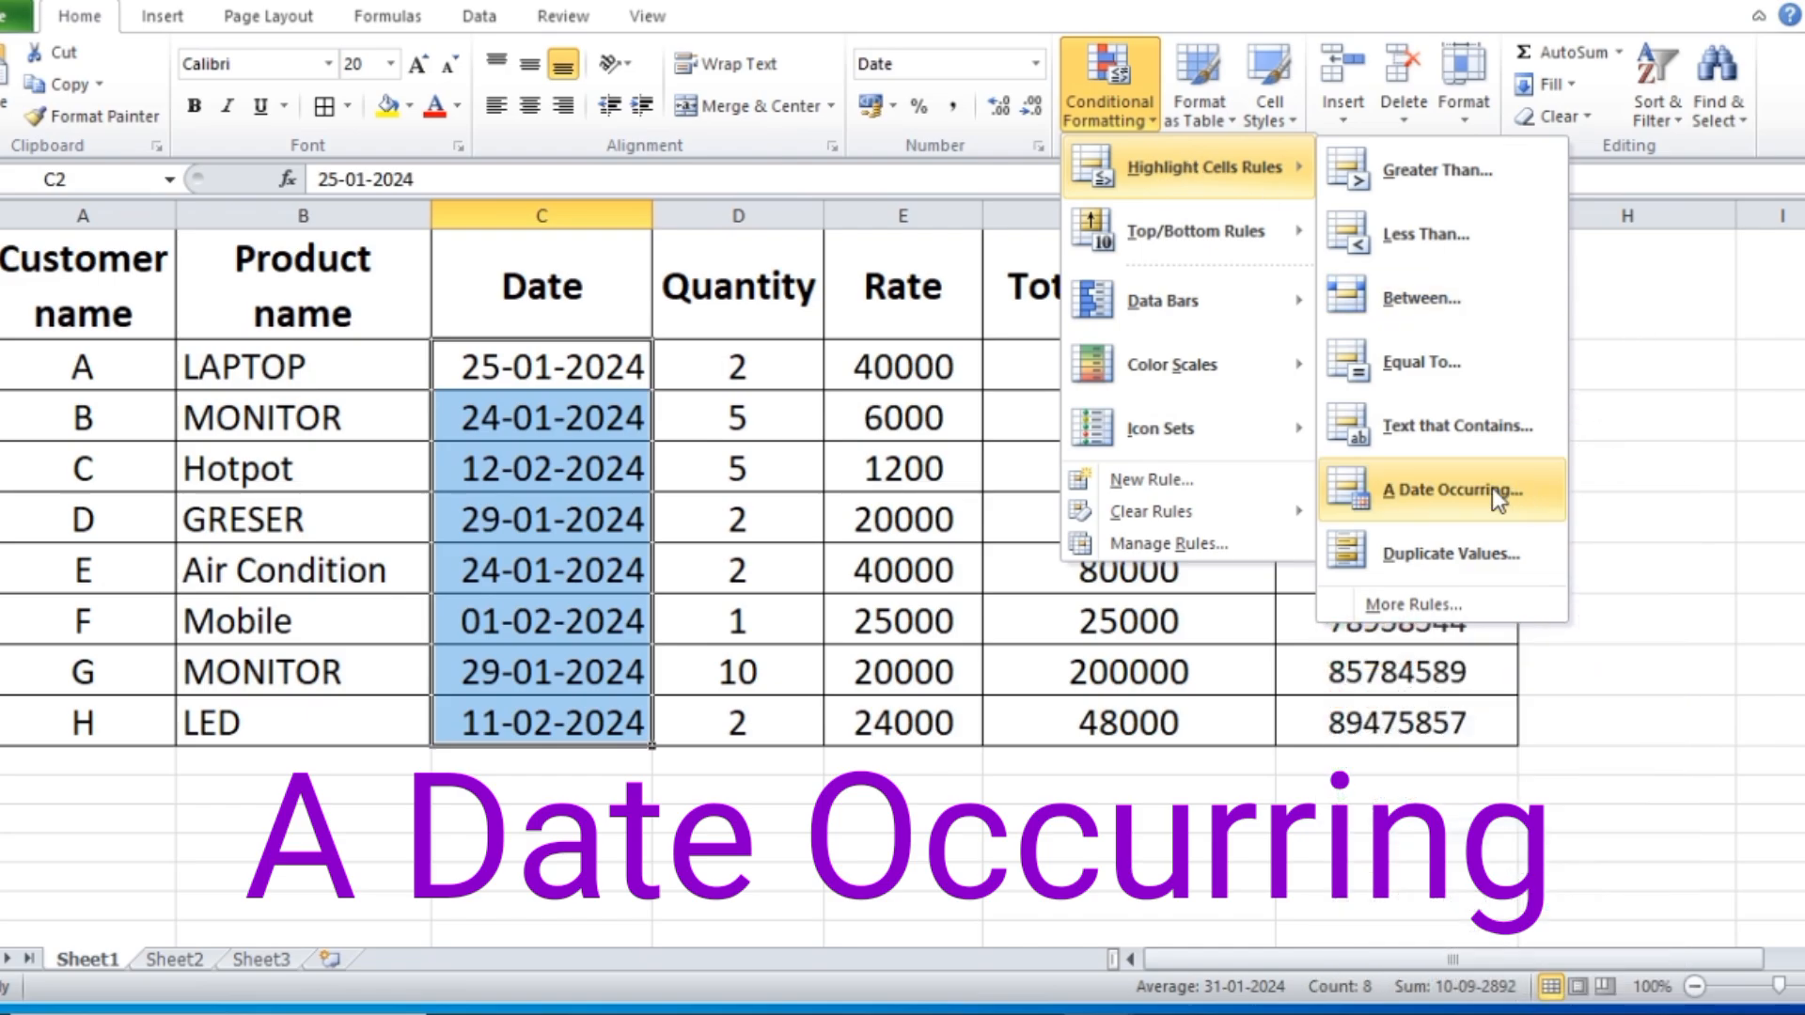
{"action": "left_click", "coordinate": [1459, 496]}
{"action": "left_click_drag", "start_coordinate": [790, 212], "coordinate": [1175, 210]}
{"action": "left_click", "coordinate": [1044, 285]}
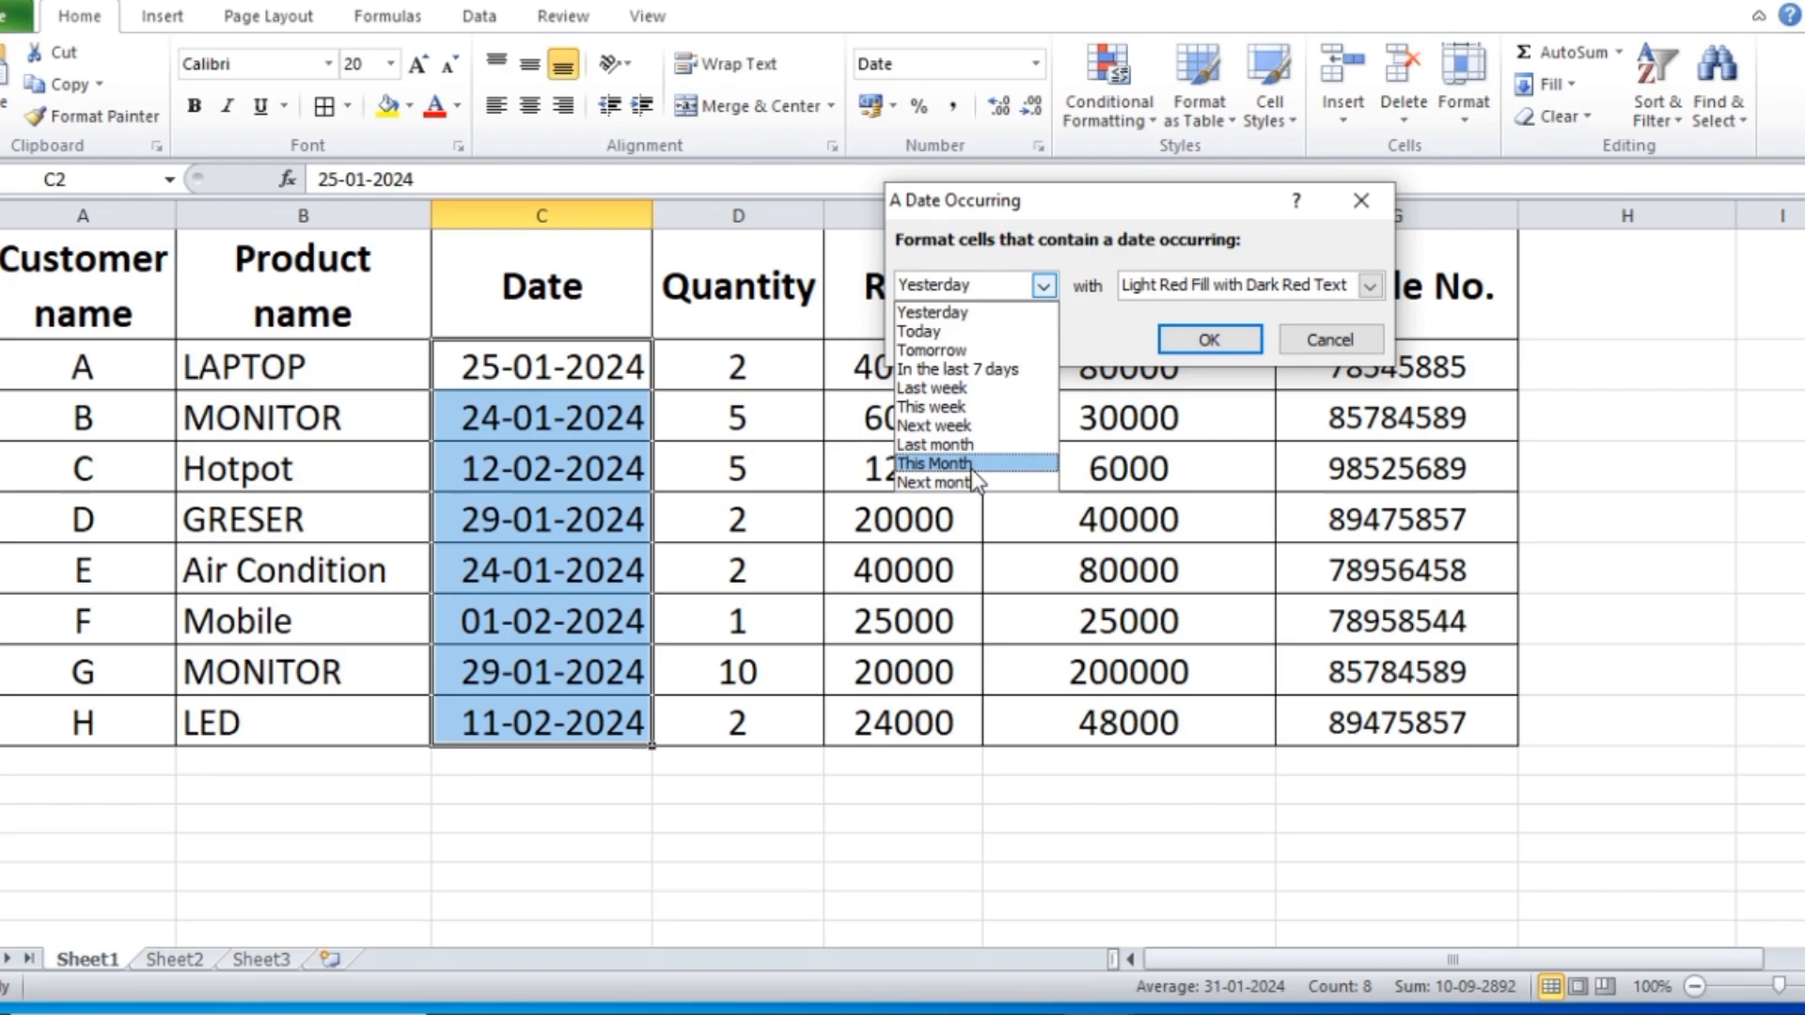
{"action": "left_click", "coordinate": [932, 464]}
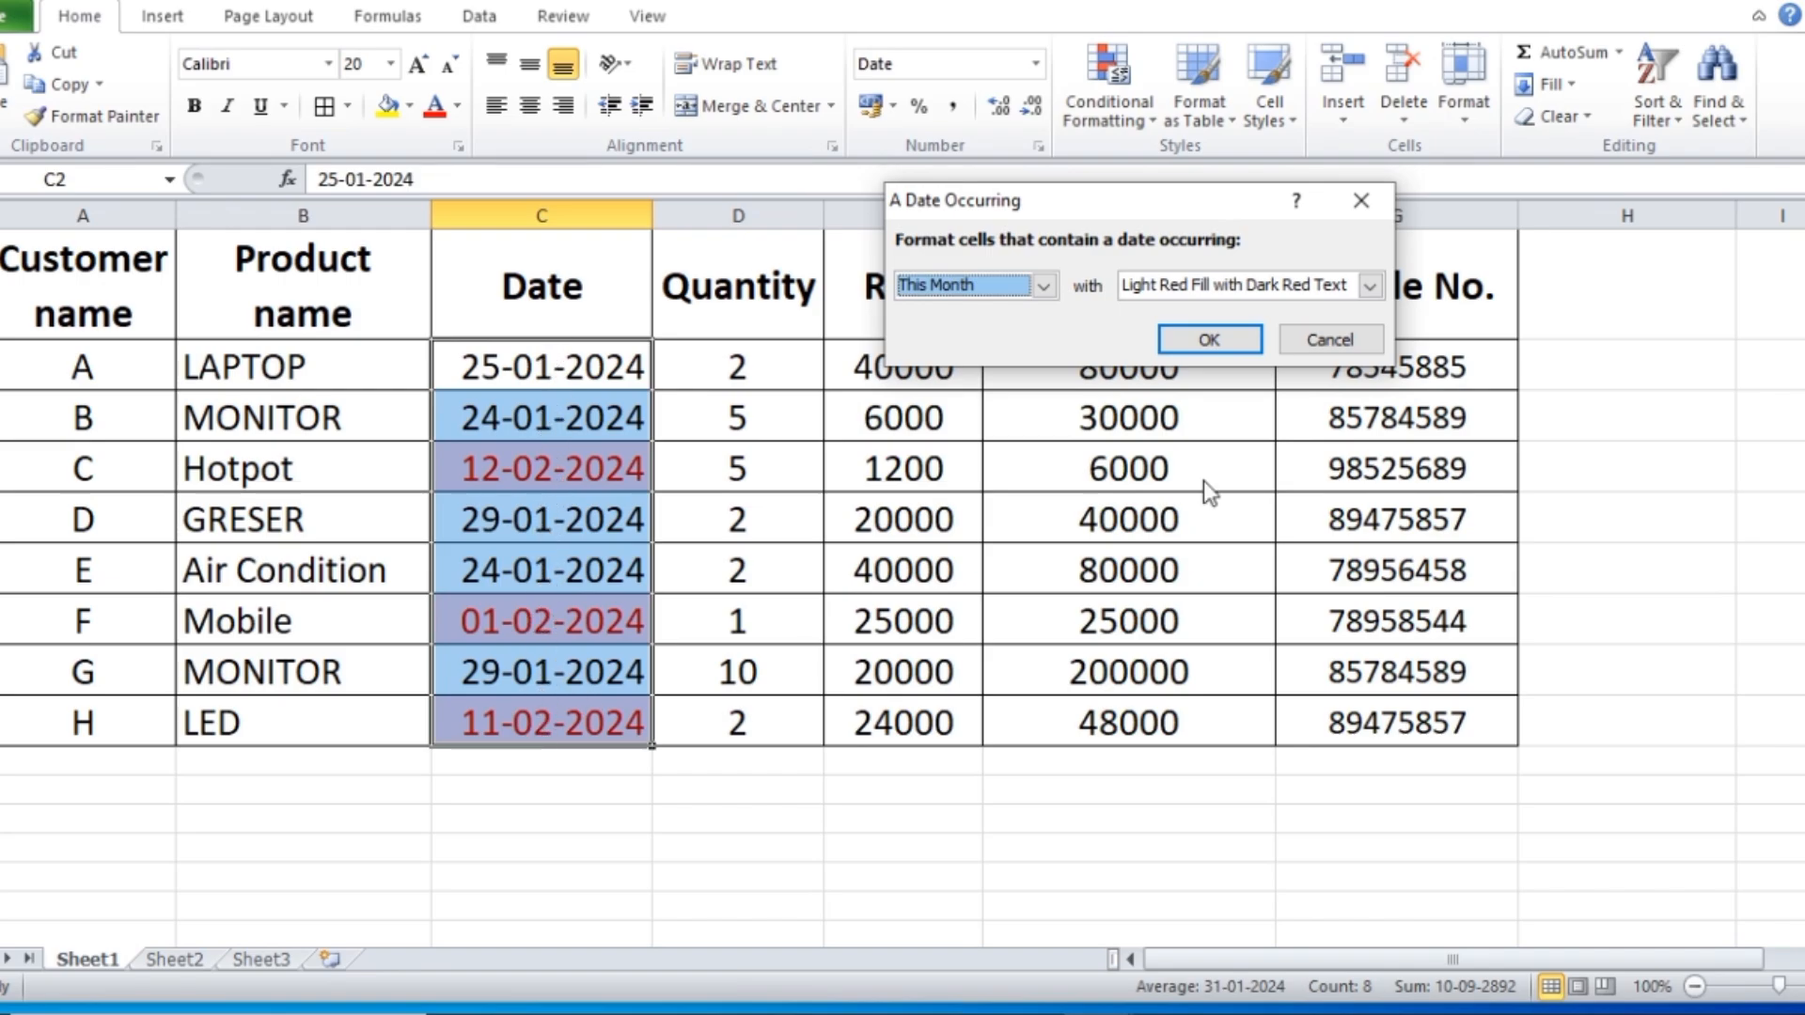
{"action": "left_click", "coordinate": [1329, 340]}
{"action": "left_click", "coordinate": [1118, 116]}
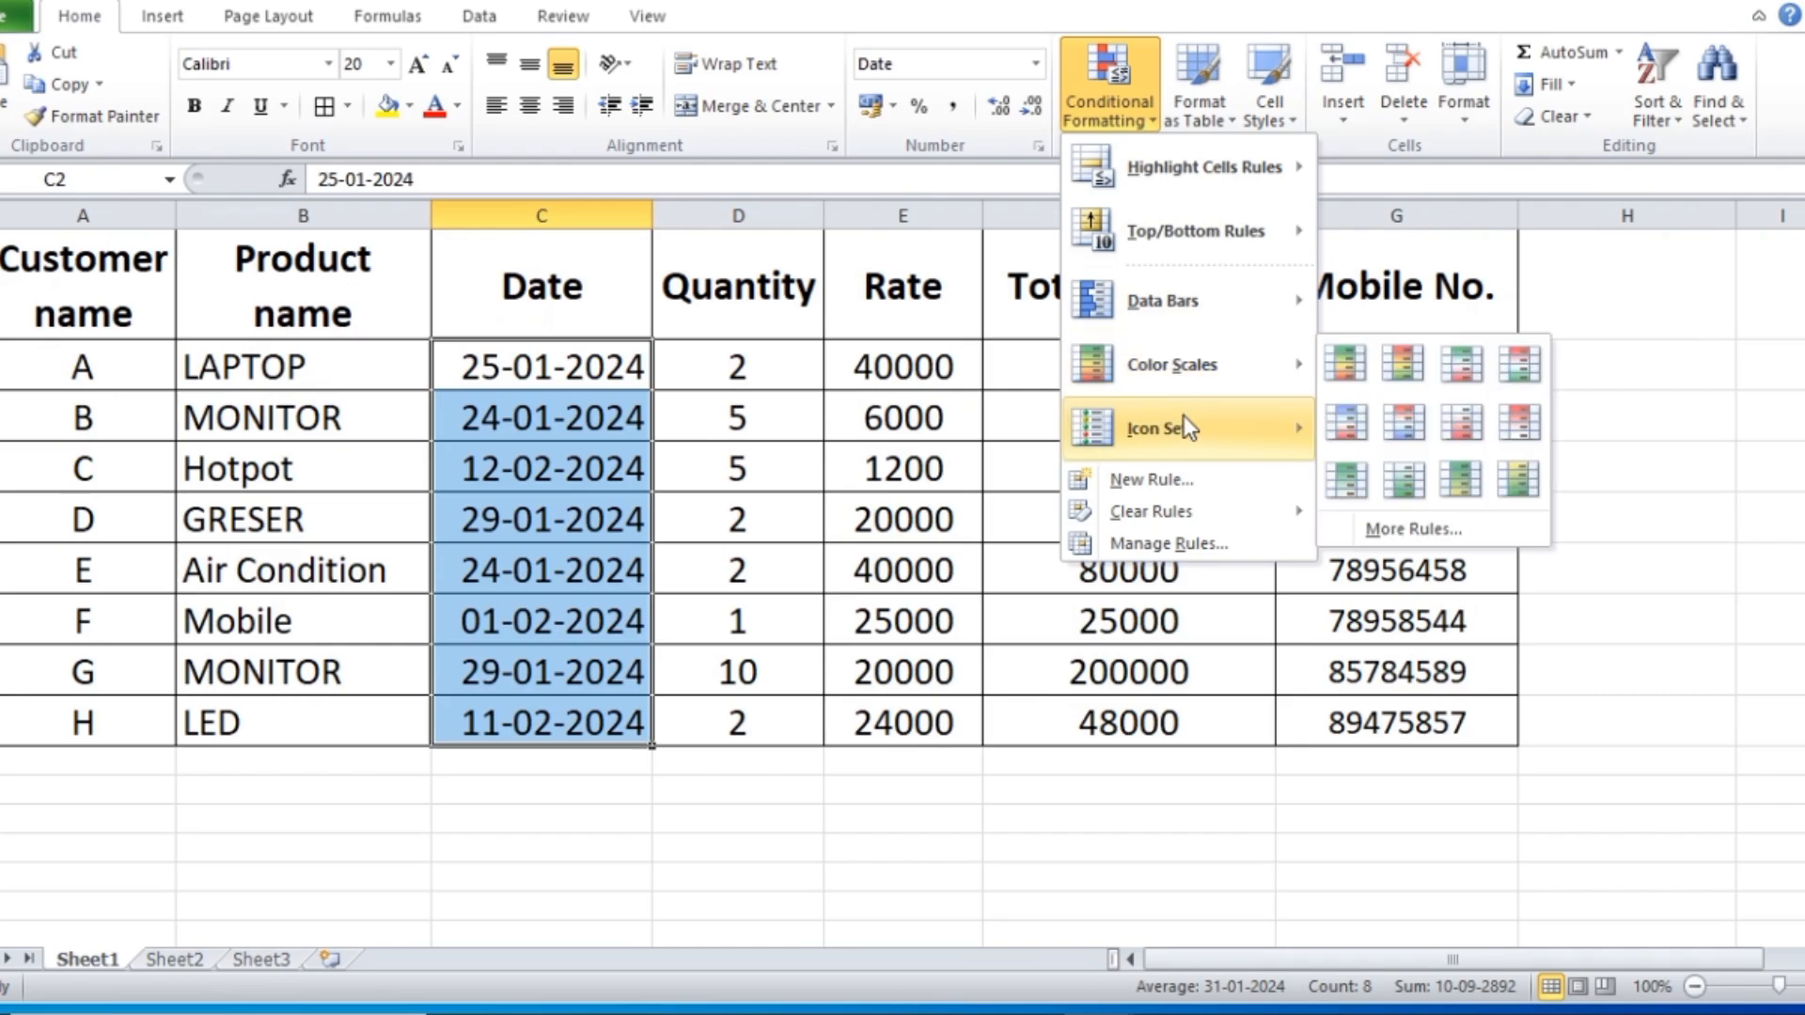
{"action": "mouse_move", "coordinate": [1225, 167]}
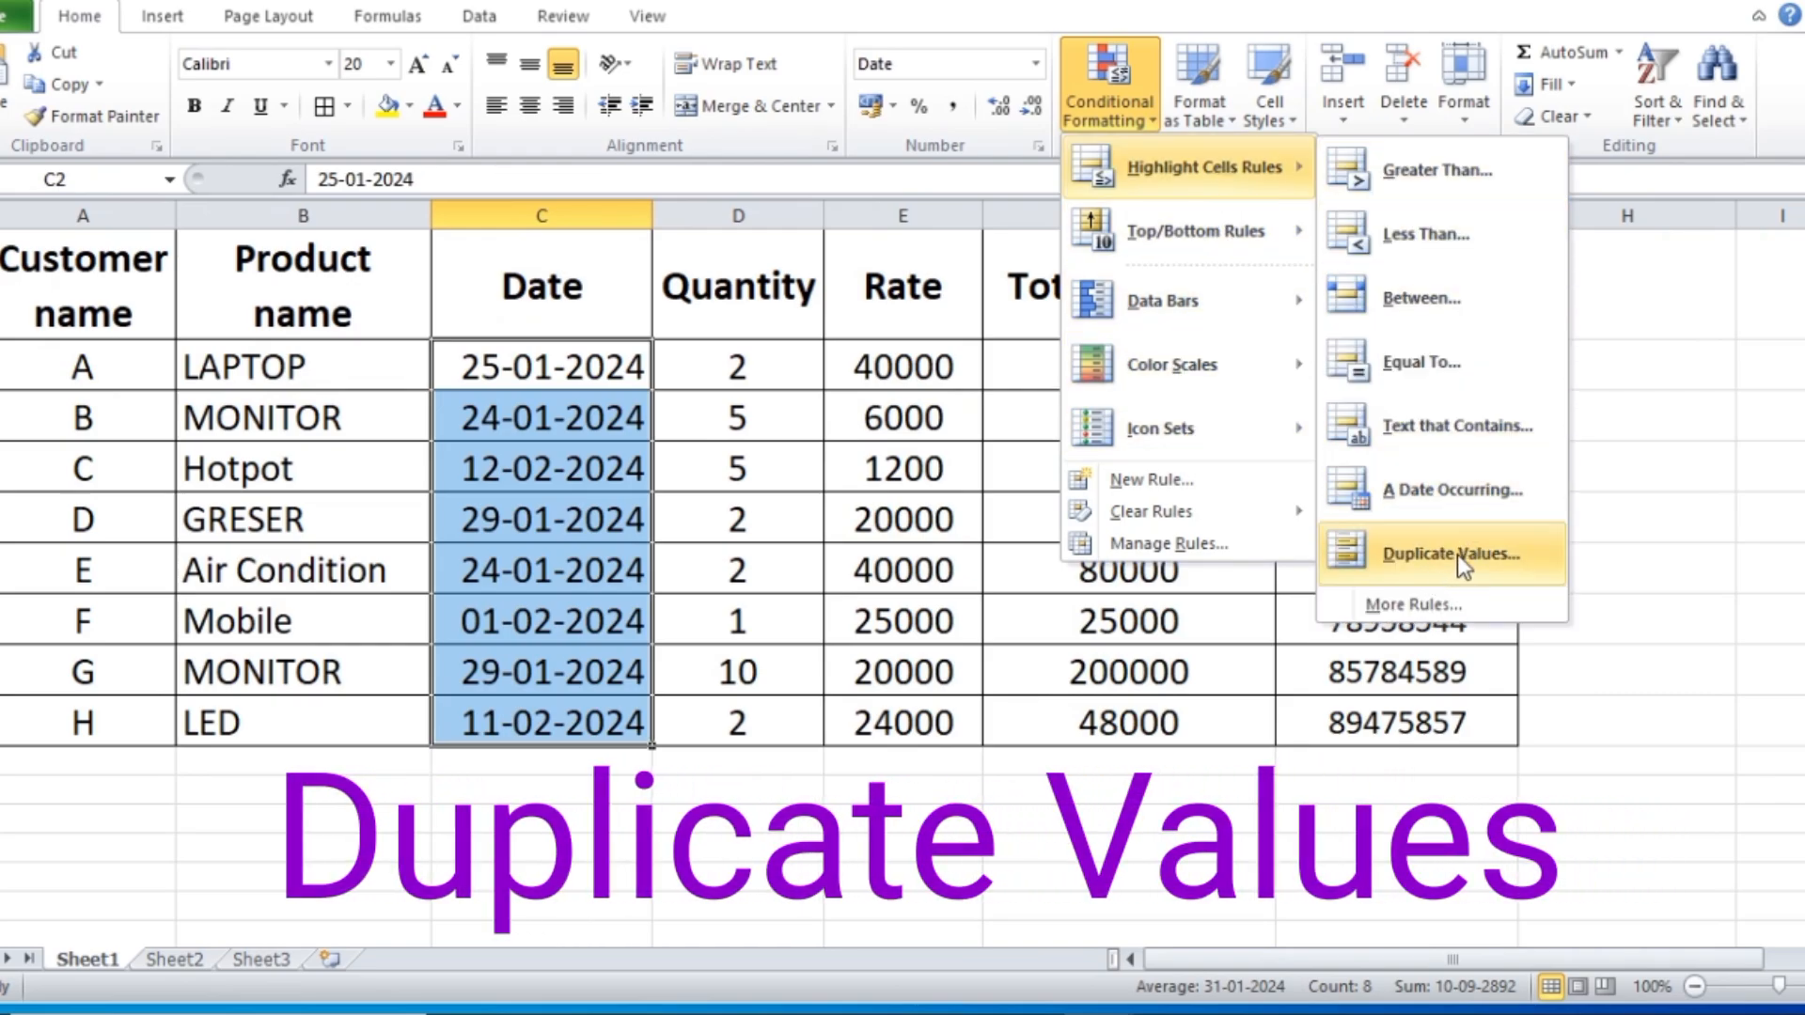
{"action": "left_click", "coordinate": [1600, 732]}
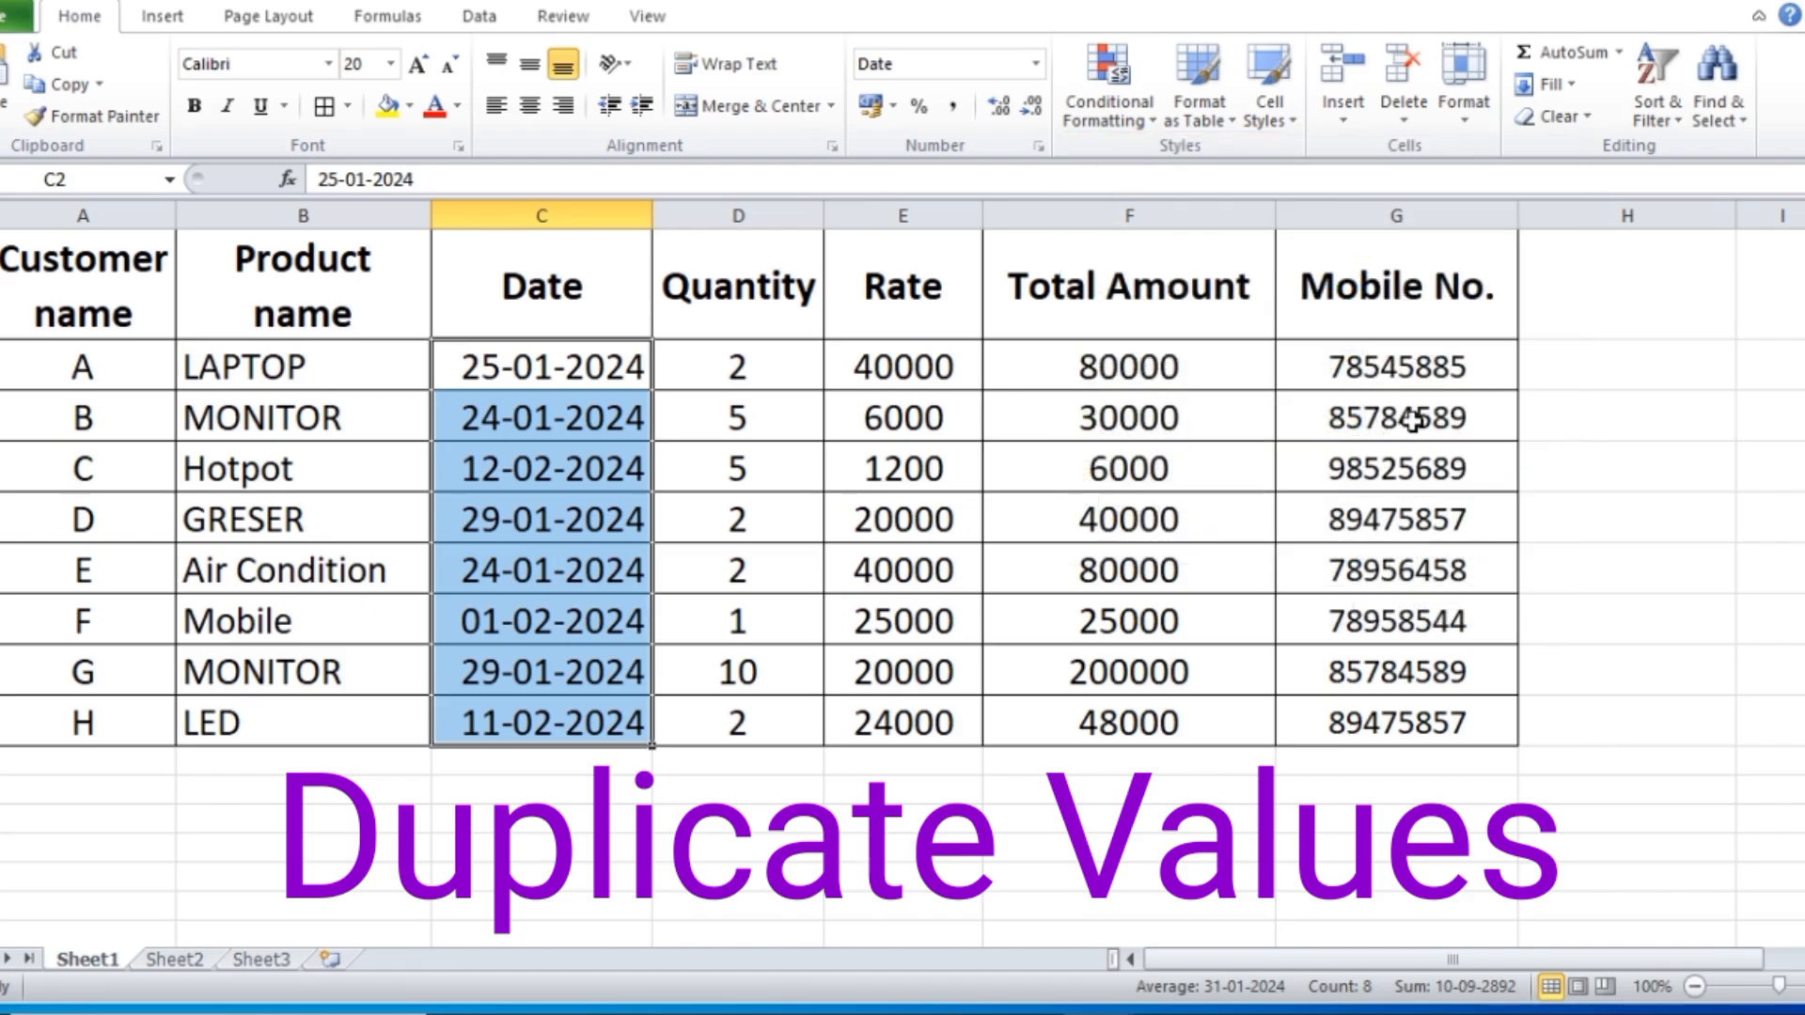
Step: Try a Duplicate Values highlight rule with light red fill and dark red text on the Mobile No. values and discard it
{"action": "left_click_drag", "start_coordinate": [1400, 365], "coordinate": [1430, 725]}
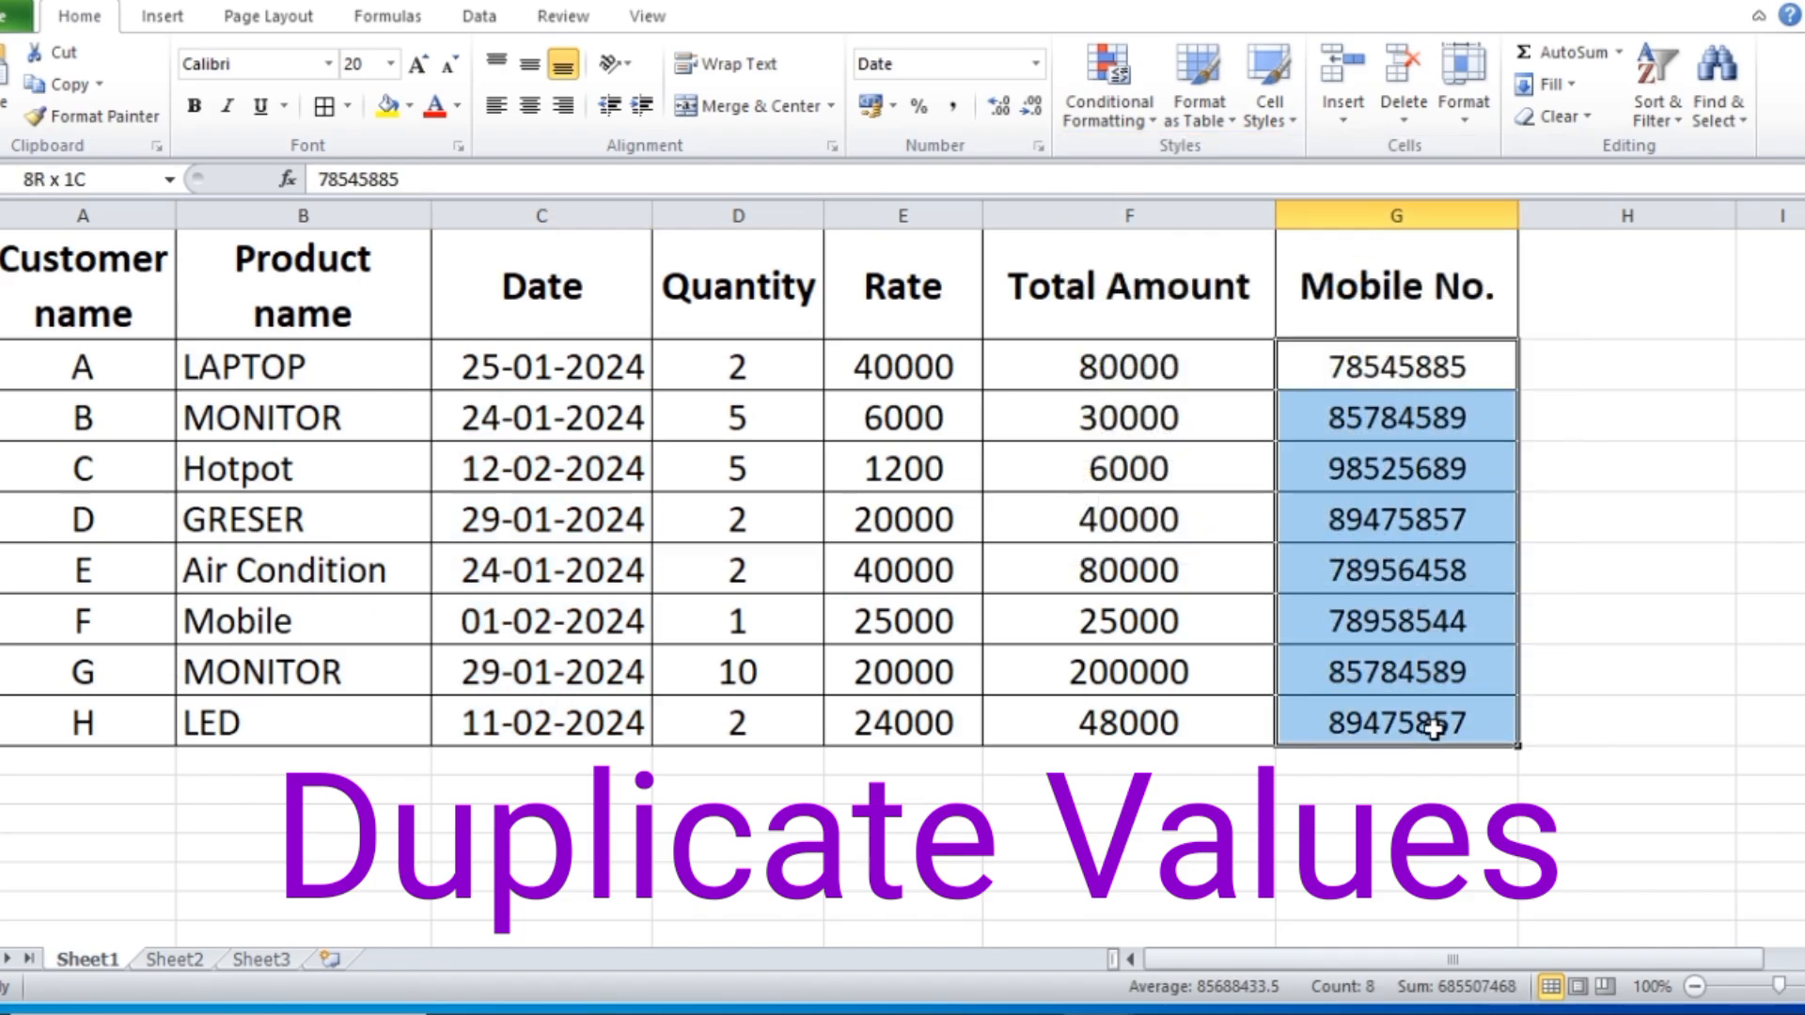
{"action": "left_click", "coordinate": [1148, 113]}
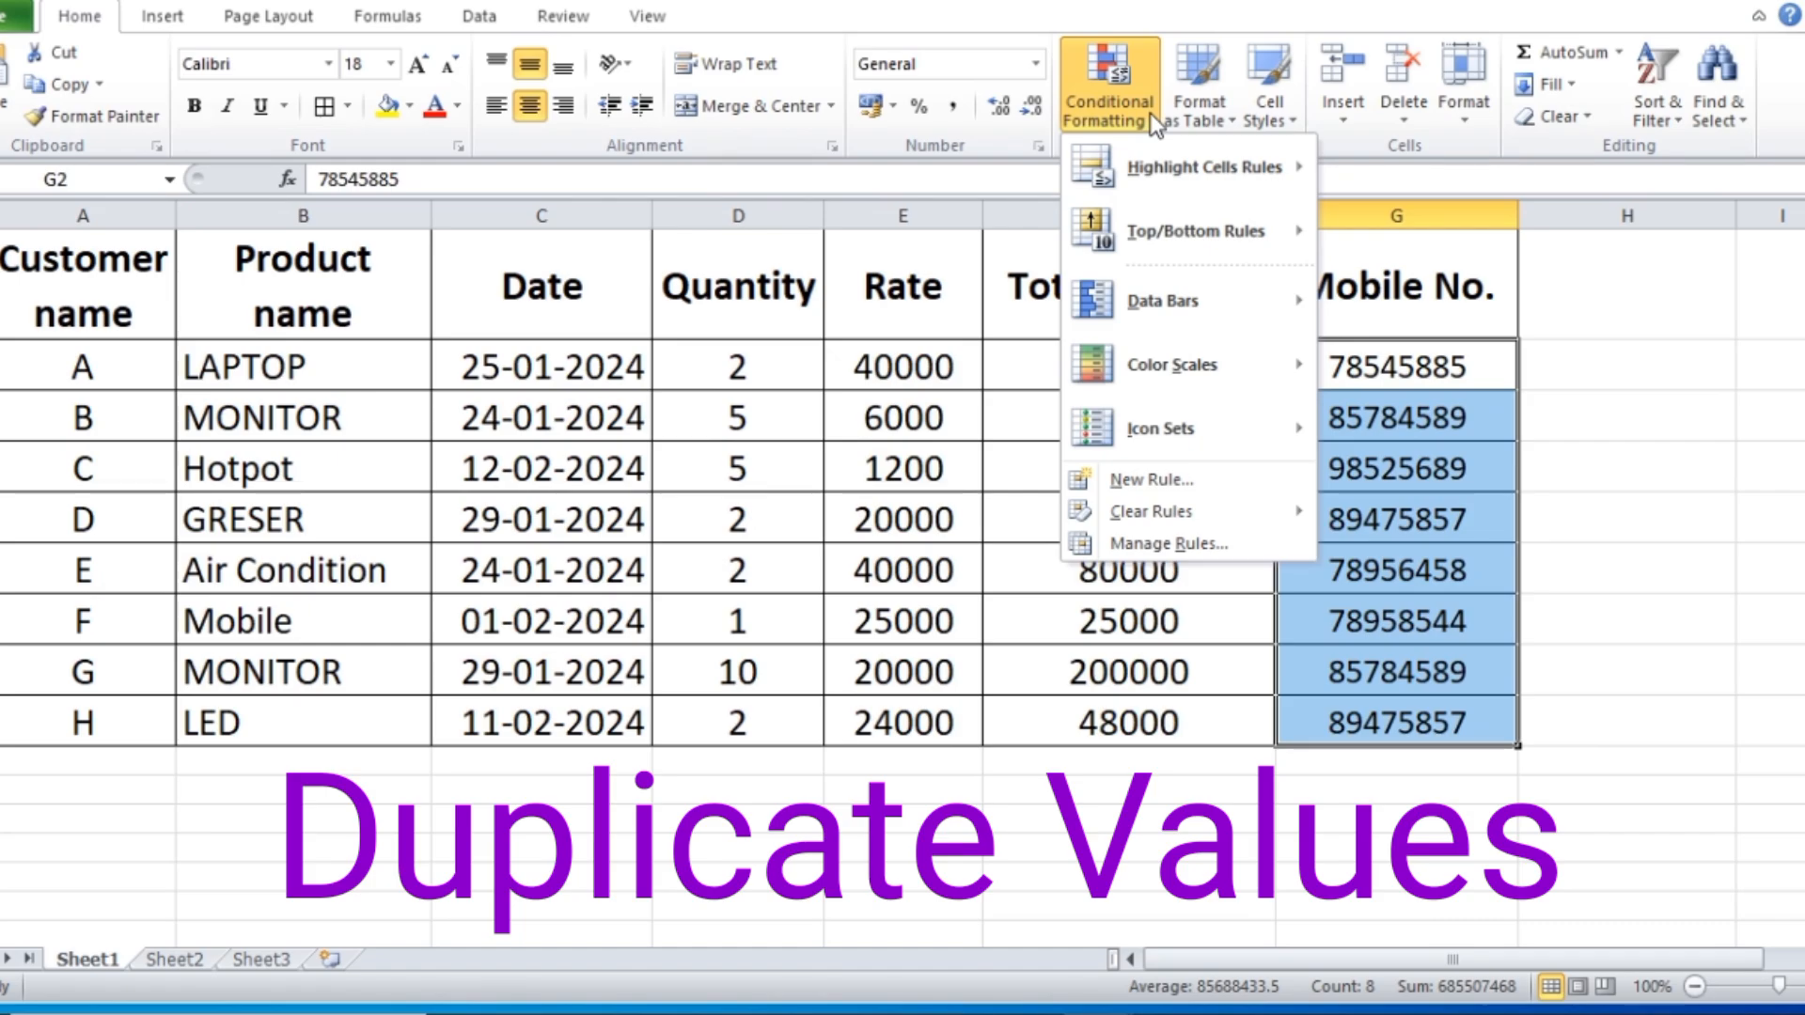
{"action": "mouse_move", "coordinate": [1250, 167]}
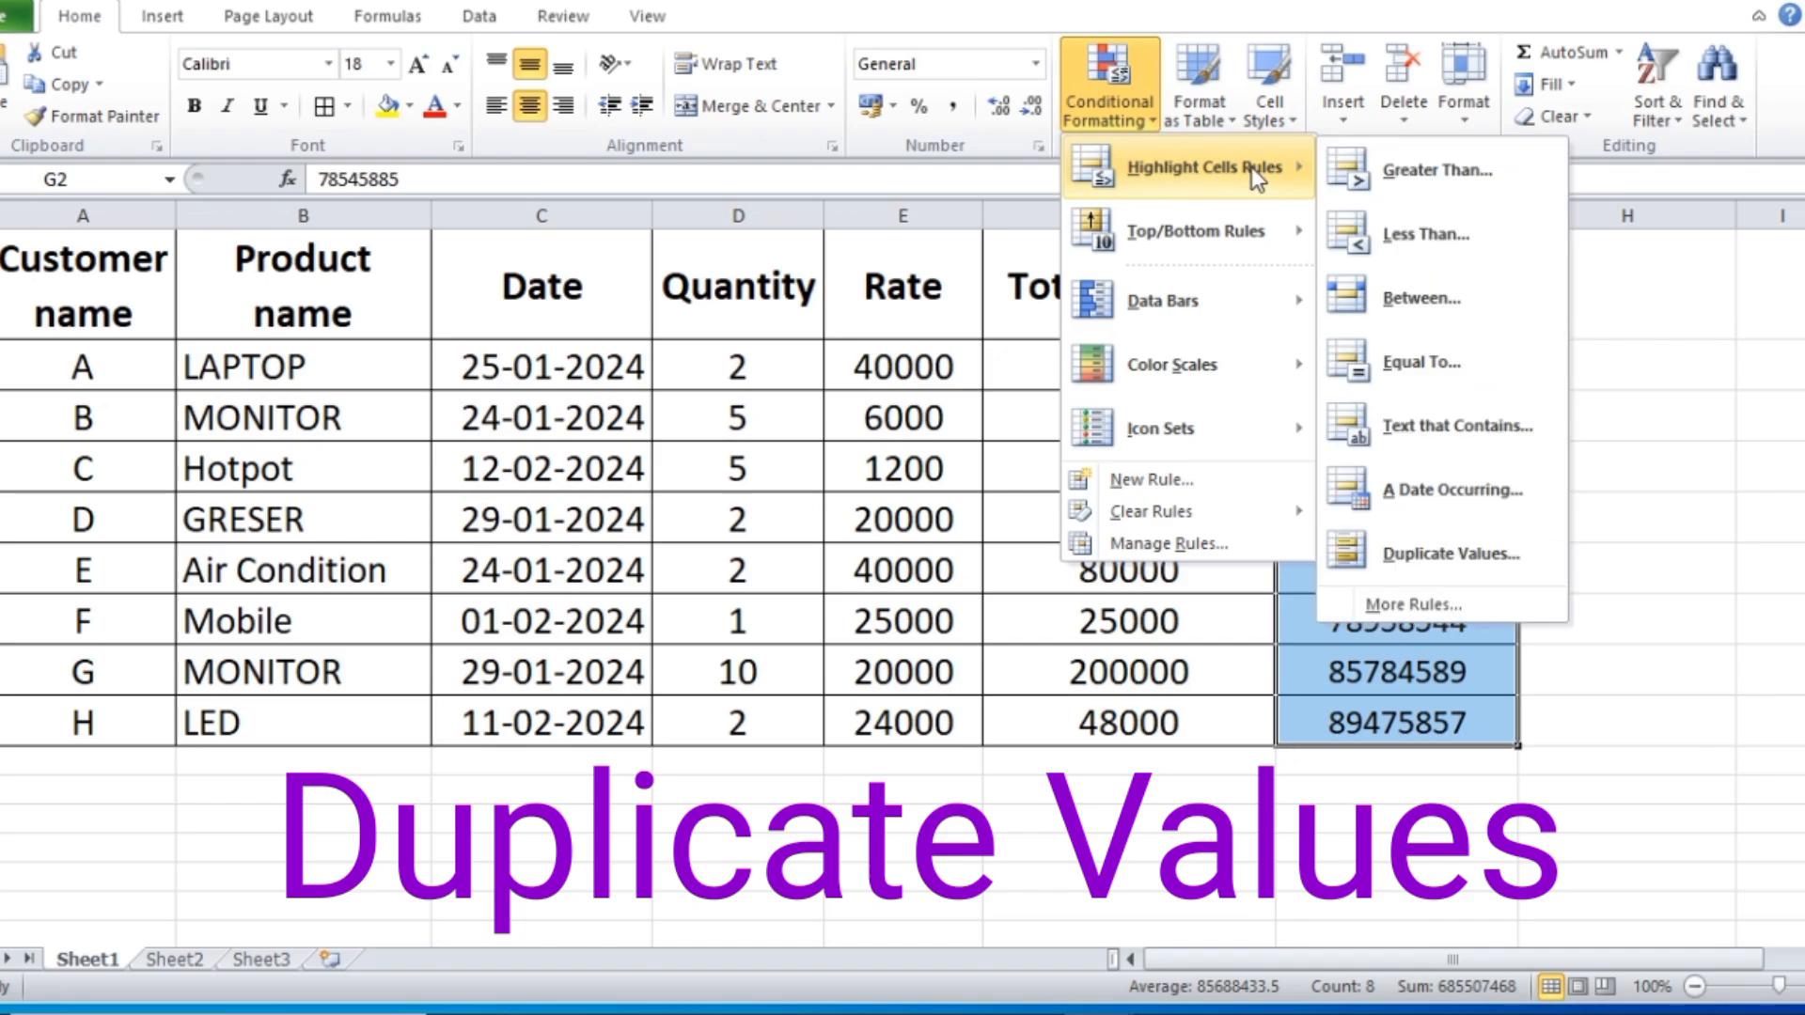
{"action": "left_click", "coordinate": [1444, 553]}
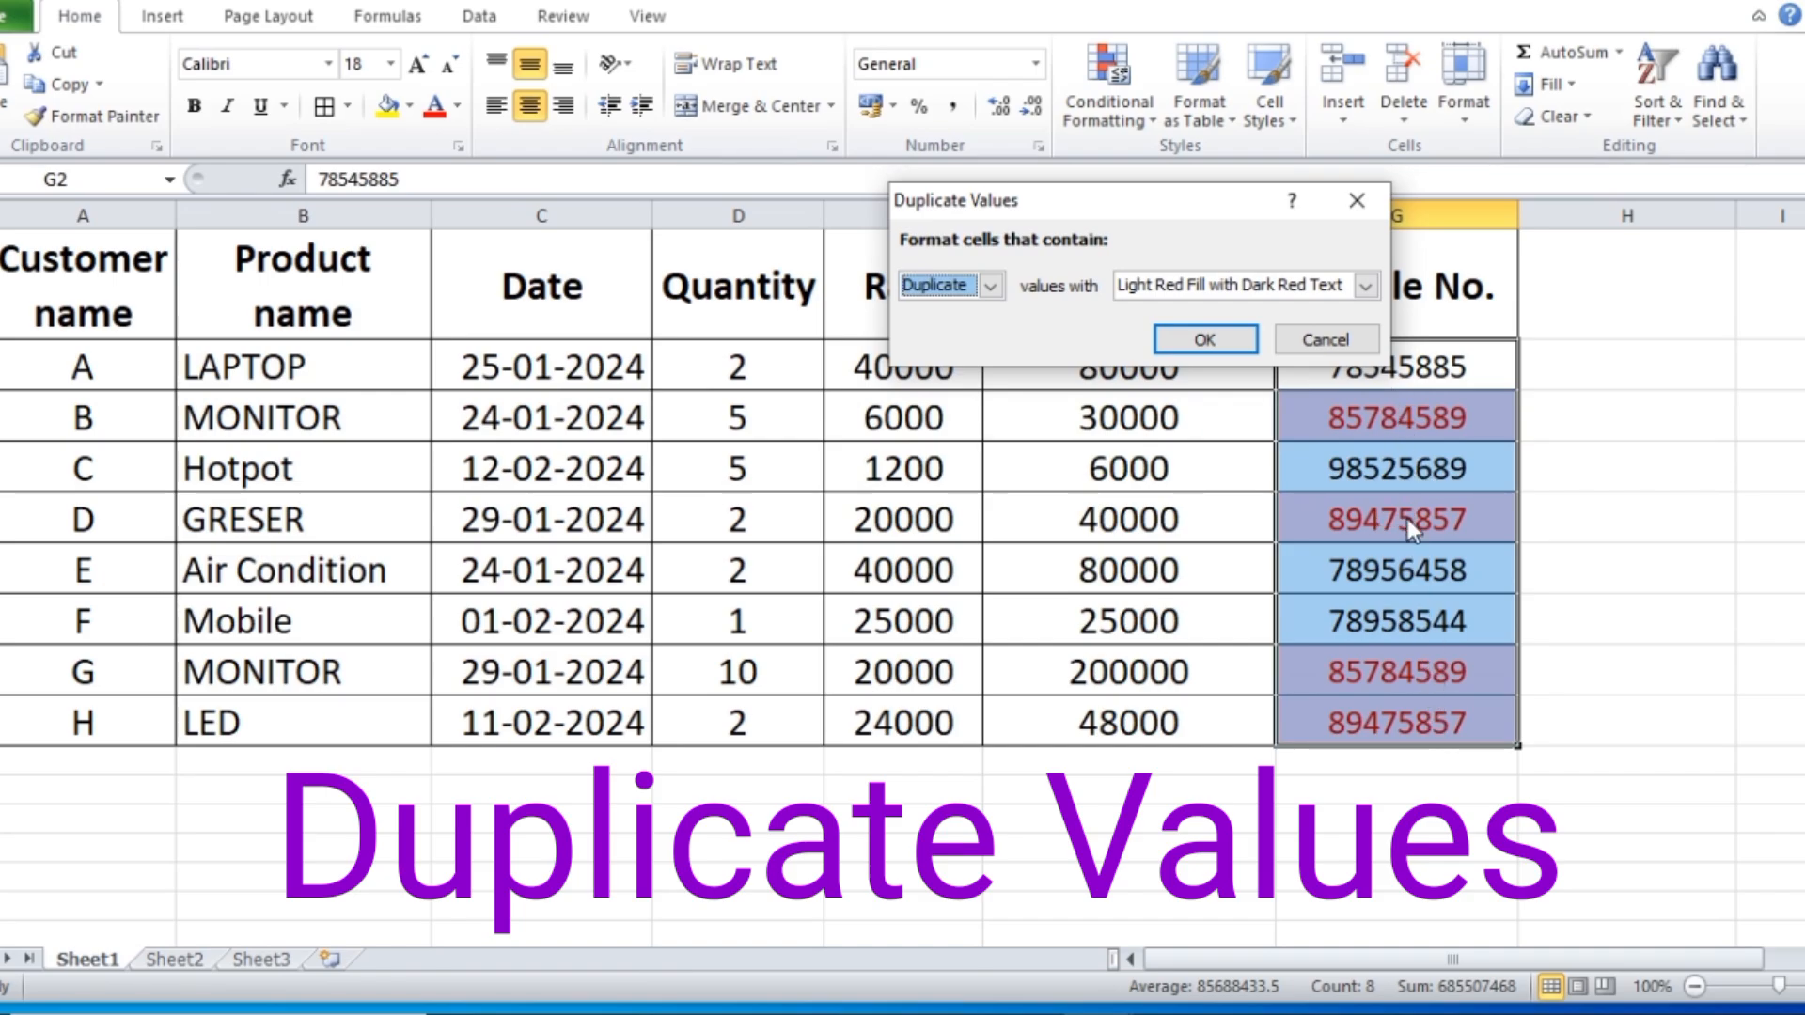
{"action": "left_click", "coordinate": [1326, 339]}
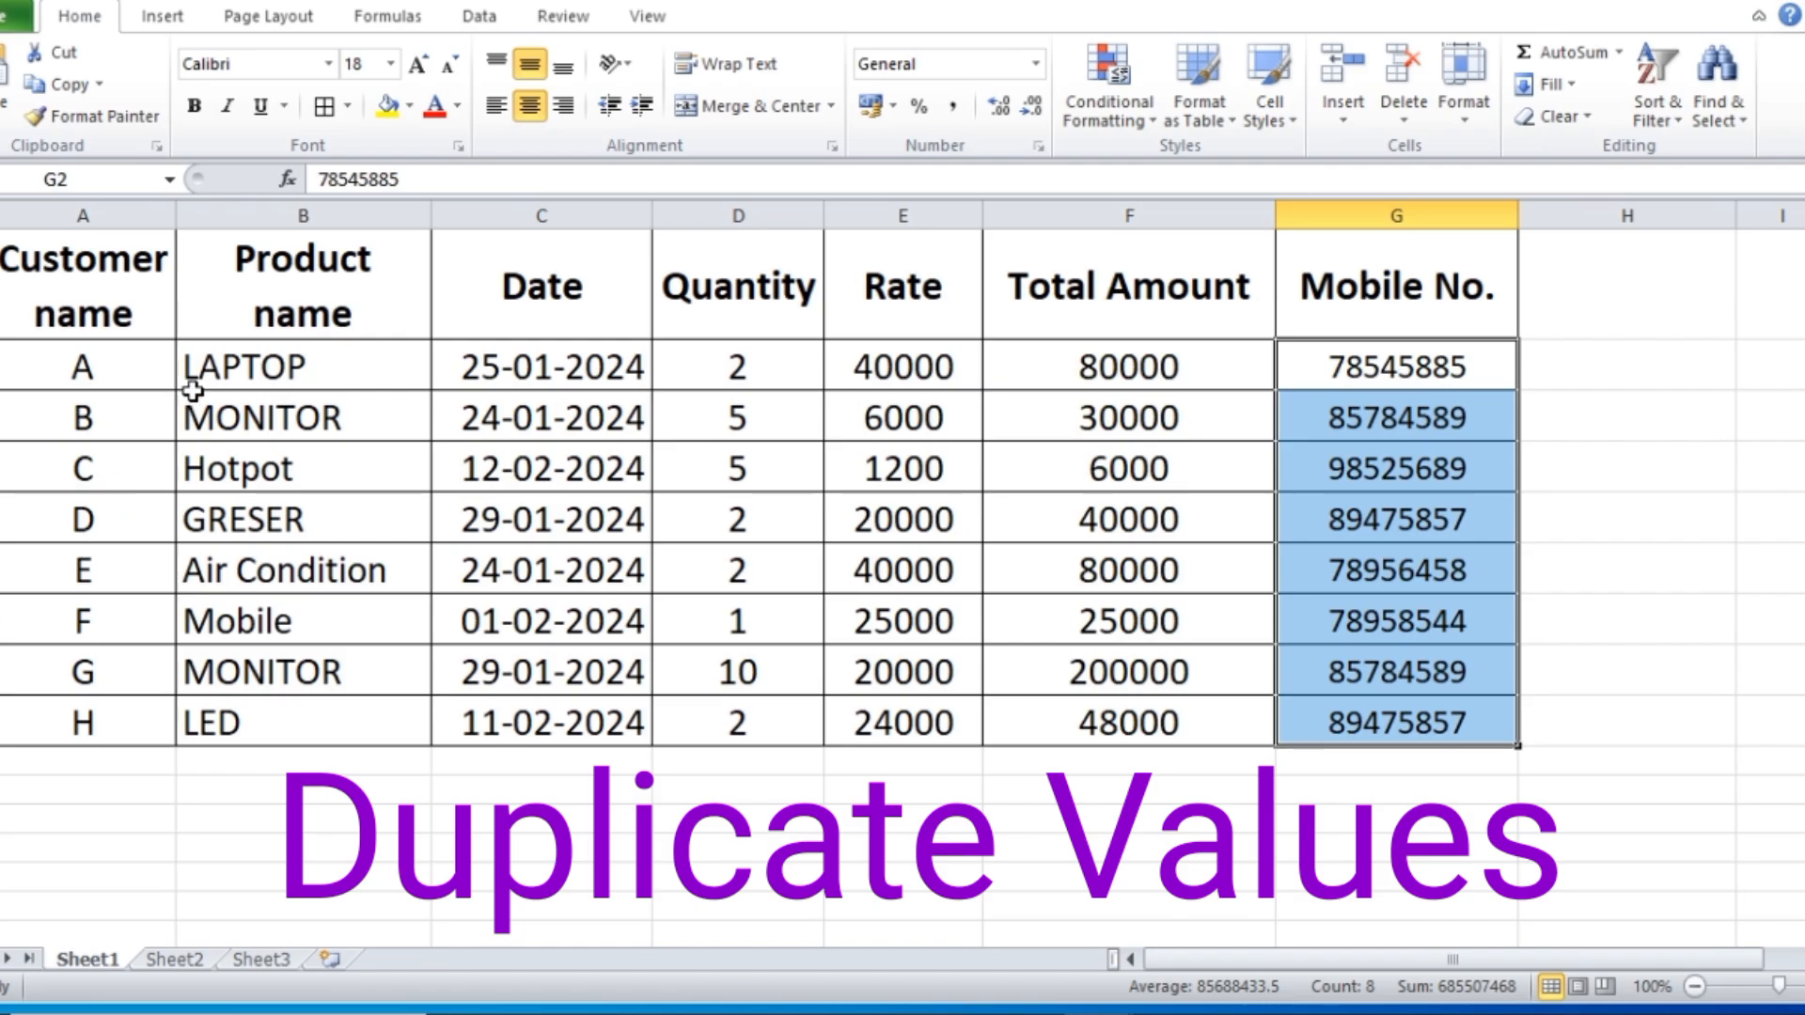
Step: Try a Duplicate Values highlight rule on the product names B2:B9
{"action": "left_click_drag", "start_coordinate": [206, 372], "coordinate": [242, 758]}
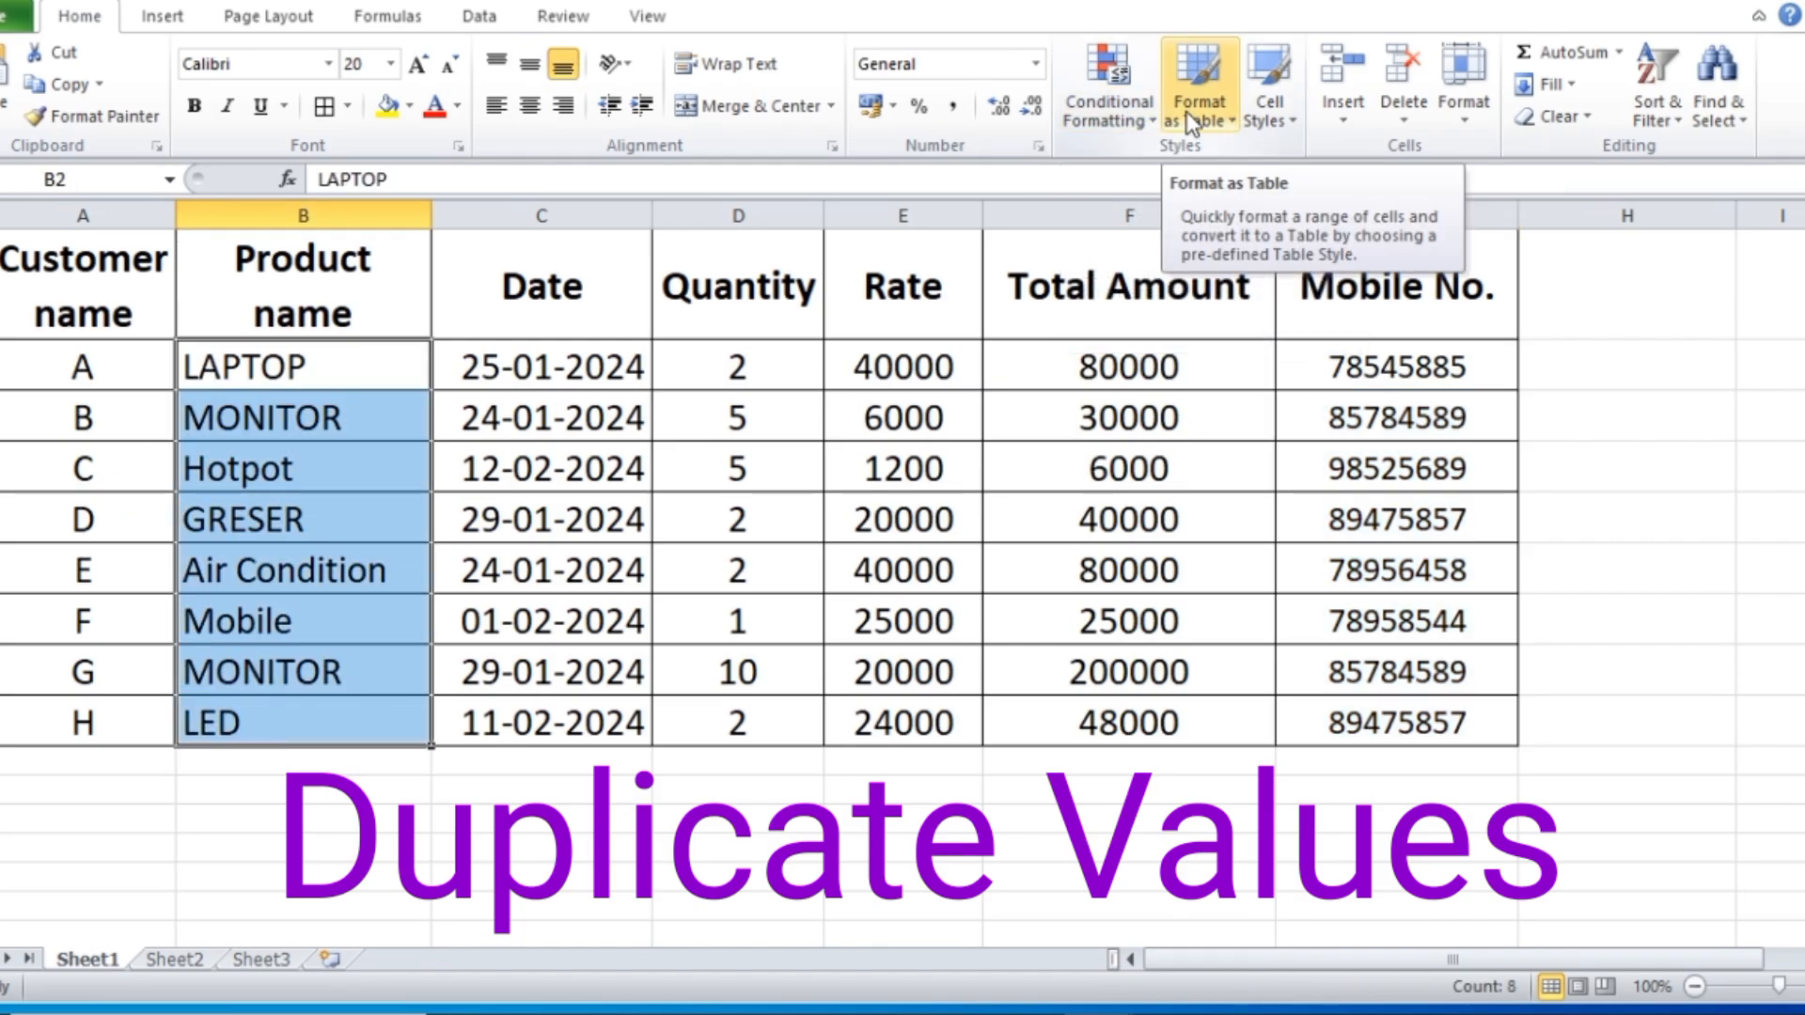
{"action": "left_click", "coordinate": [1128, 113]}
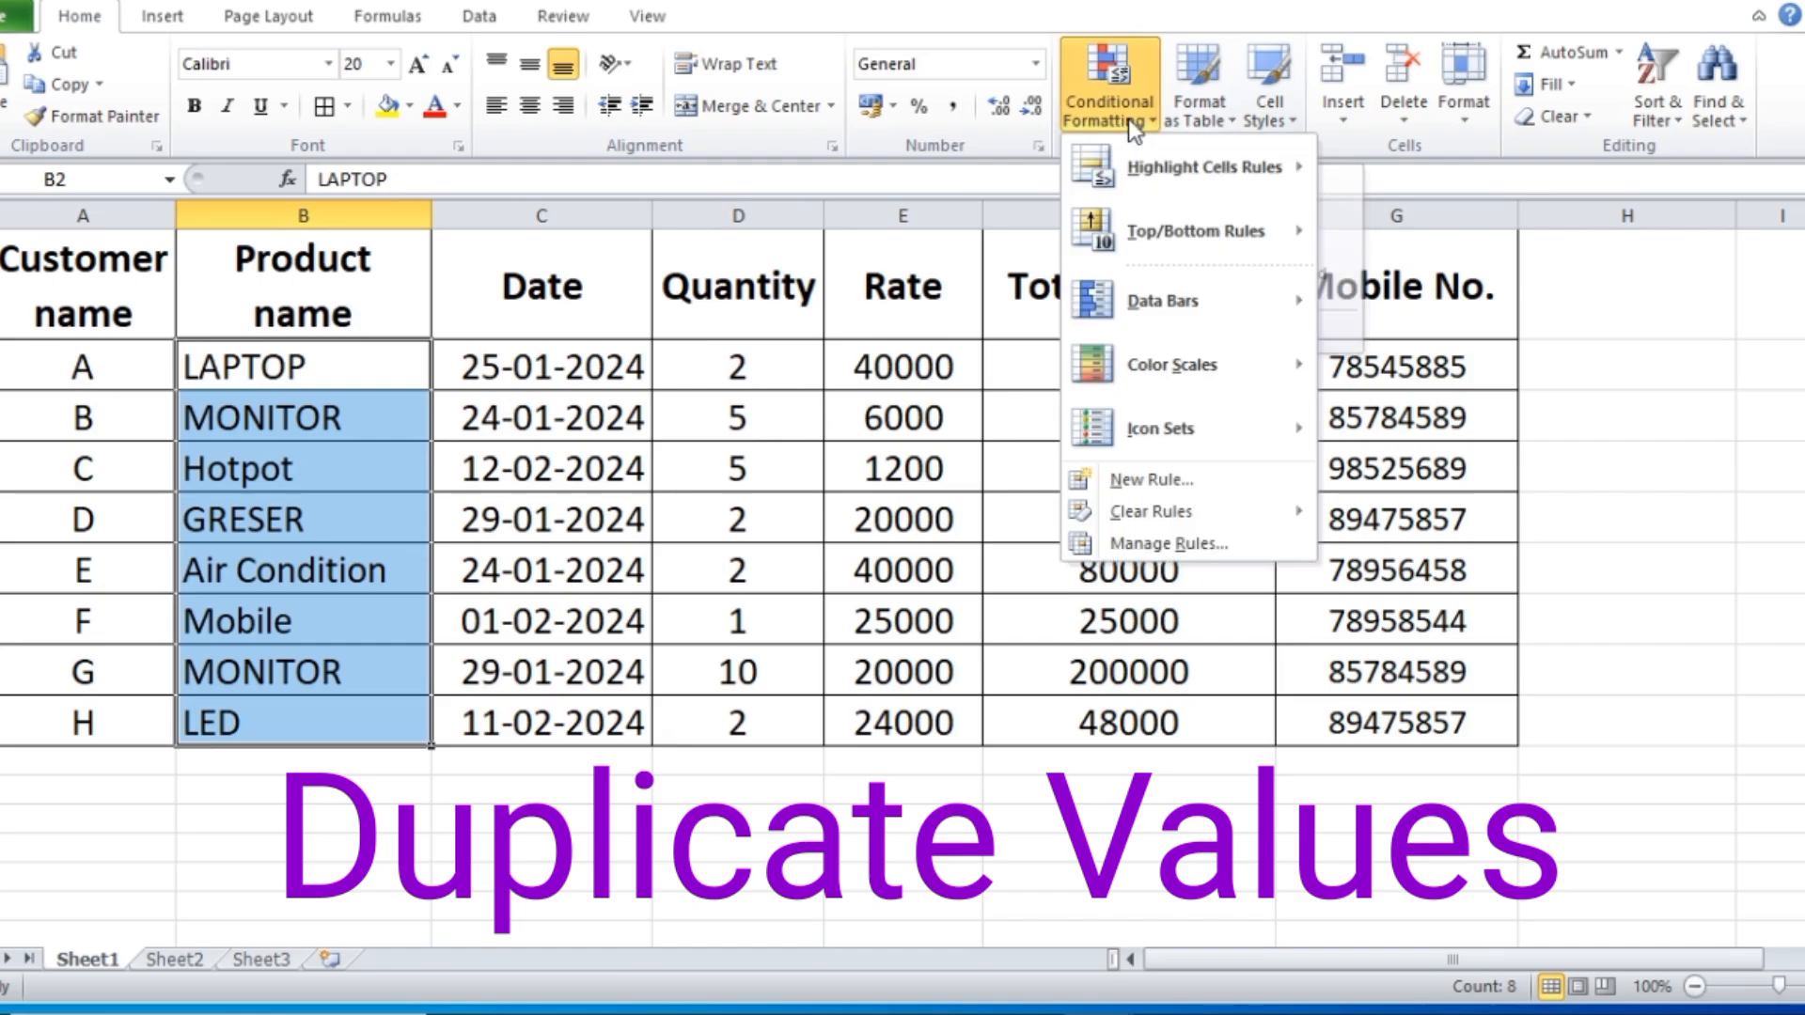
{"action": "mouse_move", "coordinate": [1193, 181]}
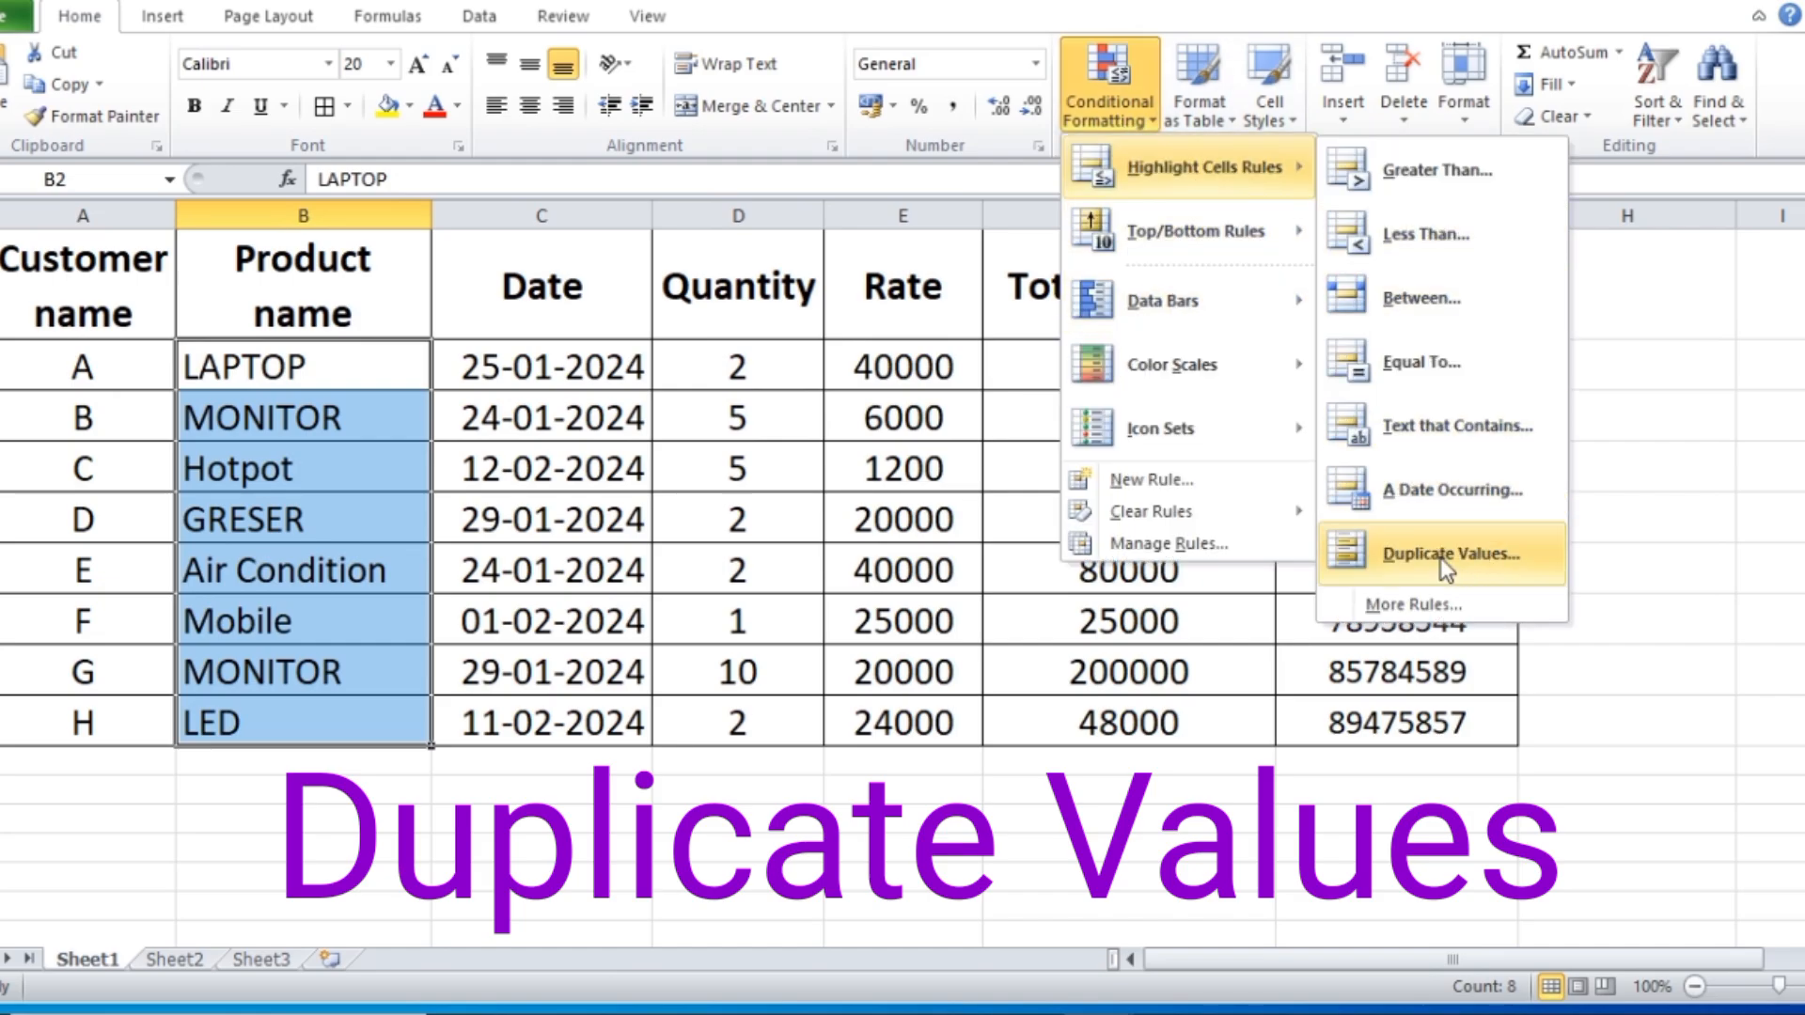
{"action": "left_click", "coordinate": [1440, 557]}
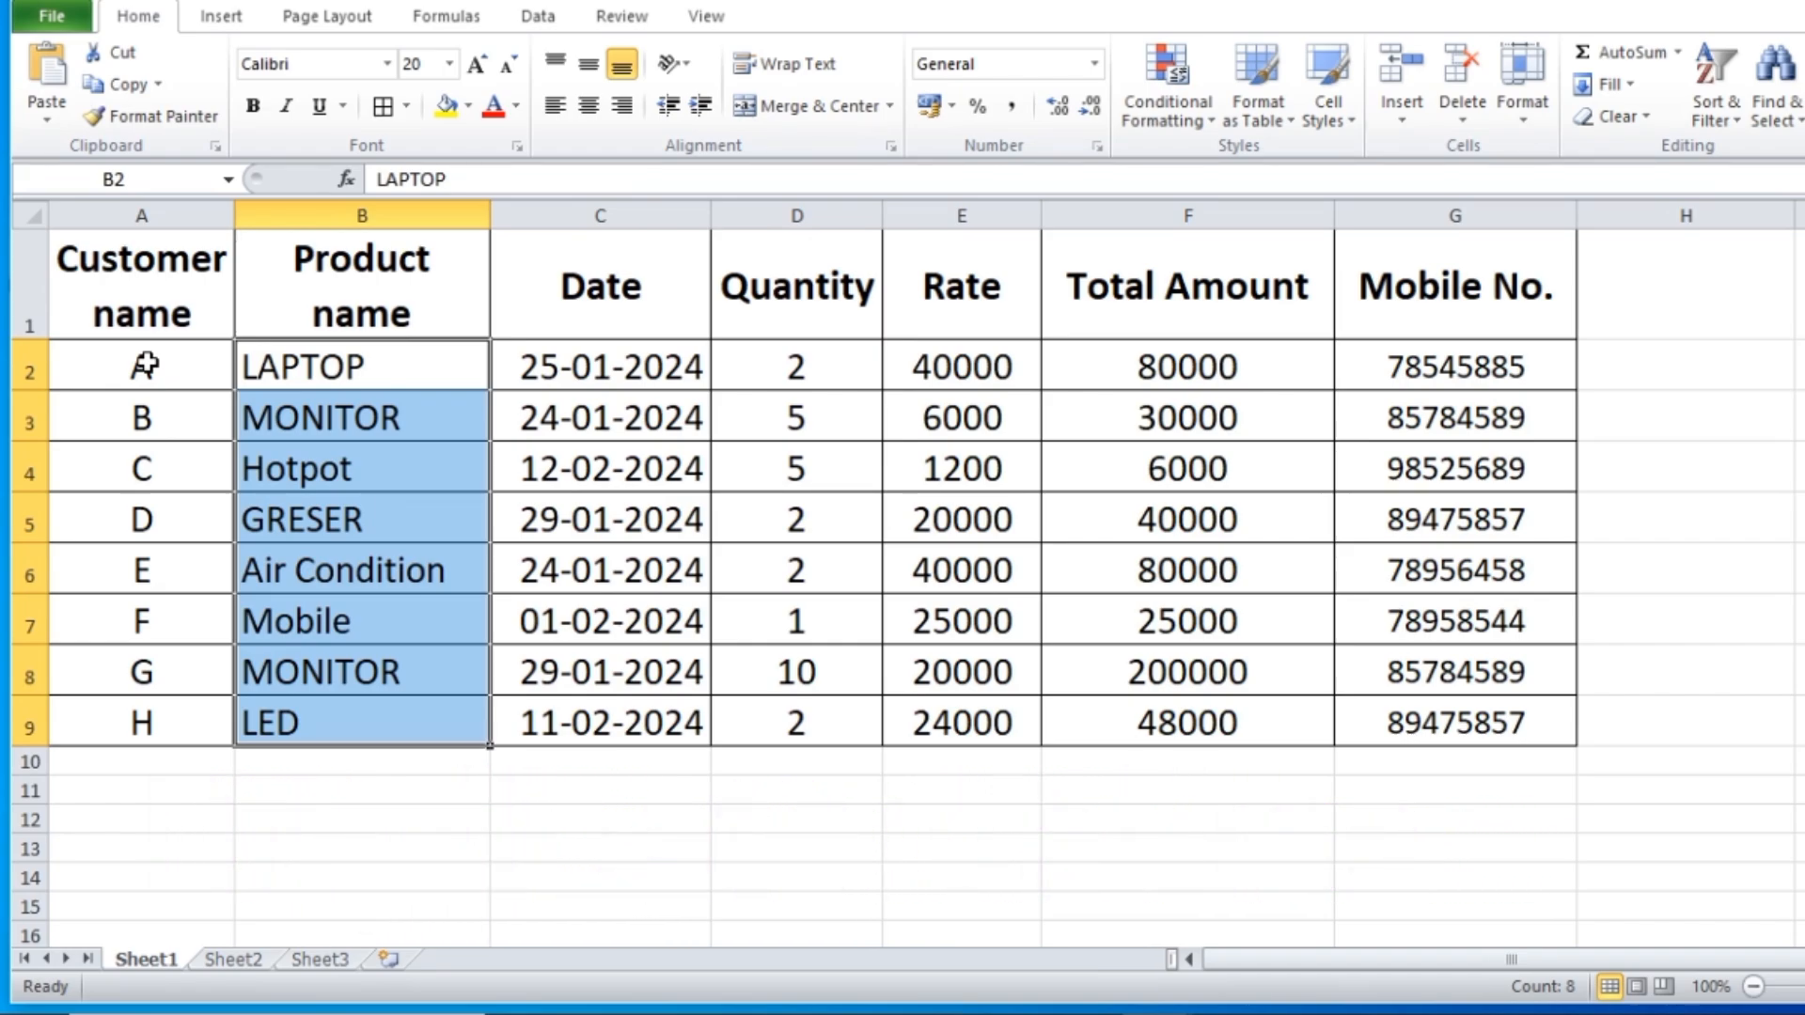
Step: Preview Unique values on customer names A2:A9, and apply the highlight rule for Duplicate values with light red fill and dark red text
{"action": "left_click_drag", "start_coordinate": [145, 366], "coordinate": [162, 722]}
{"action": "left_click", "coordinate": [1203, 121]}
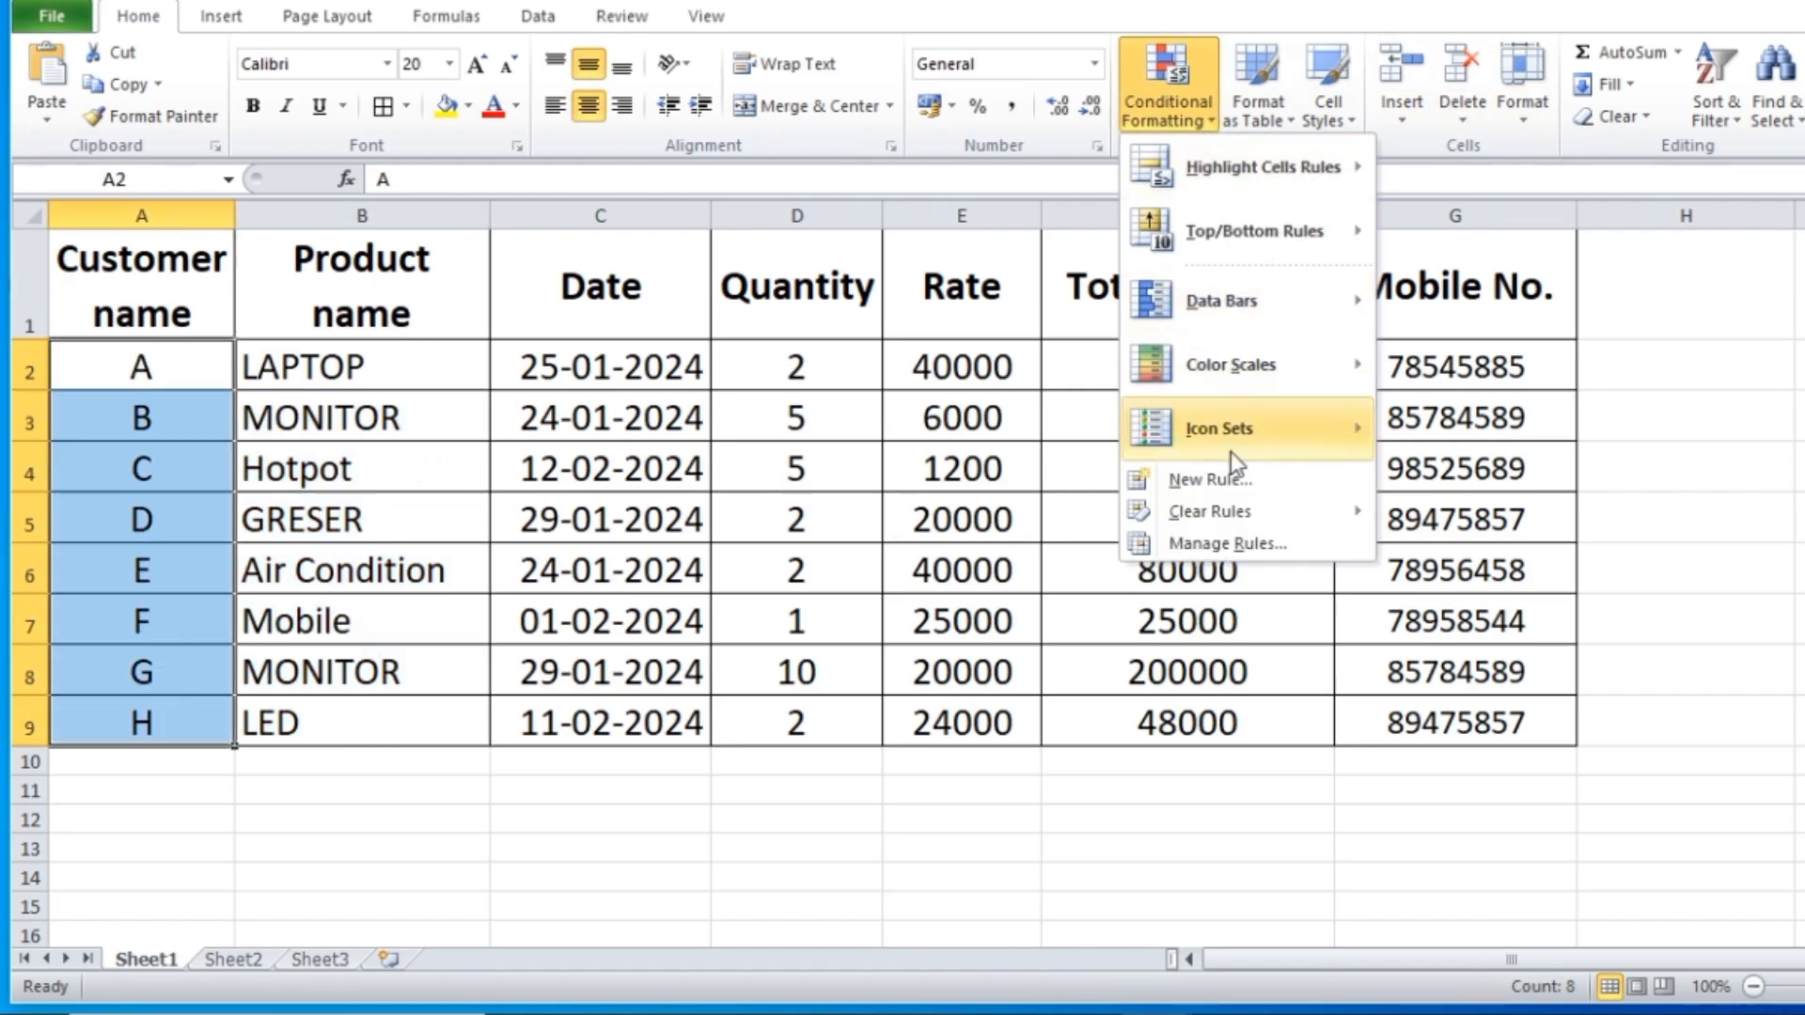
{"action": "mouse_move", "coordinate": [1239, 174]}
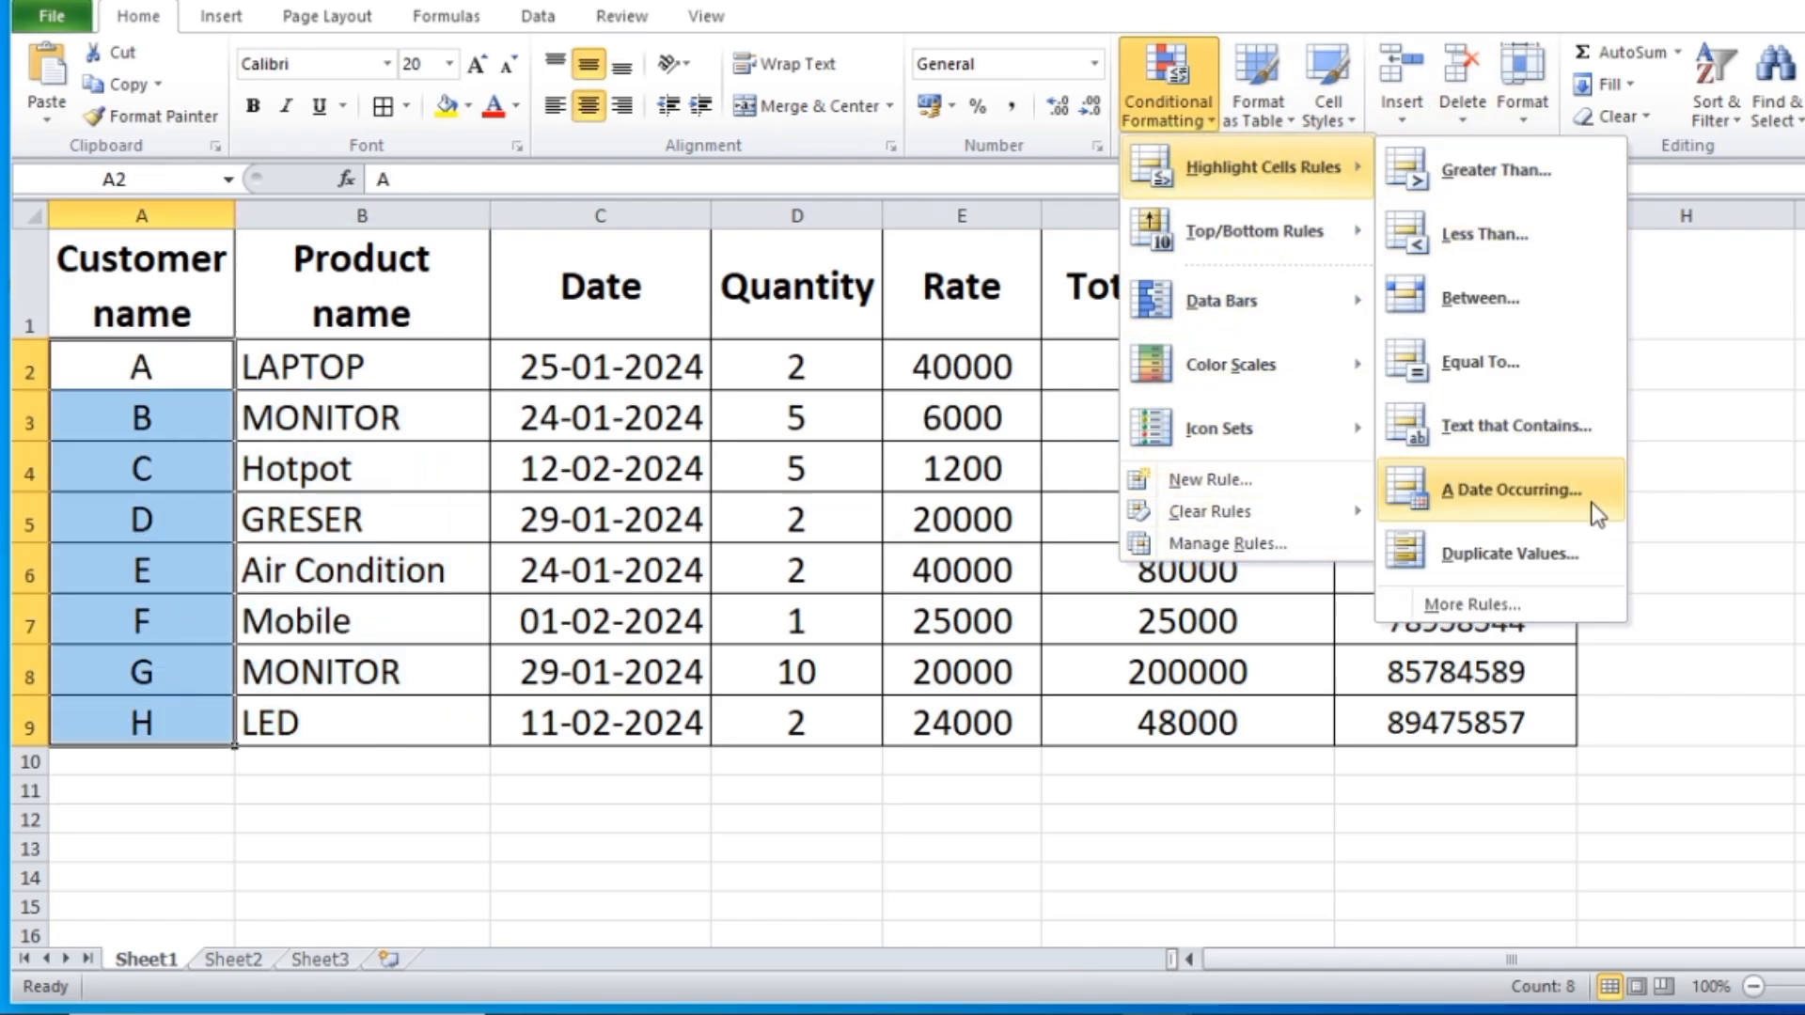
{"action": "left_click", "coordinate": [1496, 557]}
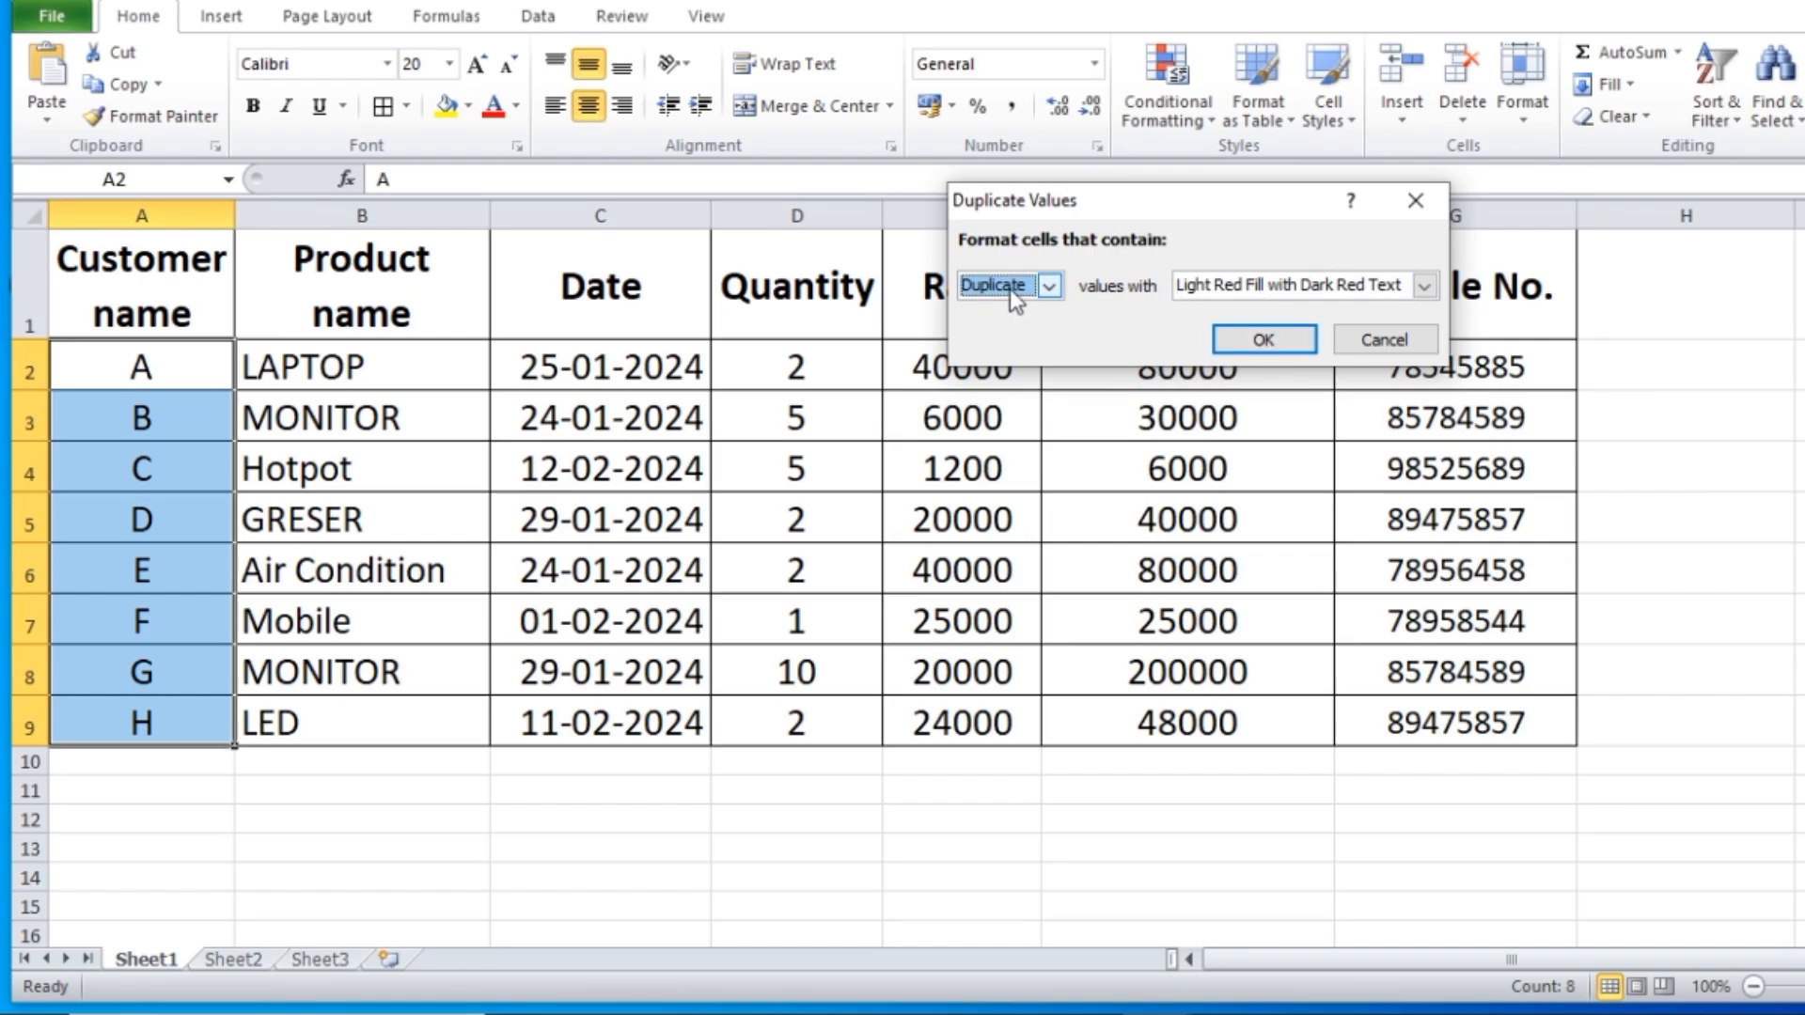
{"action": "left_click", "coordinate": [1048, 285]}
{"action": "left_click", "coordinate": [1022, 332]}
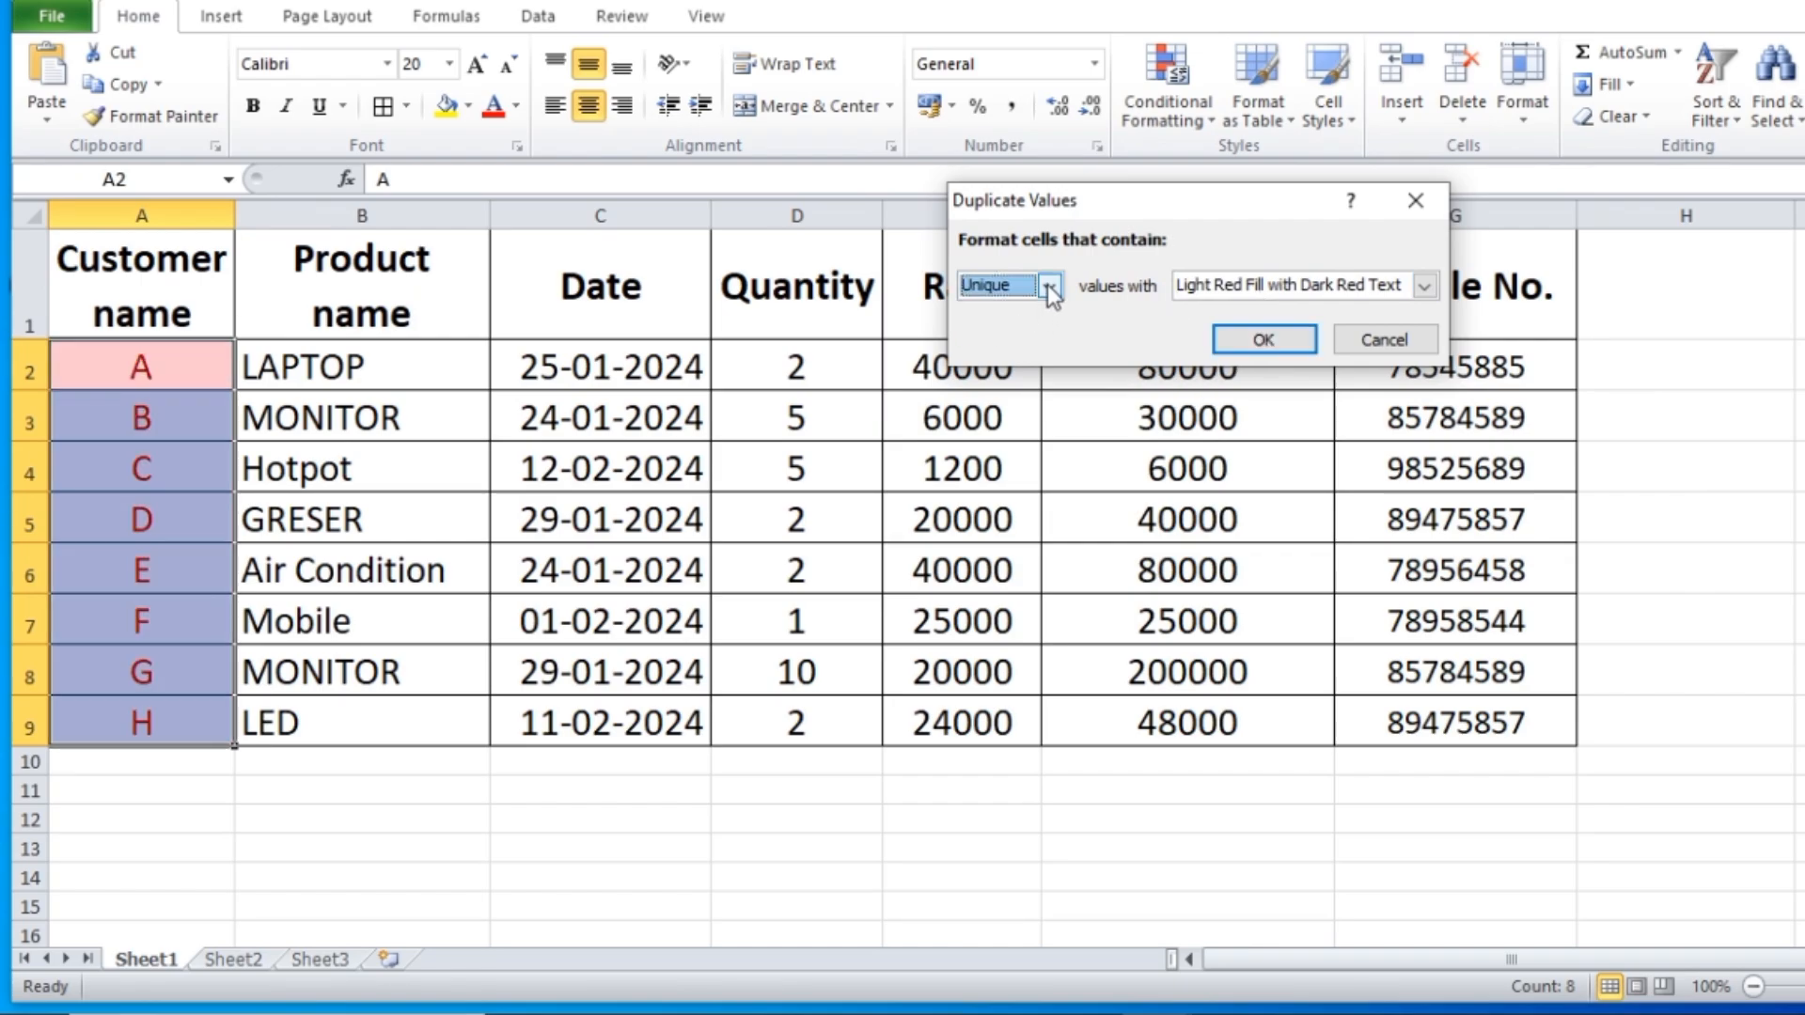
{"action": "left_click", "coordinate": [1048, 285]}
{"action": "left_click", "coordinate": [1019, 312]}
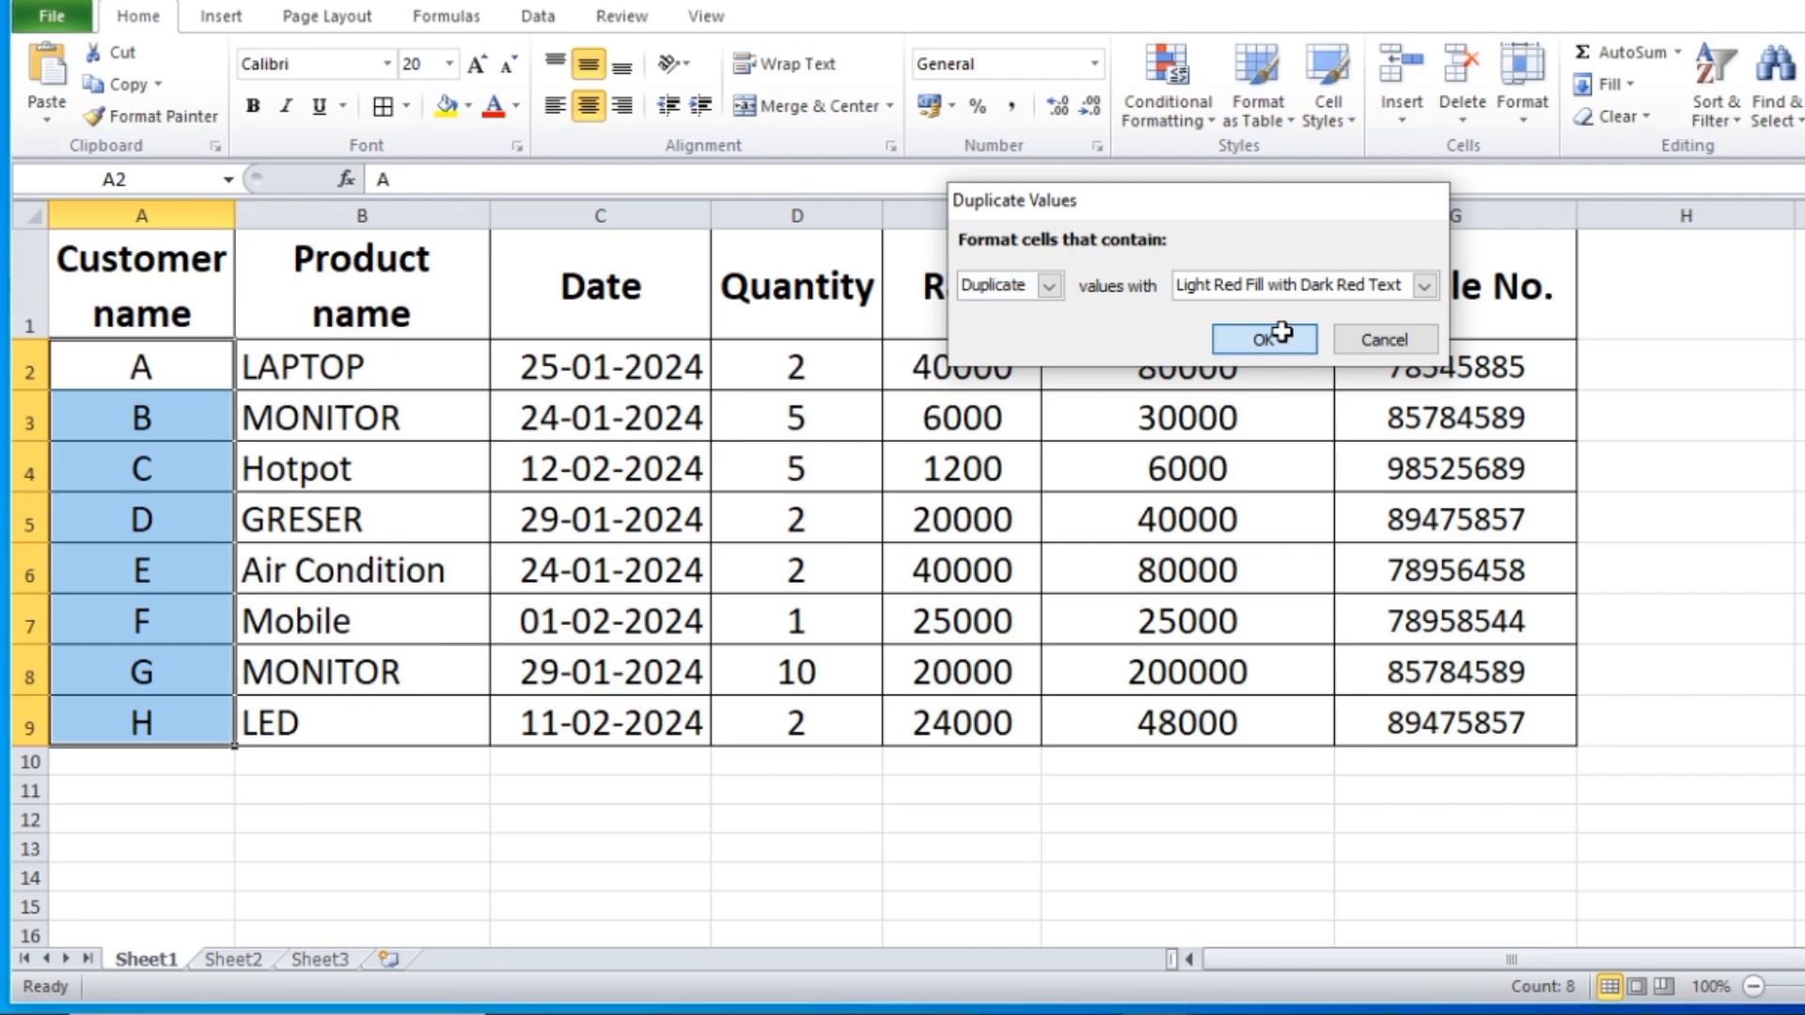
{"action": "left_click", "coordinate": [1263, 339]}
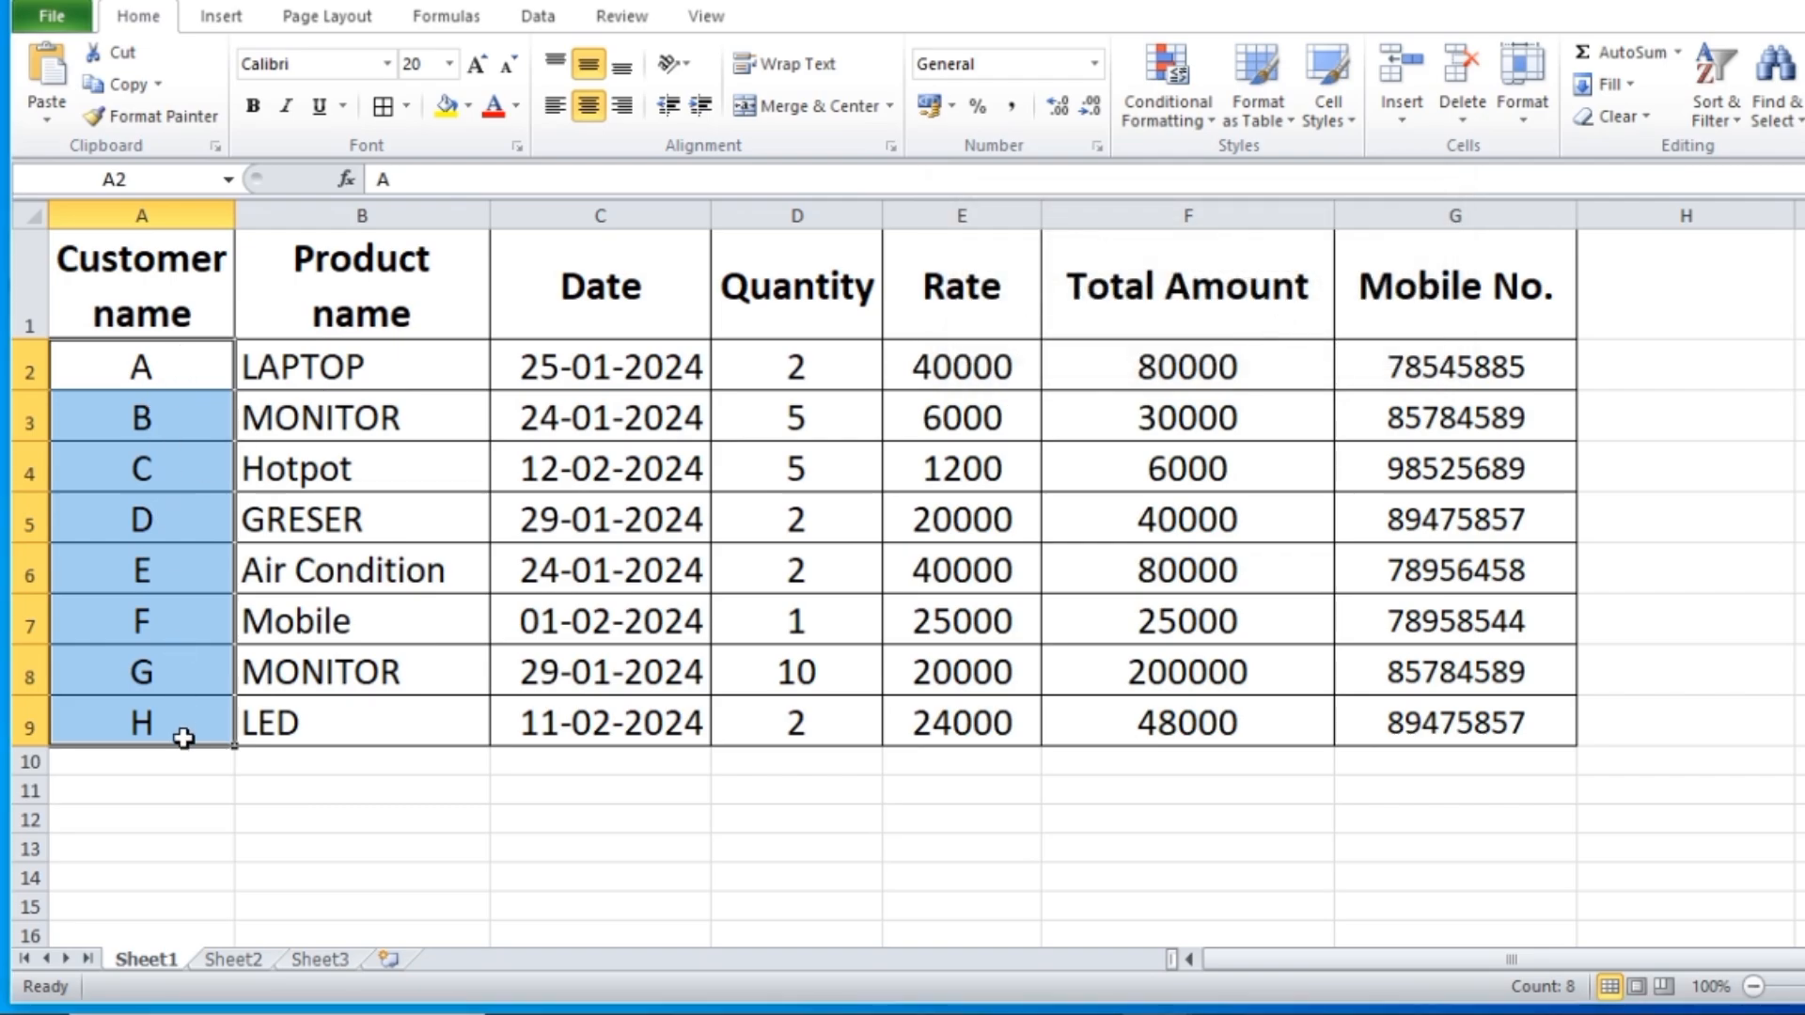
Step: Try A as the customer name in cell A4 to test the duplicate rule, and undo the entry
{"action": "left_click", "coordinate": [162, 421]}
{"action": "left_click", "coordinate": [172, 475]}
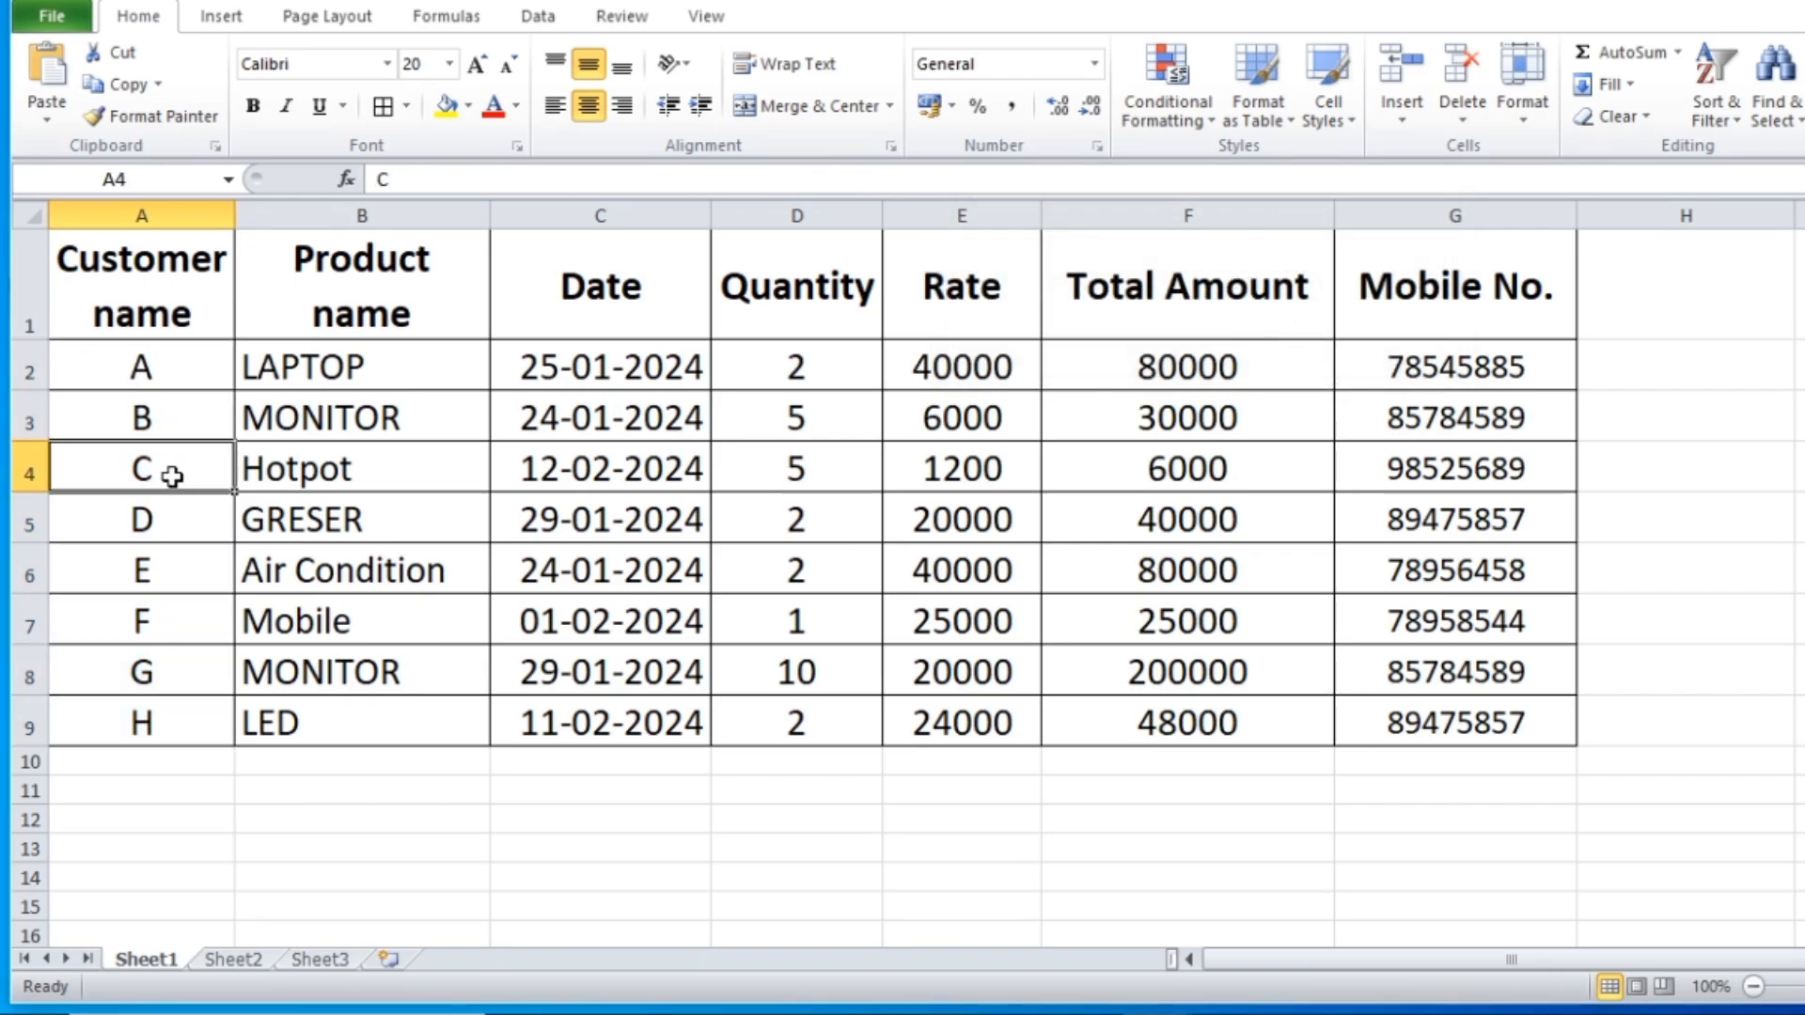
{"action": "type", "text": "A"}
{"action": "left_click", "coordinate": [280, 725]}
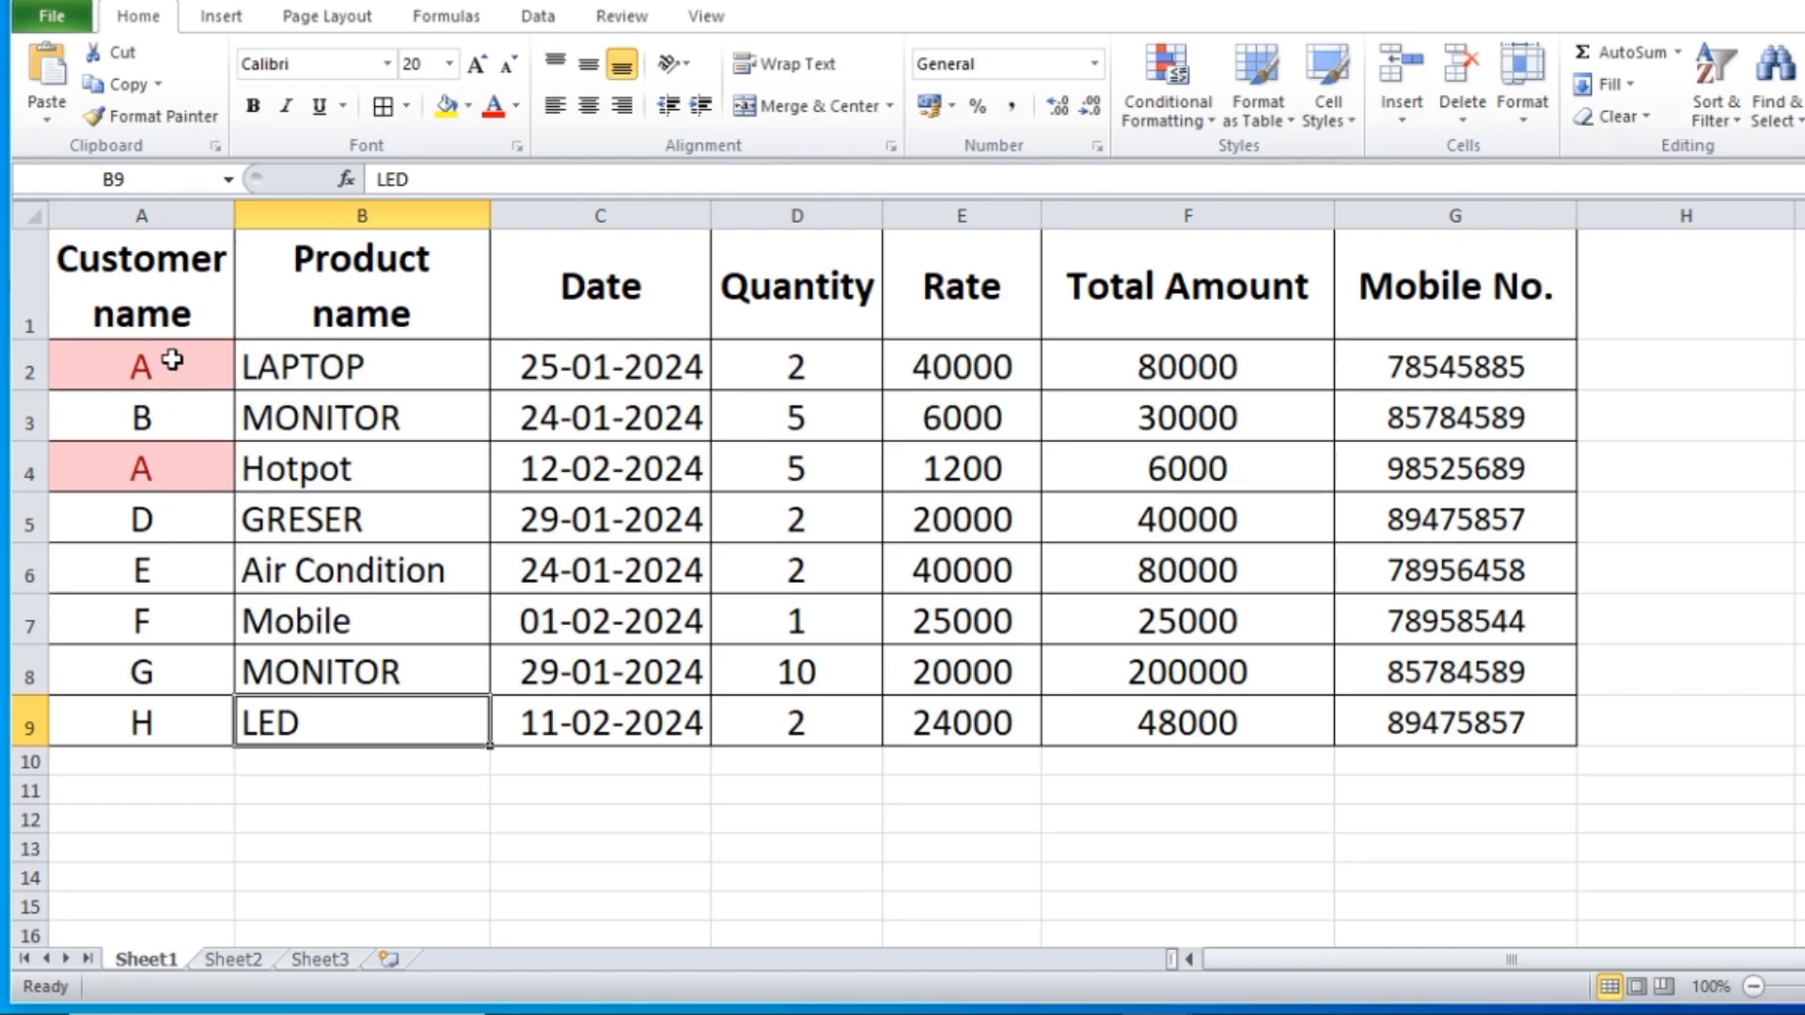
{"action": "key", "text": "ctrl+z"}
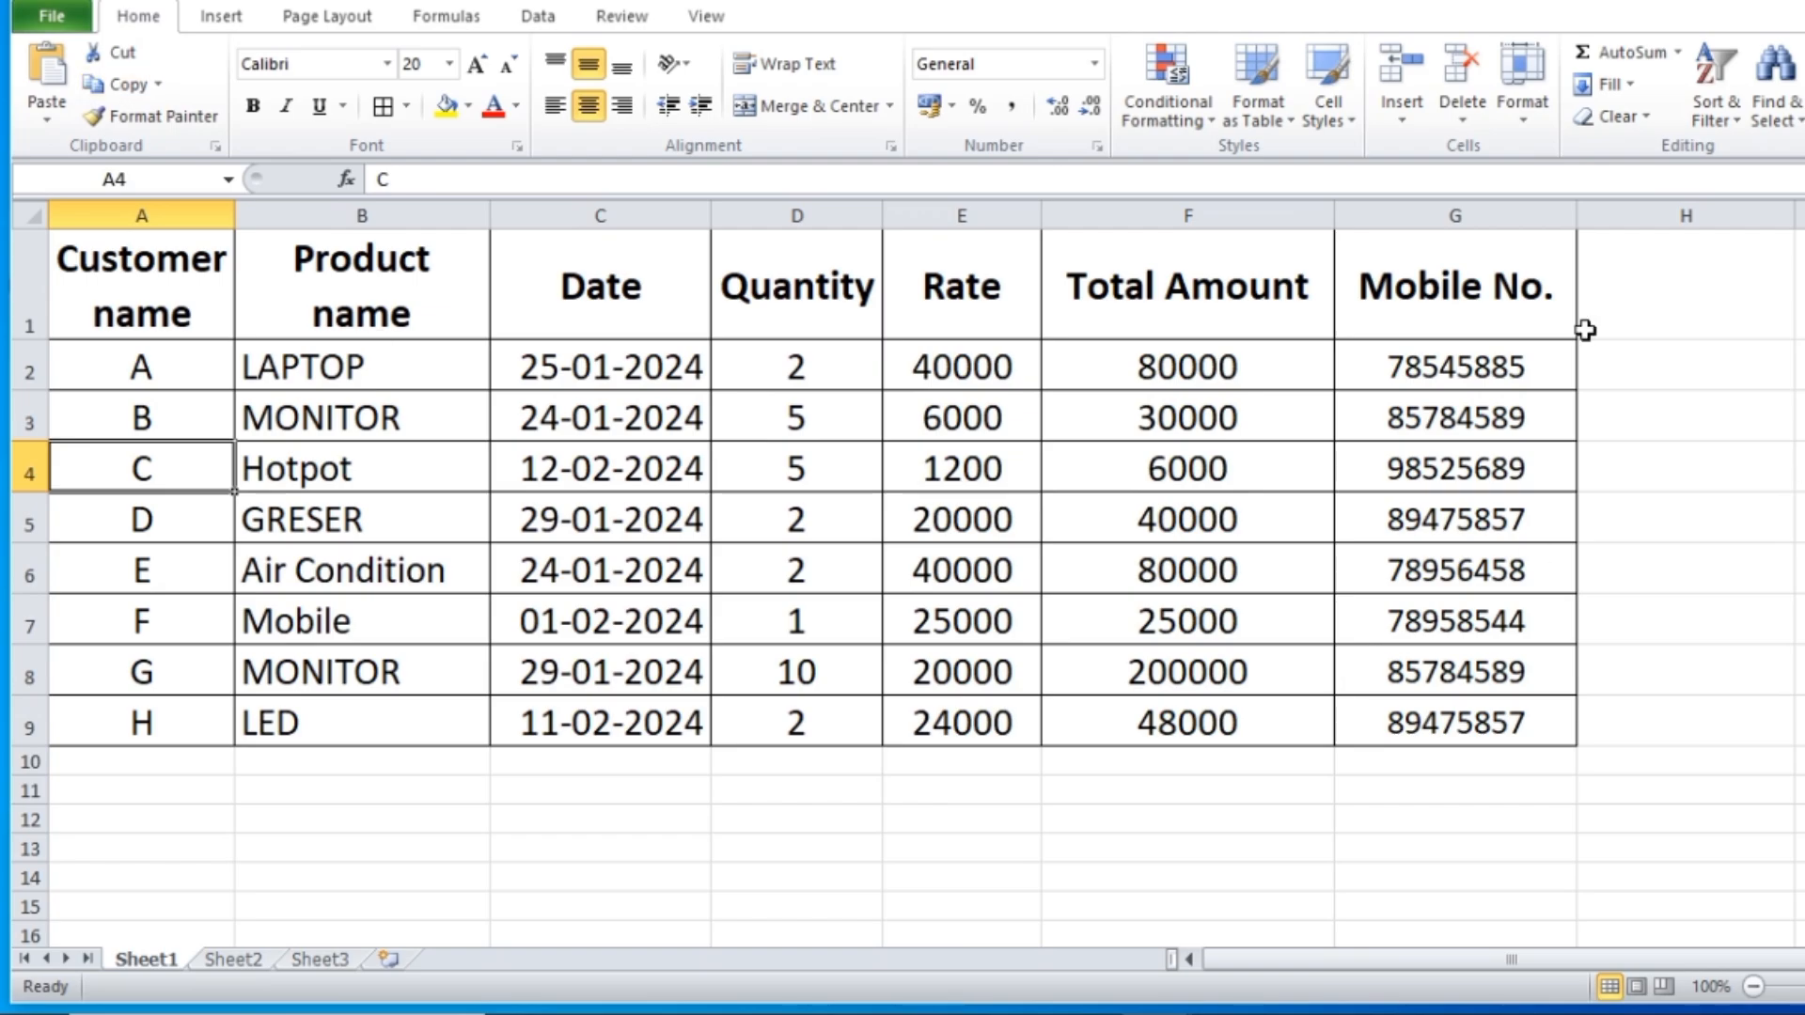
{"action": "left_click", "coordinate": [1168, 105]}
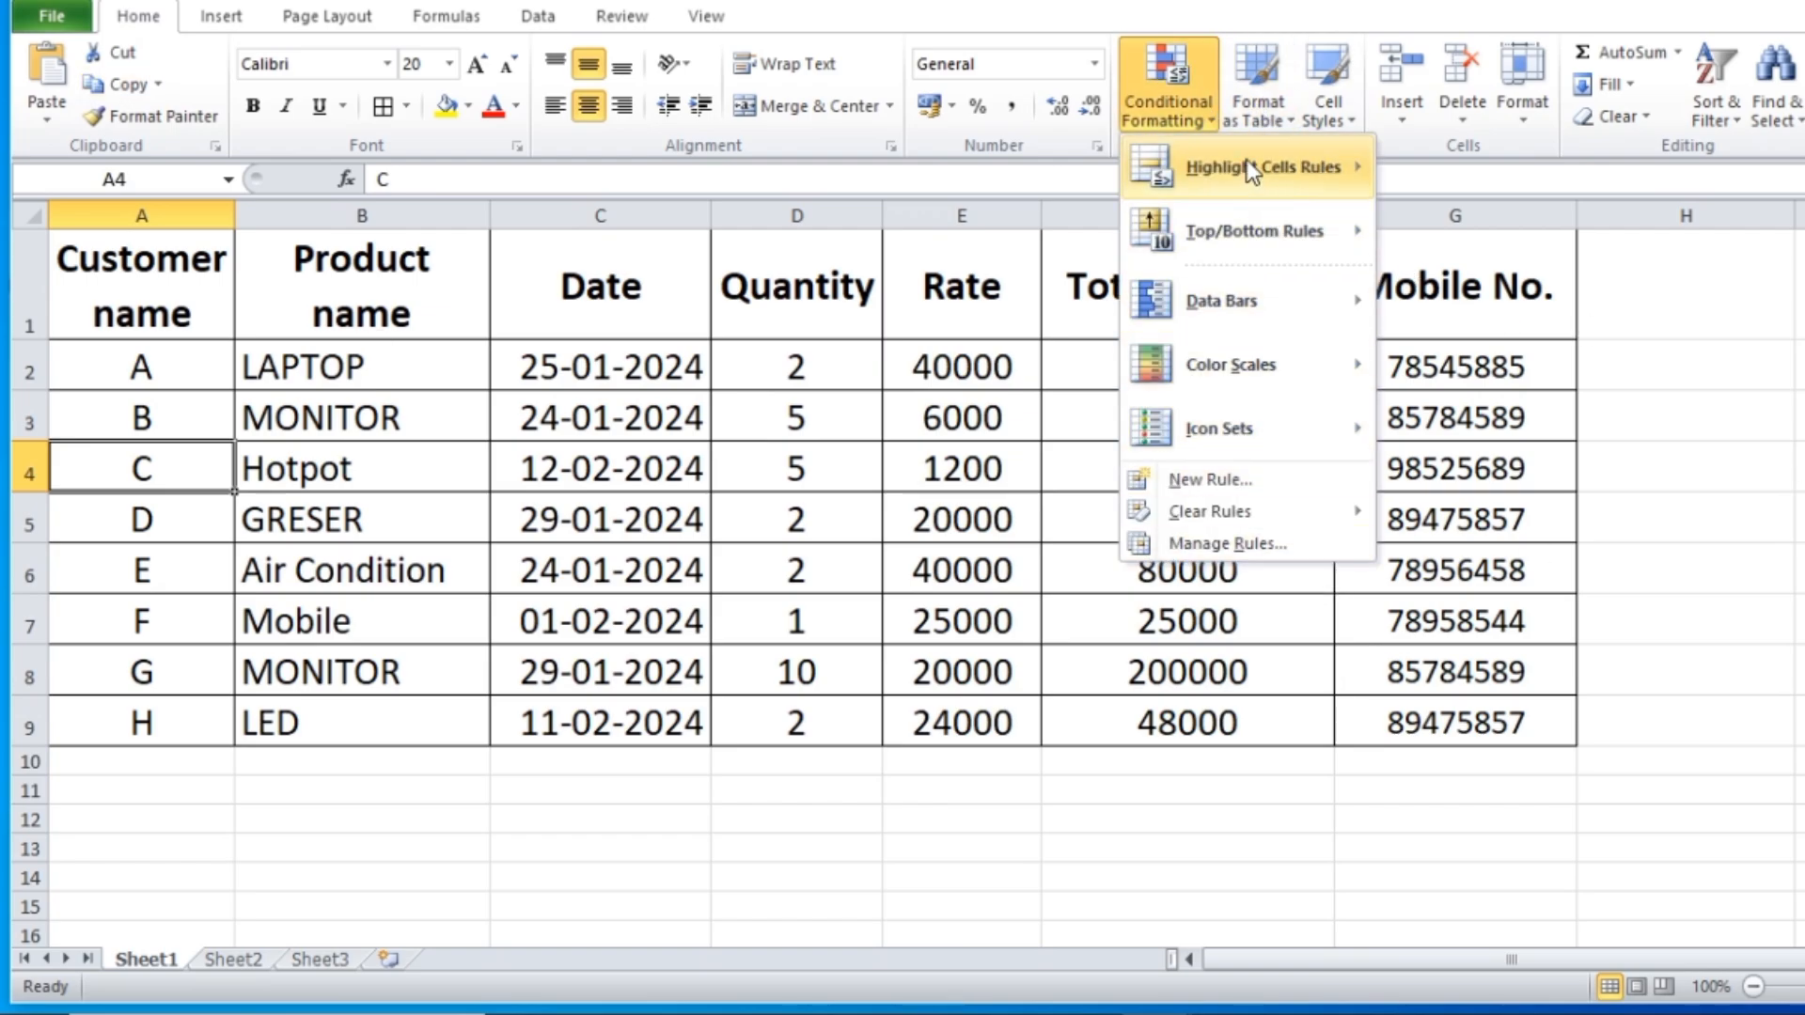
{"action": "mouse_move", "coordinate": [1355, 173]}
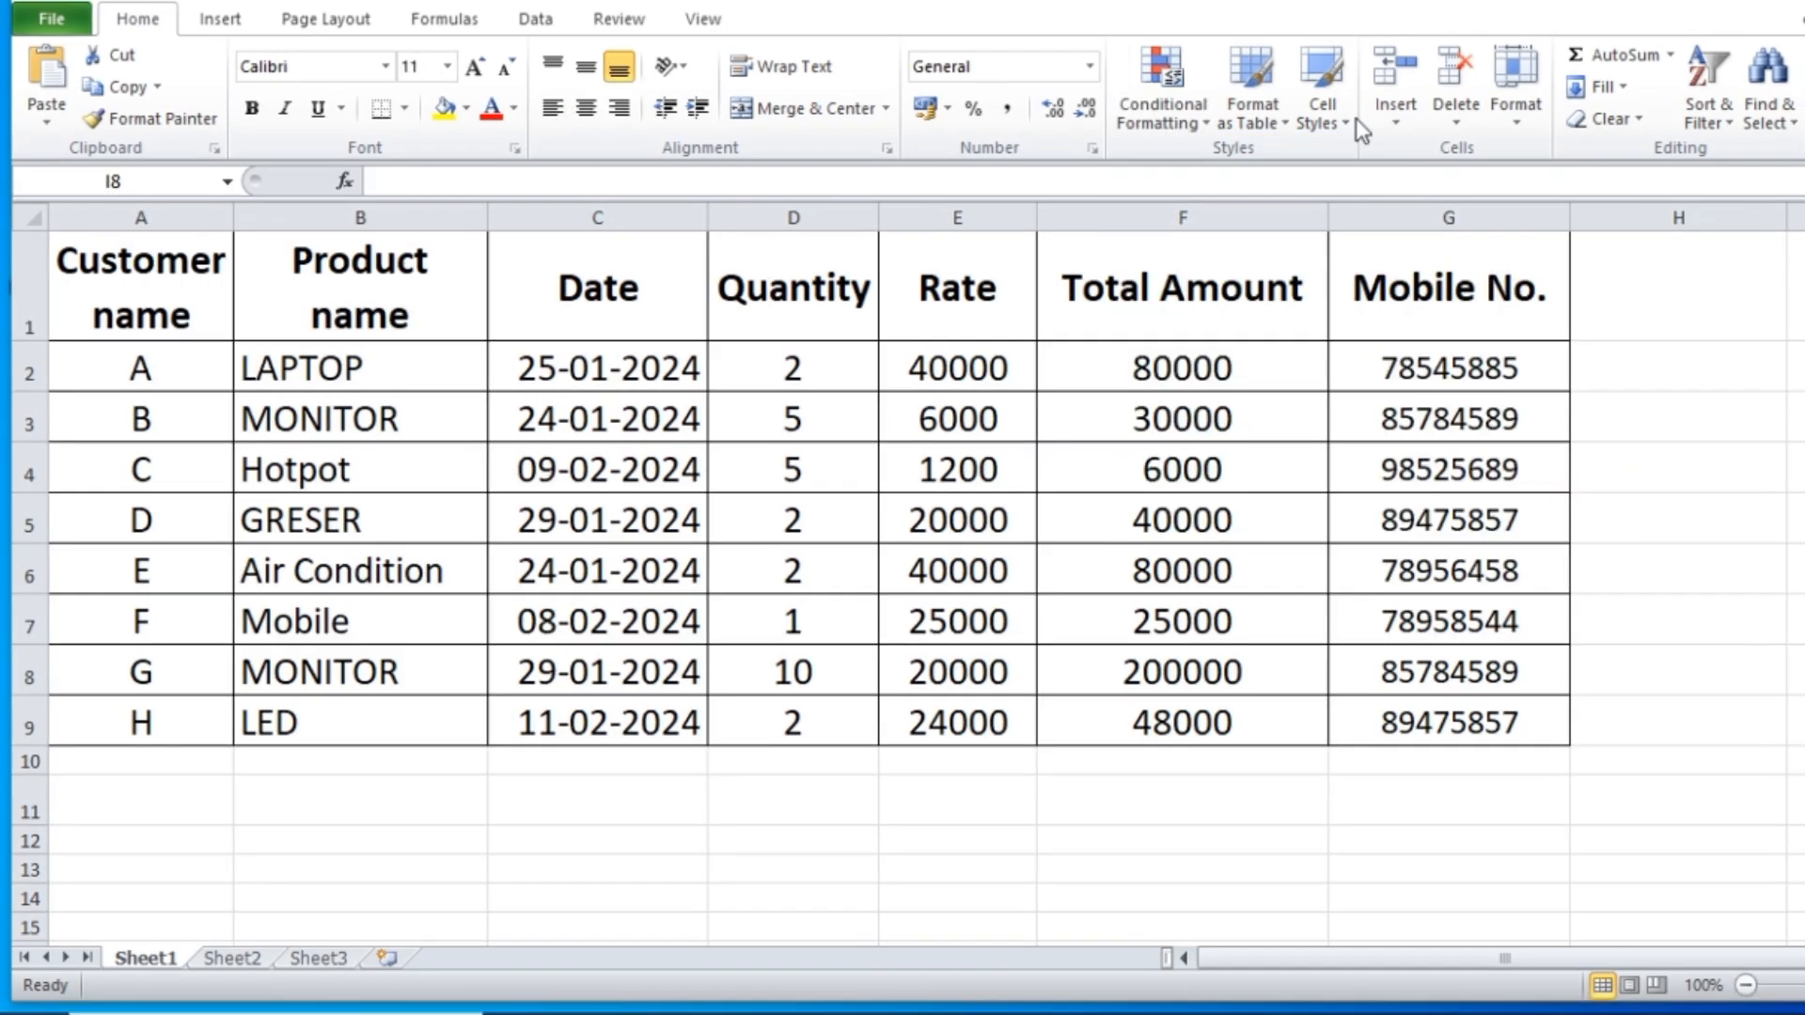
{"action": "left_click", "coordinate": [1200, 133]}
{"action": "mouse_move", "coordinate": [1283, 240]}
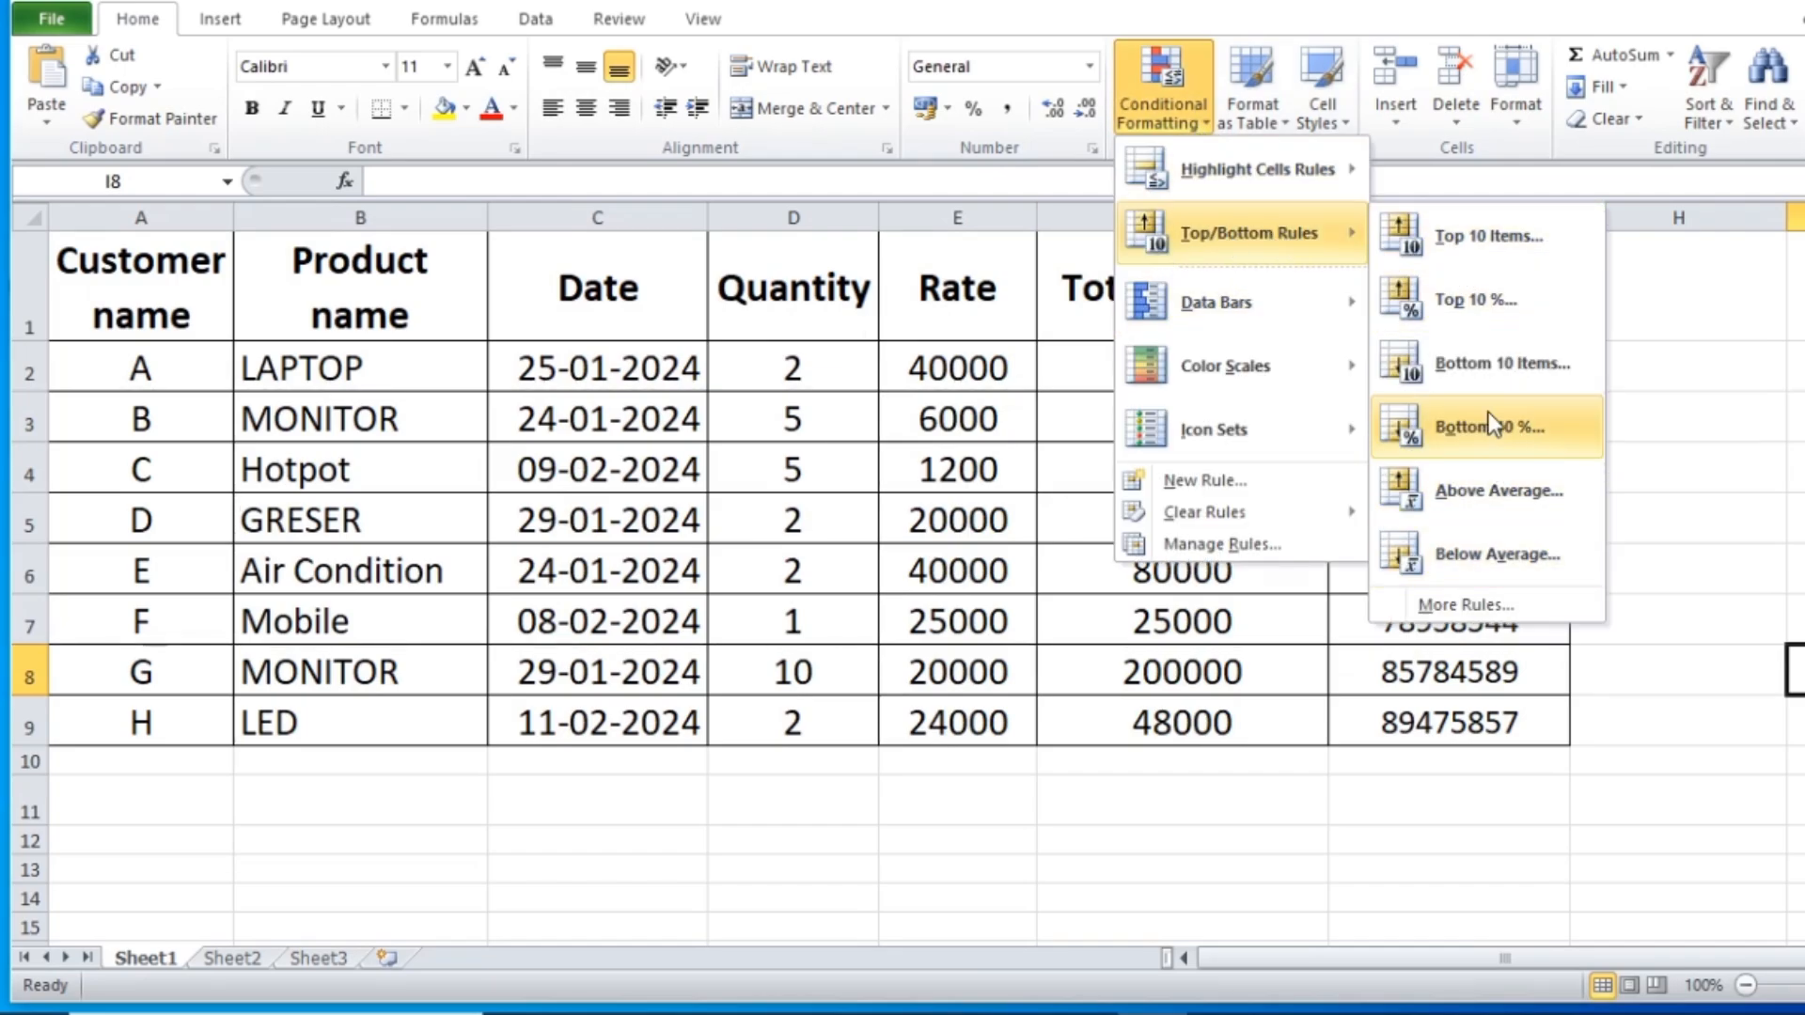
{"action": "left_click", "coordinate": [1308, 792]}
Step: Start a Top 10 Items rule on the Total Amount values F2:F9 and set the number of top items to 4
{"action": "left_click_drag", "start_coordinate": [1177, 373], "coordinate": [1211, 714]}
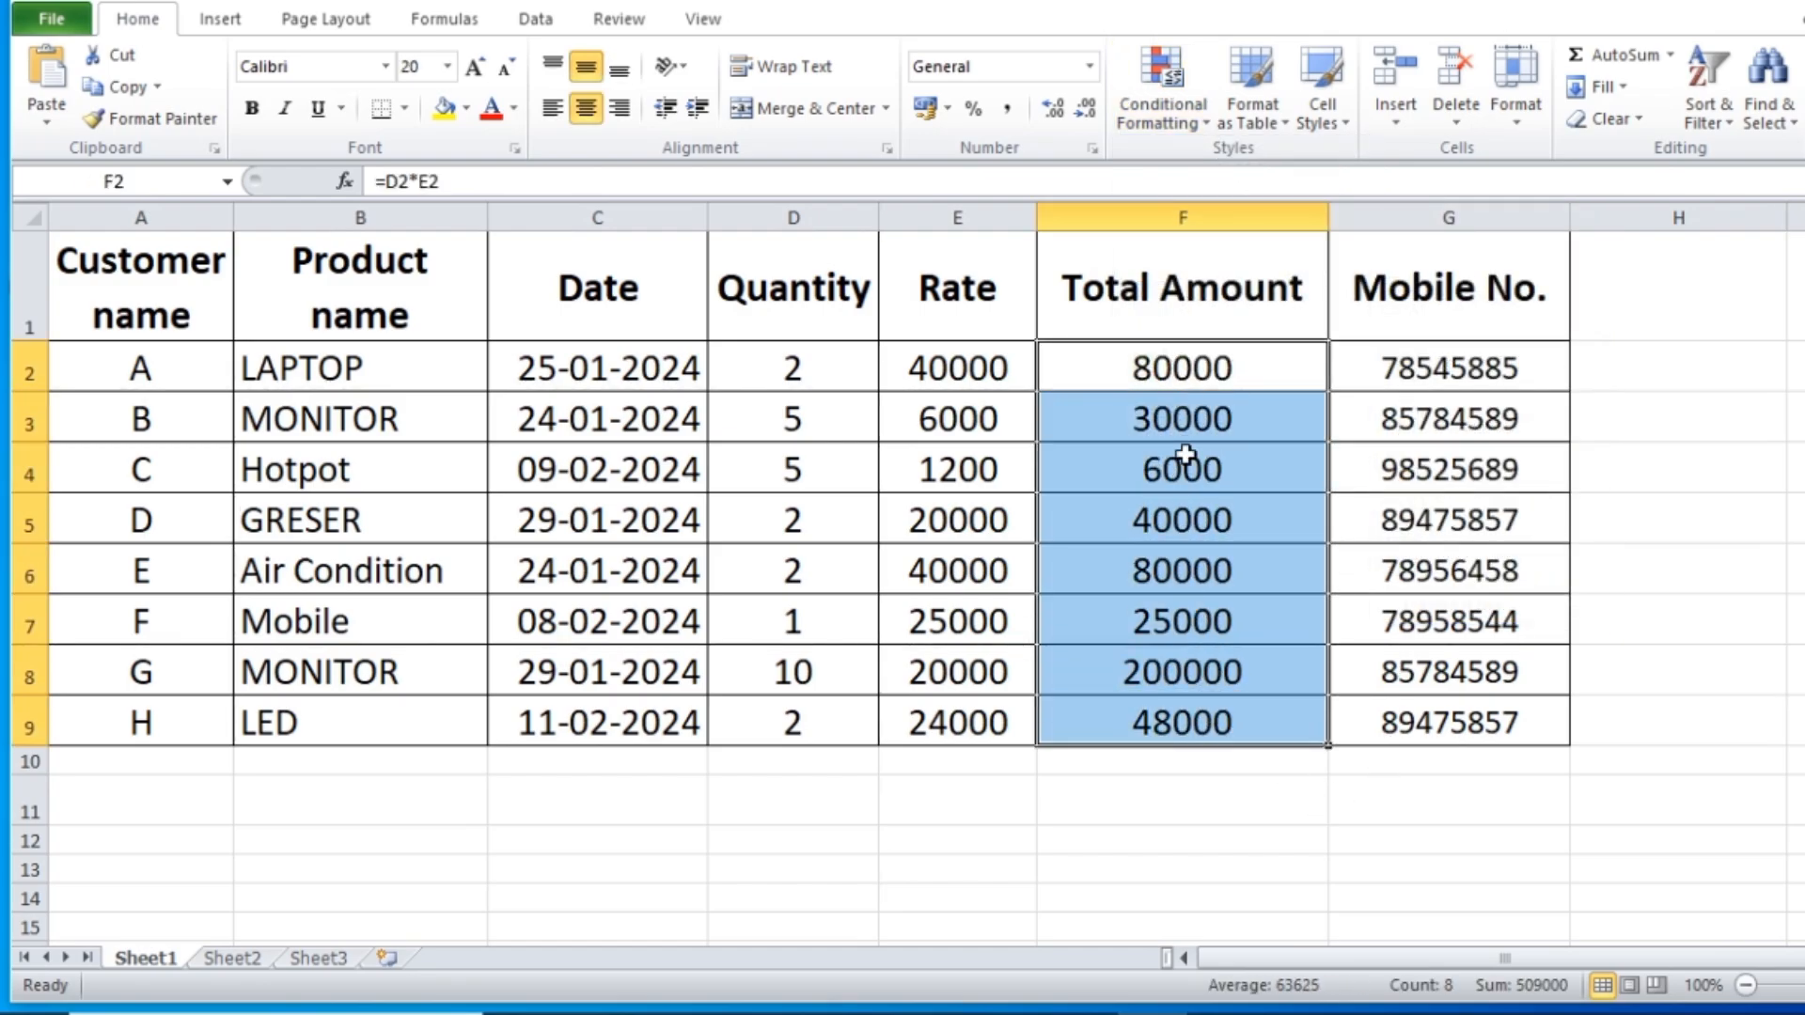
{"action": "left_click", "coordinate": [1200, 130]}
{"action": "mouse_move", "coordinate": [1226, 237]}
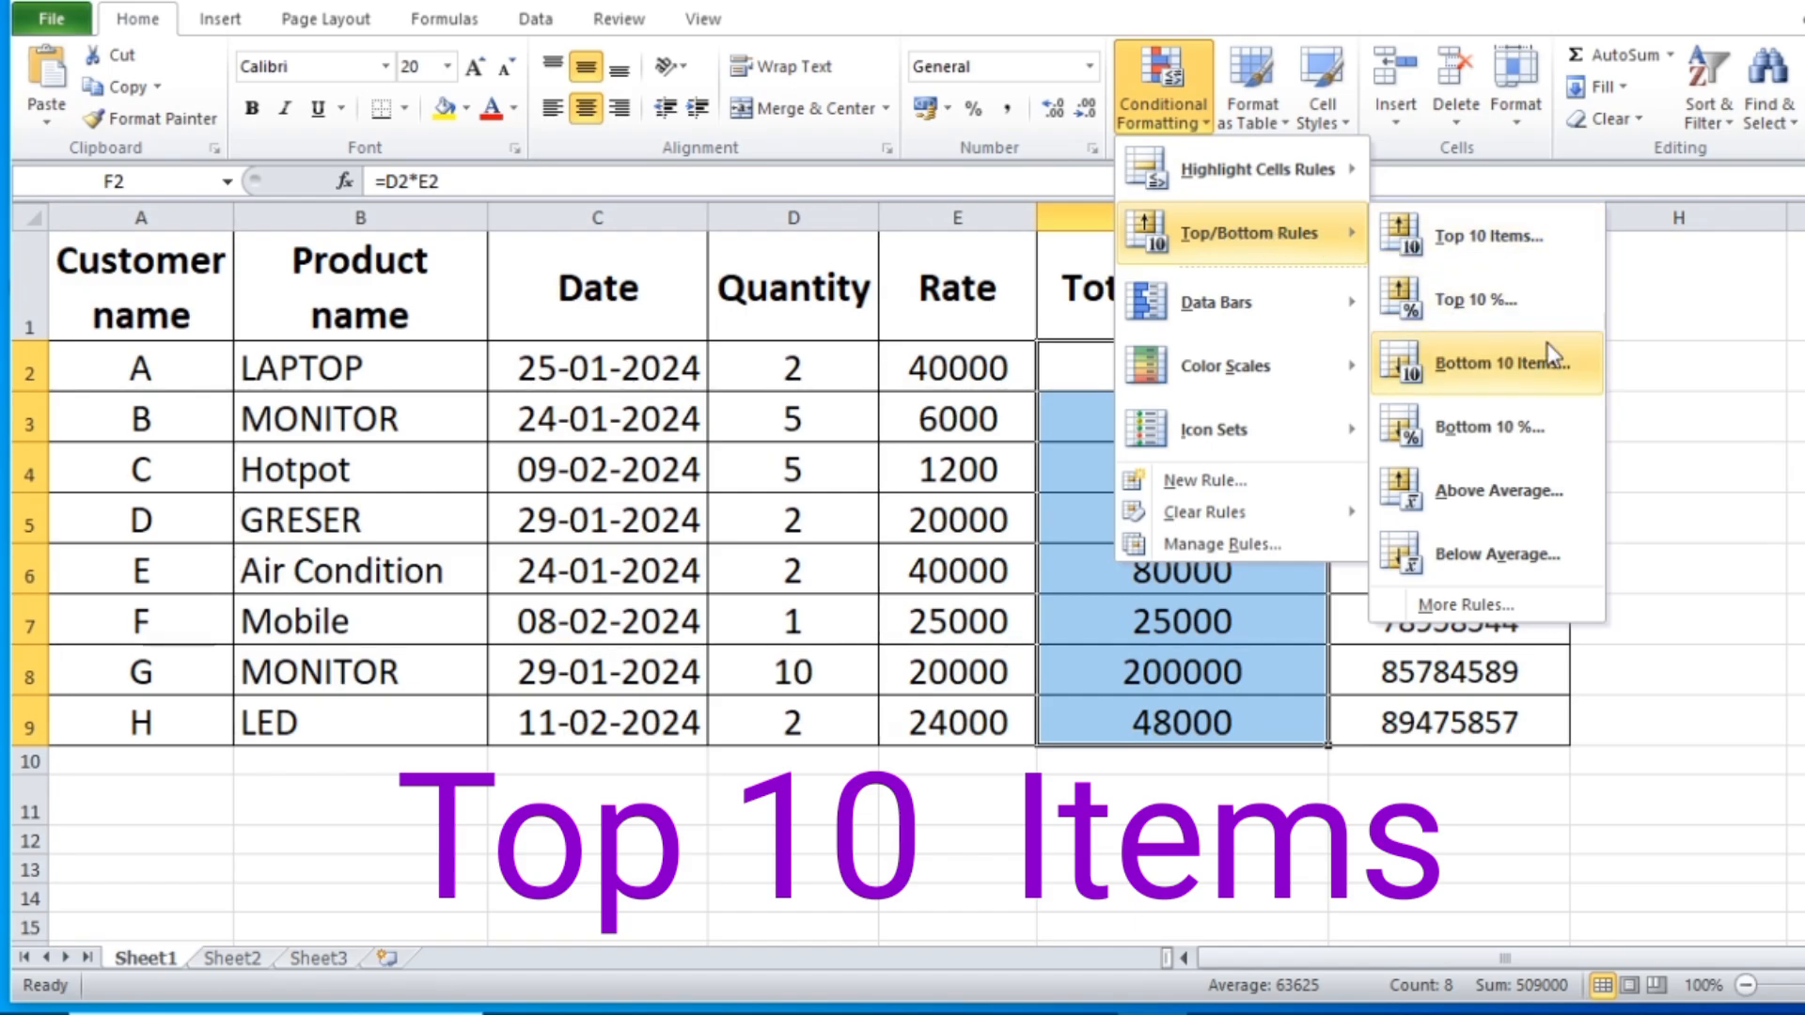
{"action": "left_click", "coordinate": [1486, 237]}
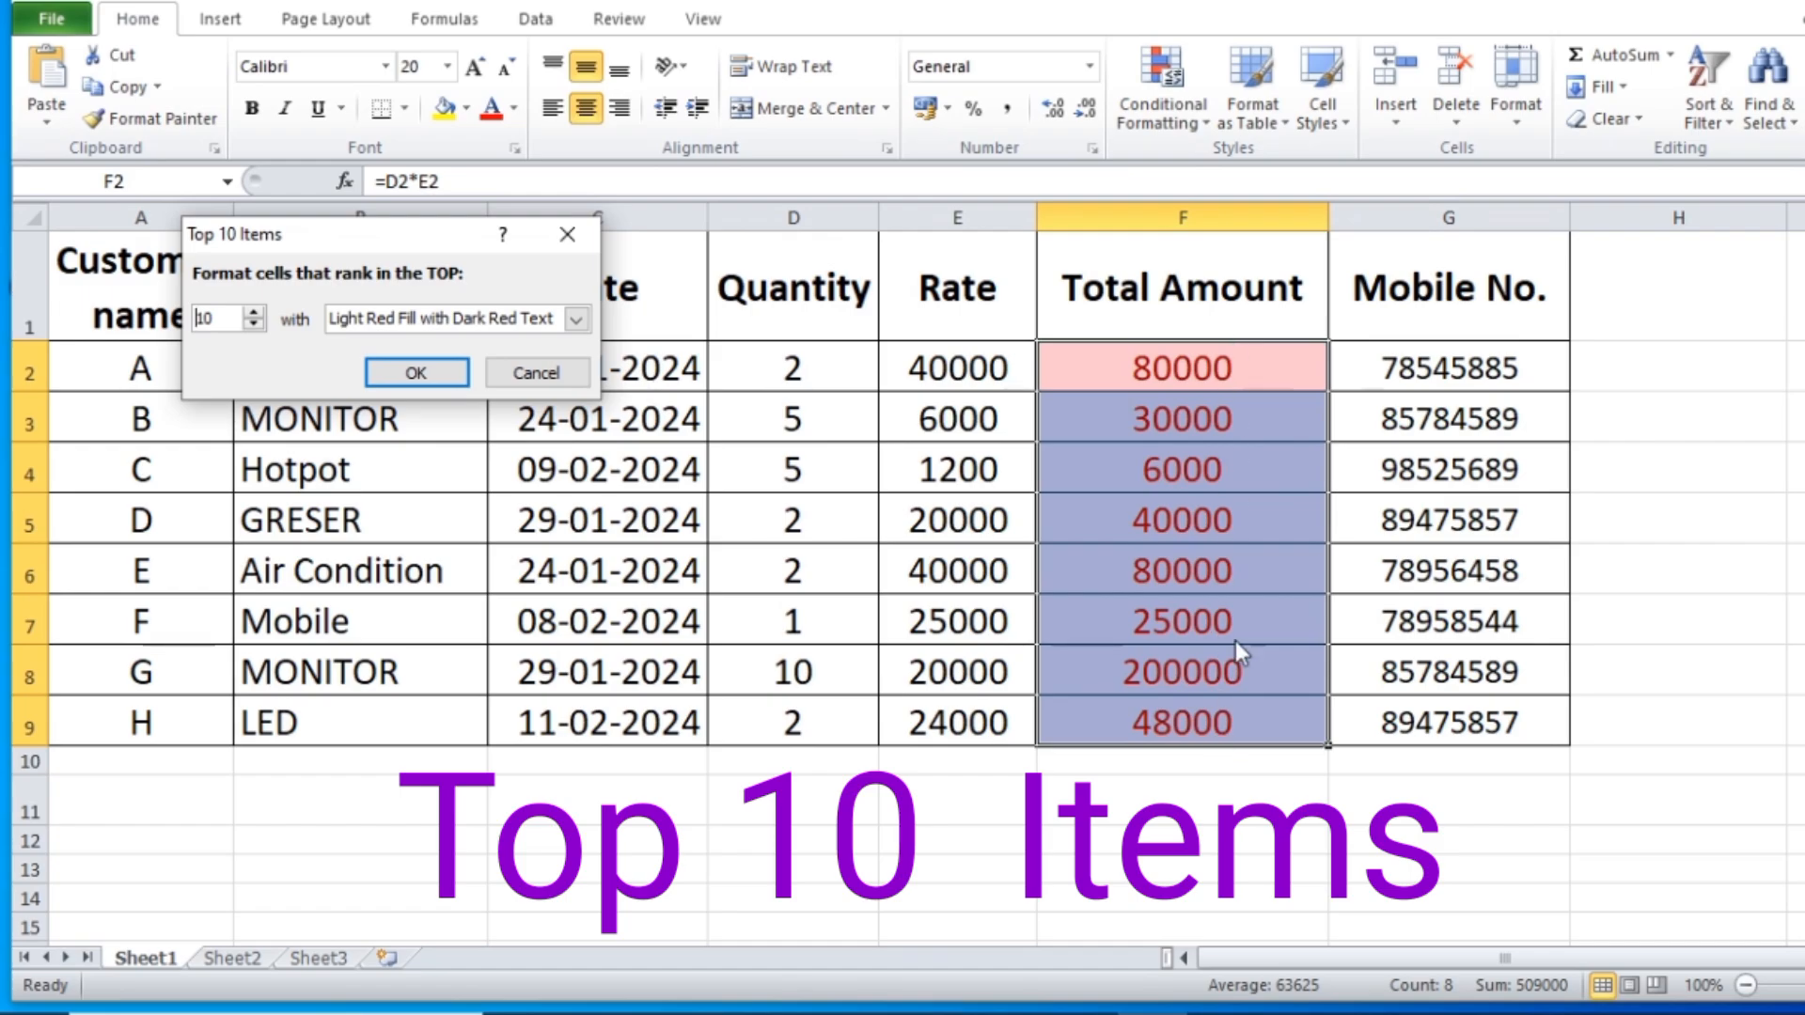
{"action": "left_click", "coordinate": [228, 319]}
{"action": "key", "text": "BackSpace"}
{"action": "key", "text": "BackSpace"}
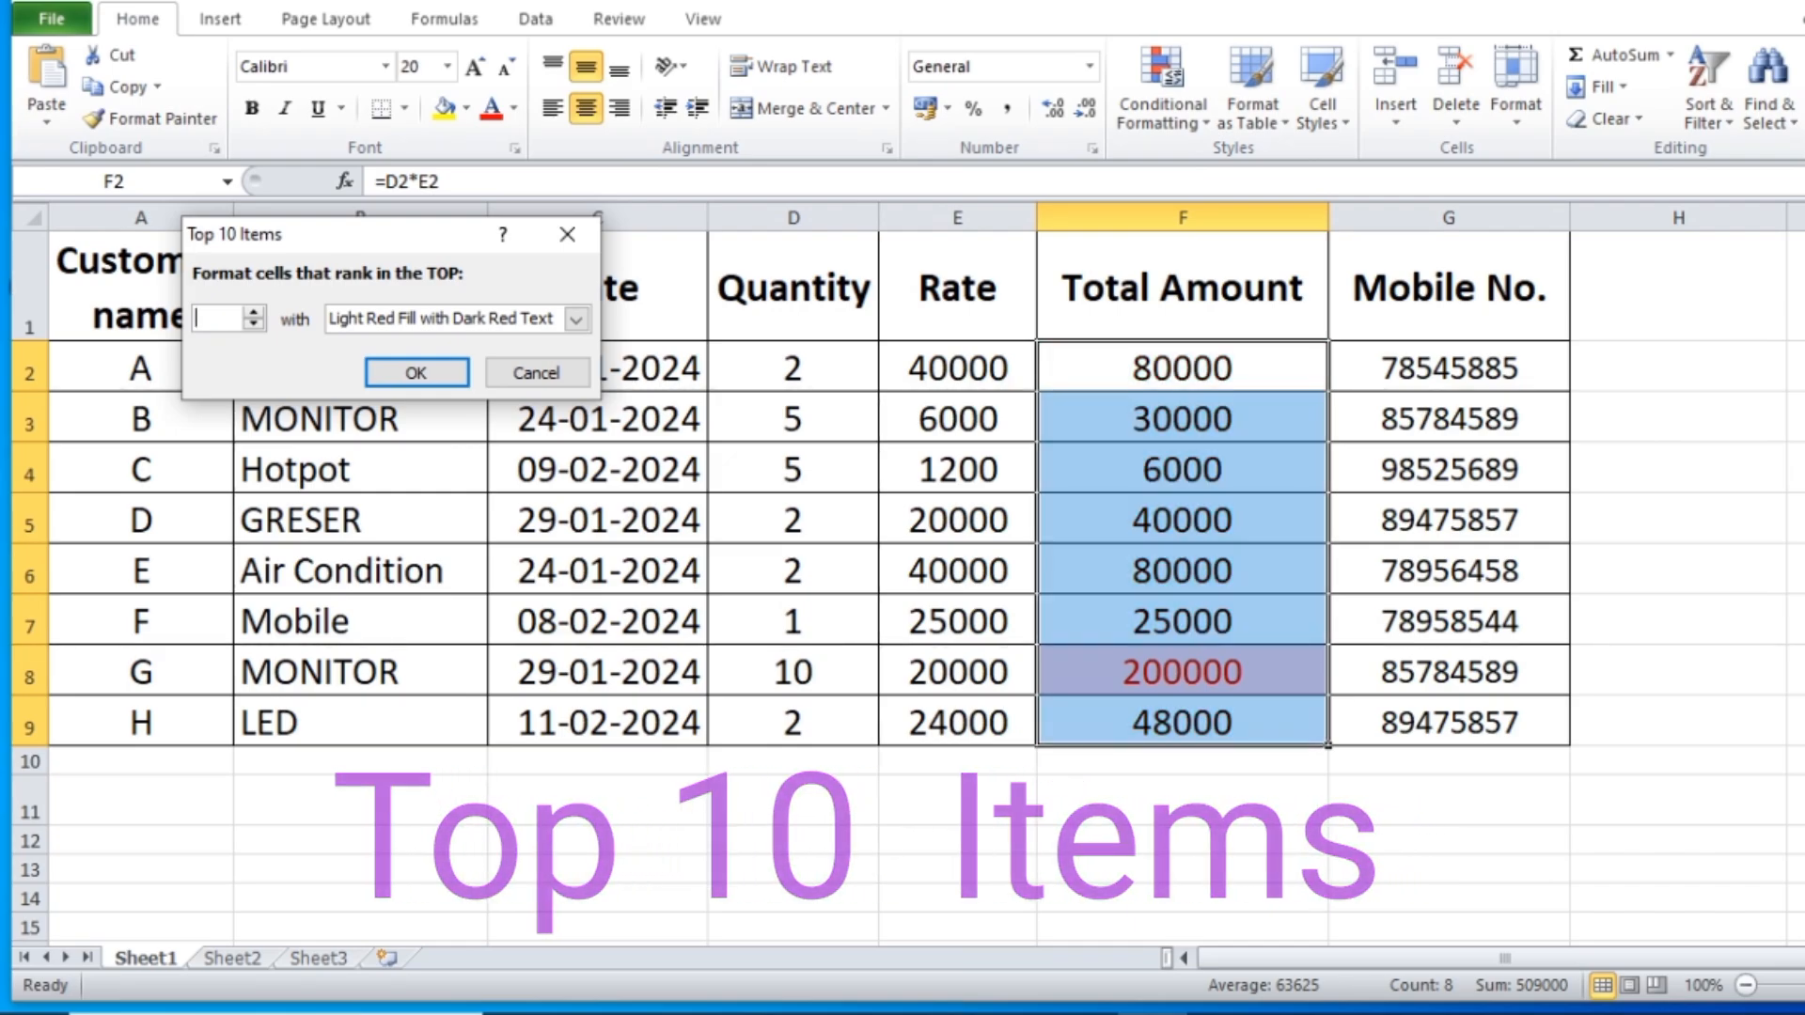
{"action": "type", "text": "4"}
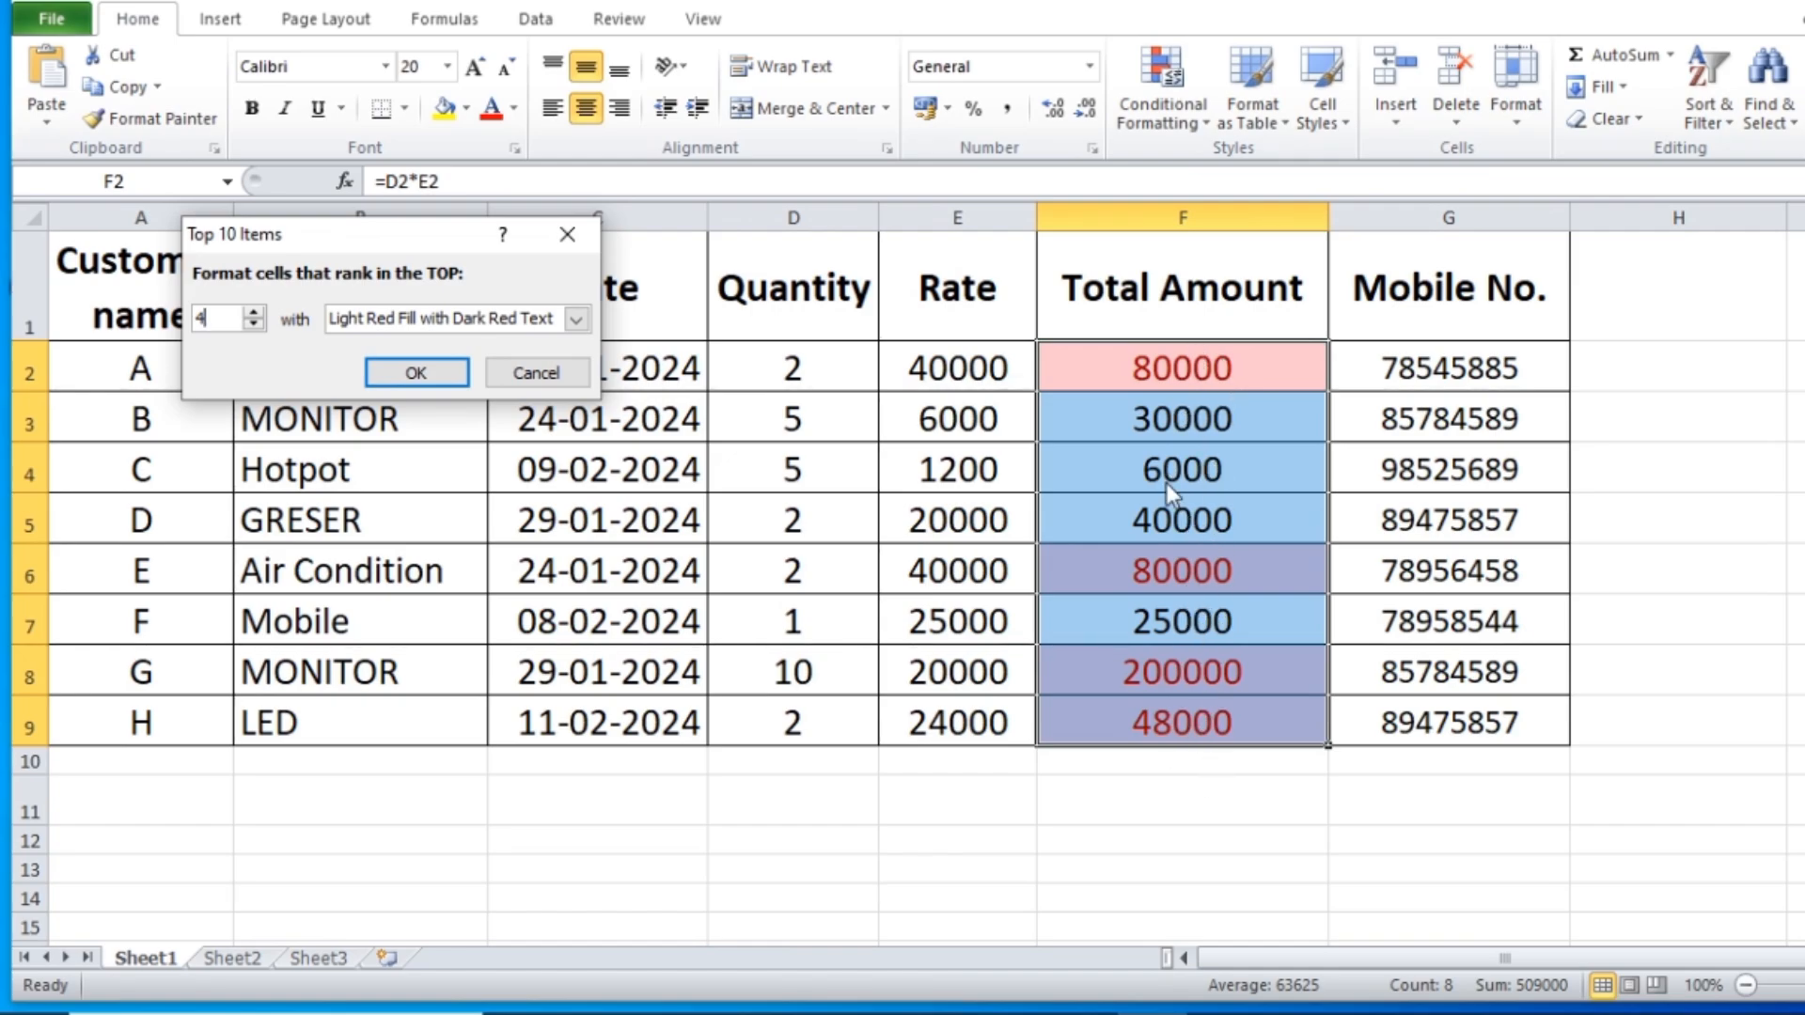
Step: Try 6 top items, apply the Top 10 Items rule with 2 items in light red fill, and undo it
{"action": "key", "text": "BackSpace"}
{"action": "type", "text": "6"}
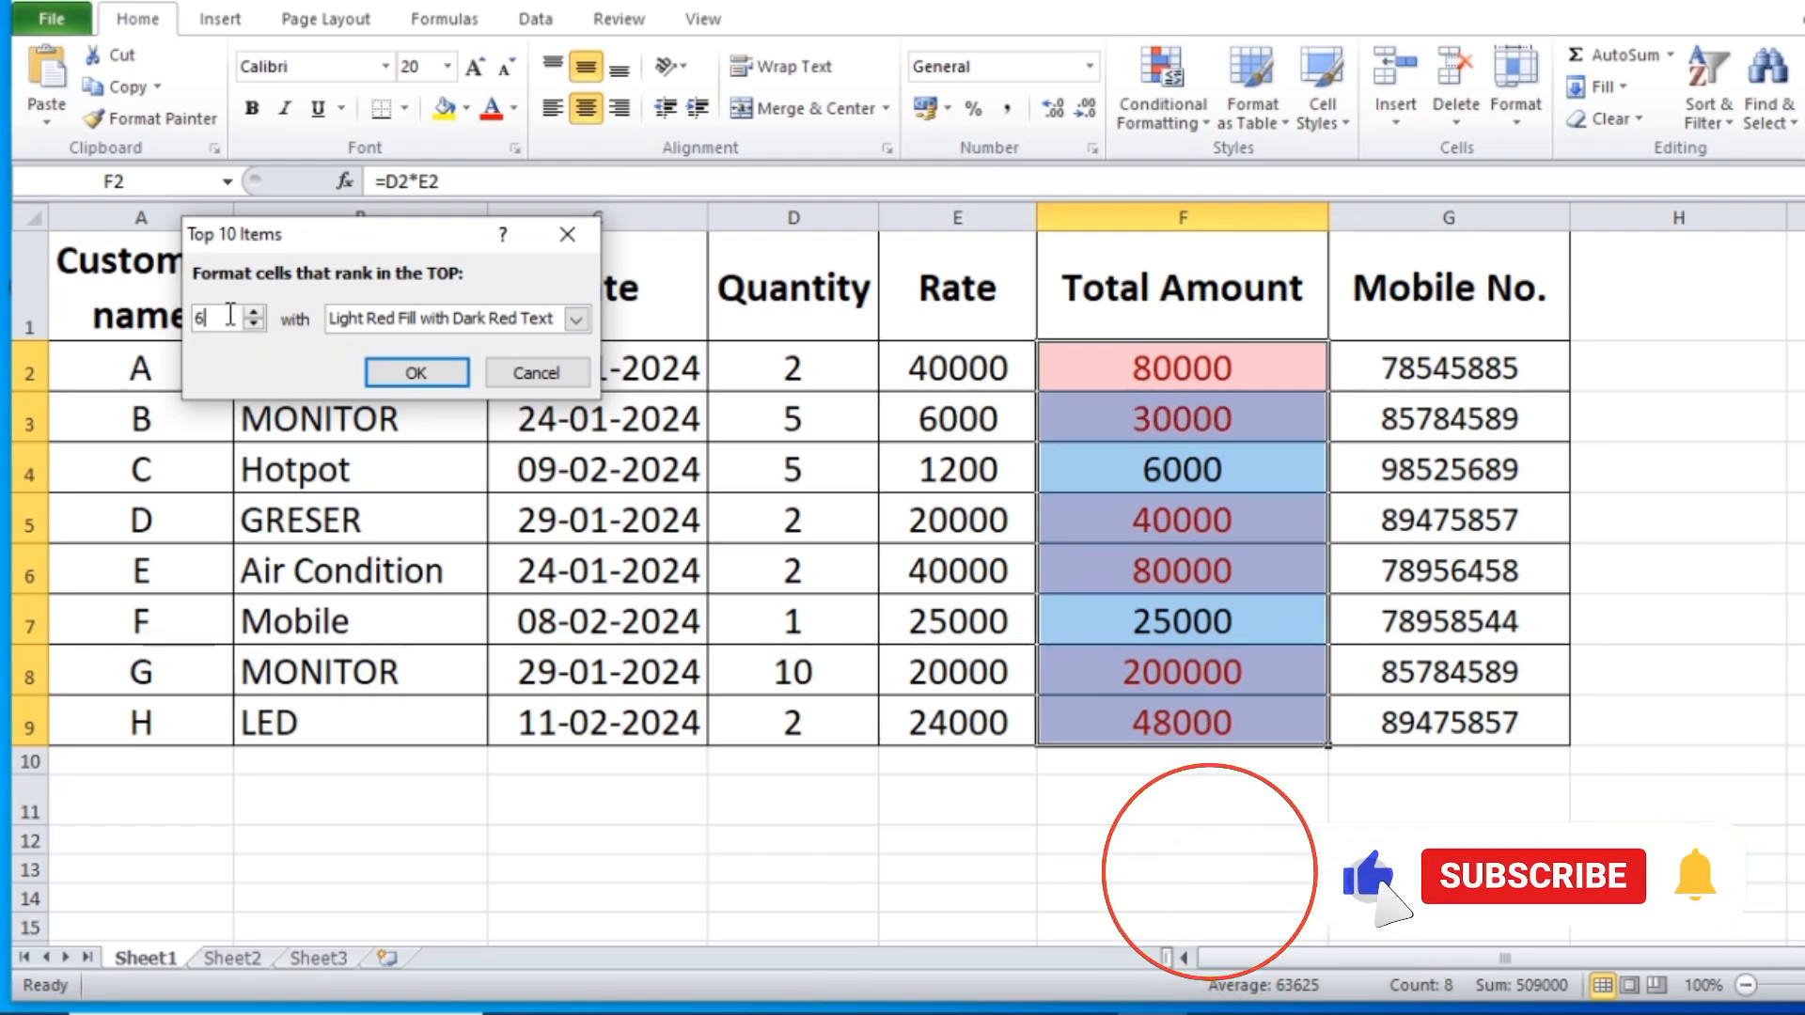
{"action": "left_click_drag", "start_coordinate": [229, 316], "coordinate": [169, 344]}
{"action": "type", "text": "3"}
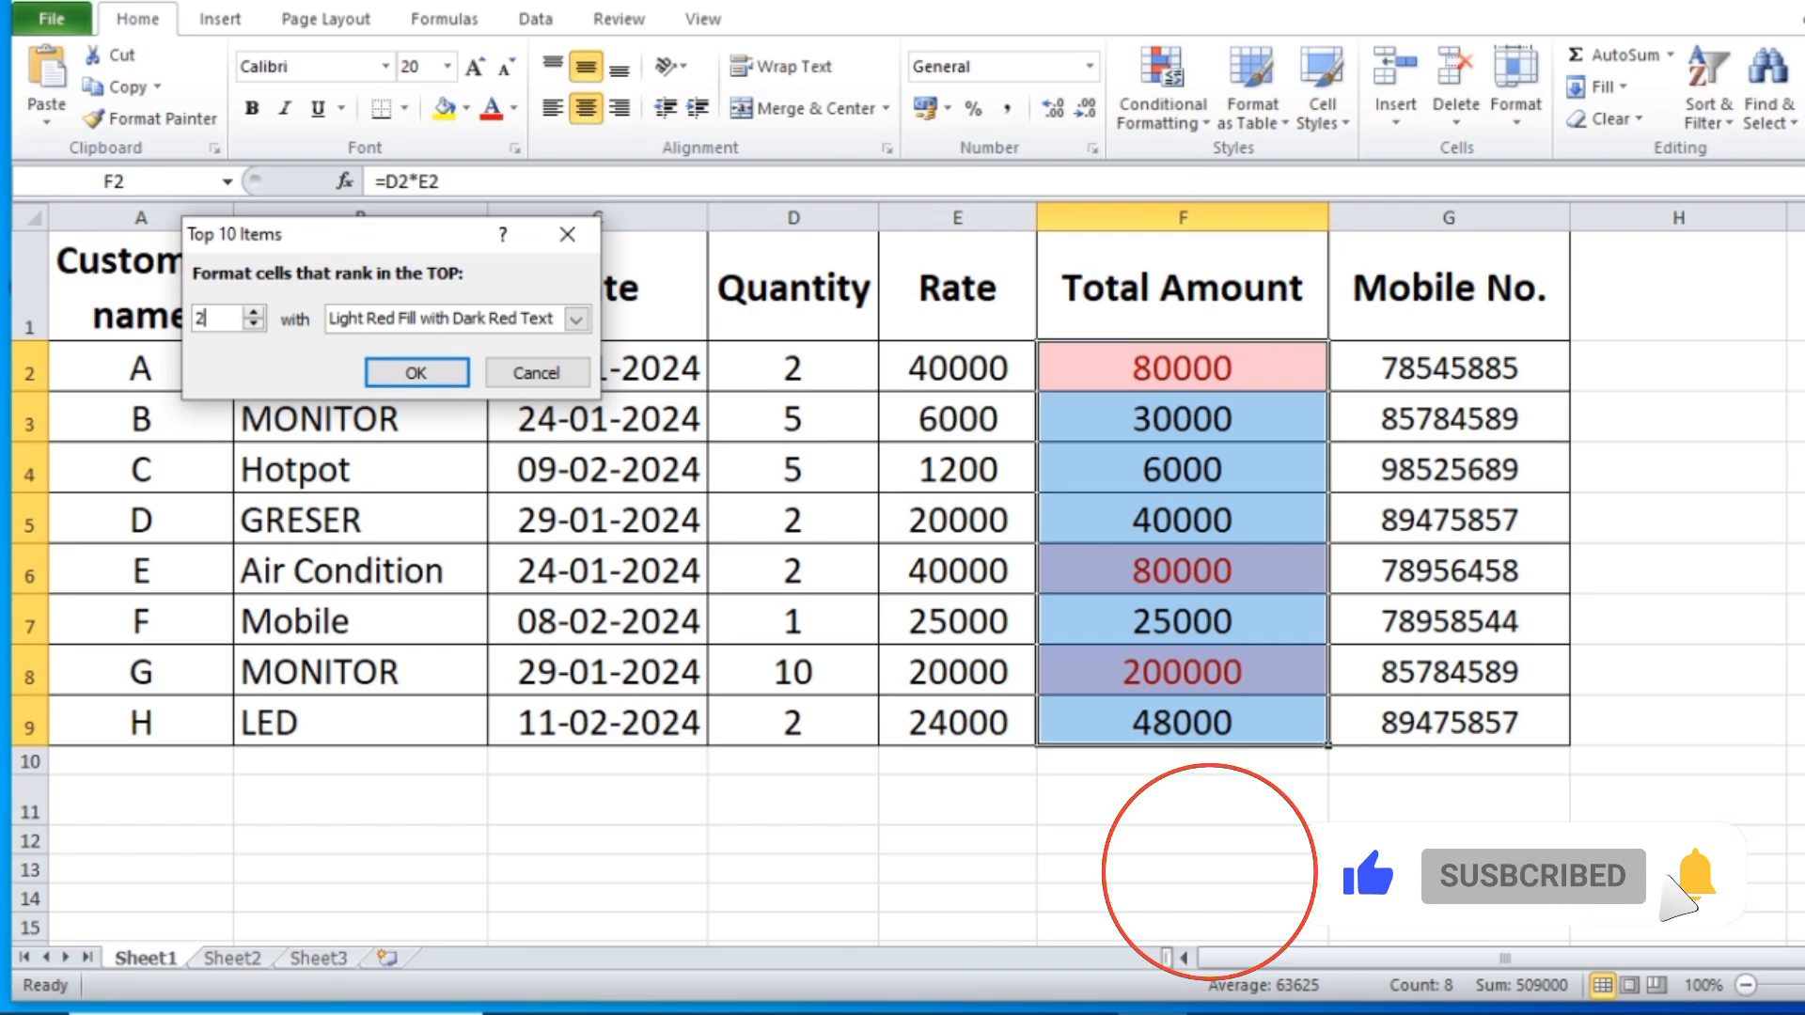
{"action": "key", "text": "Return"}
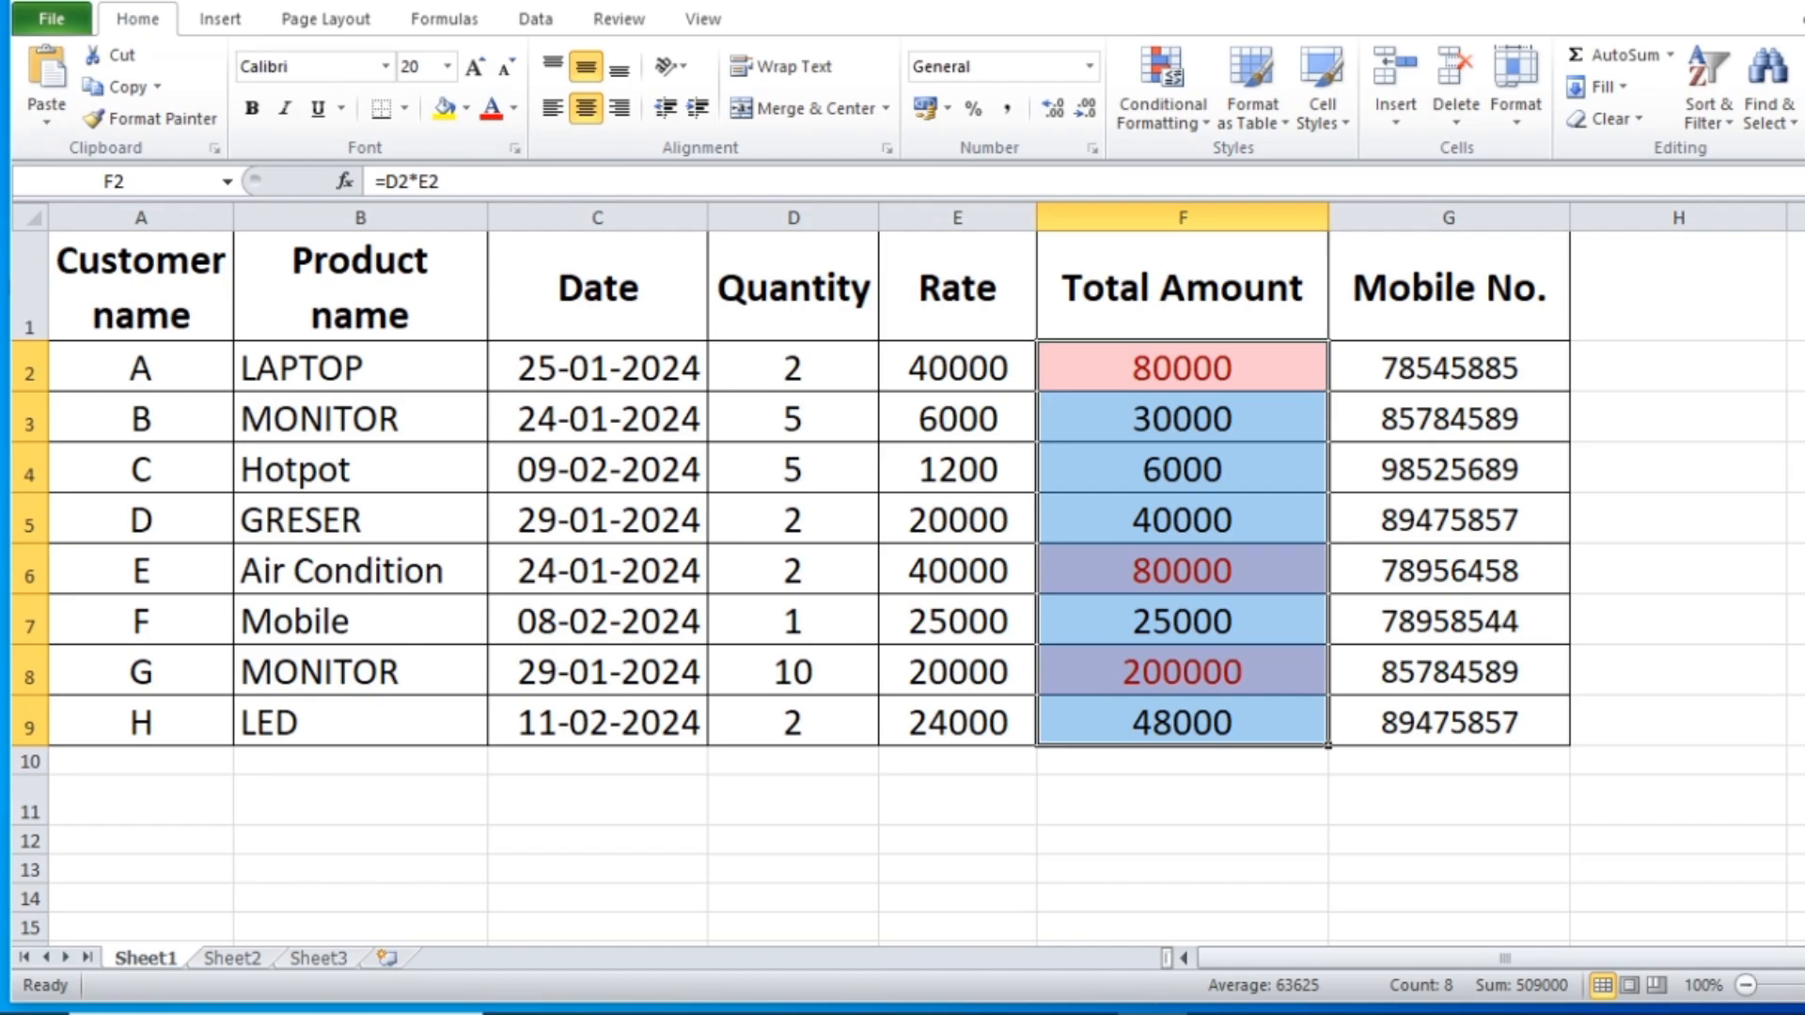
{"action": "key", "text": "ctrl+z"}
{"action": "left_click", "coordinate": [1203, 115]}
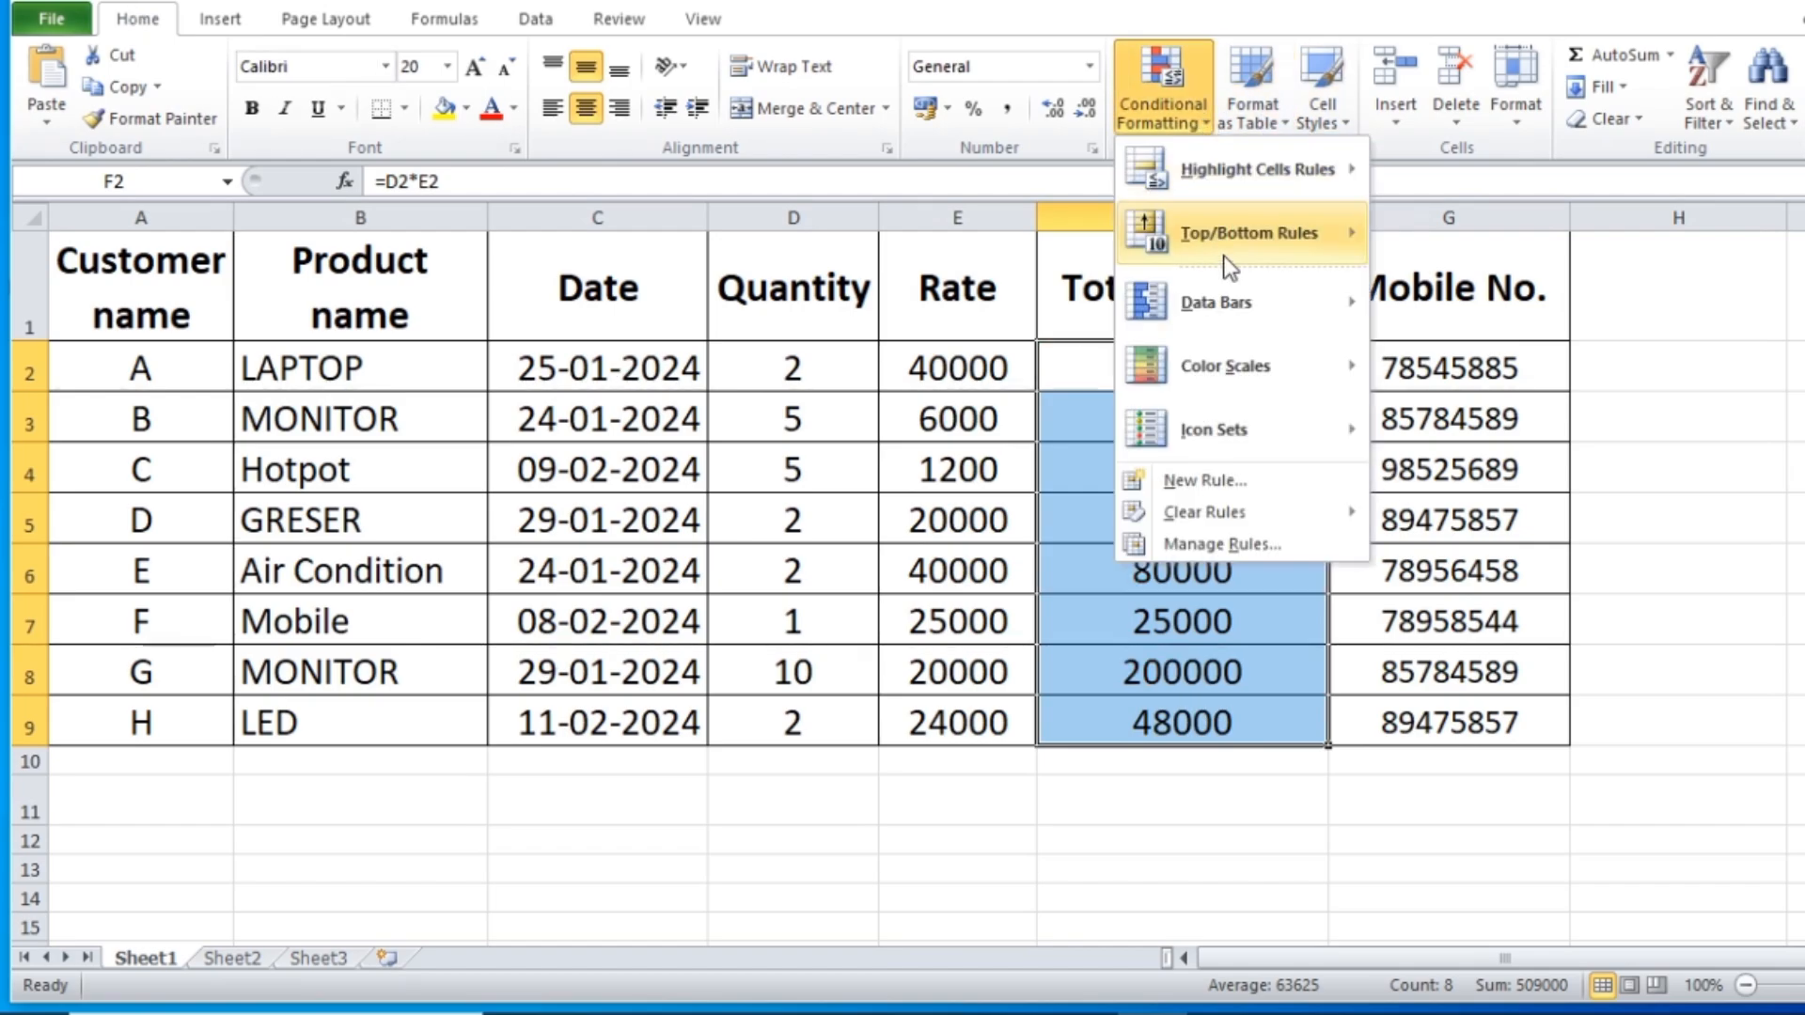
{"action": "mouse_move", "coordinate": [1227, 255]}
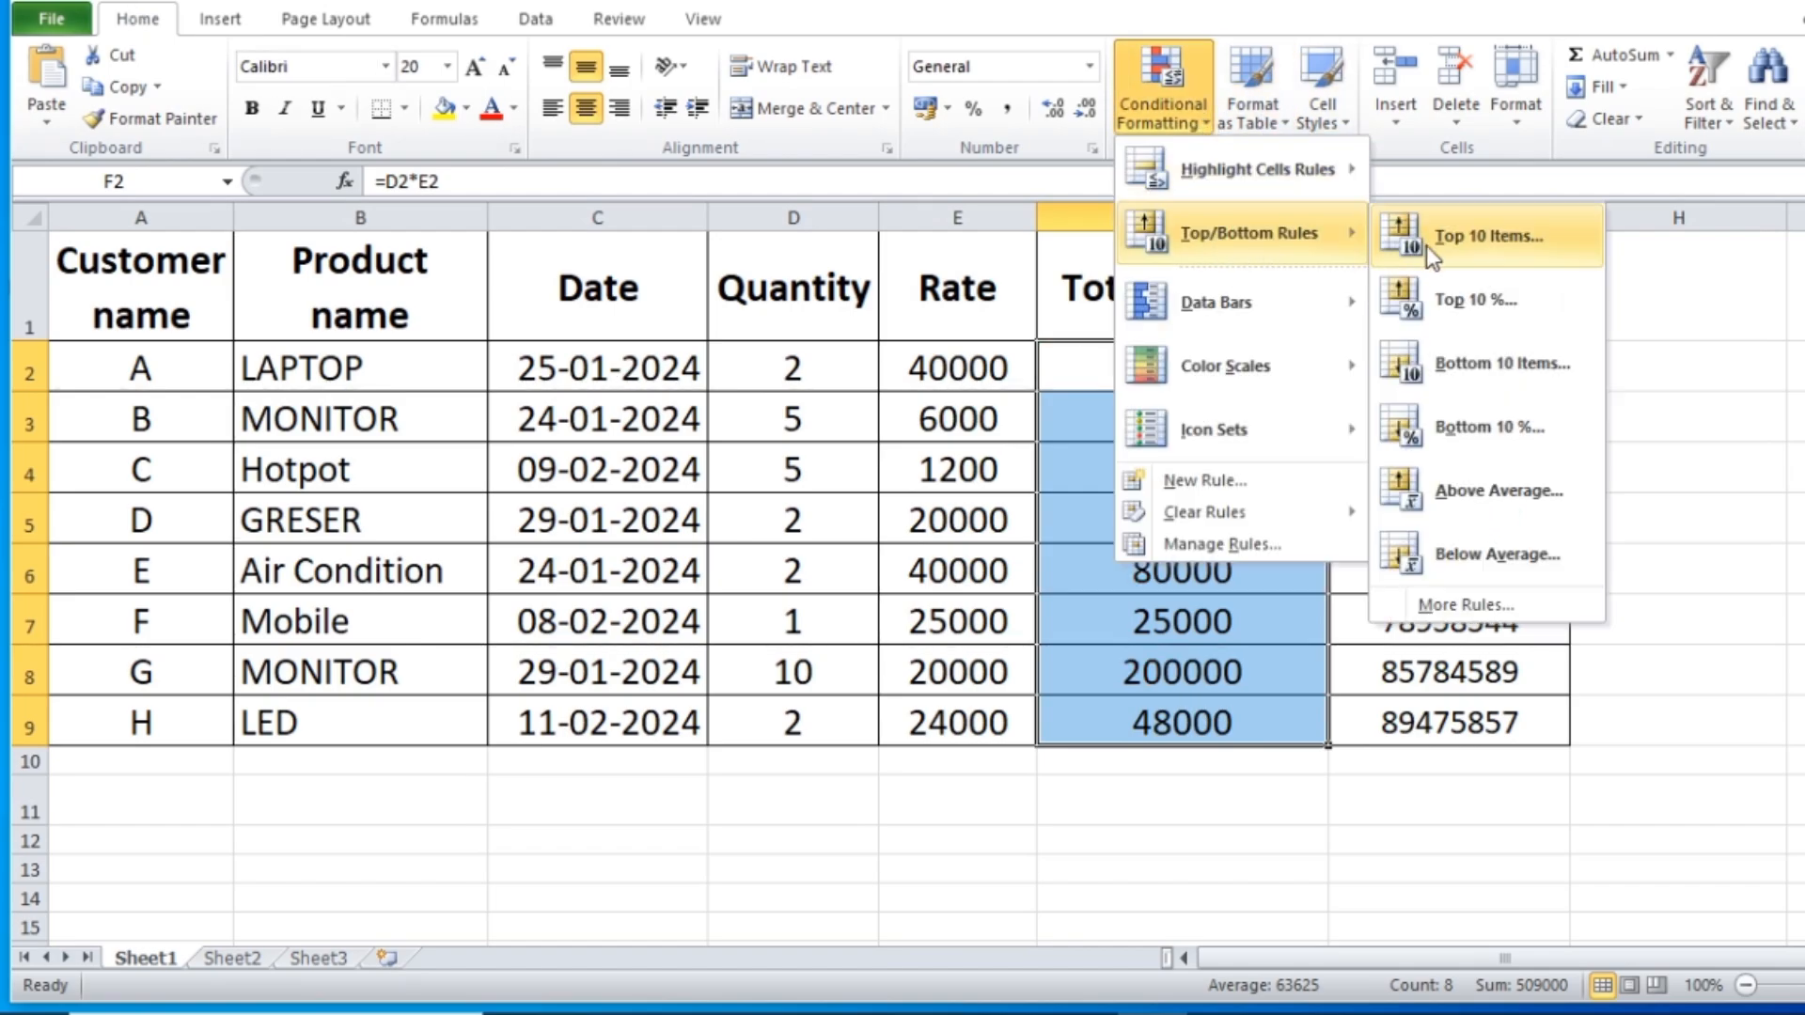
{"action": "left_click", "coordinate": [1697, 355]}
Step: Format the empty cells H2:H11 beside the Mobile No. column as Percentage
{"action": "left_click", "coordinate": [1685, 364]}
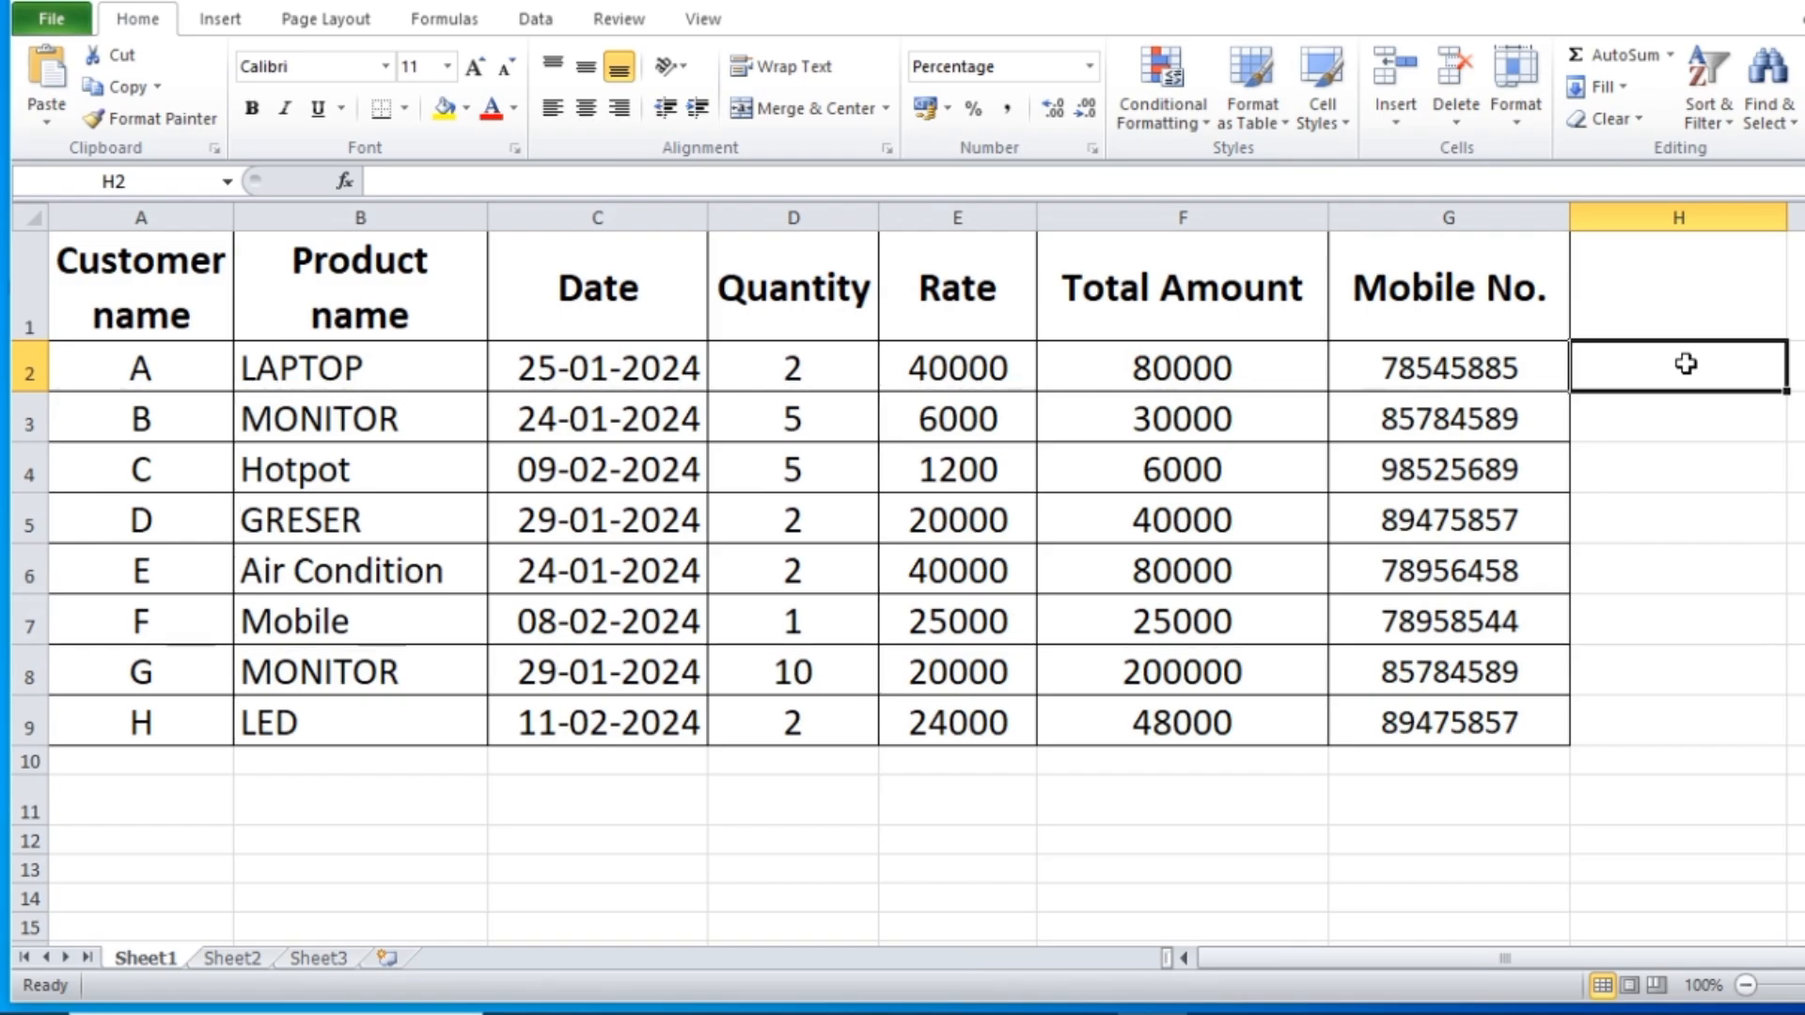
{"action": "left_click_drag", "start_coordinate": [1685, 363], "coordinate": [1712, 818]}
{"action": "left_click", "coordinate": [1089, 66]}
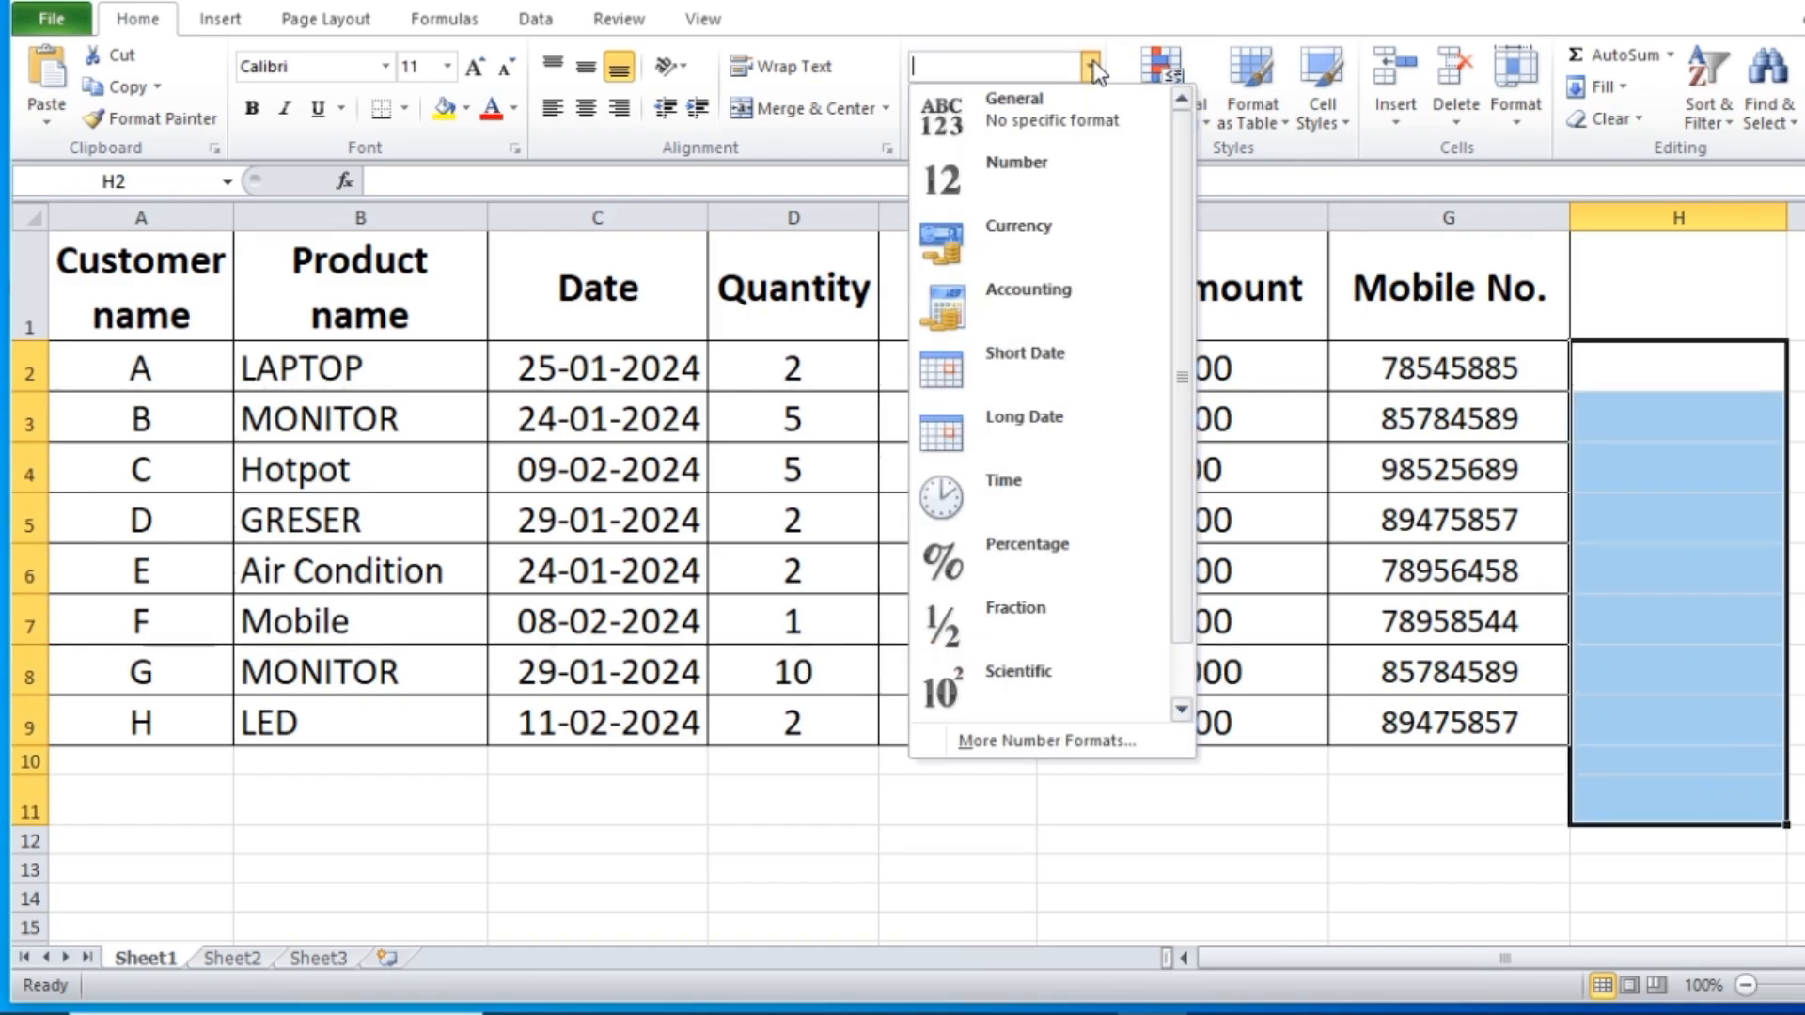
{"action": "left_click", "coordinate": [1038, 572]}
Step: Fill cells H2:H8 with the percentages 54, 87, 58, 45, 79, 78 and 54
{"action": "left_click", "coordinate": [1656, 374]}
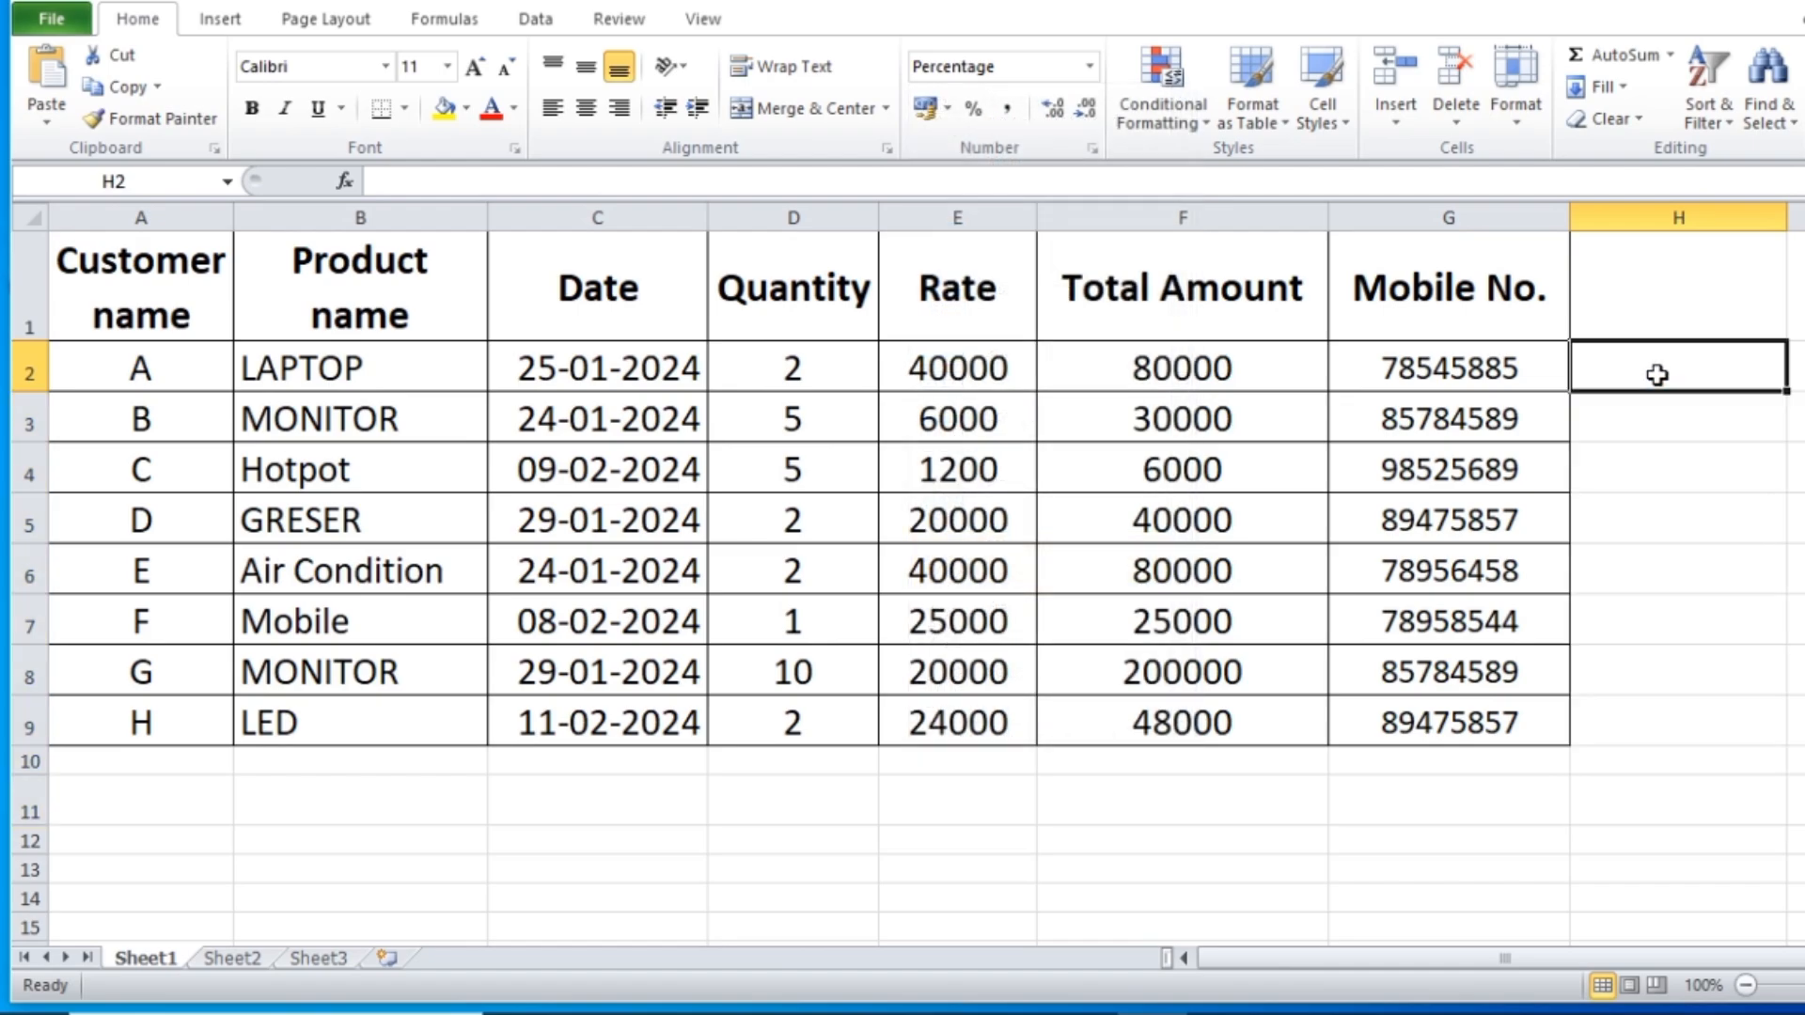
{"action": "type", "text": "54"}
{"action": "key", "text": "Return"}
{"action": "type", "text": "87"}
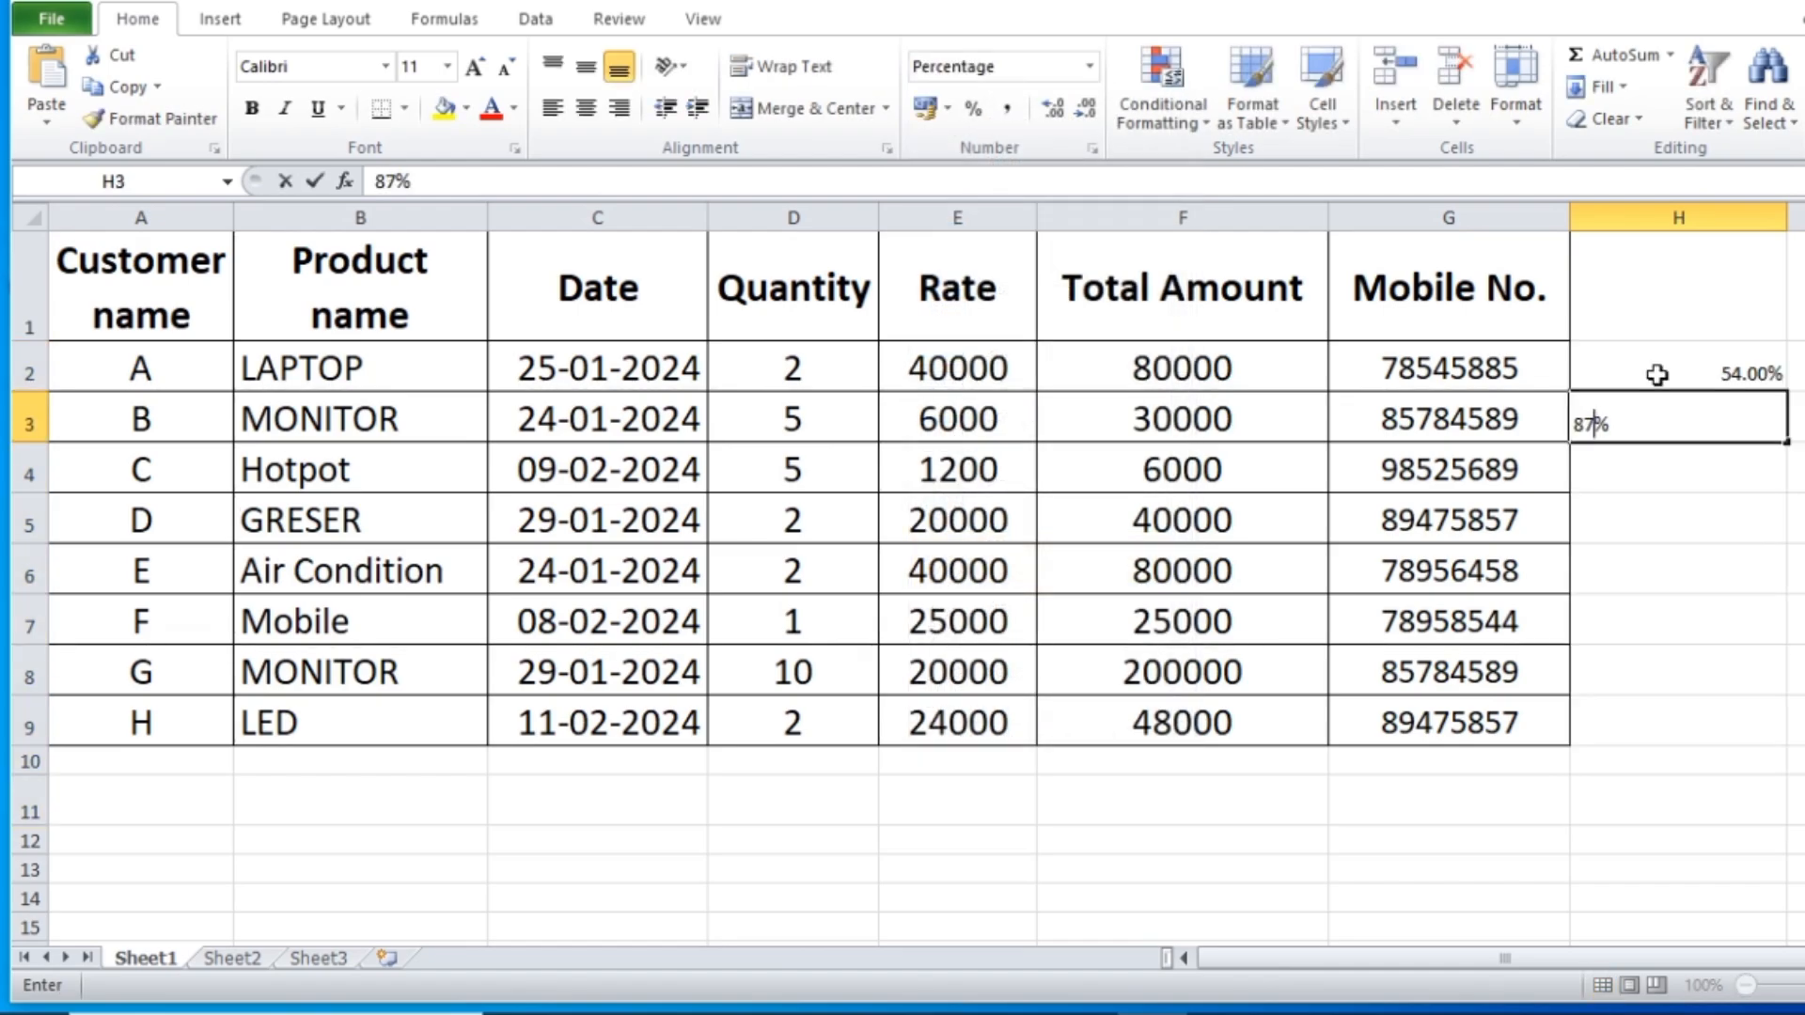
{"action": "key", "text": "Return"}
{"action": "type", "text": "58"}
{"action": "key", "text": "Return"}
{"action": "type", "text": "45"}
{"action": "key", "text": "Return"}
{"action": "type", "text": "7"}
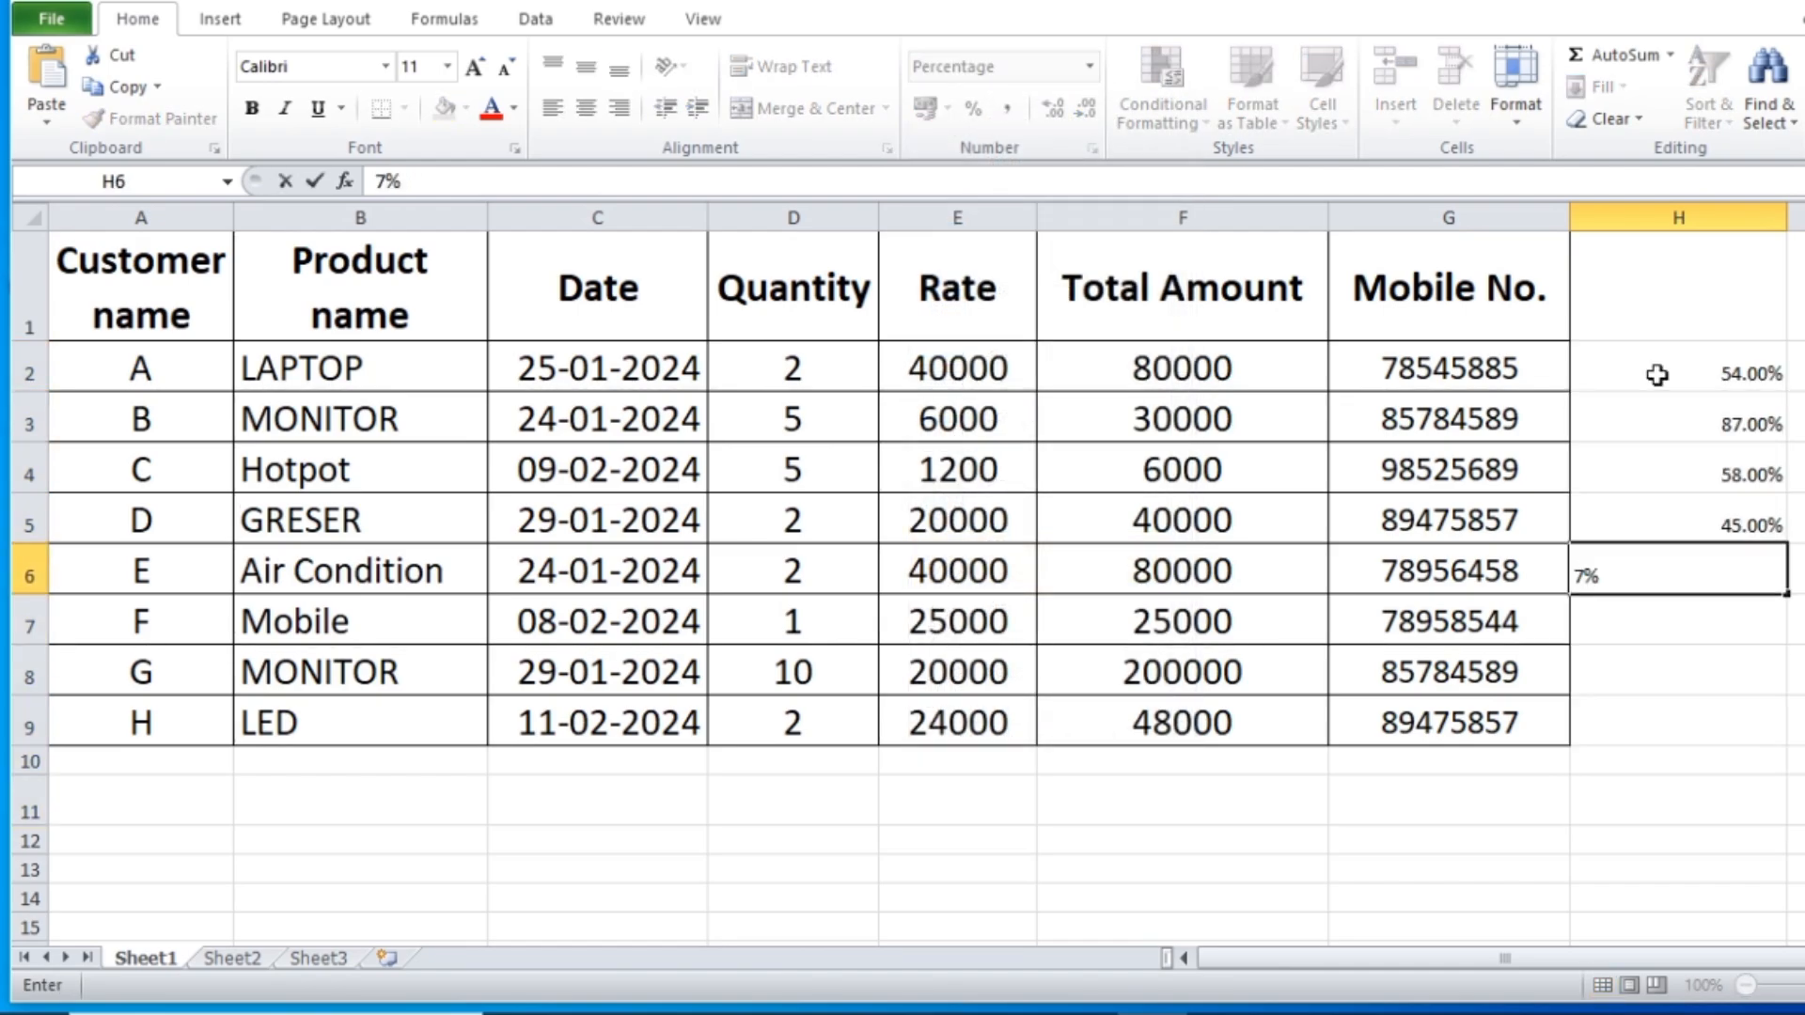
{"action": "type", "text": "9"}
{"action": "key", "text": "Return"}
{"action": "type", "text": "78"}
{"action": "key", "text": "Return"}
{"action": "type", "text": "5"}
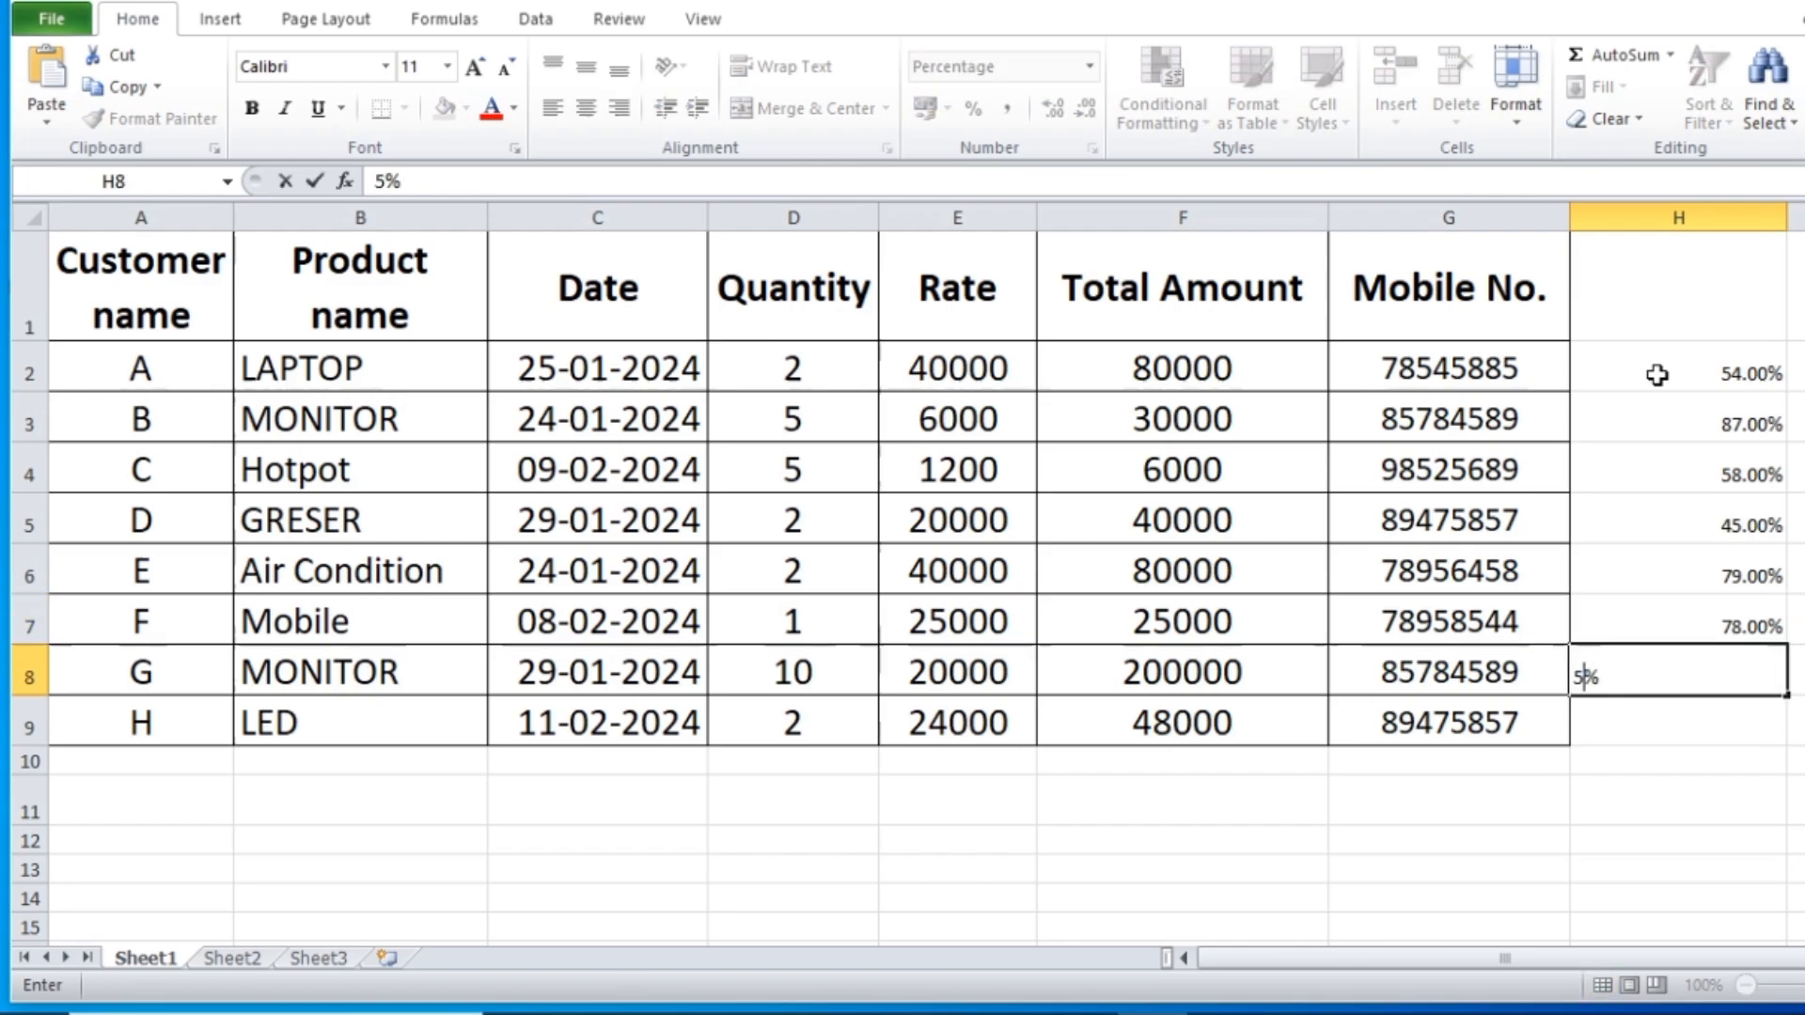
{"action": "type", "text": "4"}
{"action": "key", "text": "Return"}
{"action": "left_click", "coordinate": [1780, 794]}
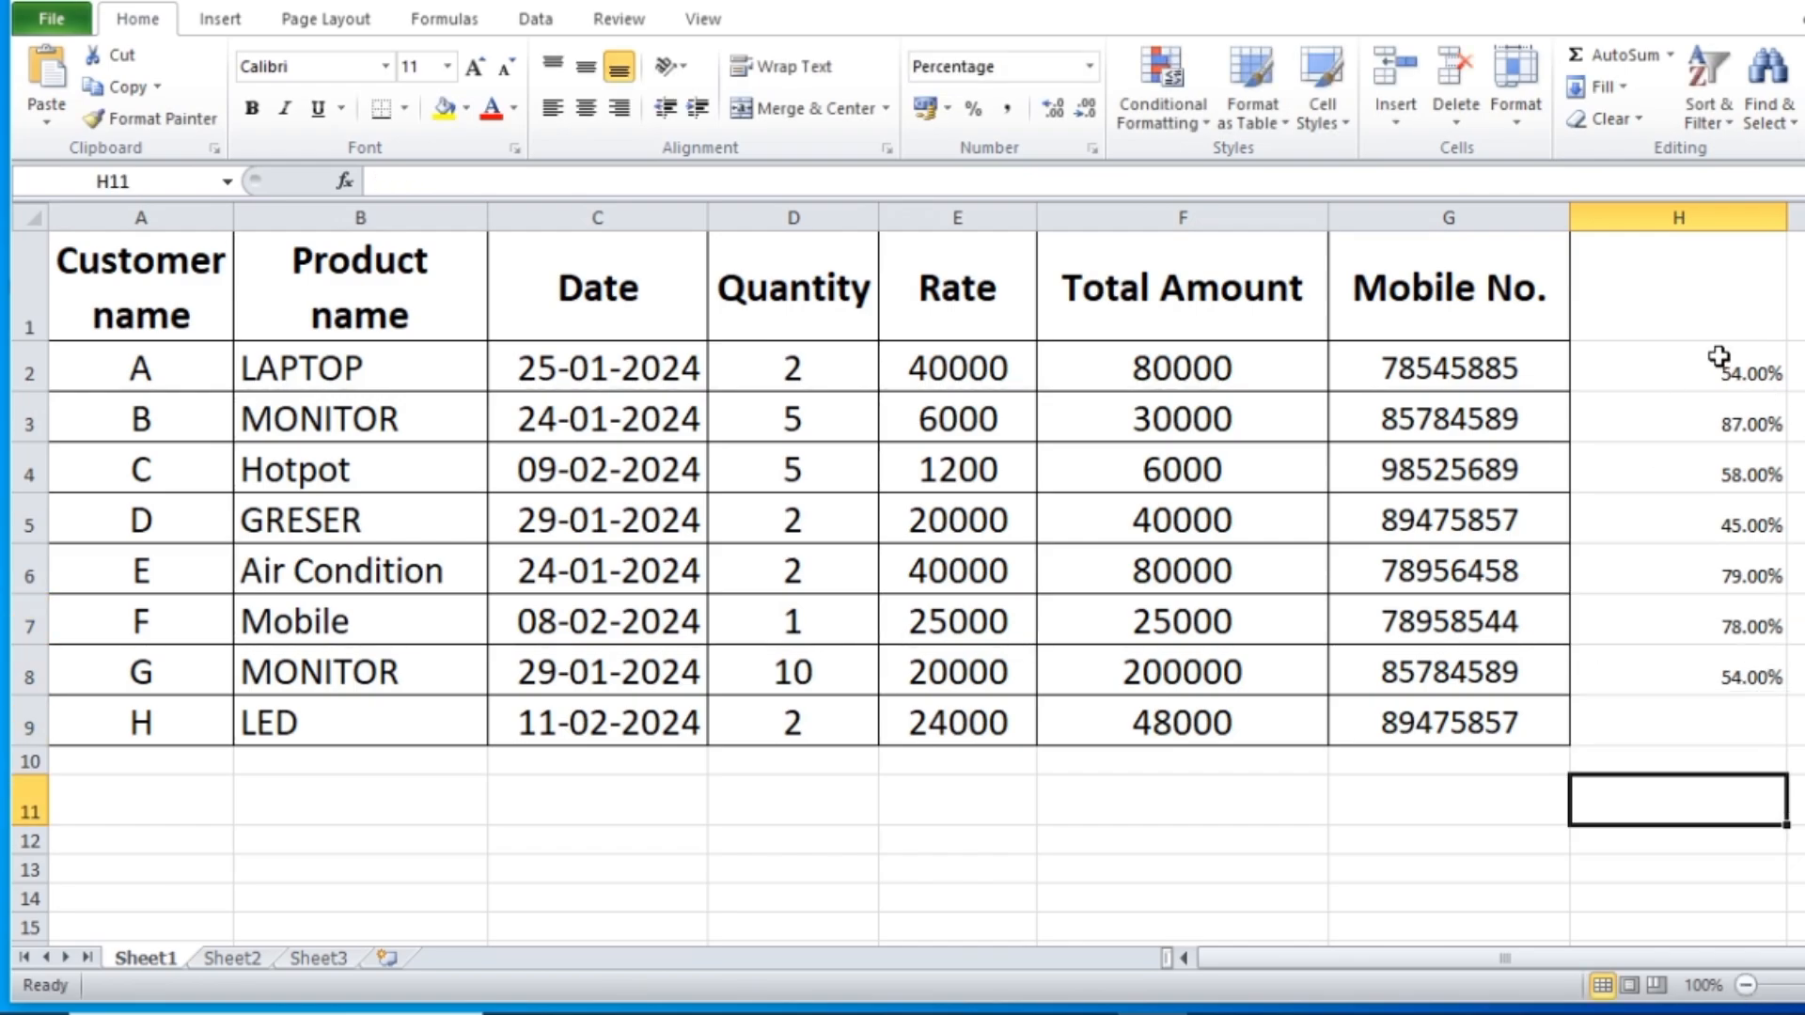
Step: Apply a Top 10 % rule at 10% with Light Red Fill with Dark Red Text to the percentages in H2:H8
{"action": "left_click_drag", "start_coordinate": [1719, 356], "coordinate": [1760, 679]}
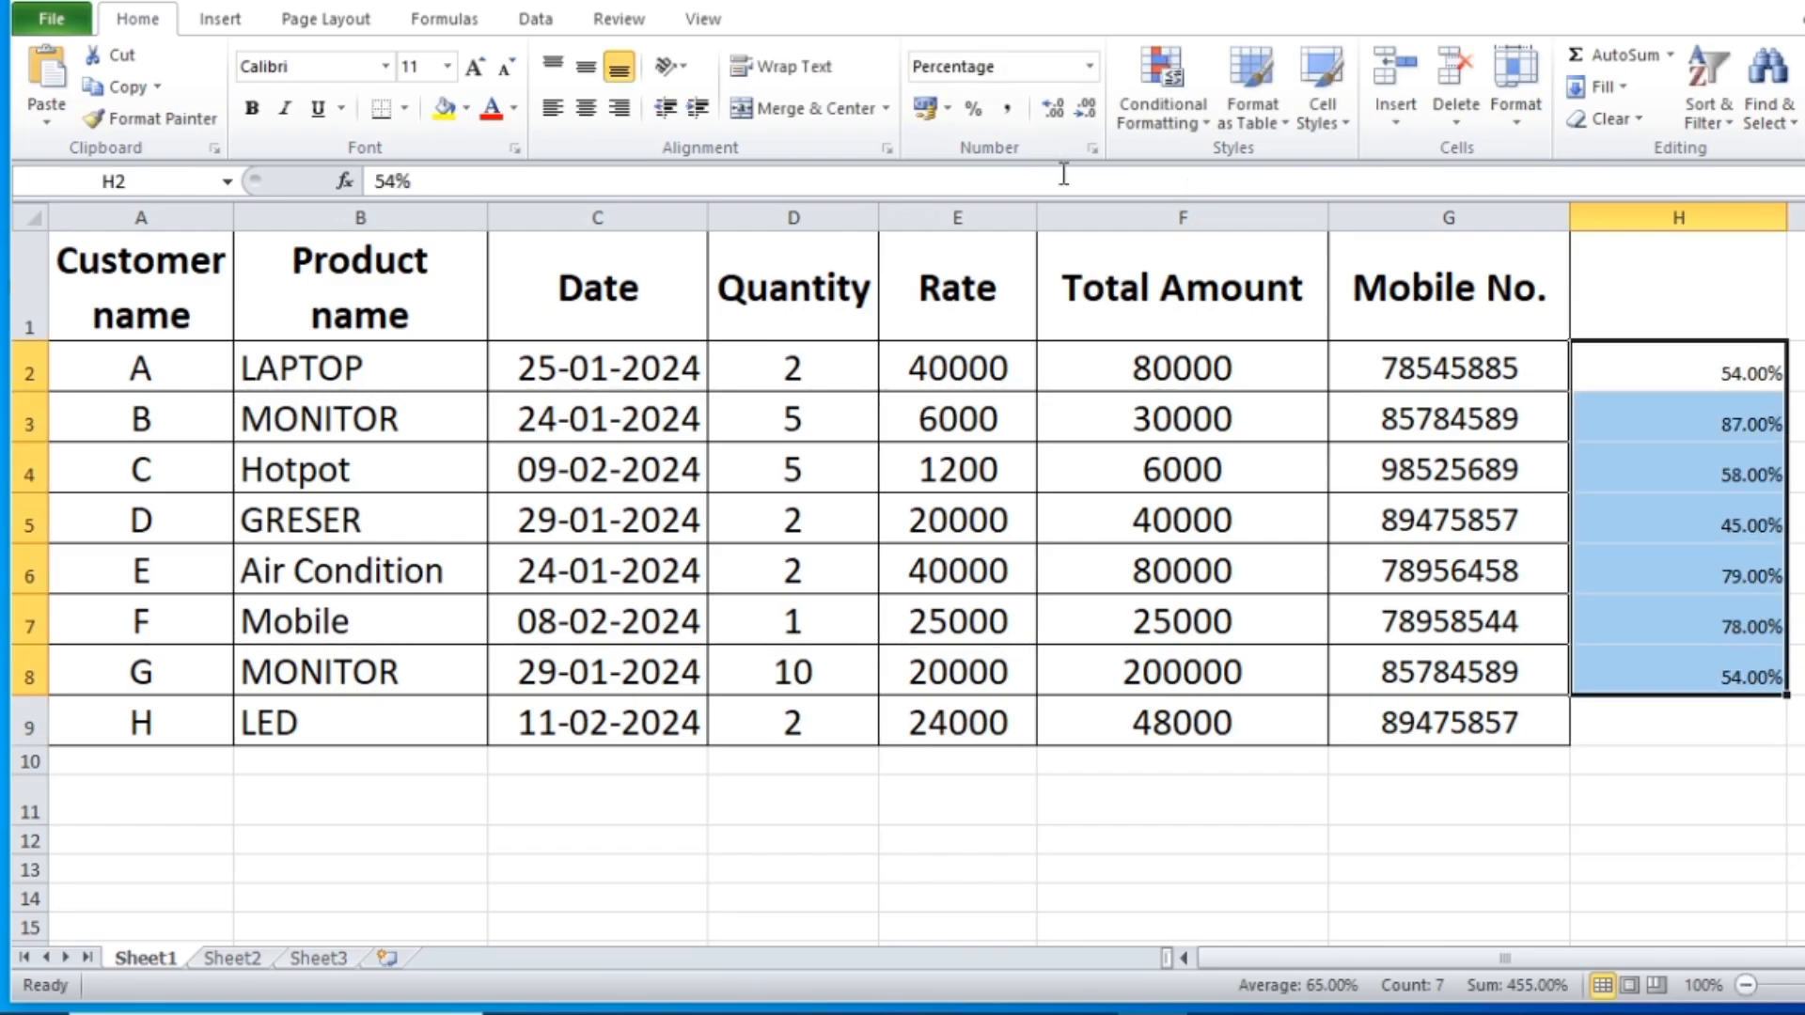
{"action": "left_click", "coordinate": [1170, 125]}
{"action": "mouse_move", "coordinate": [1214, 250]}
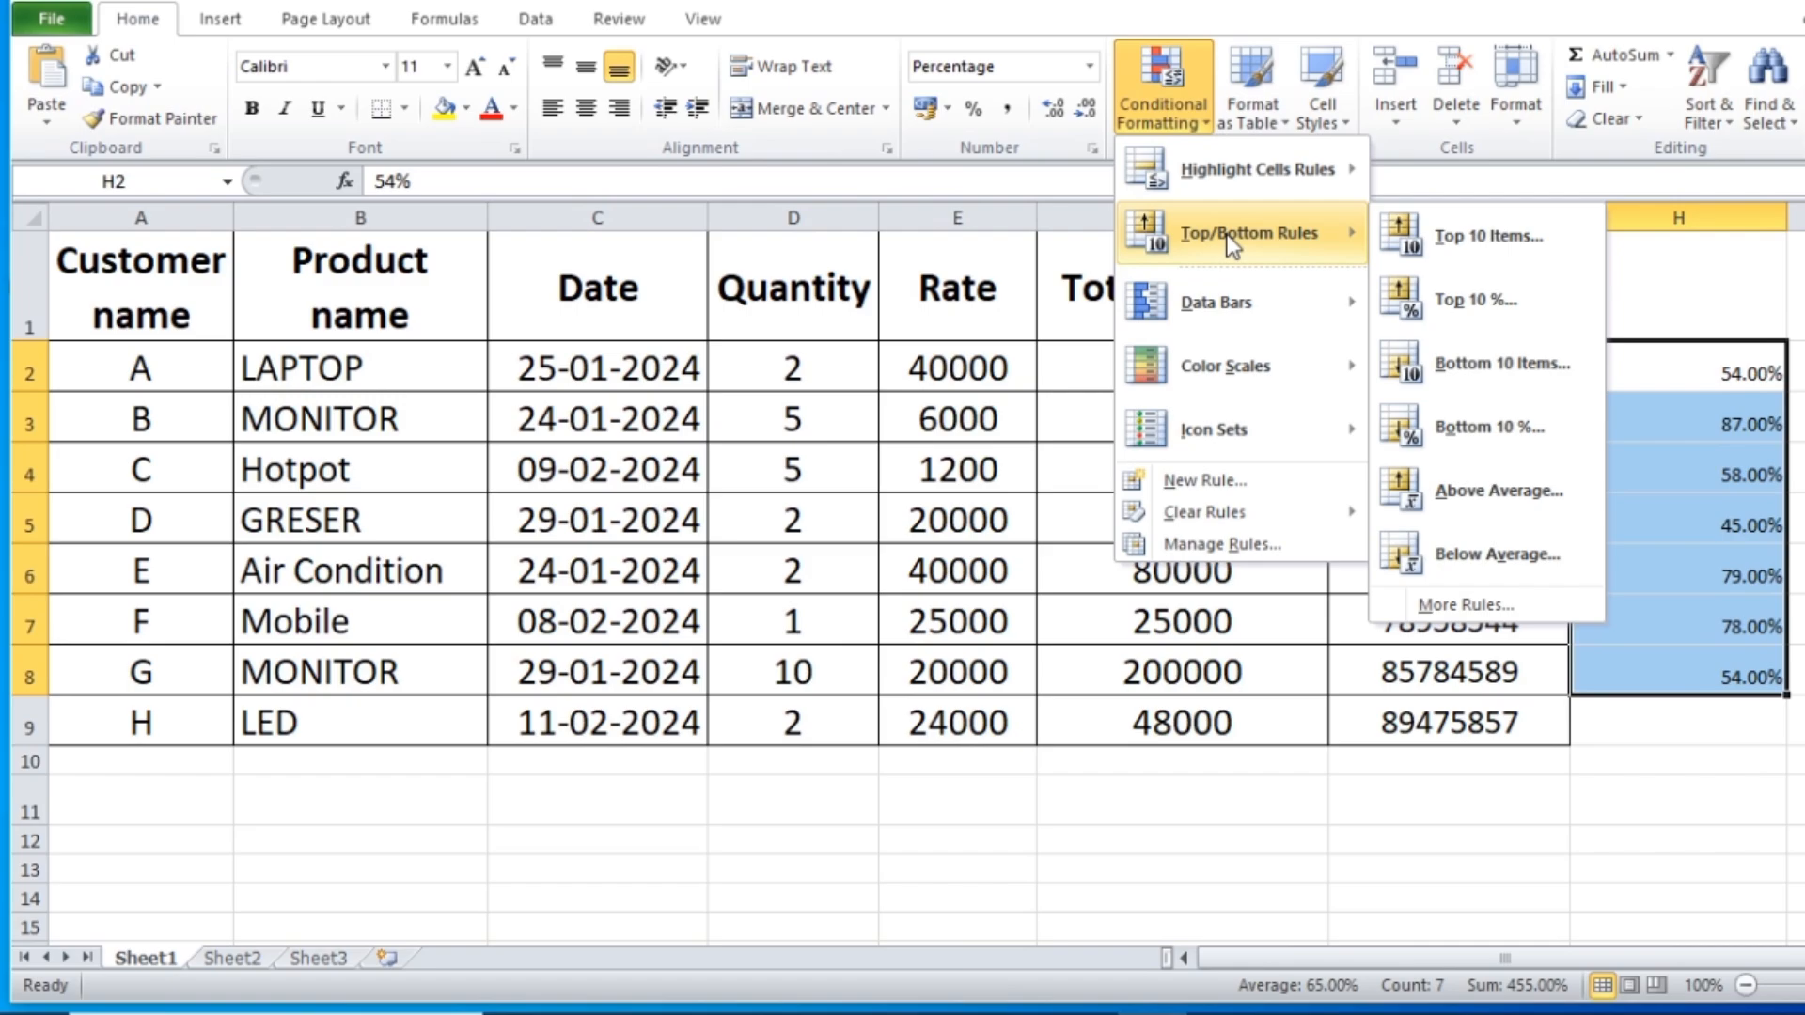
{"action": "left_click", "coordinate": [1485, 302]}
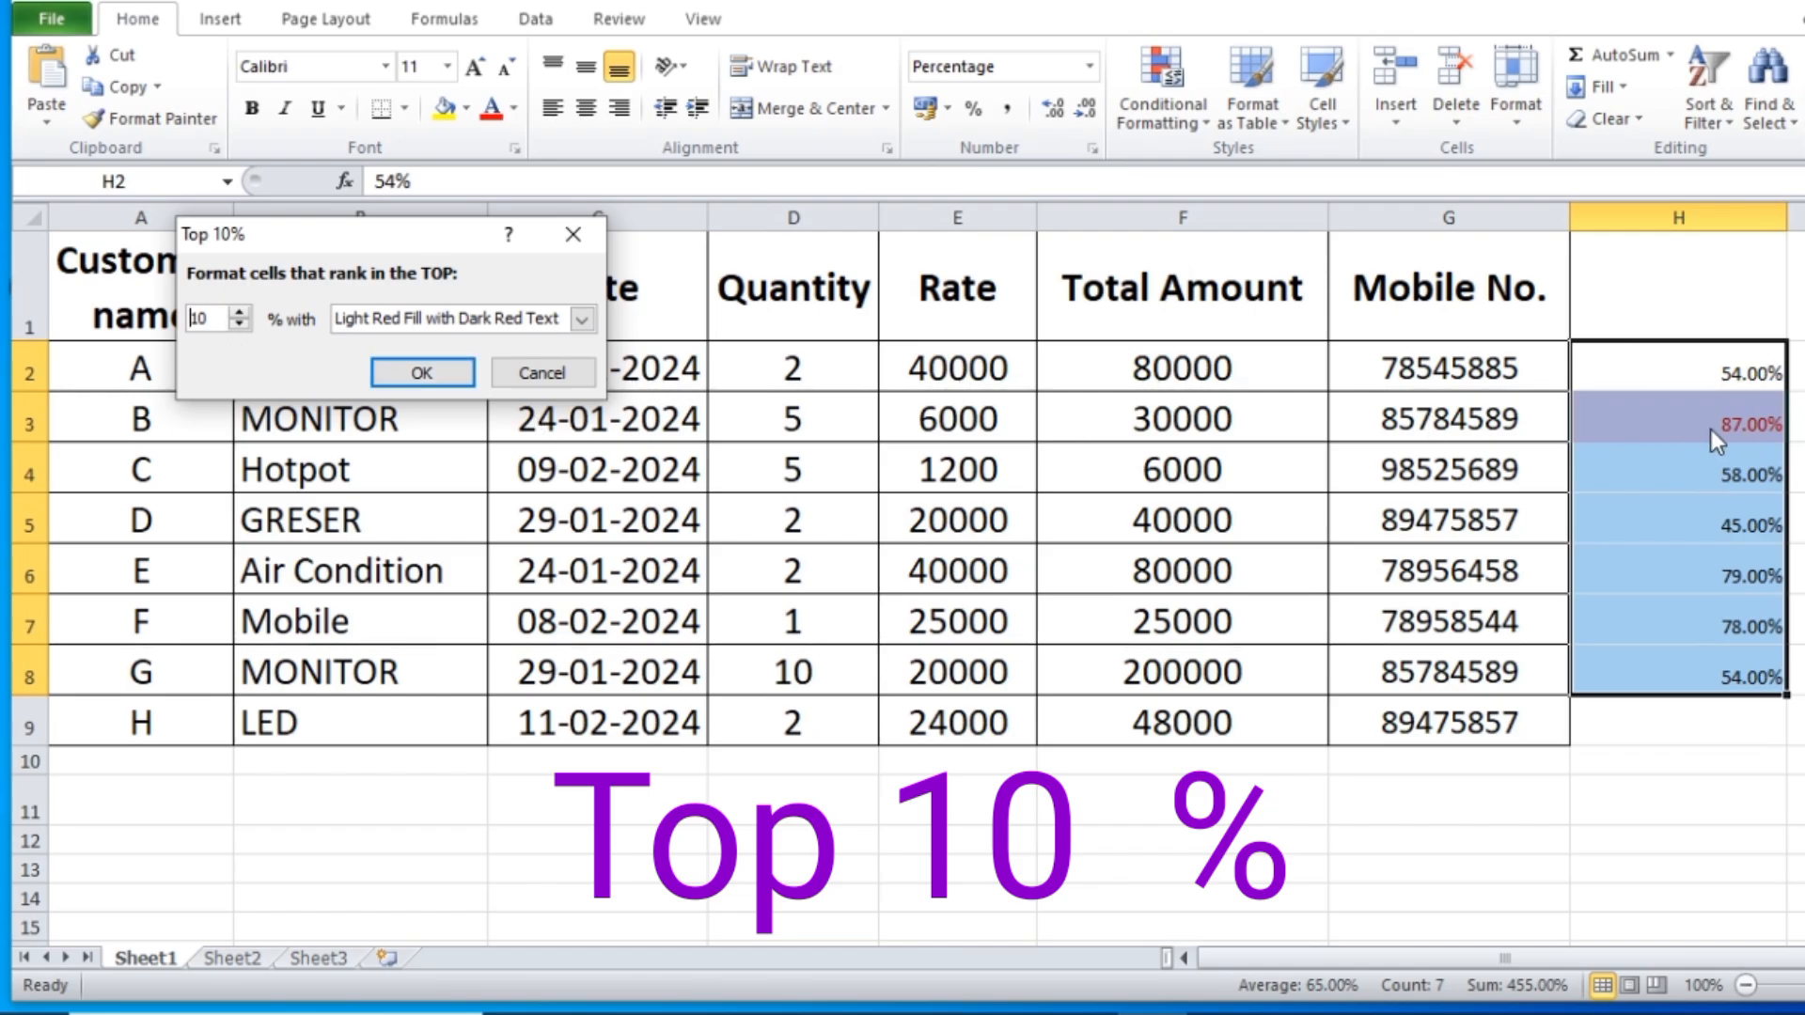
{"action": "left_click", "coordinate": [432, 371]}
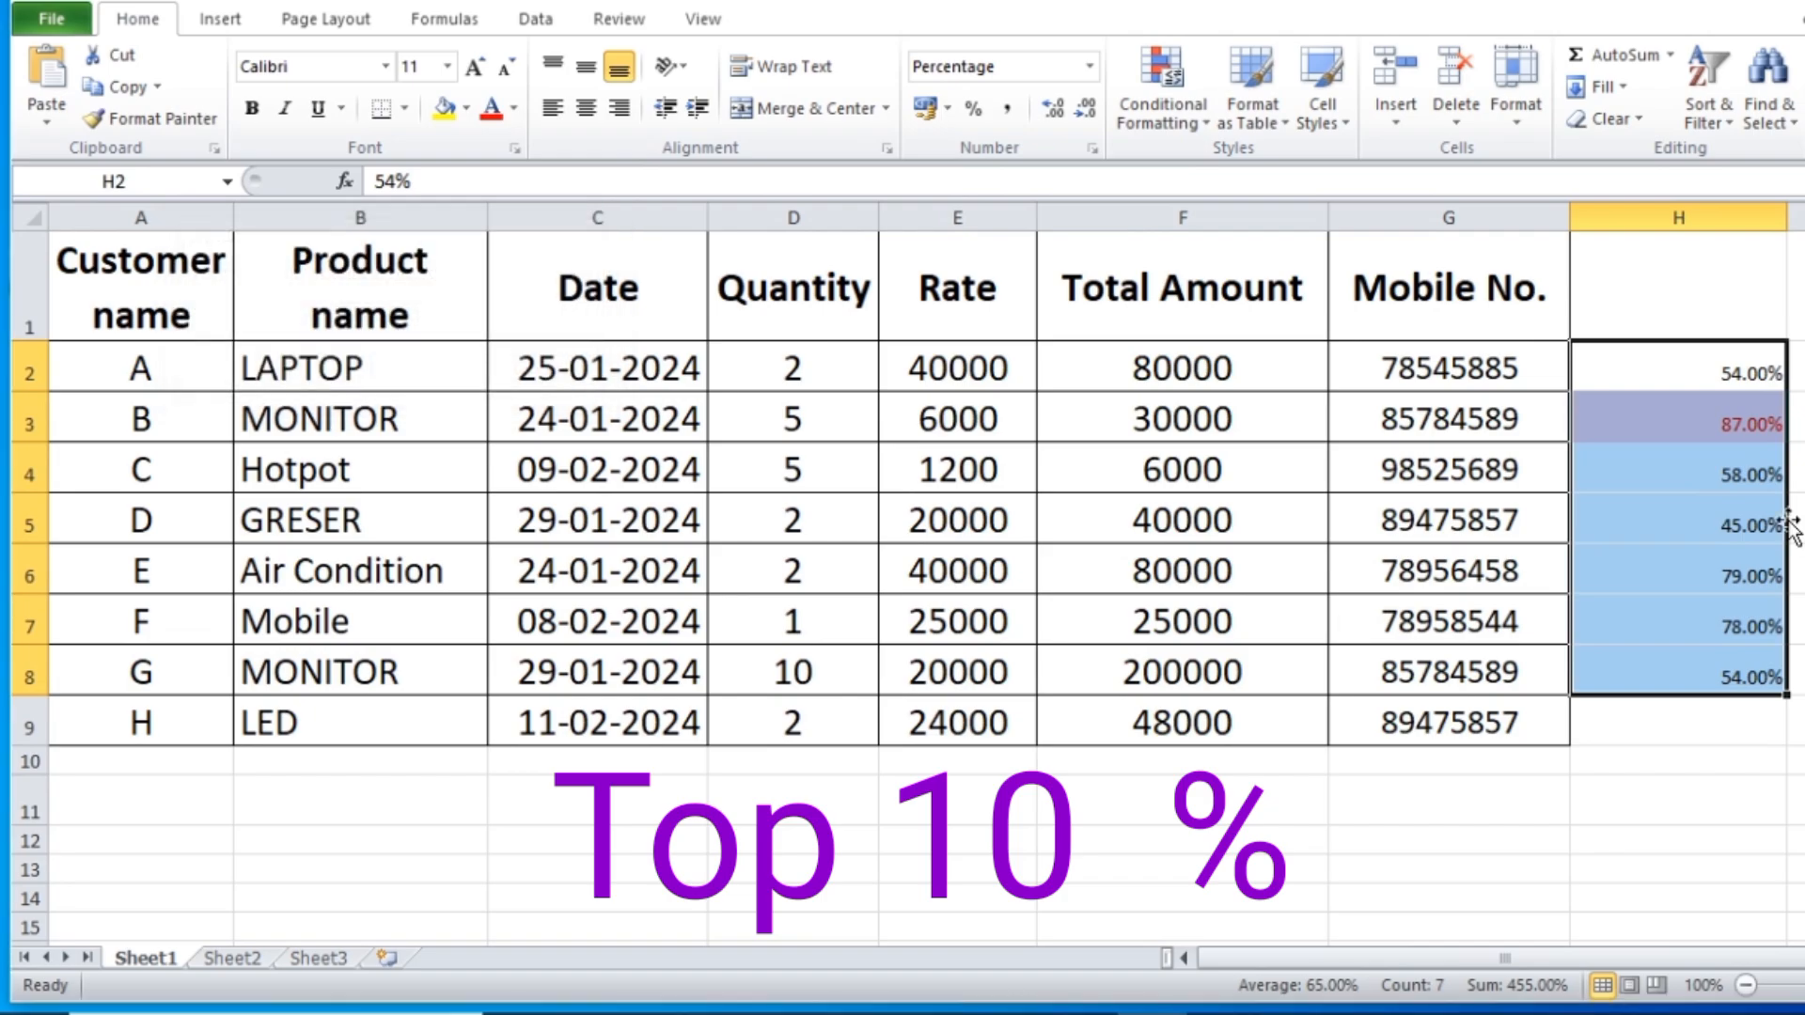
{"action": "left_click", "coordinate": [1772, 512]}
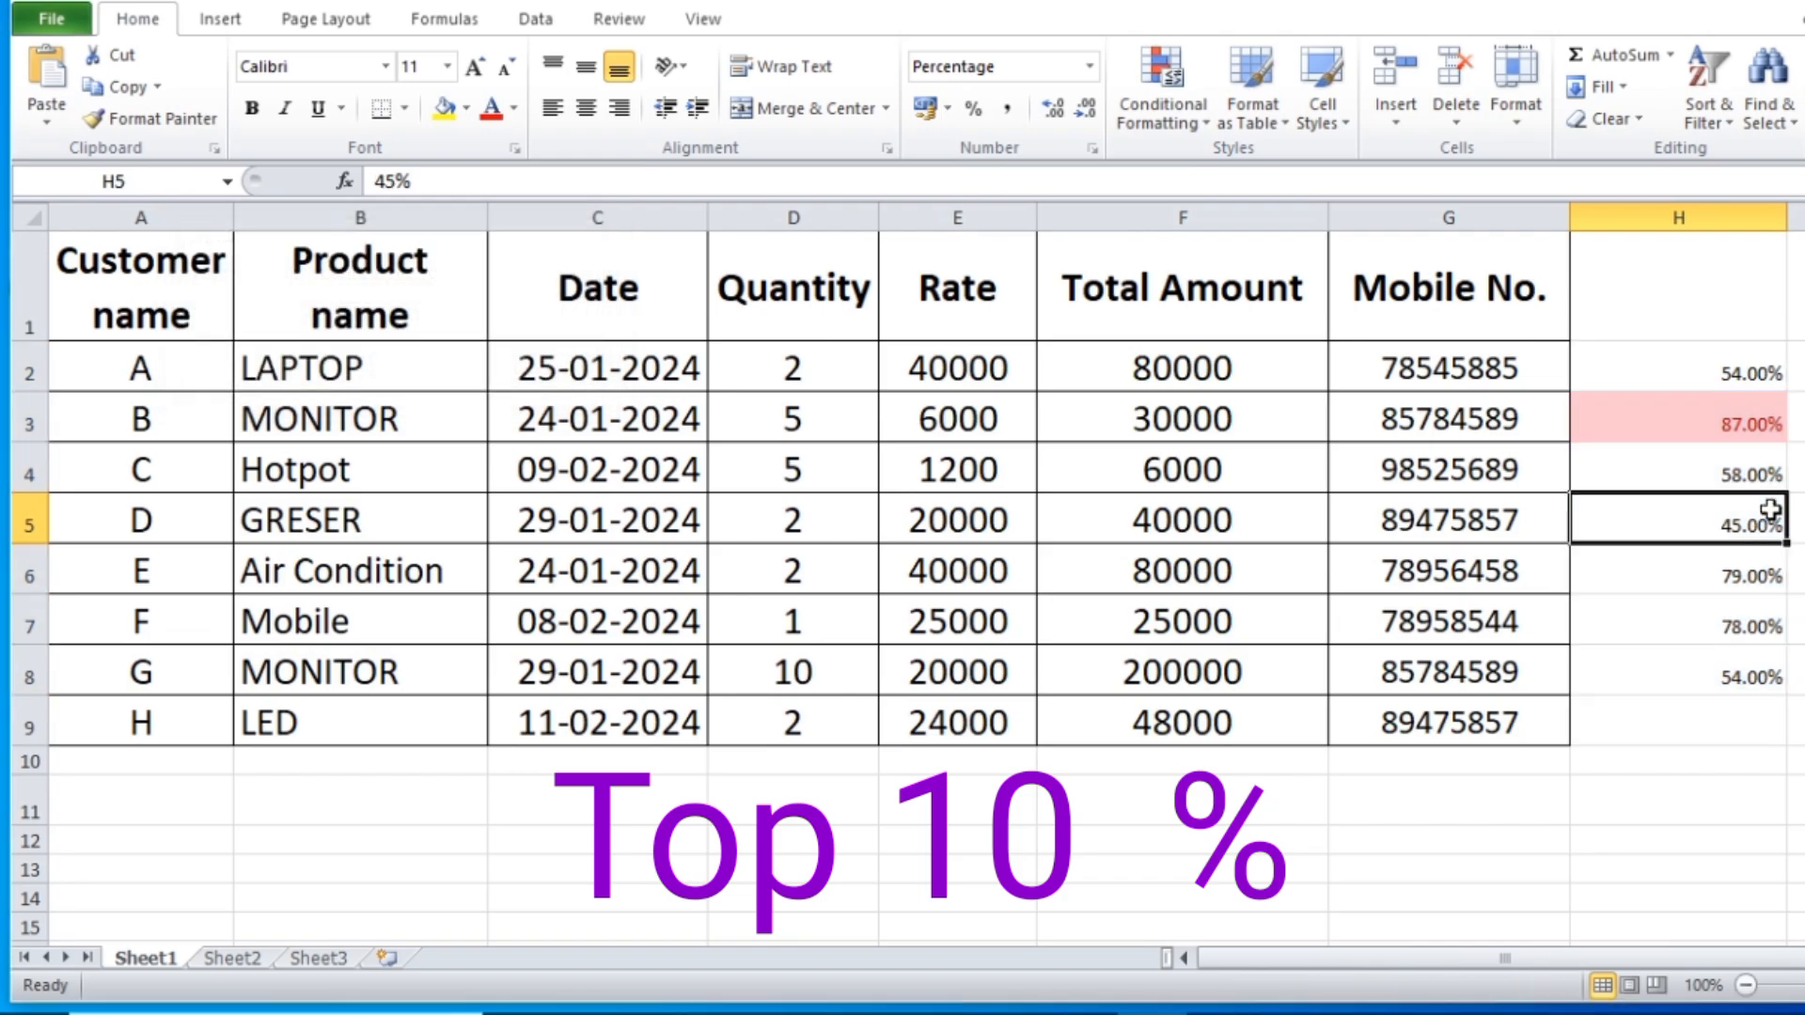
Step: Try 98% in cells H4 and H5 to test the Top 10 % rule, and undo both entries
{"action": "left_click", "coordinate": [1715, 477]}
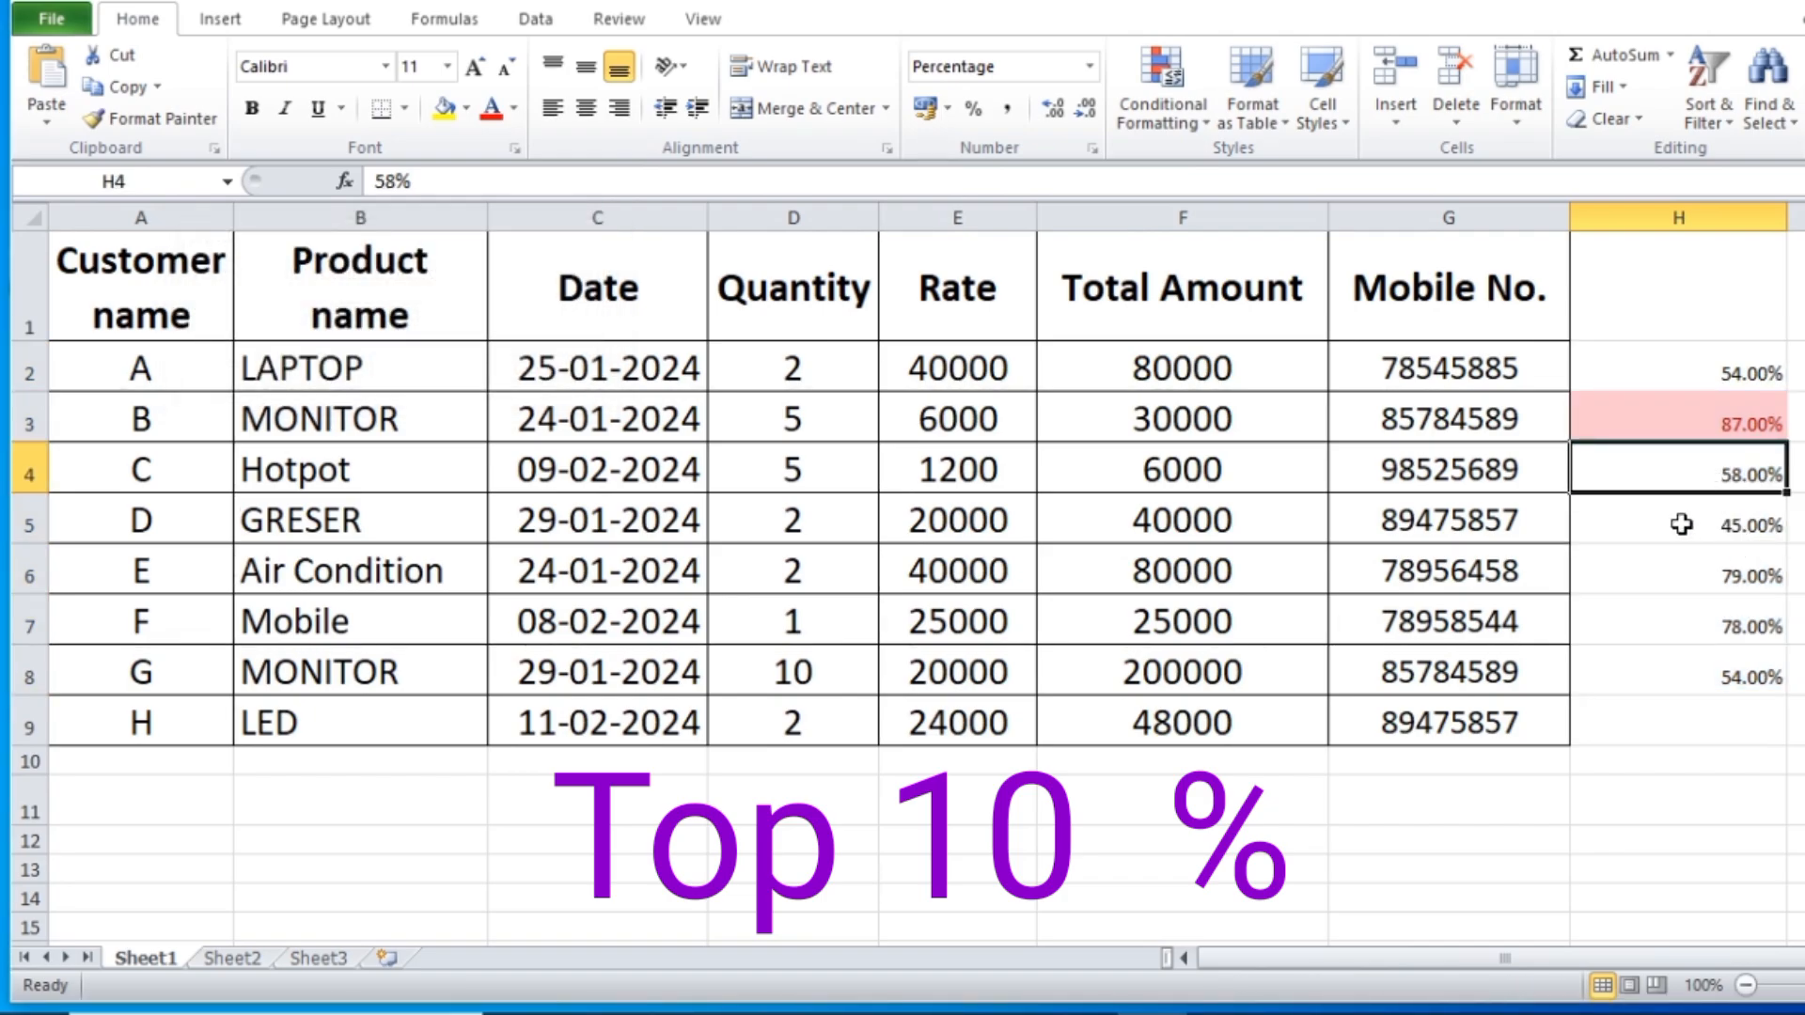
{"action": "type", "text": "98"}
{"action": "key", "text": "Return"}
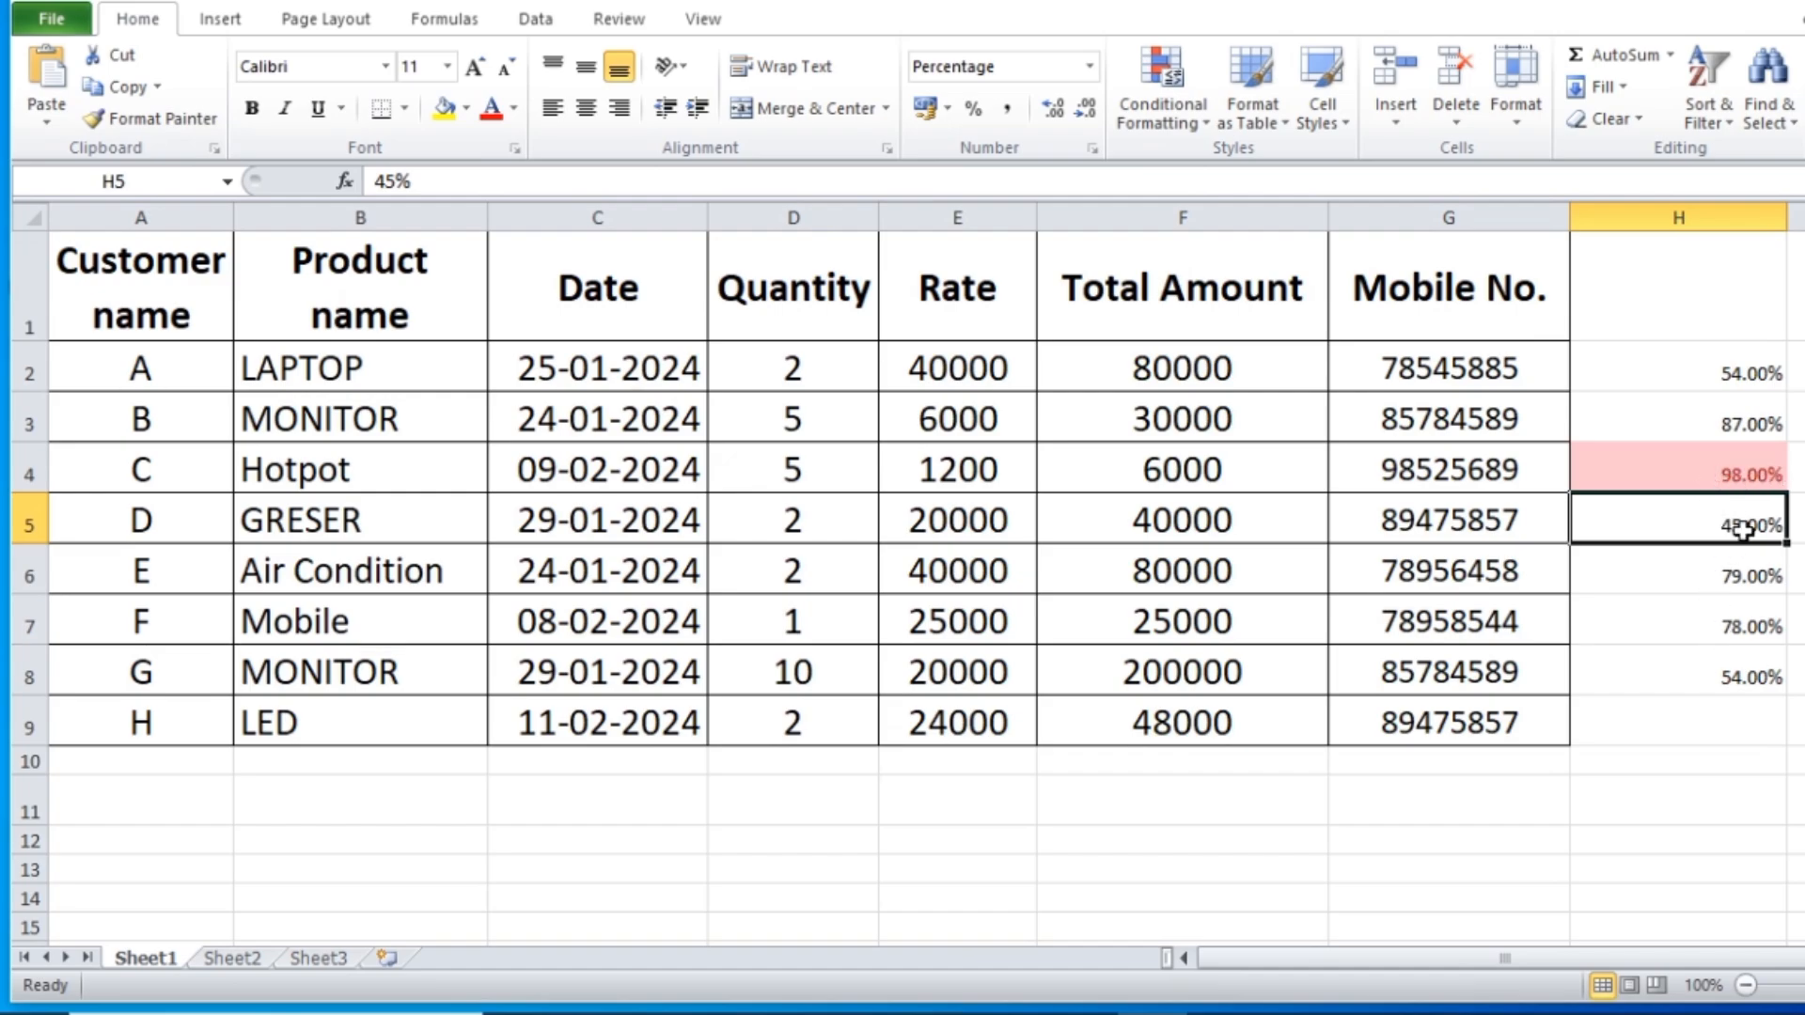
{"action": "type", "text": "98"}
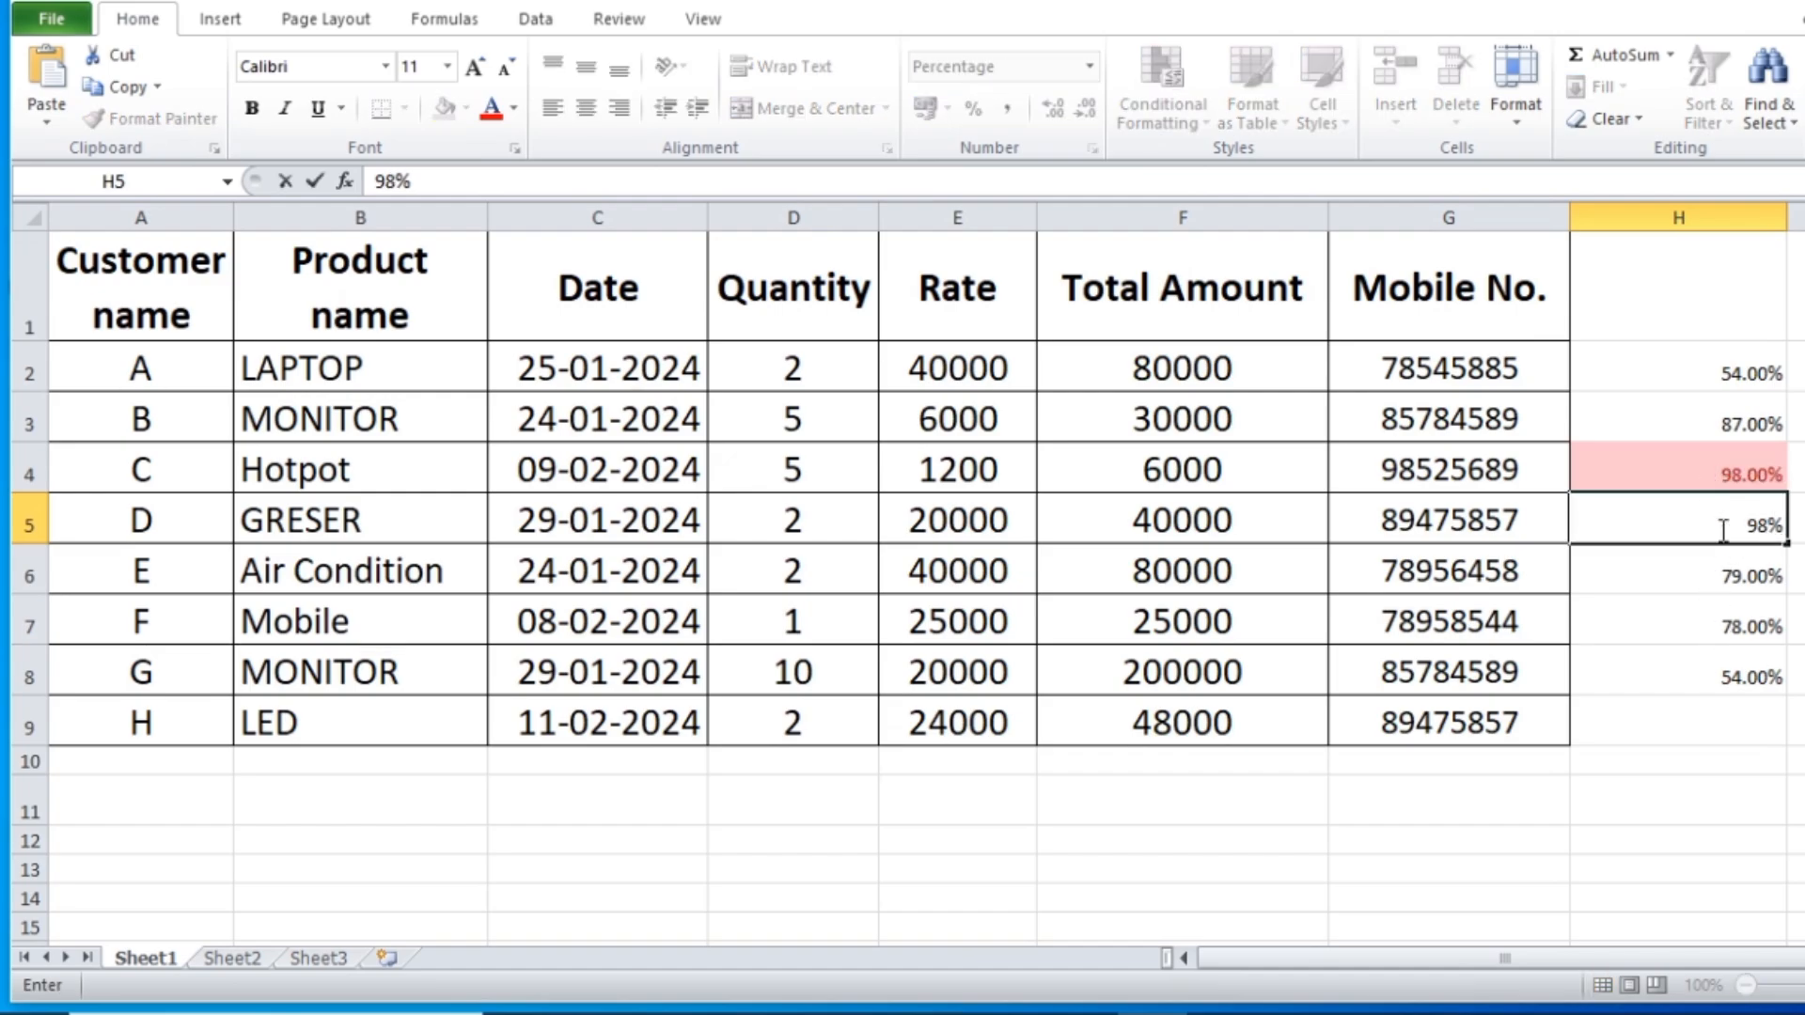
{"action": "key", "text": "Return"}
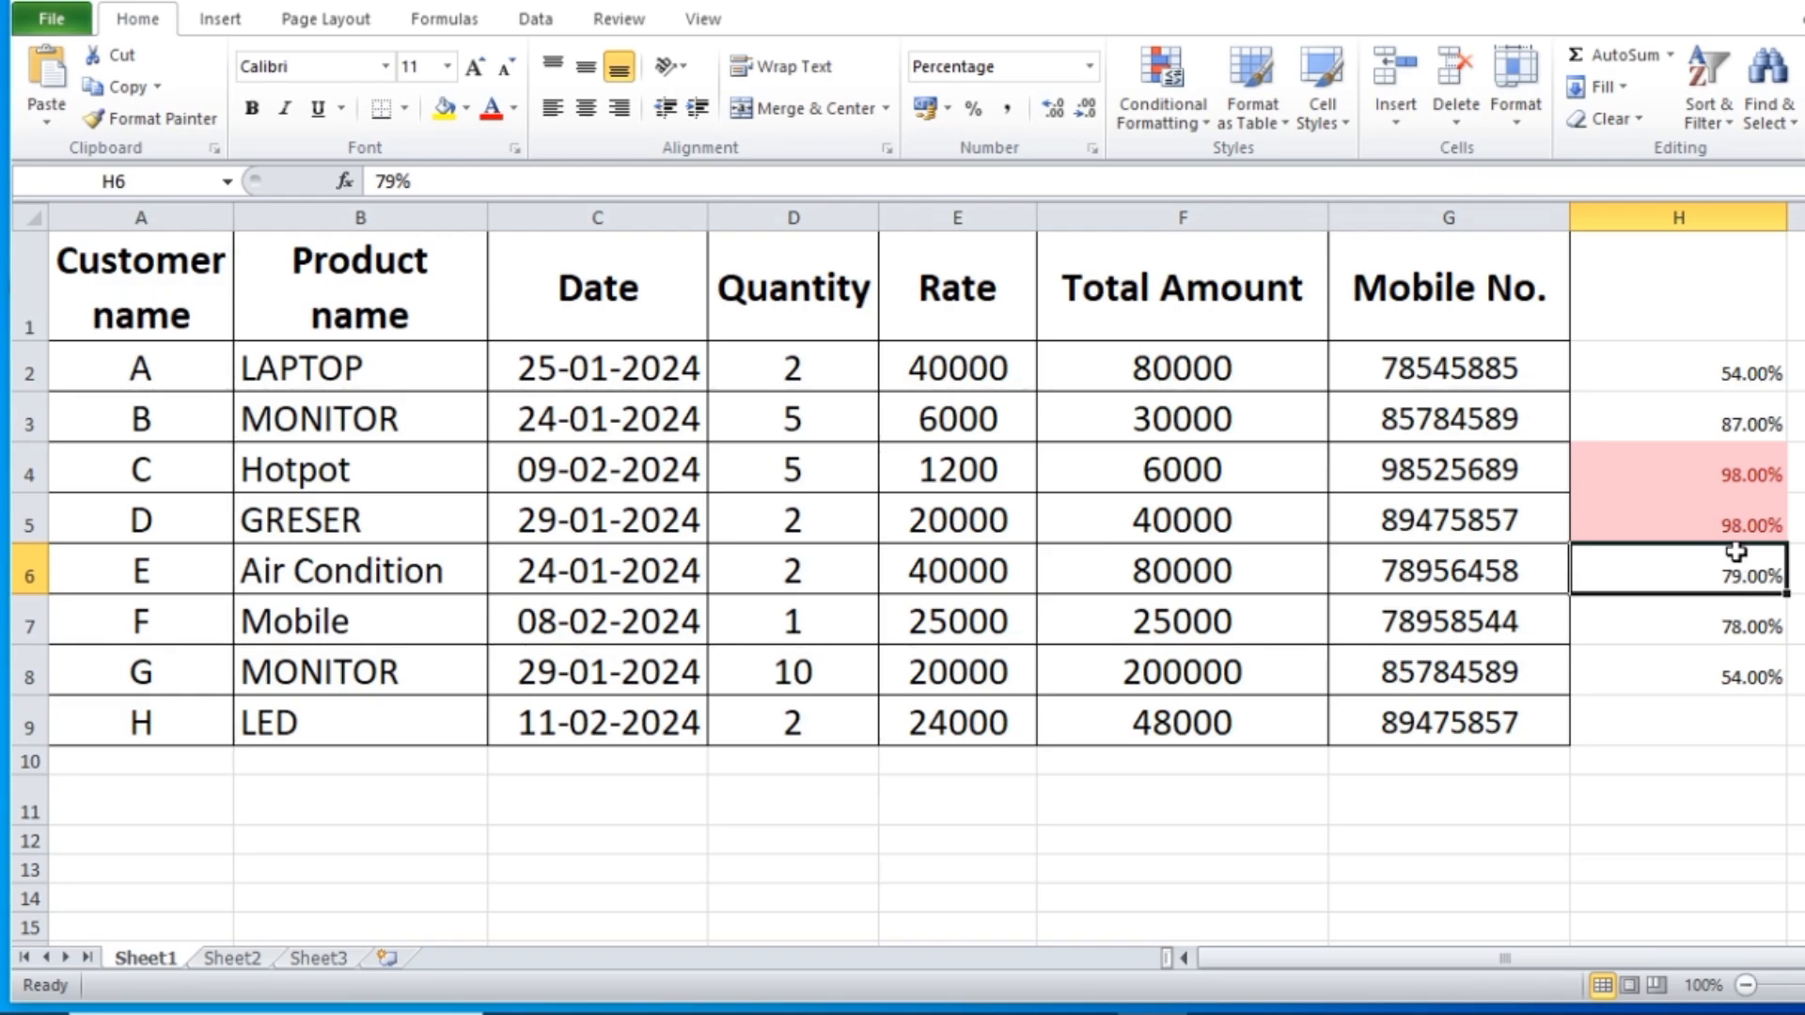
{"action": "key", "text": "ctrl+z"}
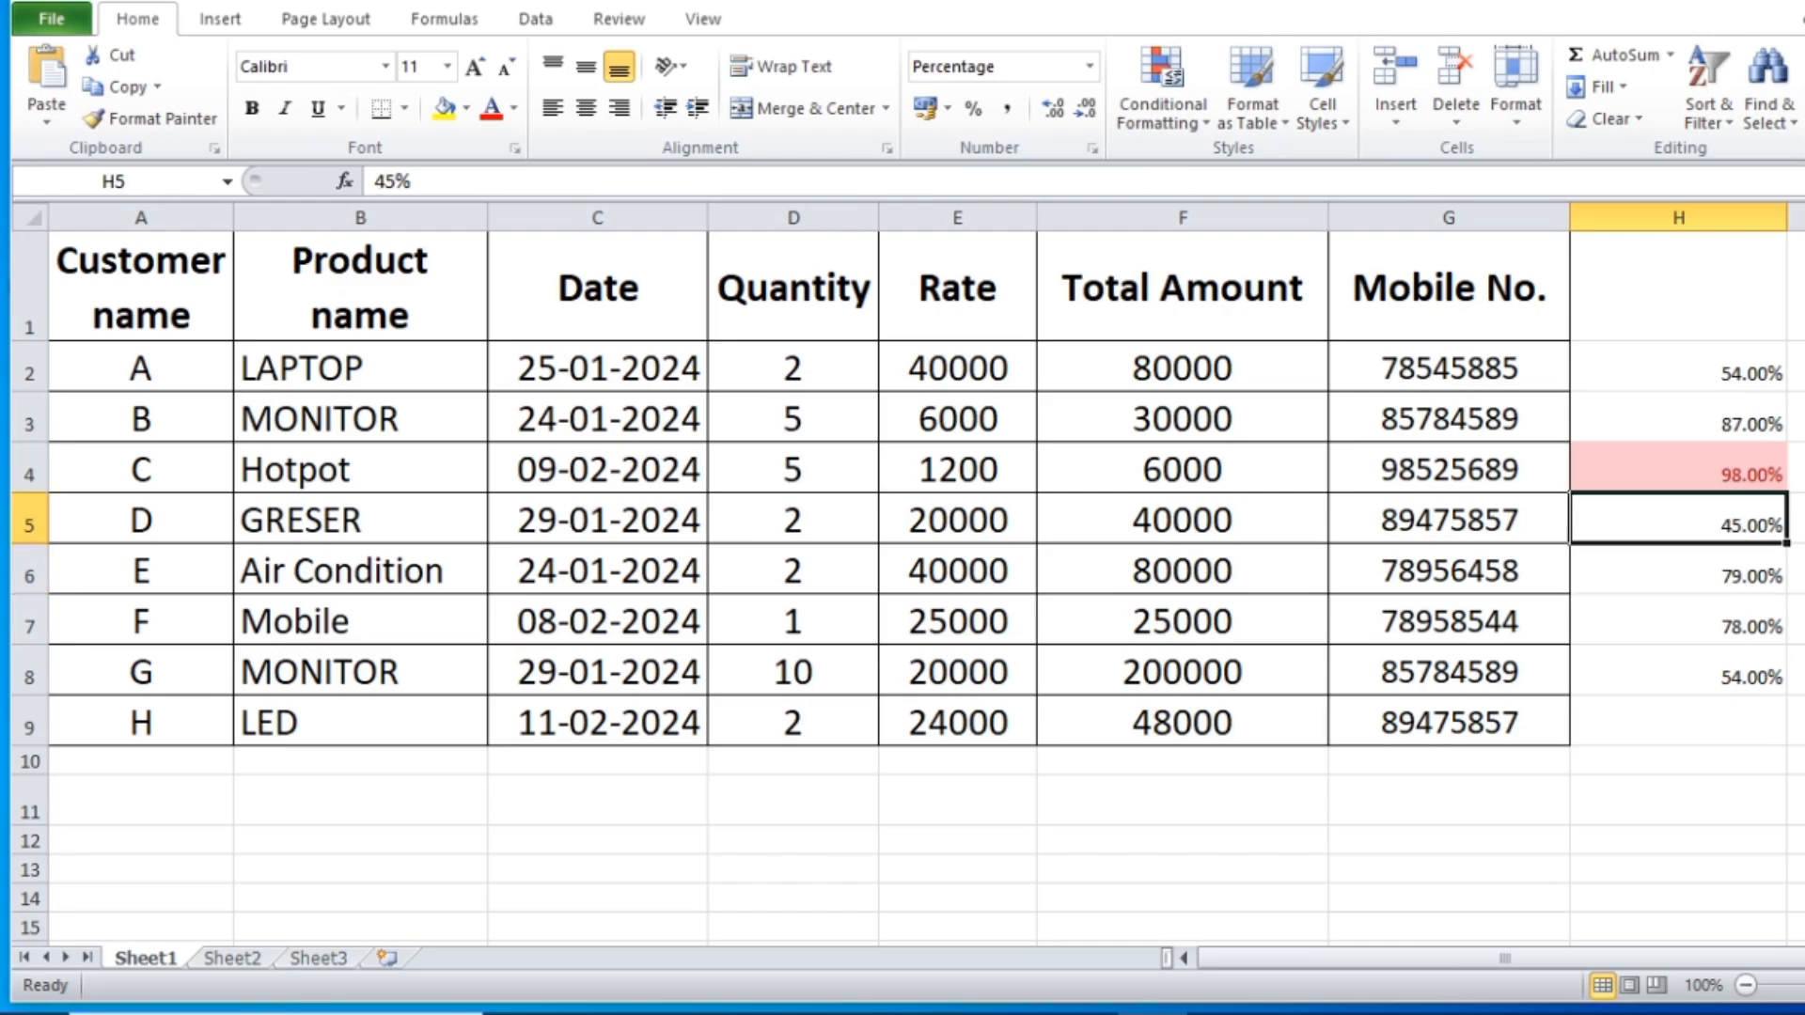
{"action": "key", "text": "ctrl+z"}
Step: Try a Bottom 10 Items rule on the Total Amount values F2:F9 with 3 and 5 items, and cancel it
{"action": "left_click", "coordinate": [1680, 301]}
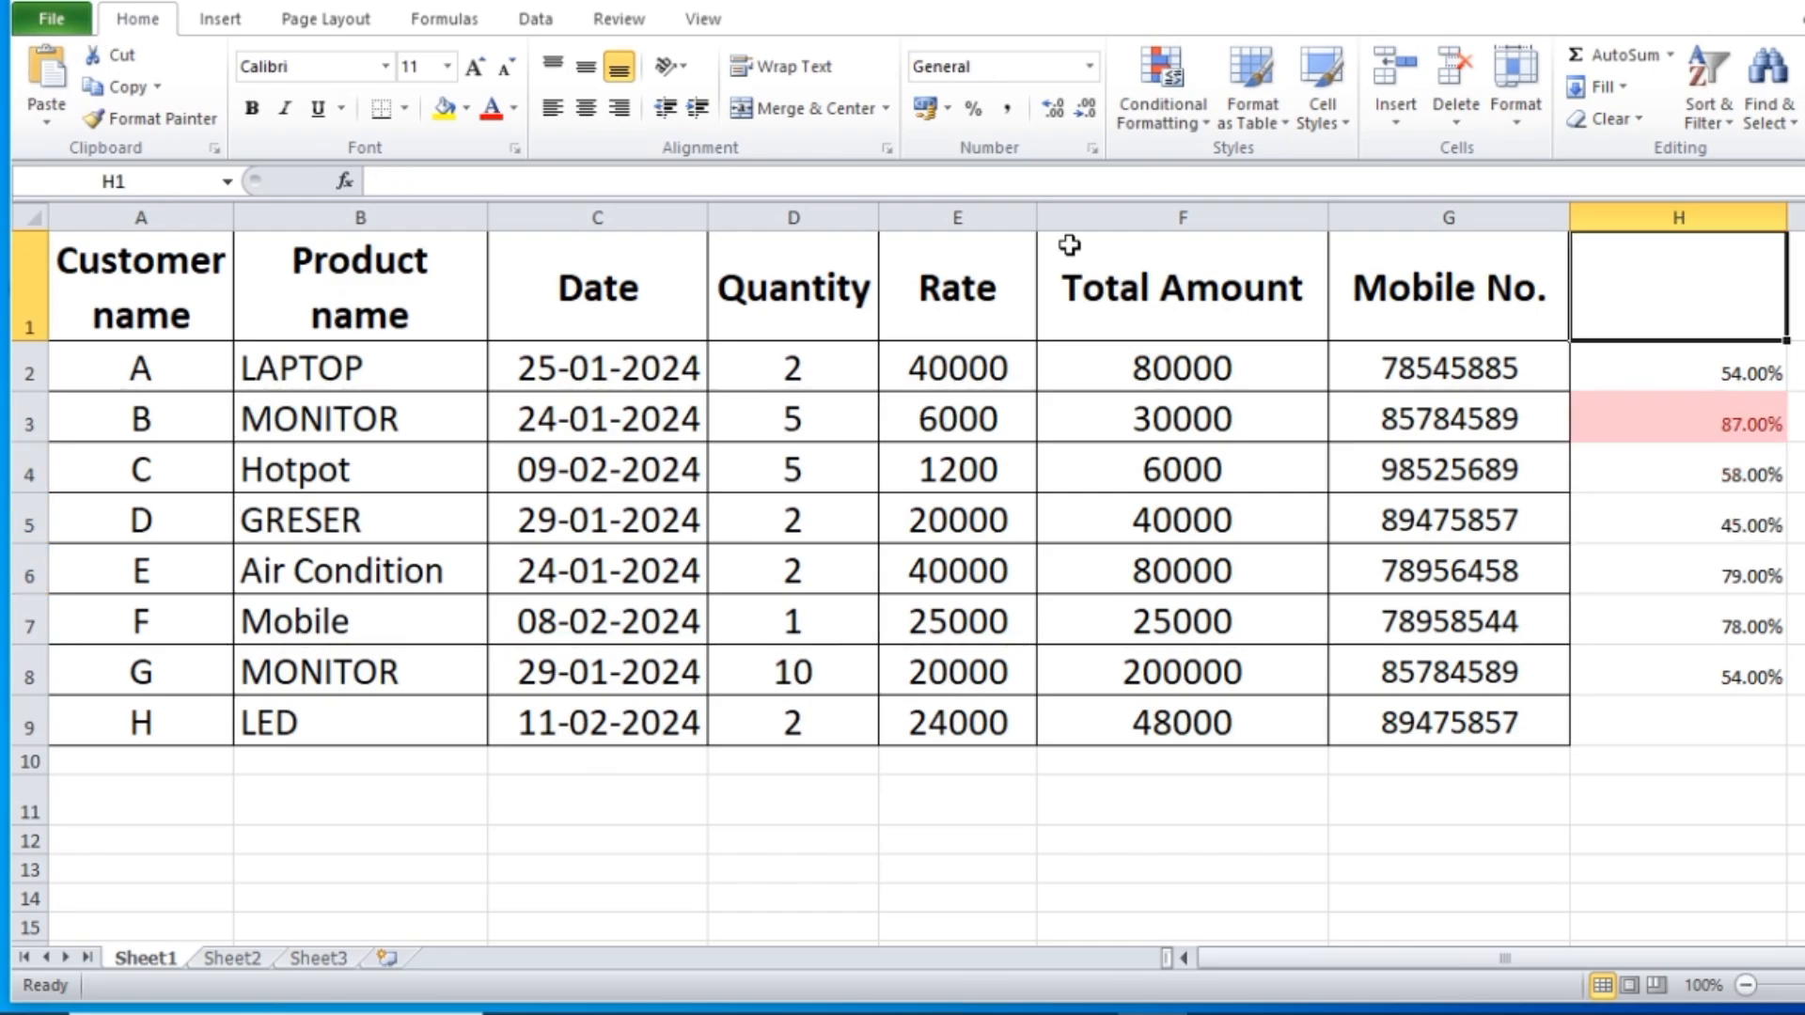
{"action": "left_click", "coordinate": [1191, 119]}
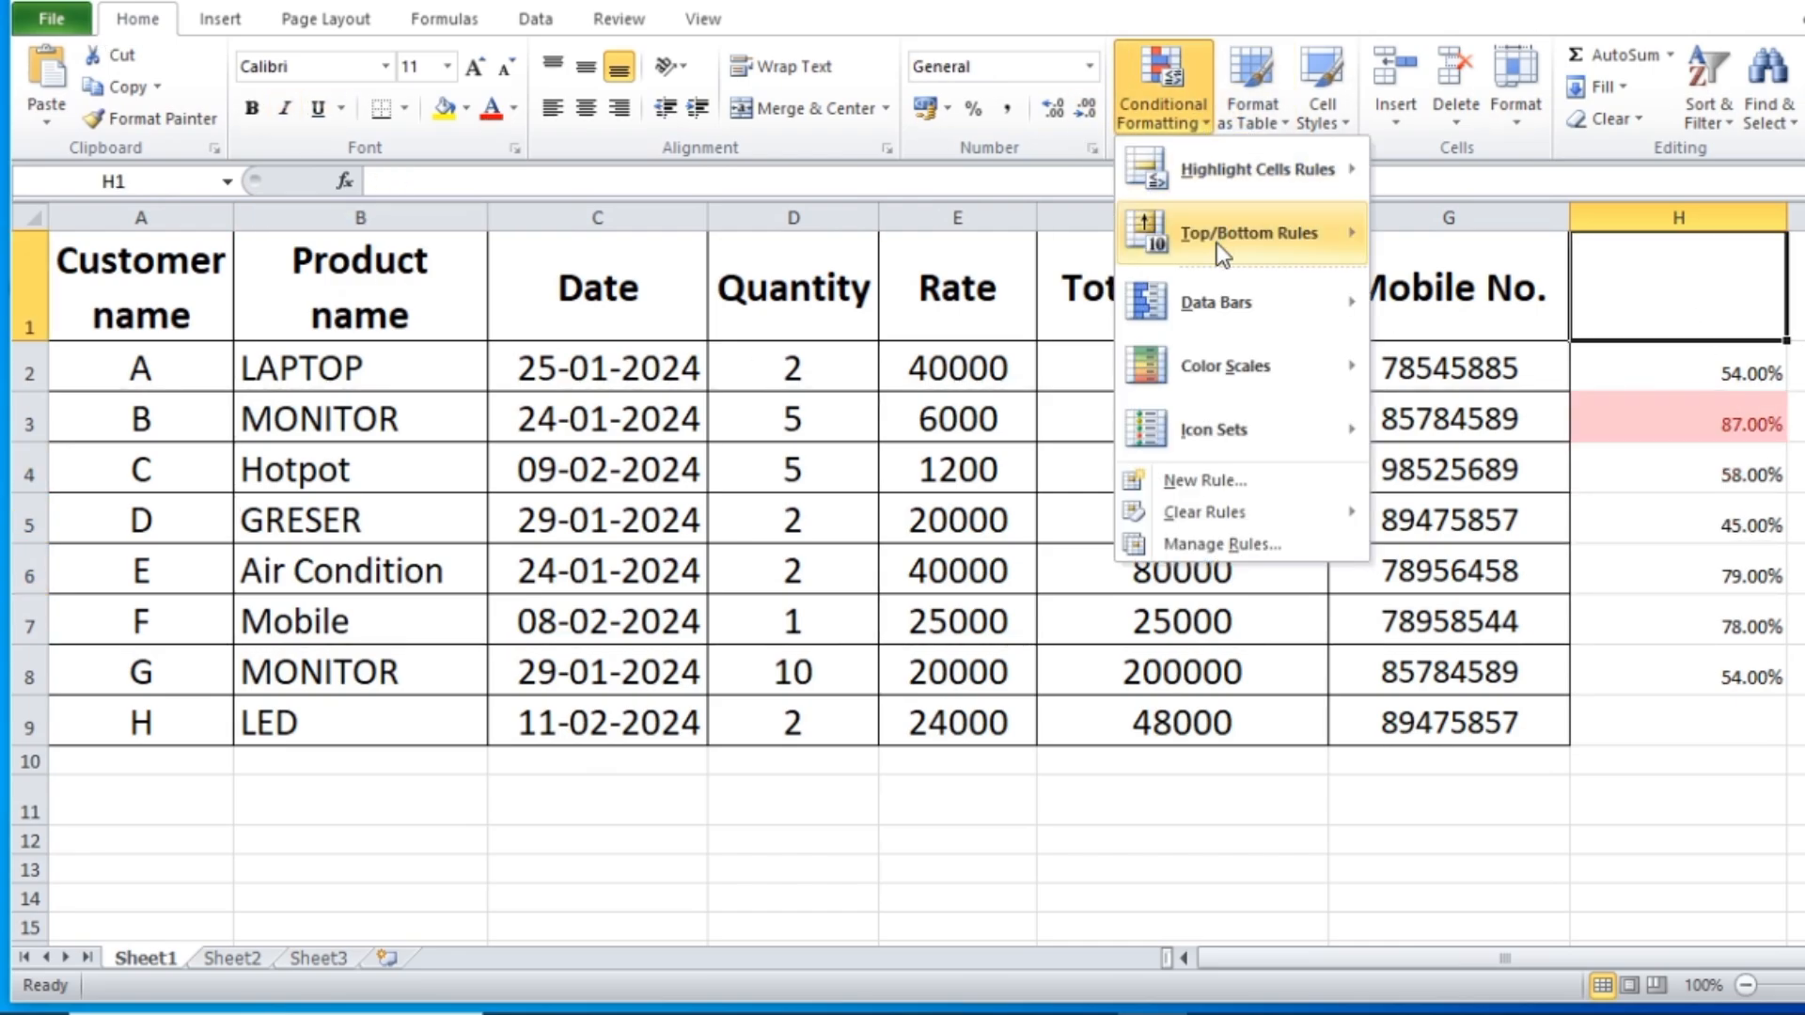
{"action": "mouse_move", "coordinate": [1217, 237]}
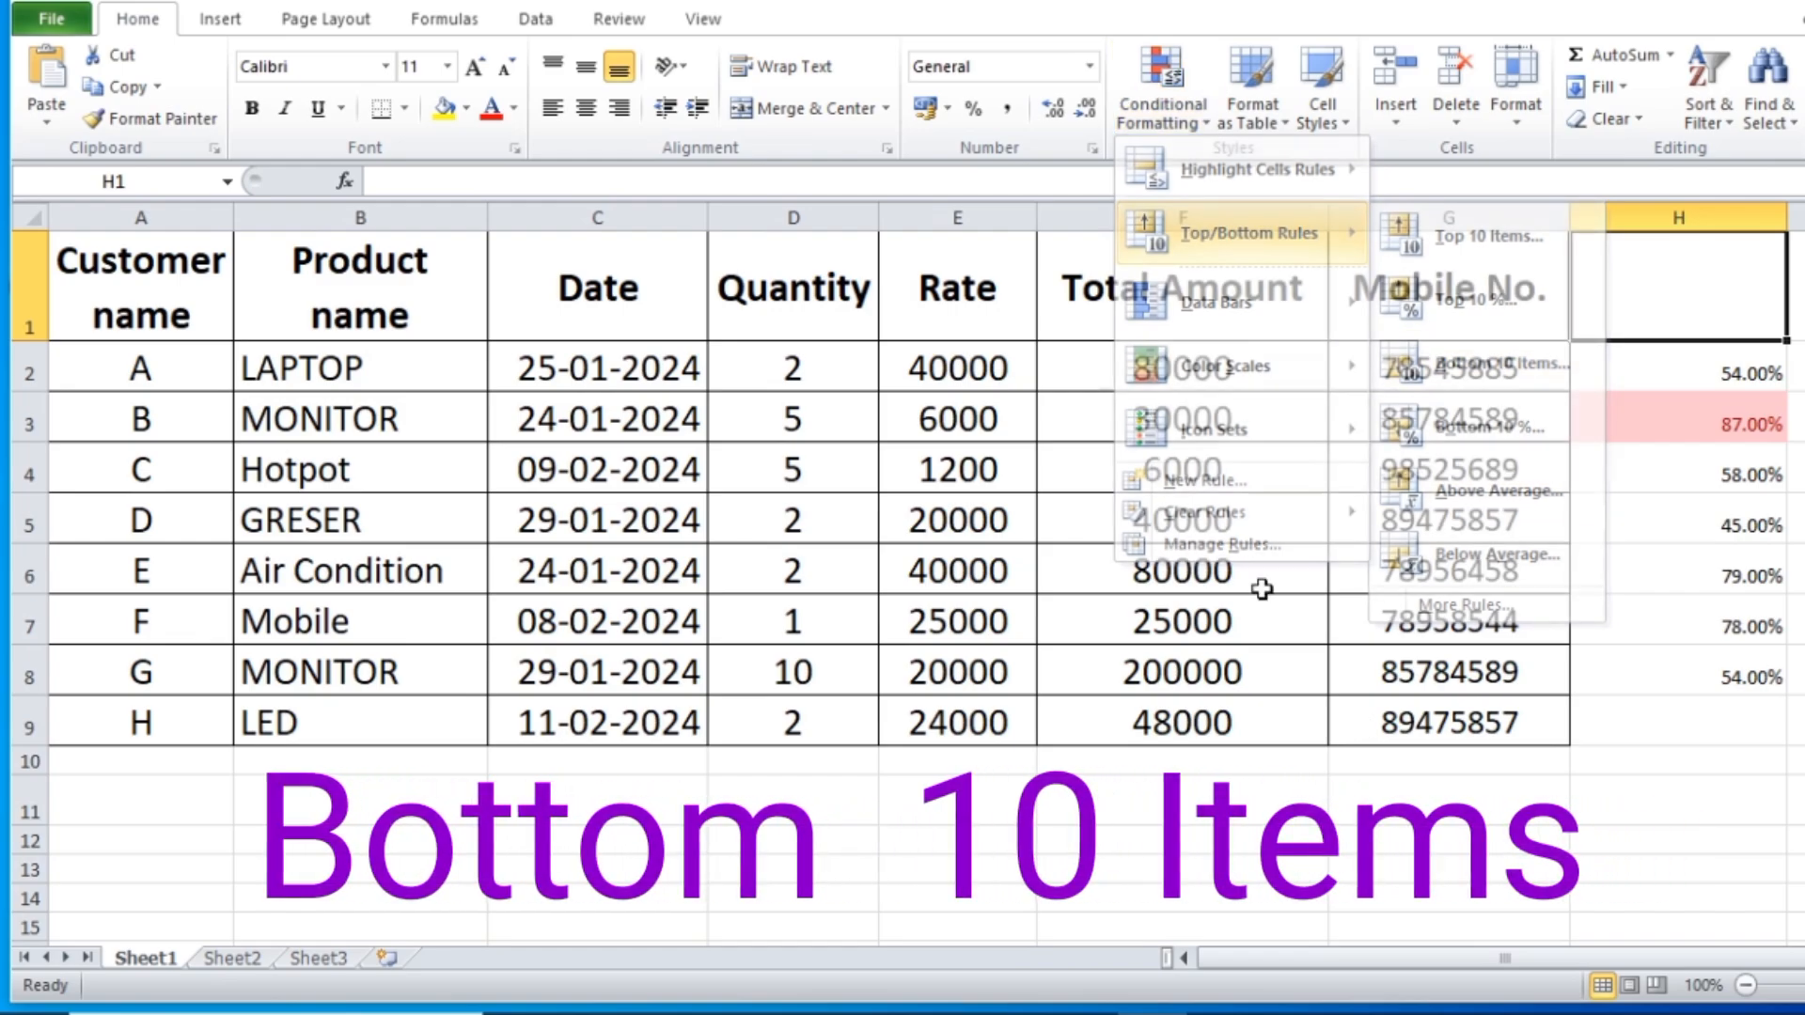
{"action": "left_click", "coordinate": [1165, 367]}
{"action": "left_click_drag", "start_coordinate": [1166, 366], "coordinate": [1171, 726]}
{"action": "left_click", "coordinate": [1162, 104]}
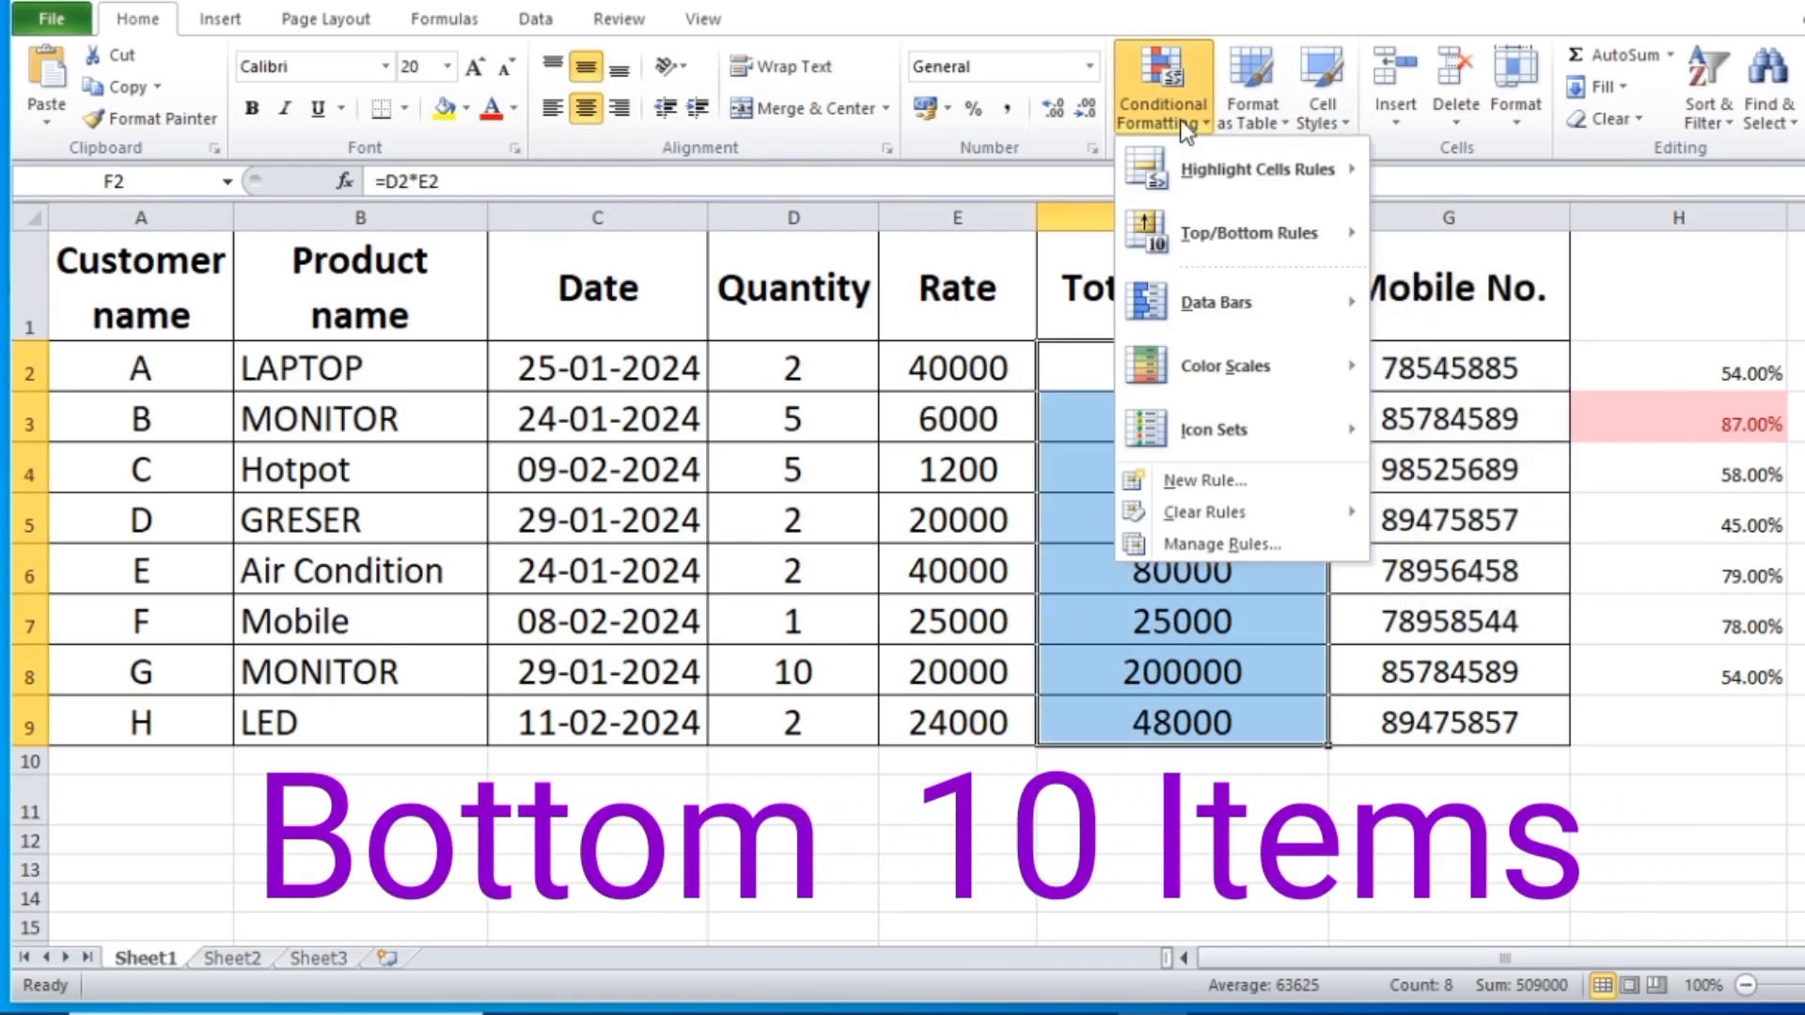
{"action": "mouse_move", "coordinate": [1216, 244]}
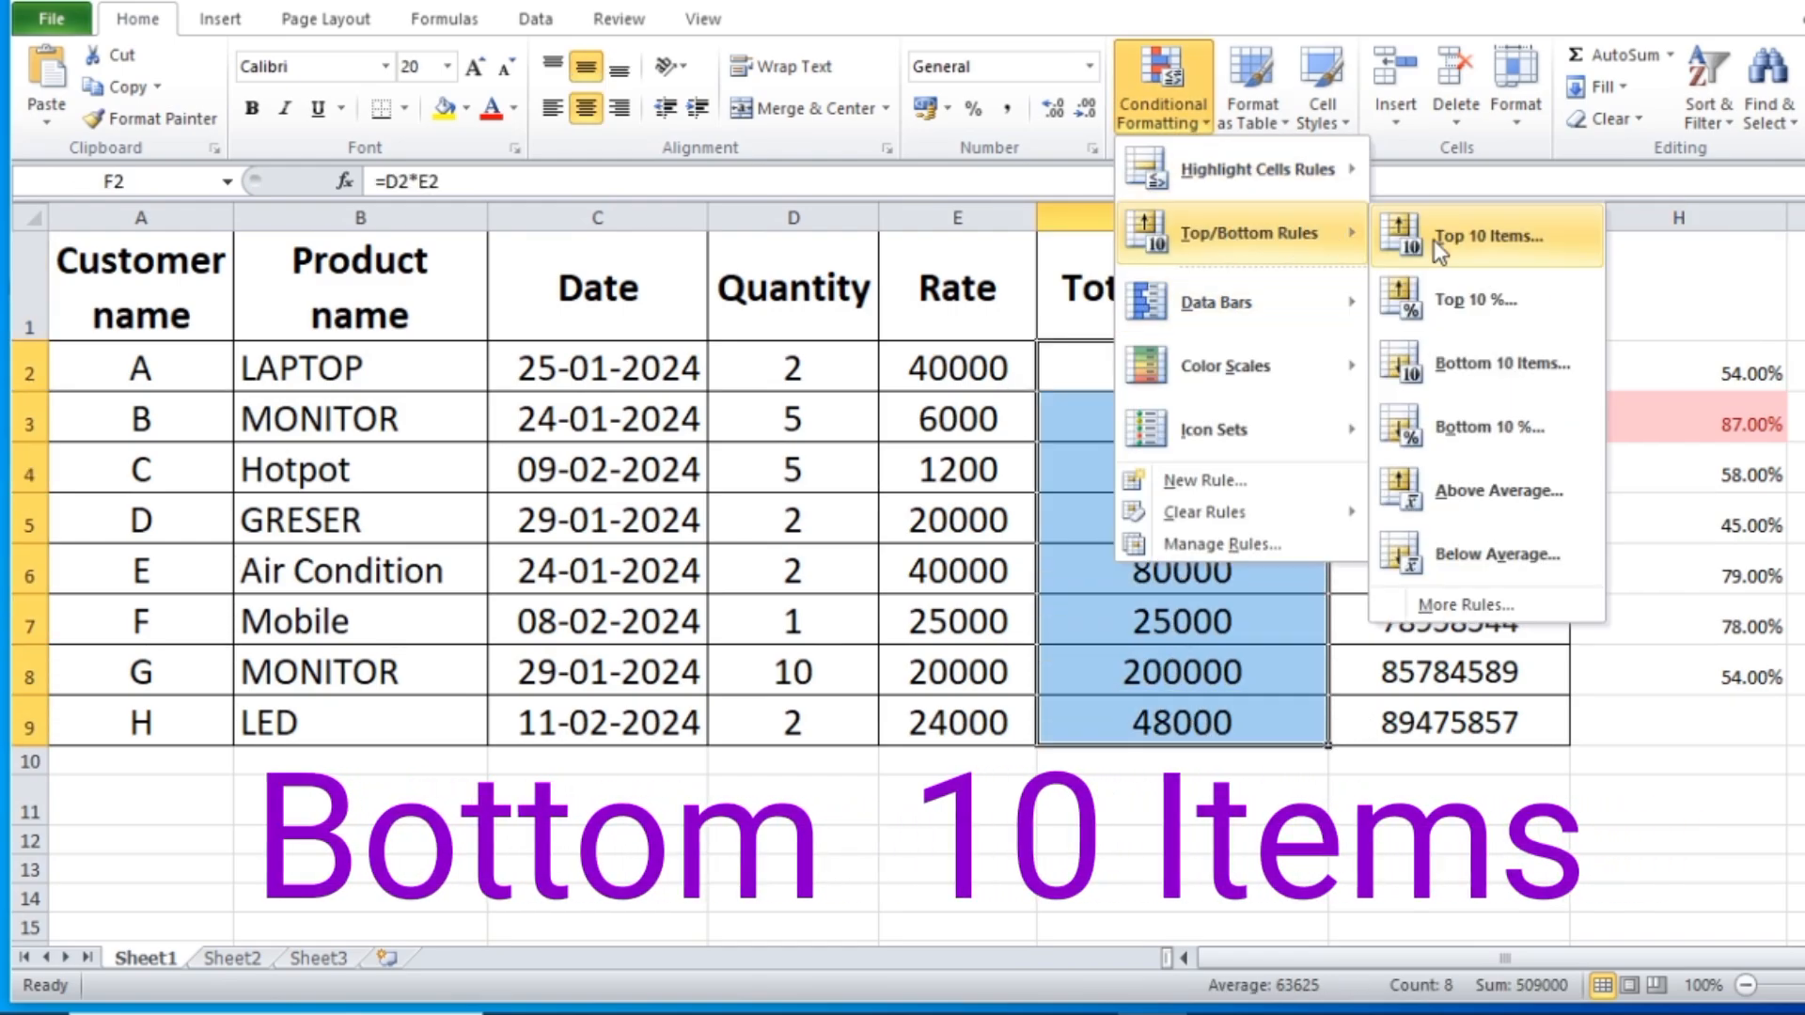
{"action": "left_click", "coordinate": [1491, 369]}
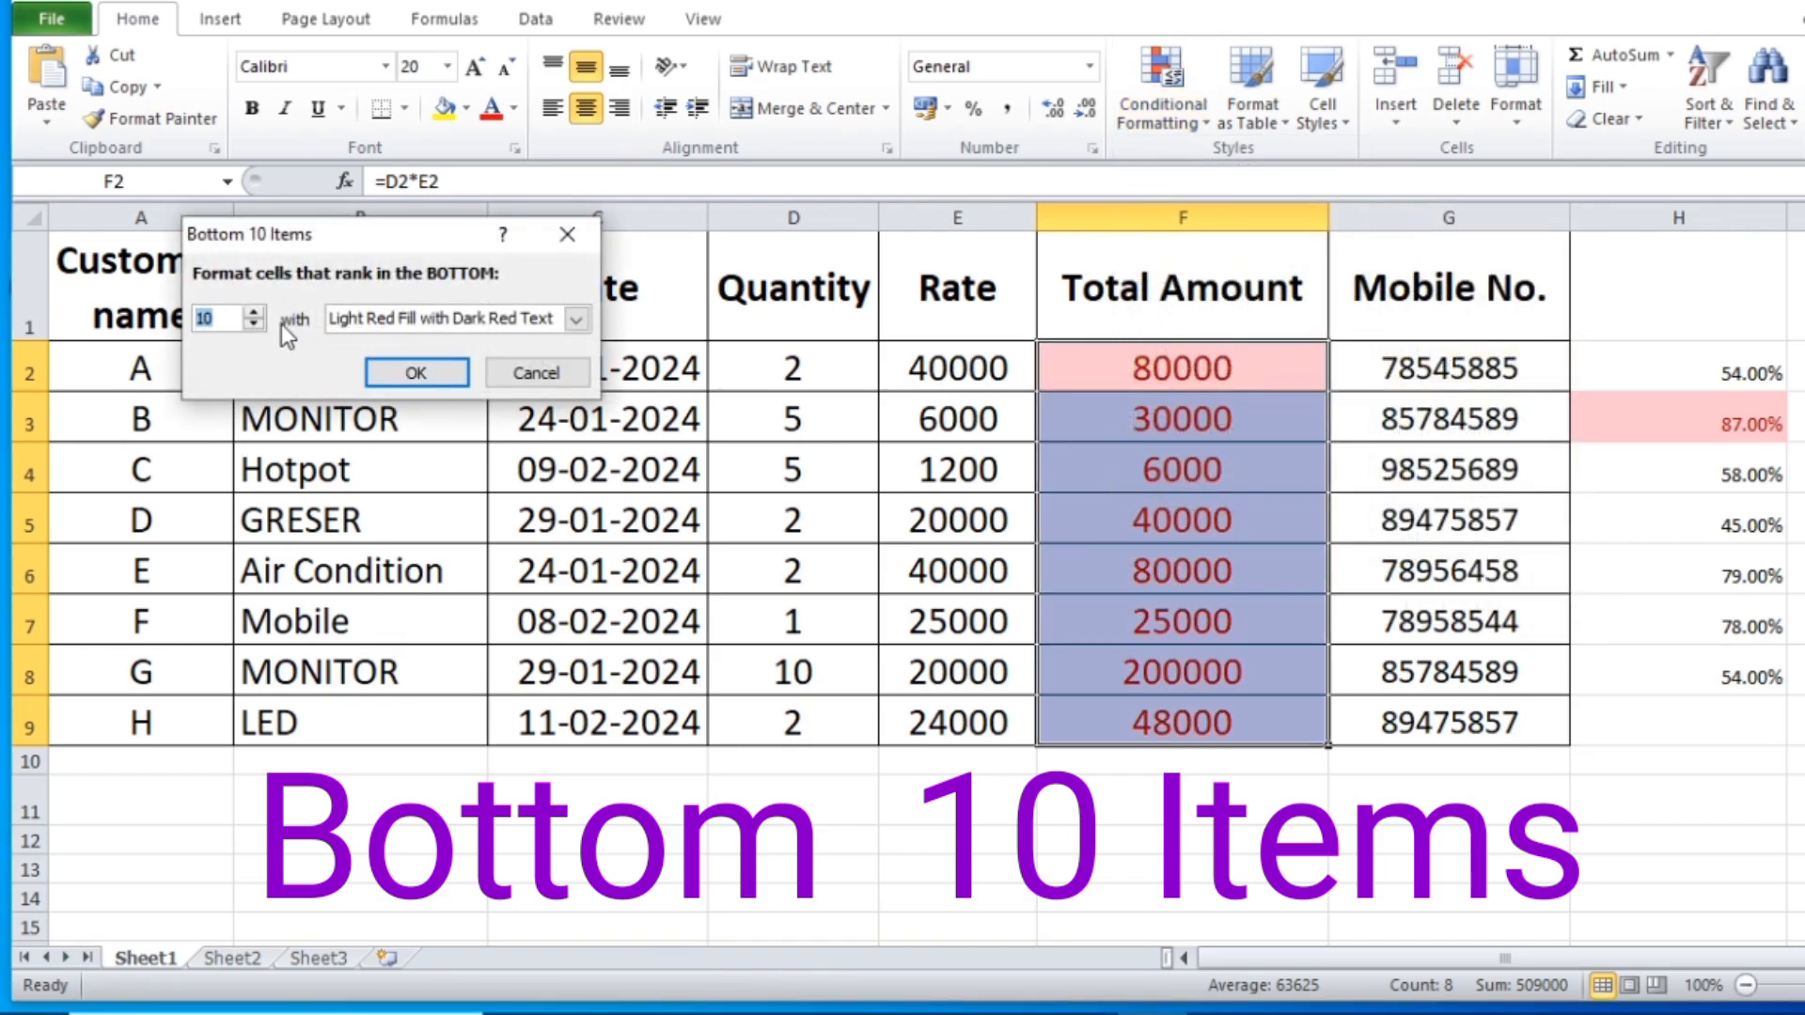
{"action": "type", "text": "3"}
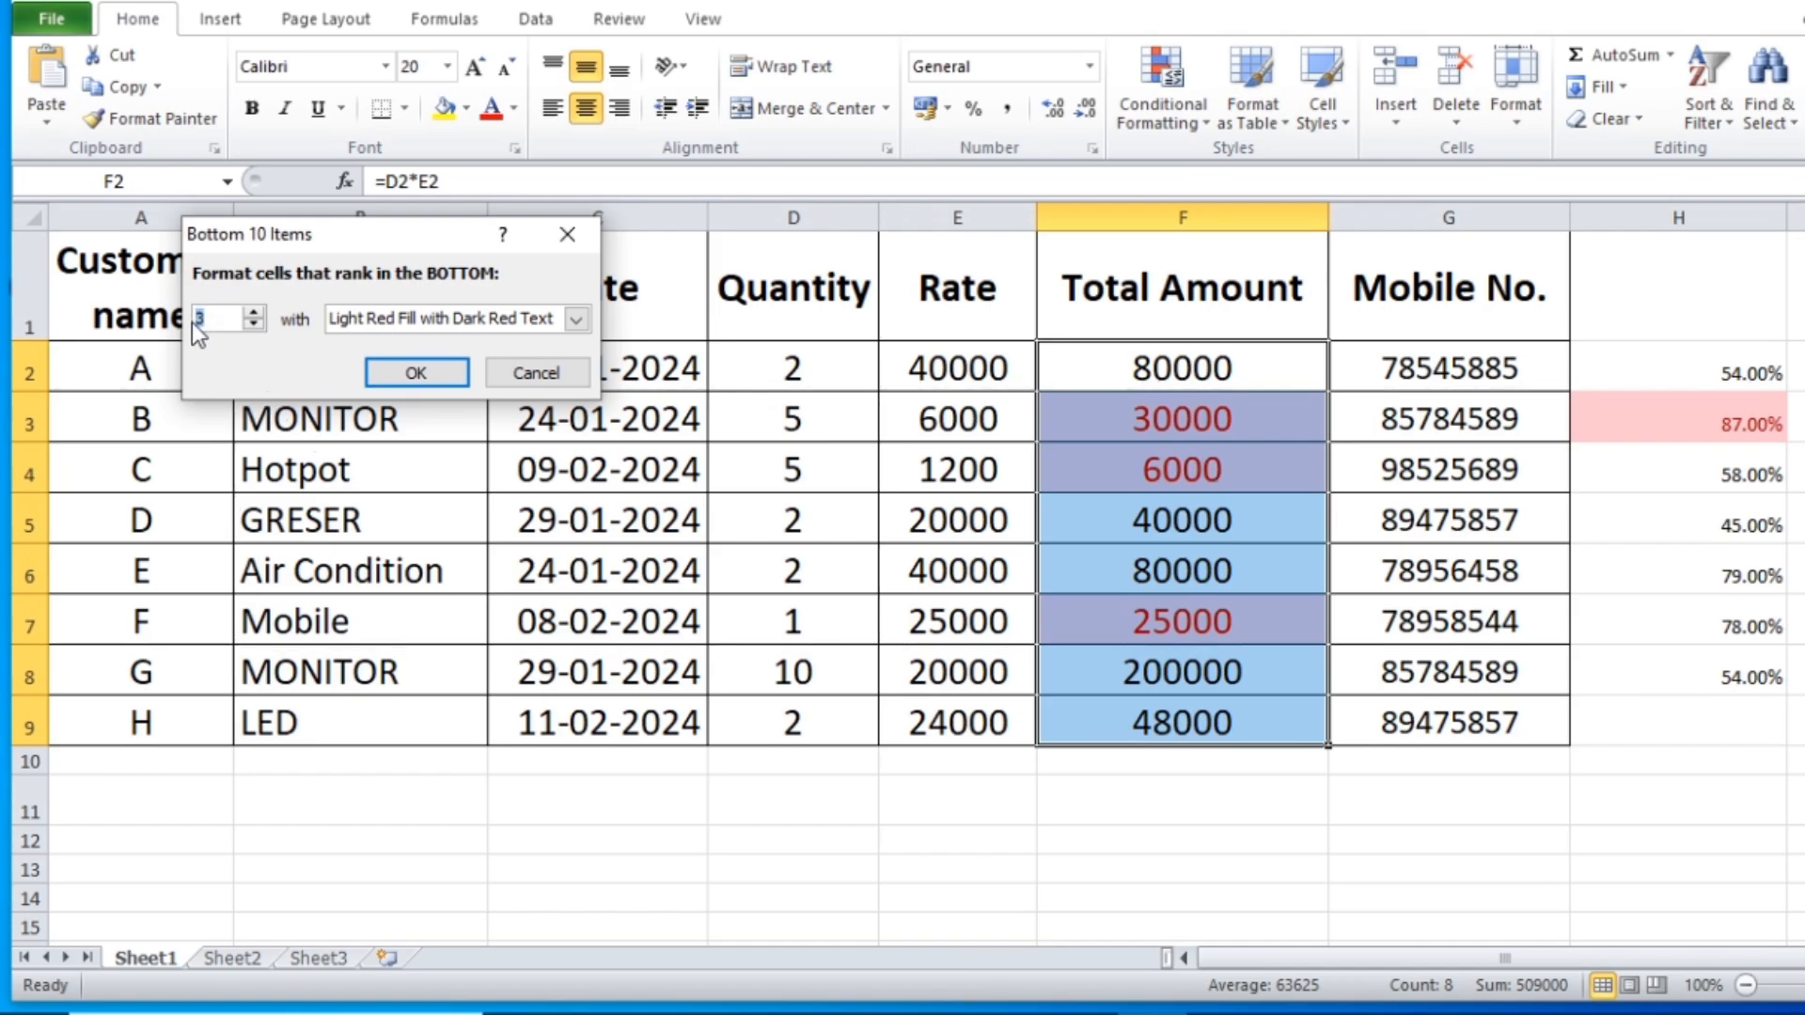
{"action": "type", "text": "5"}
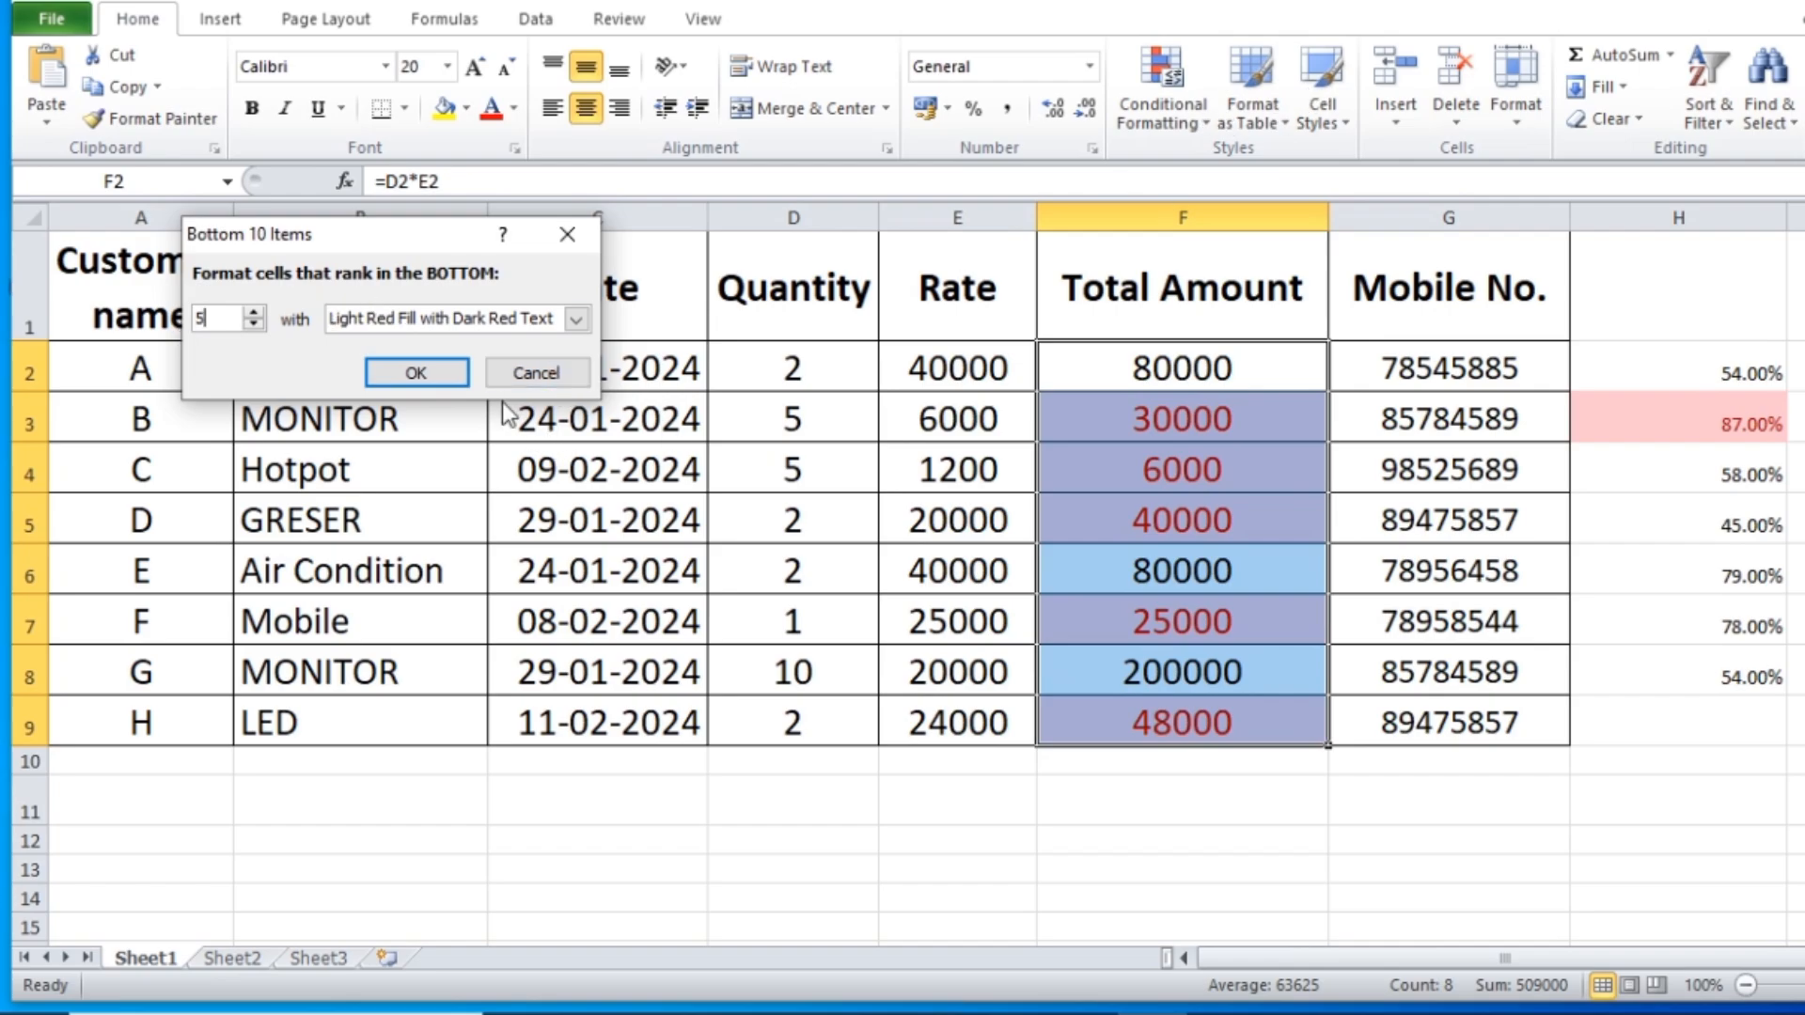
{"action": "left_click", "coordinate": [533, 372]}
Step: Apply a Bottom 10 % rule with Light Red Fill with Dark Red Text to the percentages in H2:H8
{"action": "left_click", "coordinate": [1176, 100]}
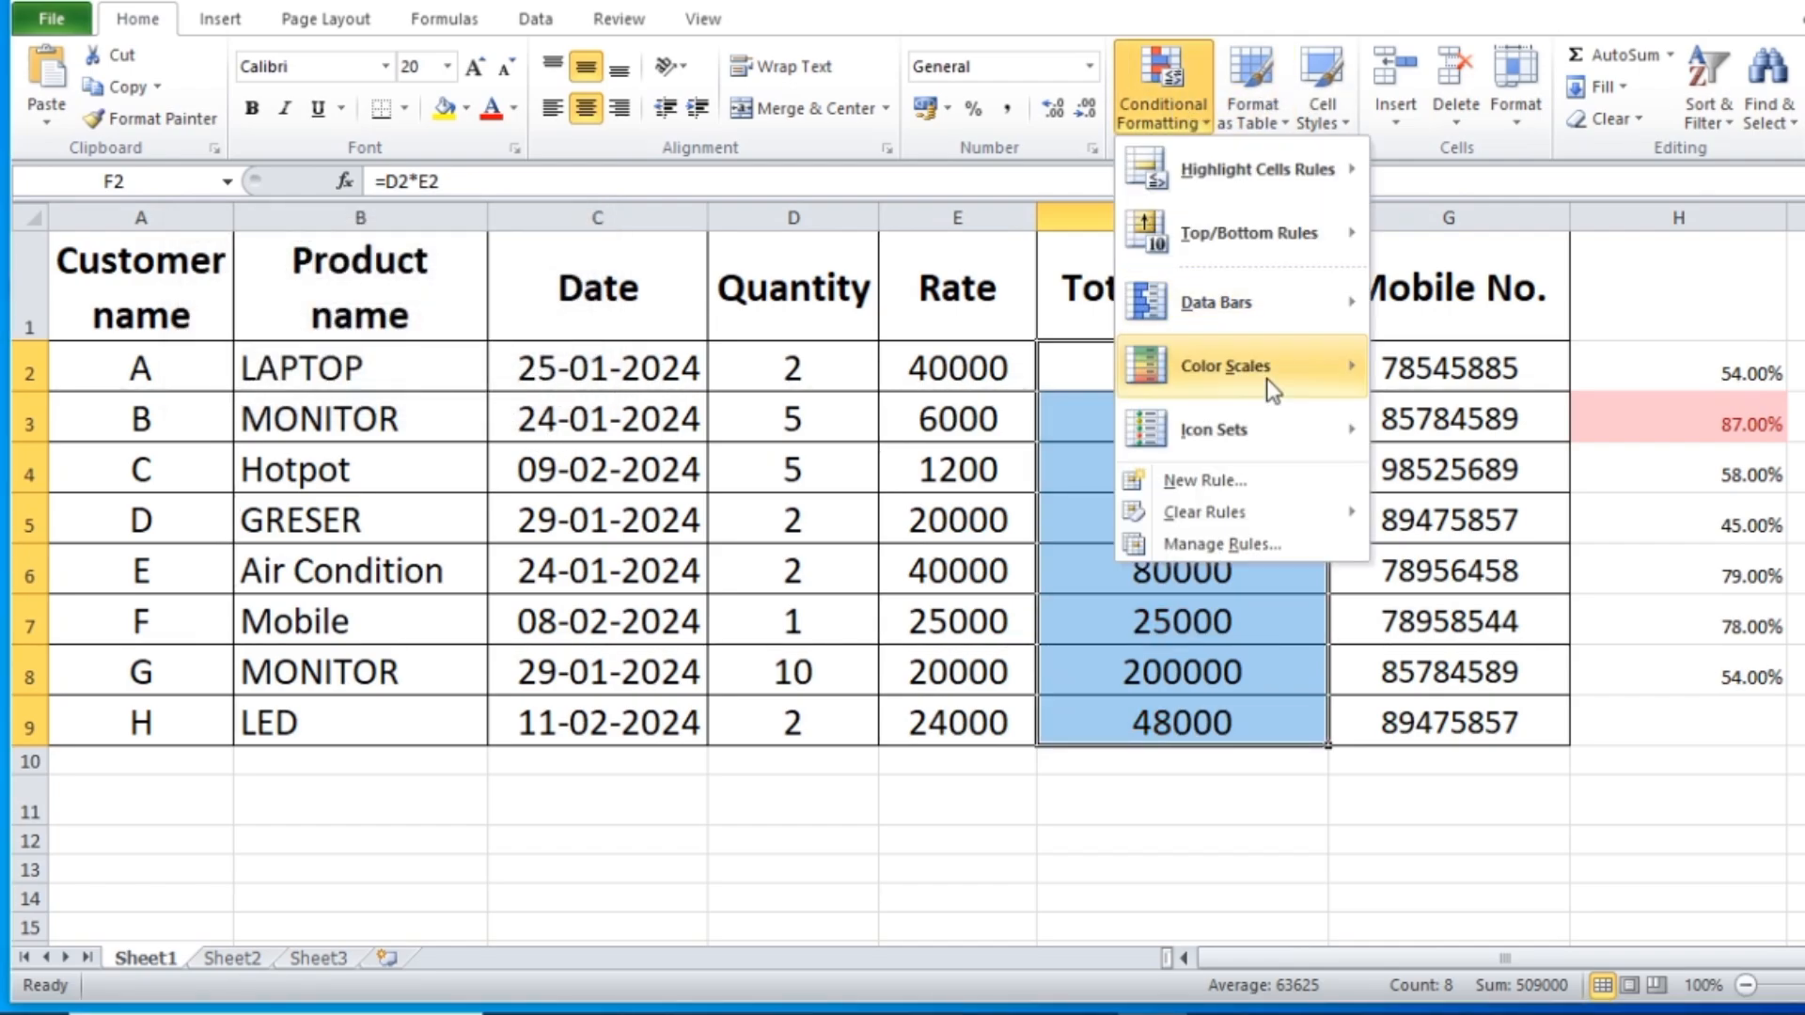
{"action": "mouse_move", "coordinate": [1258, 226]}
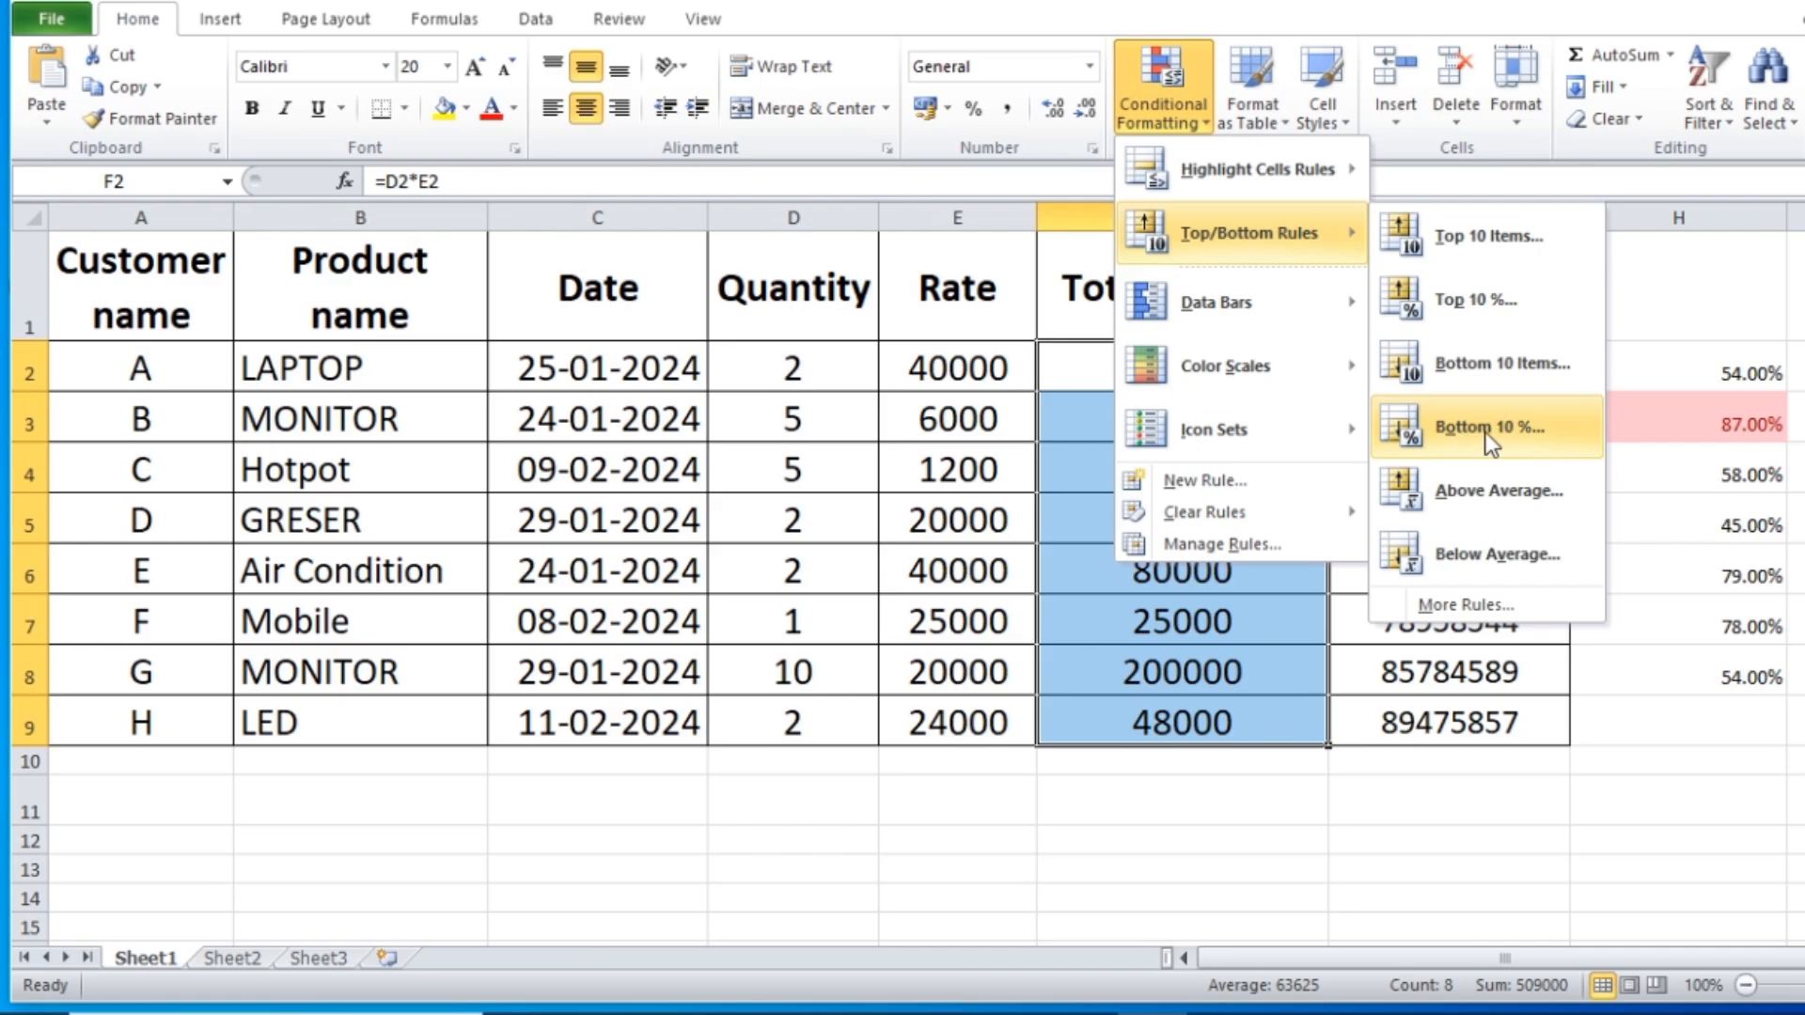
{"action": "left_click", "coordinate": [1720, 365]}
{"action": "left_click_drag", "start_coordinate": [1739, 371], "coordinate": [1758, 652]}
{"action": "left_click", "coordinate": [1186, 111]}
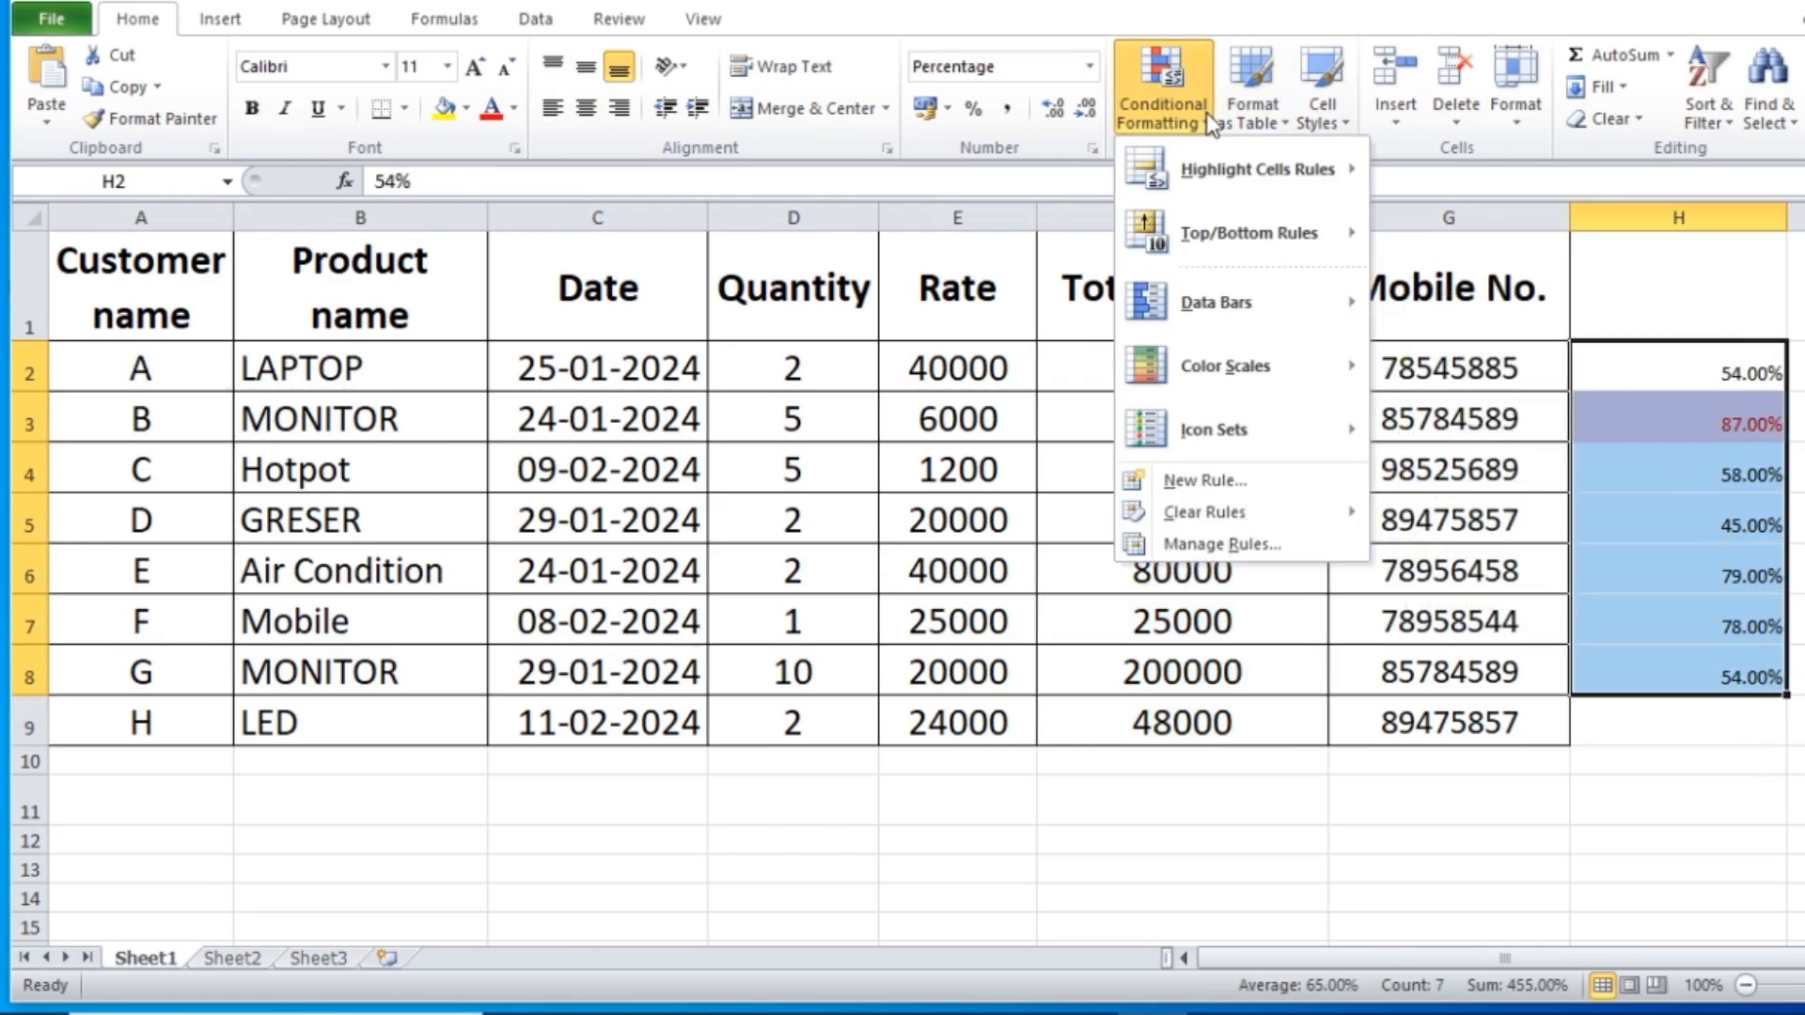
{"action": "mouse_move", "coordinate": [1235, 231]}
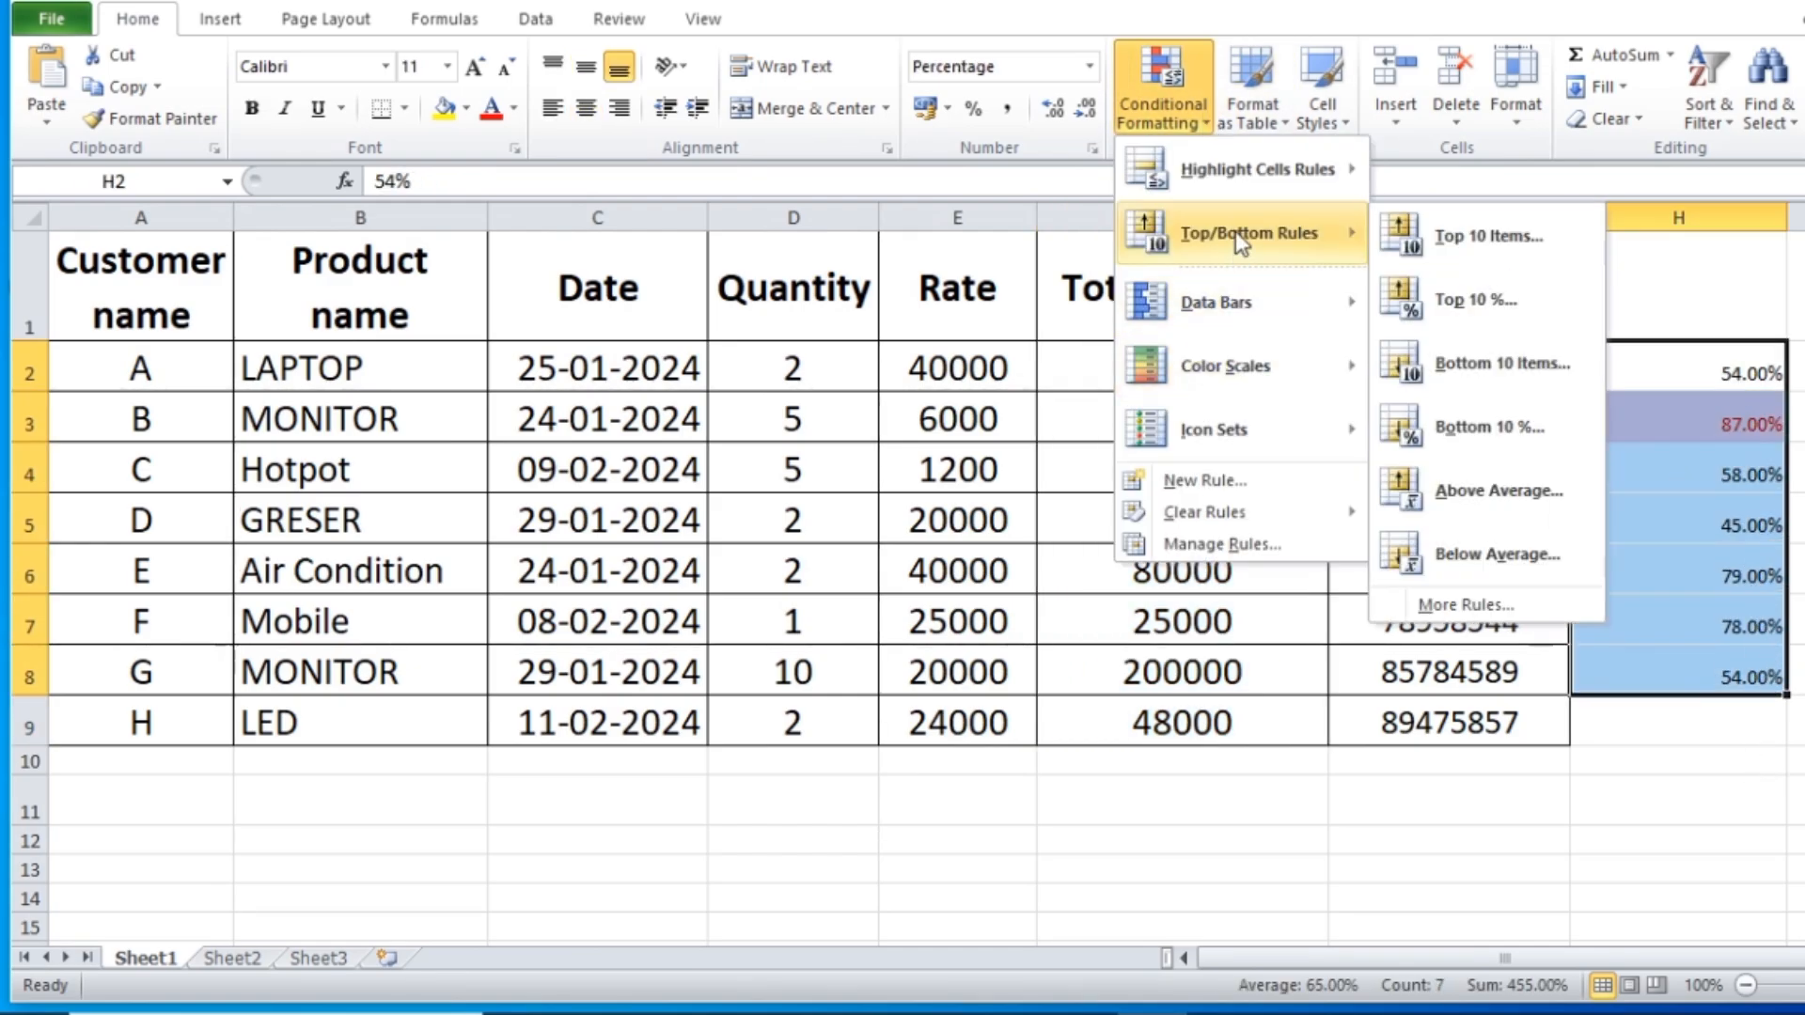
{"action": "left_click", "coordinate": [1508, 427]}
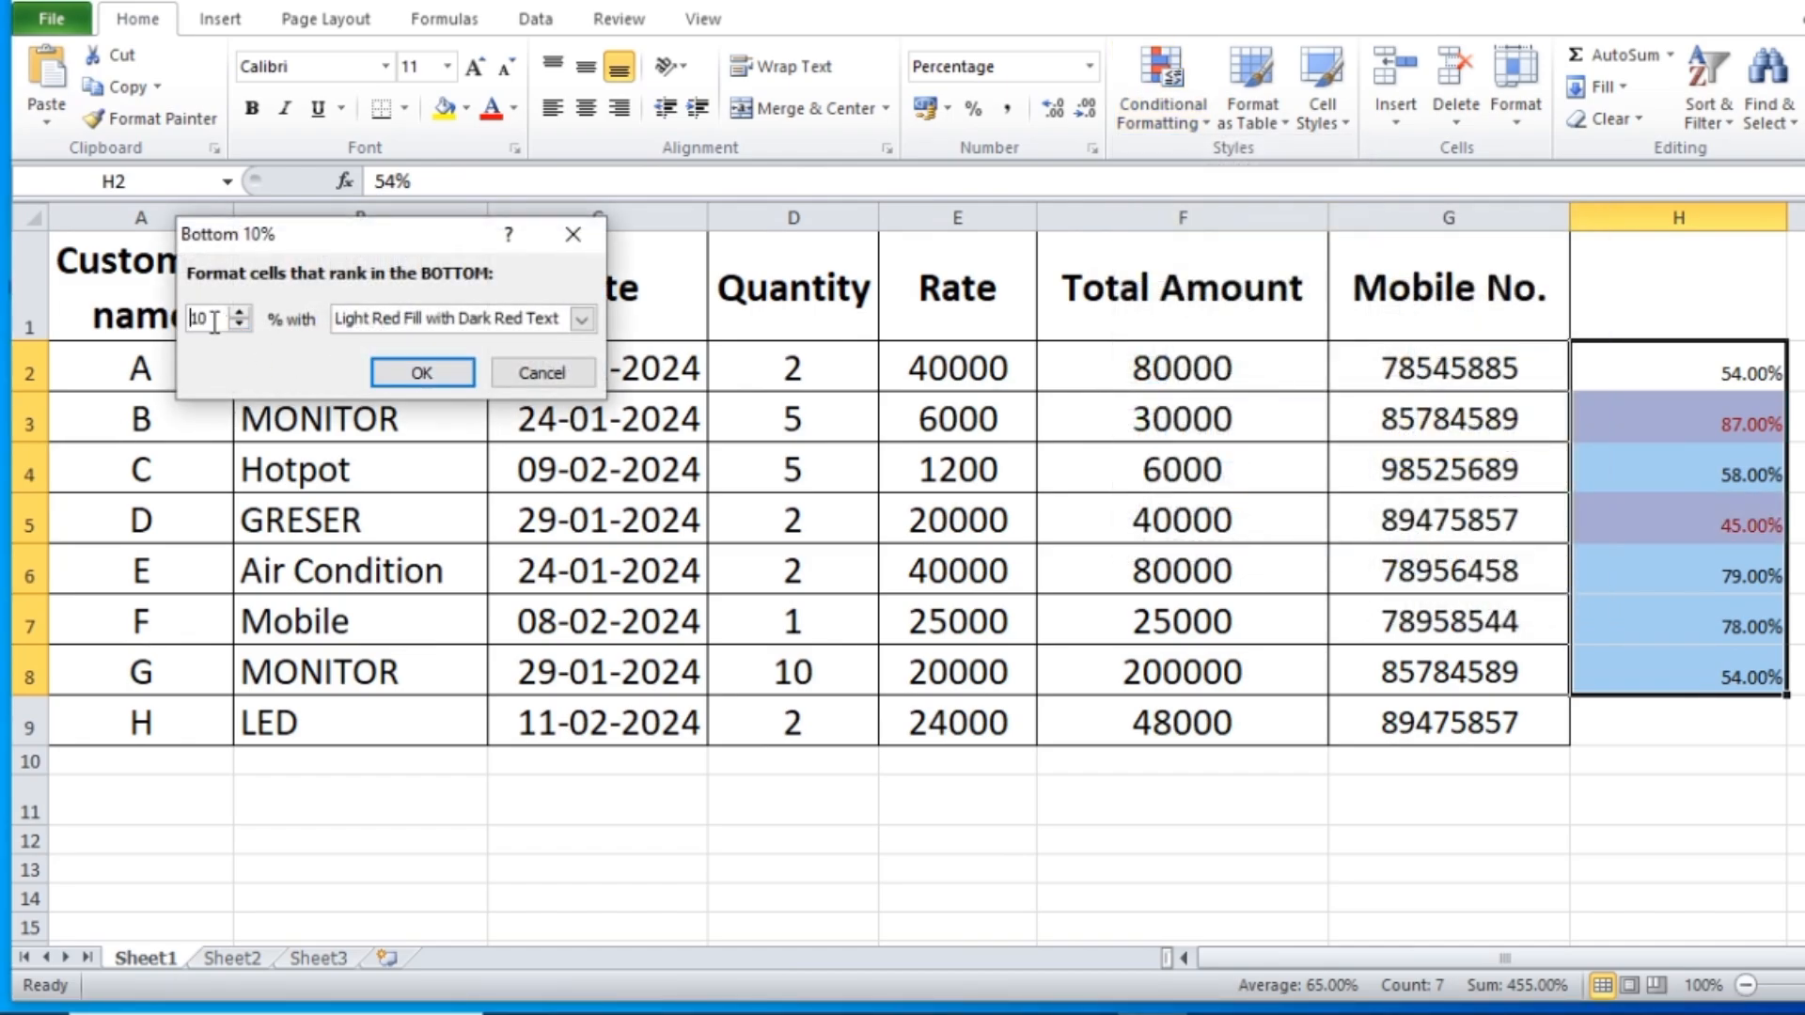
{"action": "type", "text": "1"}
{"action": "left_click", "coordinate": [426, 369]}
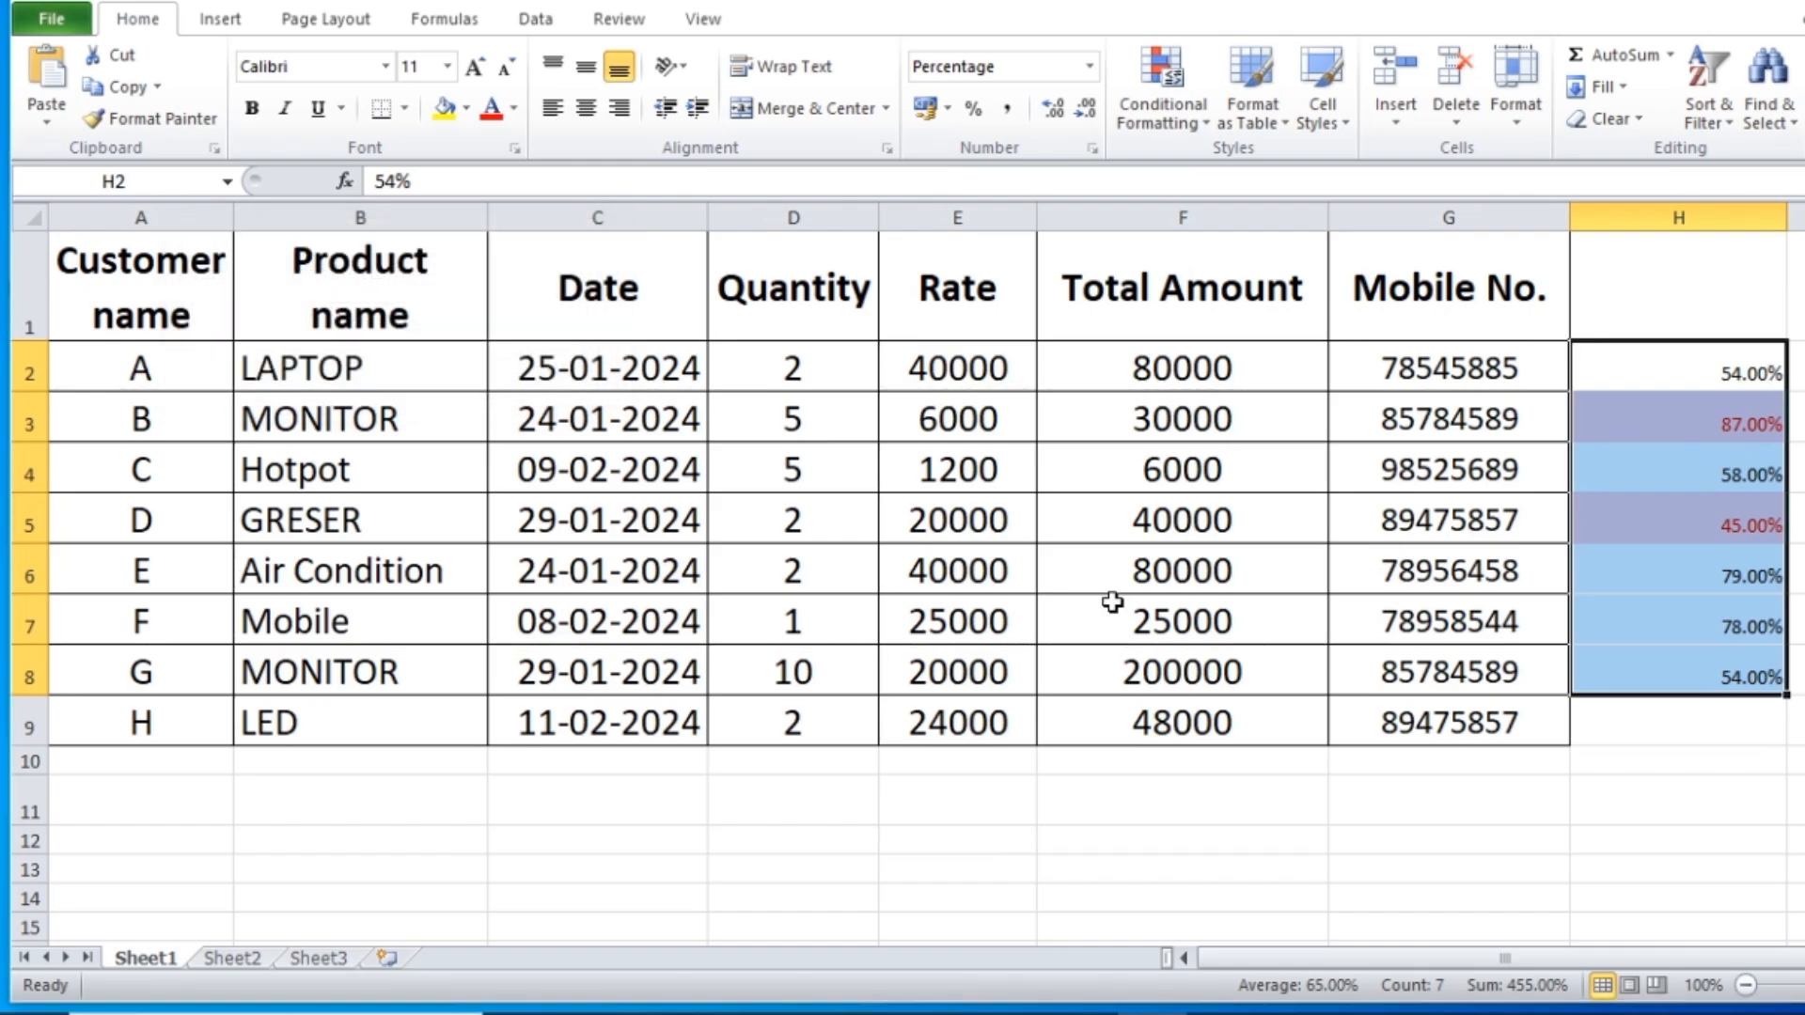
{"action": "left_click", "coordinate": [1723, 578]}
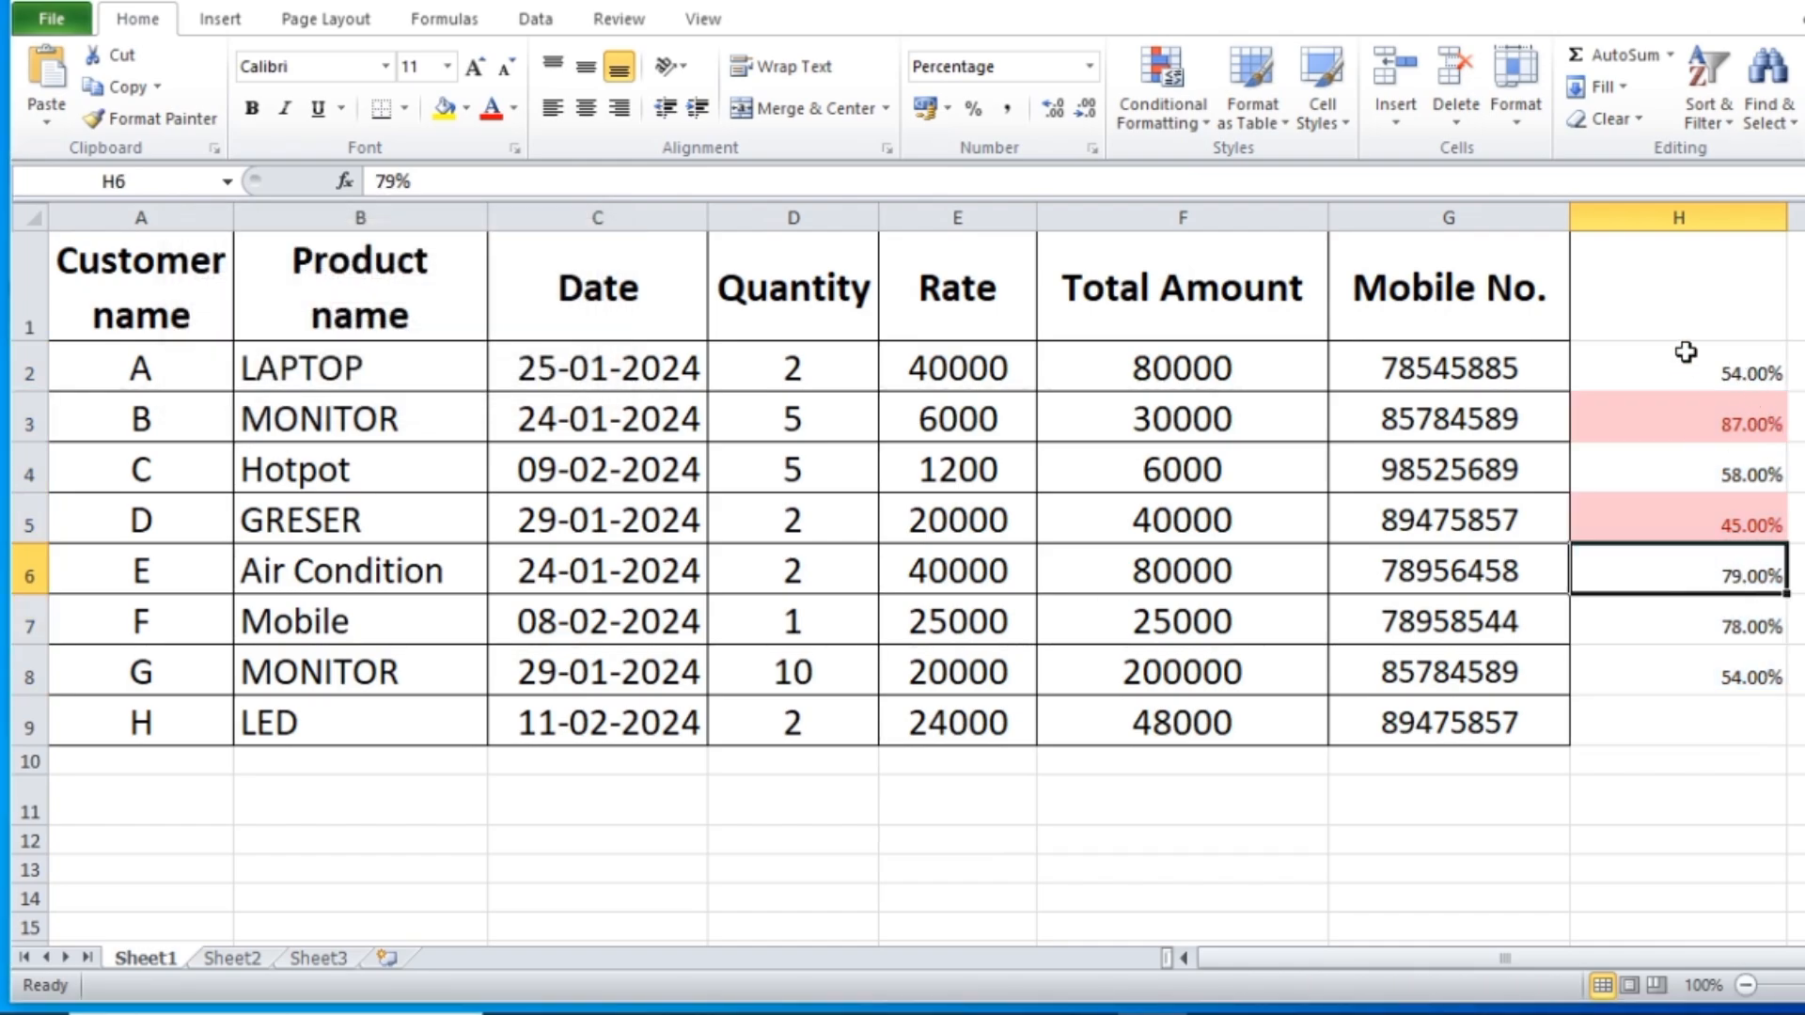
Step: Clear the conditional formatting rules from the selected cells H1:H7
{"action": "left_click_drag", "start_coordinate": [1682, 325], "coordinate": [1735, 621]}
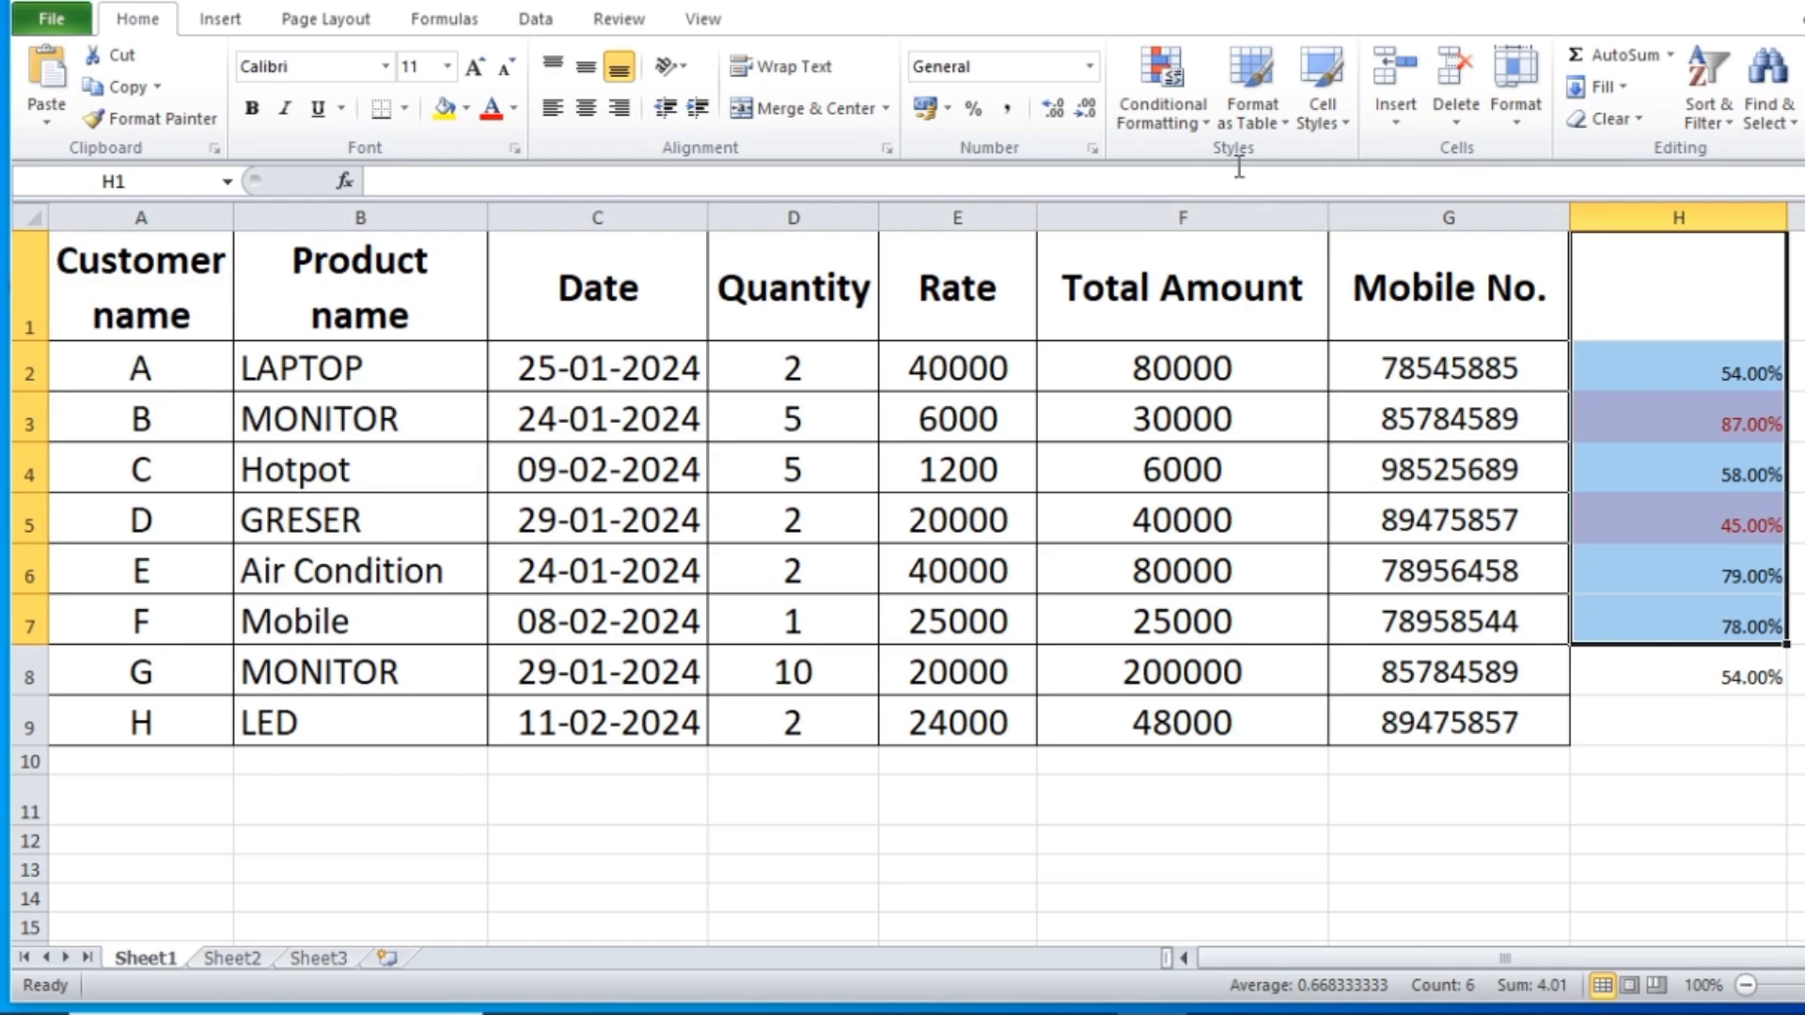
{"action": "left_click", "coordinate": [1192, 115]}
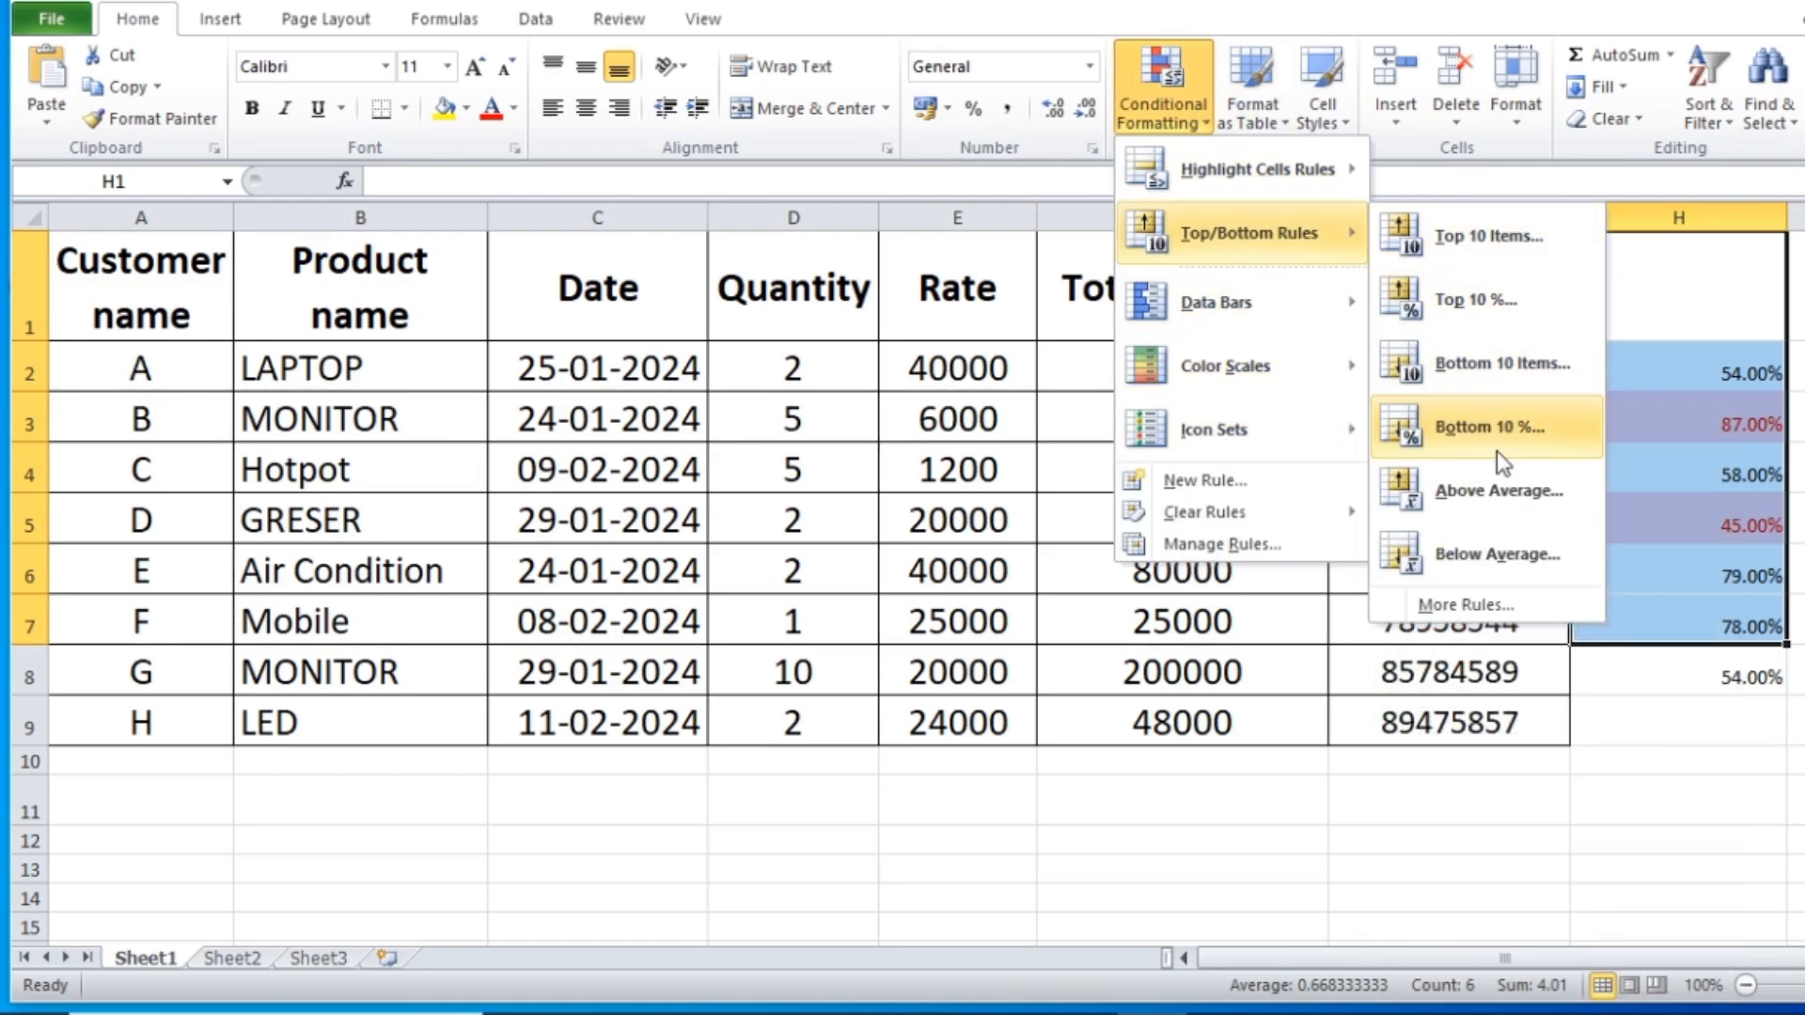
{"action": "mouse_move", "coordinate": [1222, 510]}
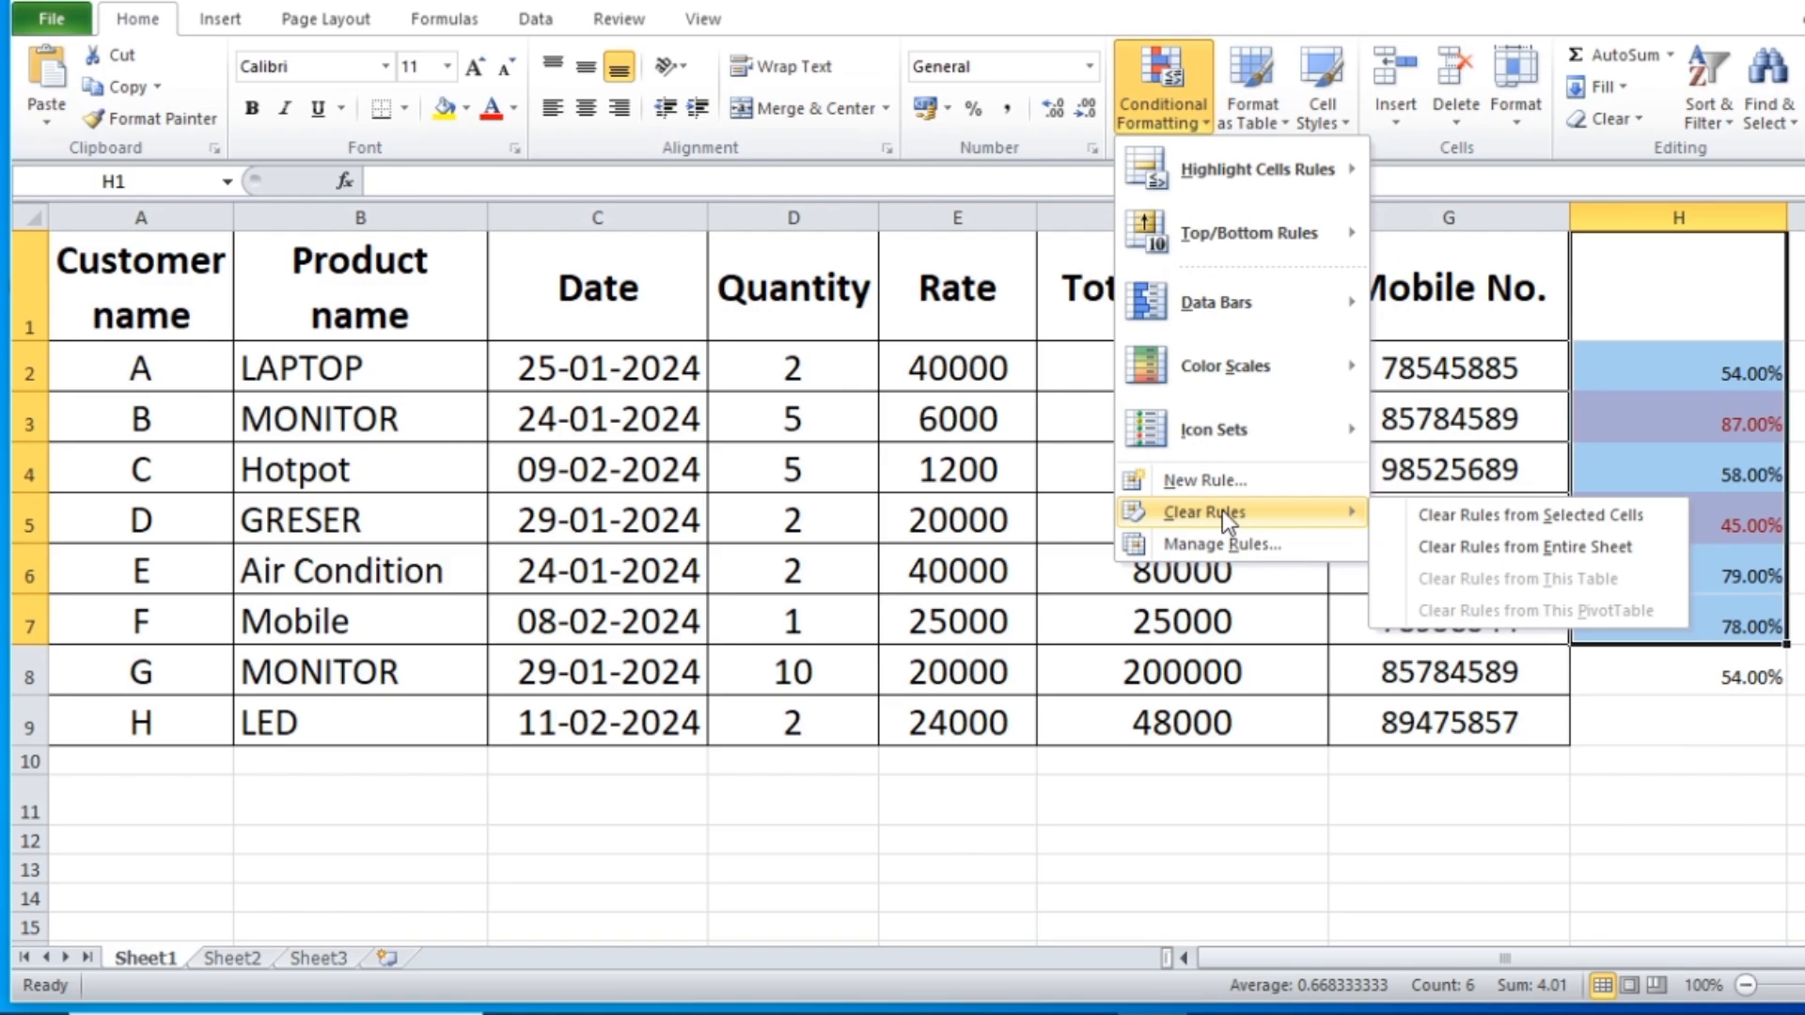
{"action": "left_click", "coordinate": [1482, 513]}
{"action": "left_click", "coordinate": [1678, 840]}
Step: Apply a Bottom 10 % rule with Light Red Fill with Dark Red Text to the percentages in H2:H8
{"action": "left_click_drag", "start_coordinate": [1743, 371], "coordinate": [1761, 677]}
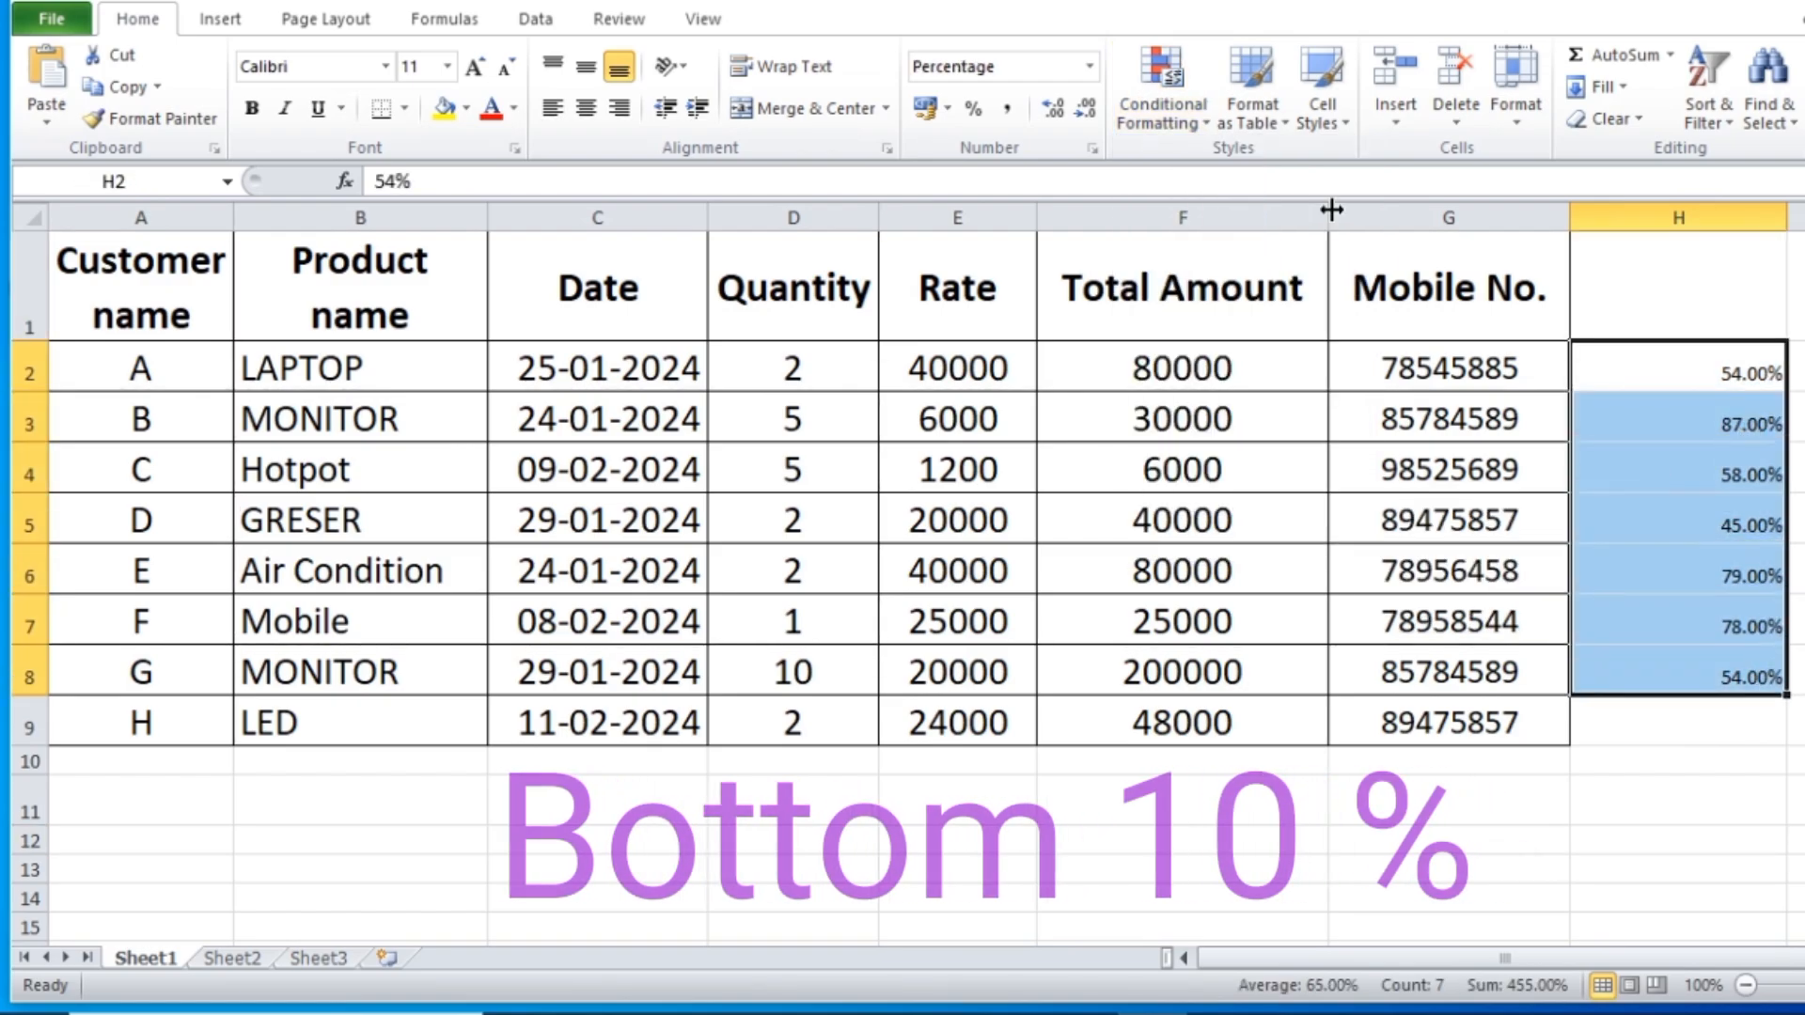
{"action": "left_click", "coordinate": [1162, 105]}
{"action": "mouse_move", "coordinate": [1216, 237]}
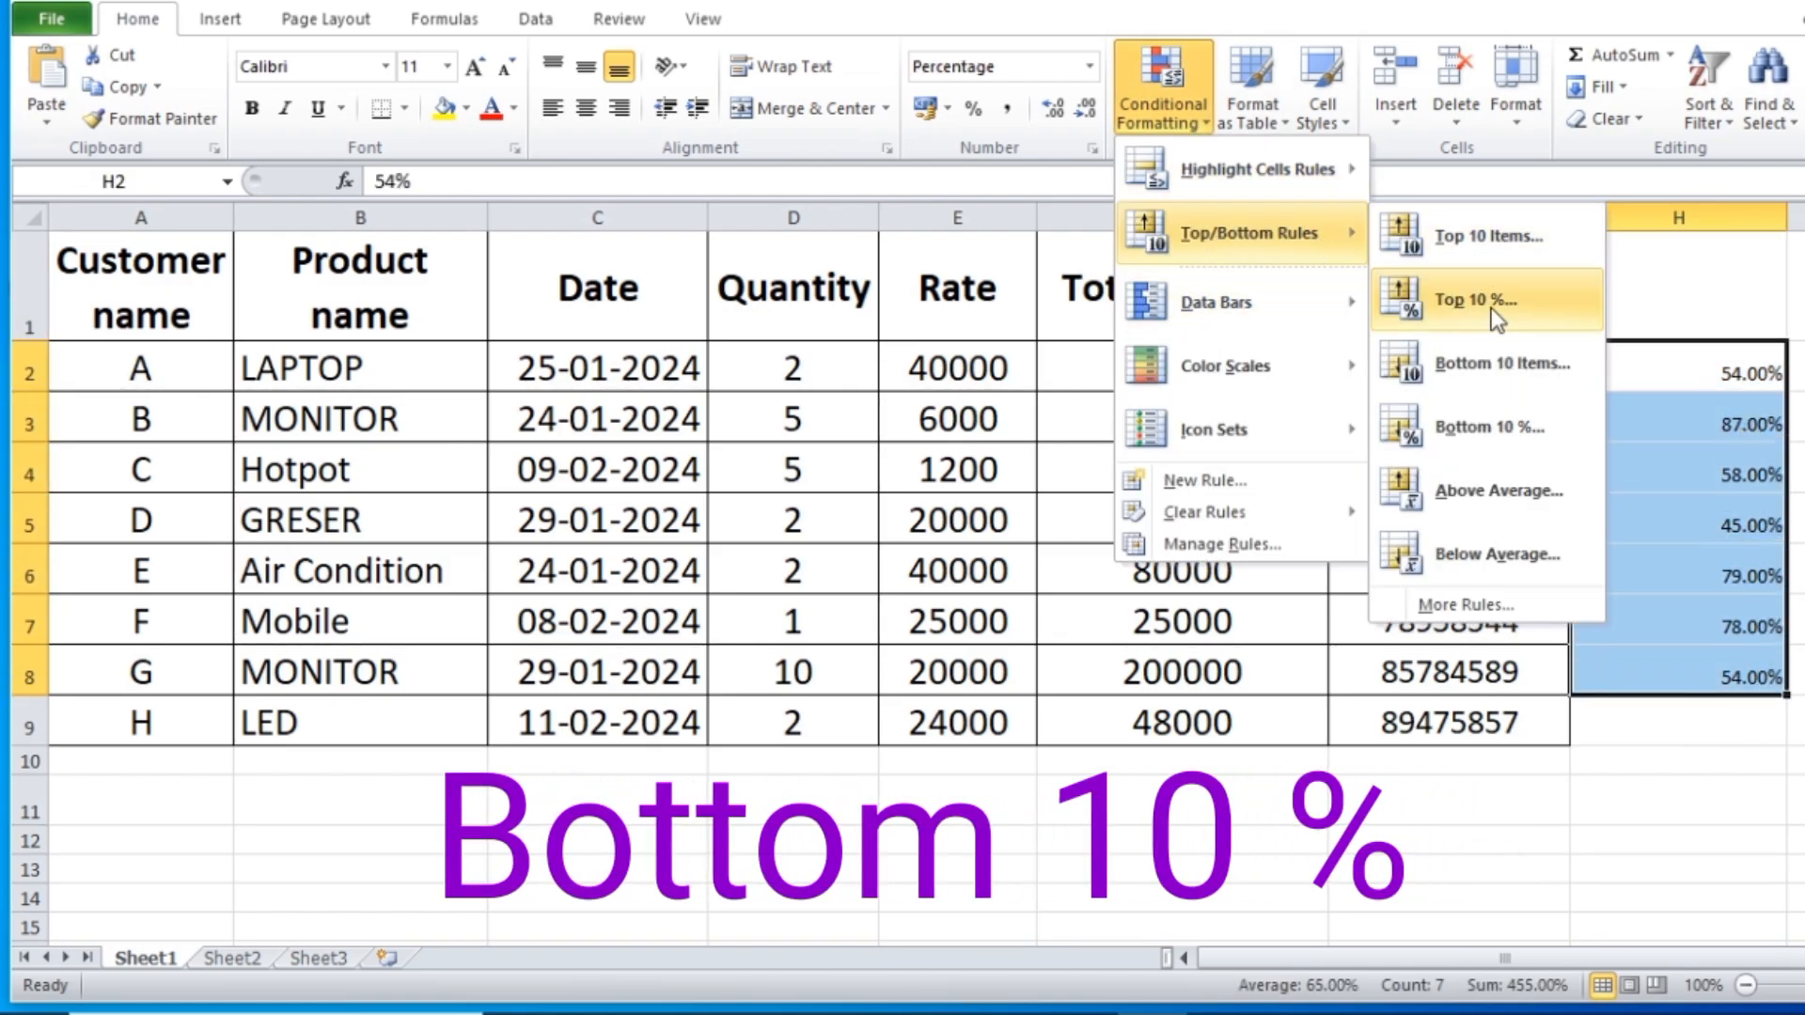
{"action": "left_click", "coordinate": [1491, 430]}
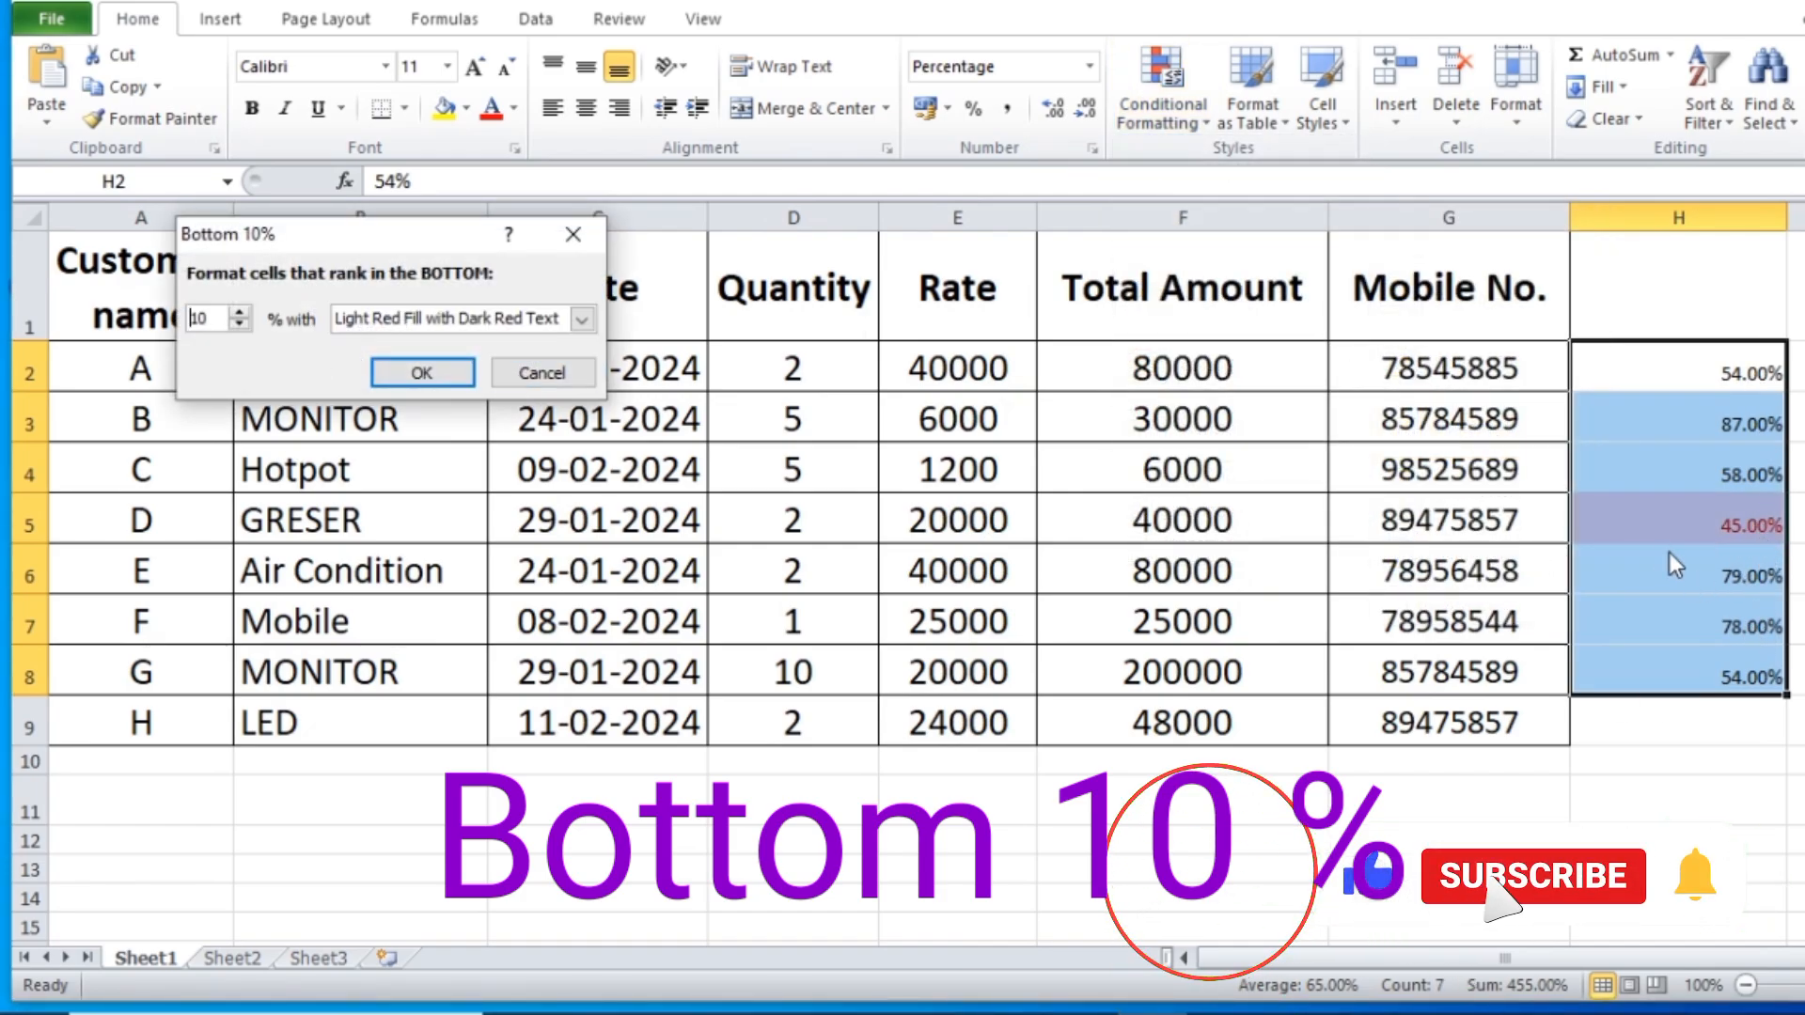
{"action": "left_click", "coordinate": [443, 372]}
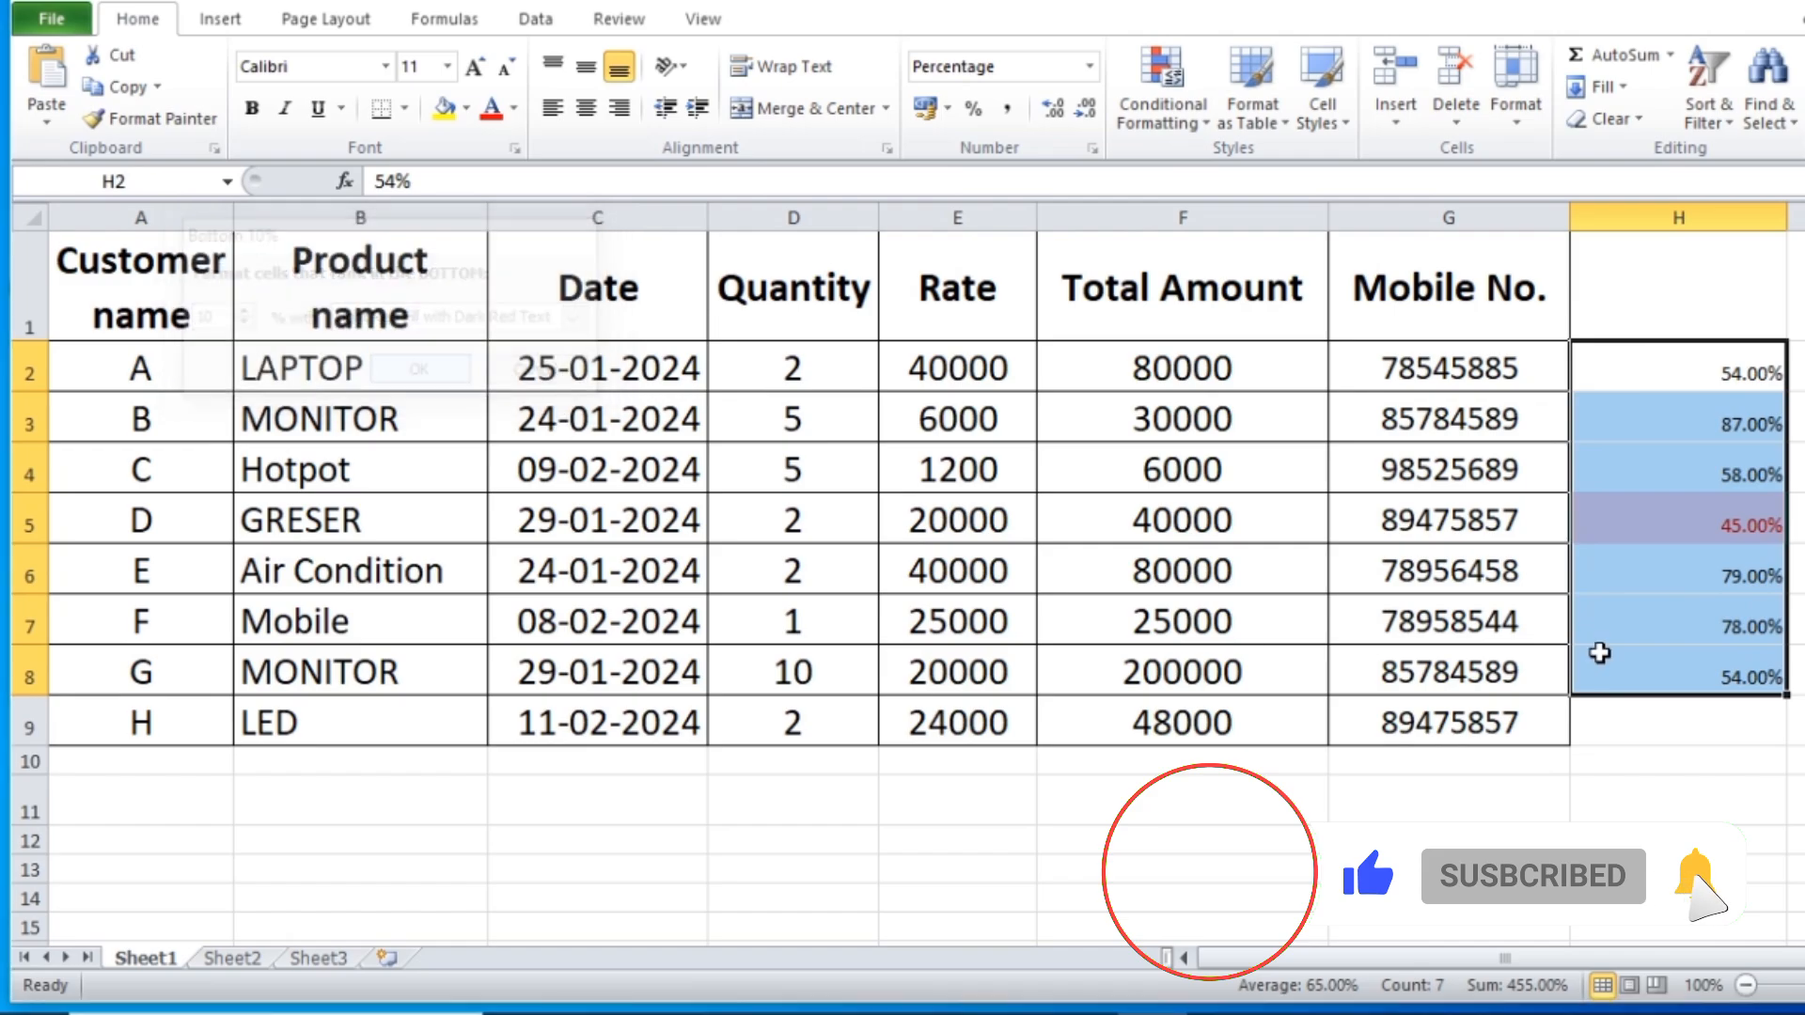
Step: Try 25% in cell H6 to test the Bottom 10 % rule, and undo the entry
{"action": "left_click", "coordinate": [1728, 576]}
{"action": "type", "text": "25"}
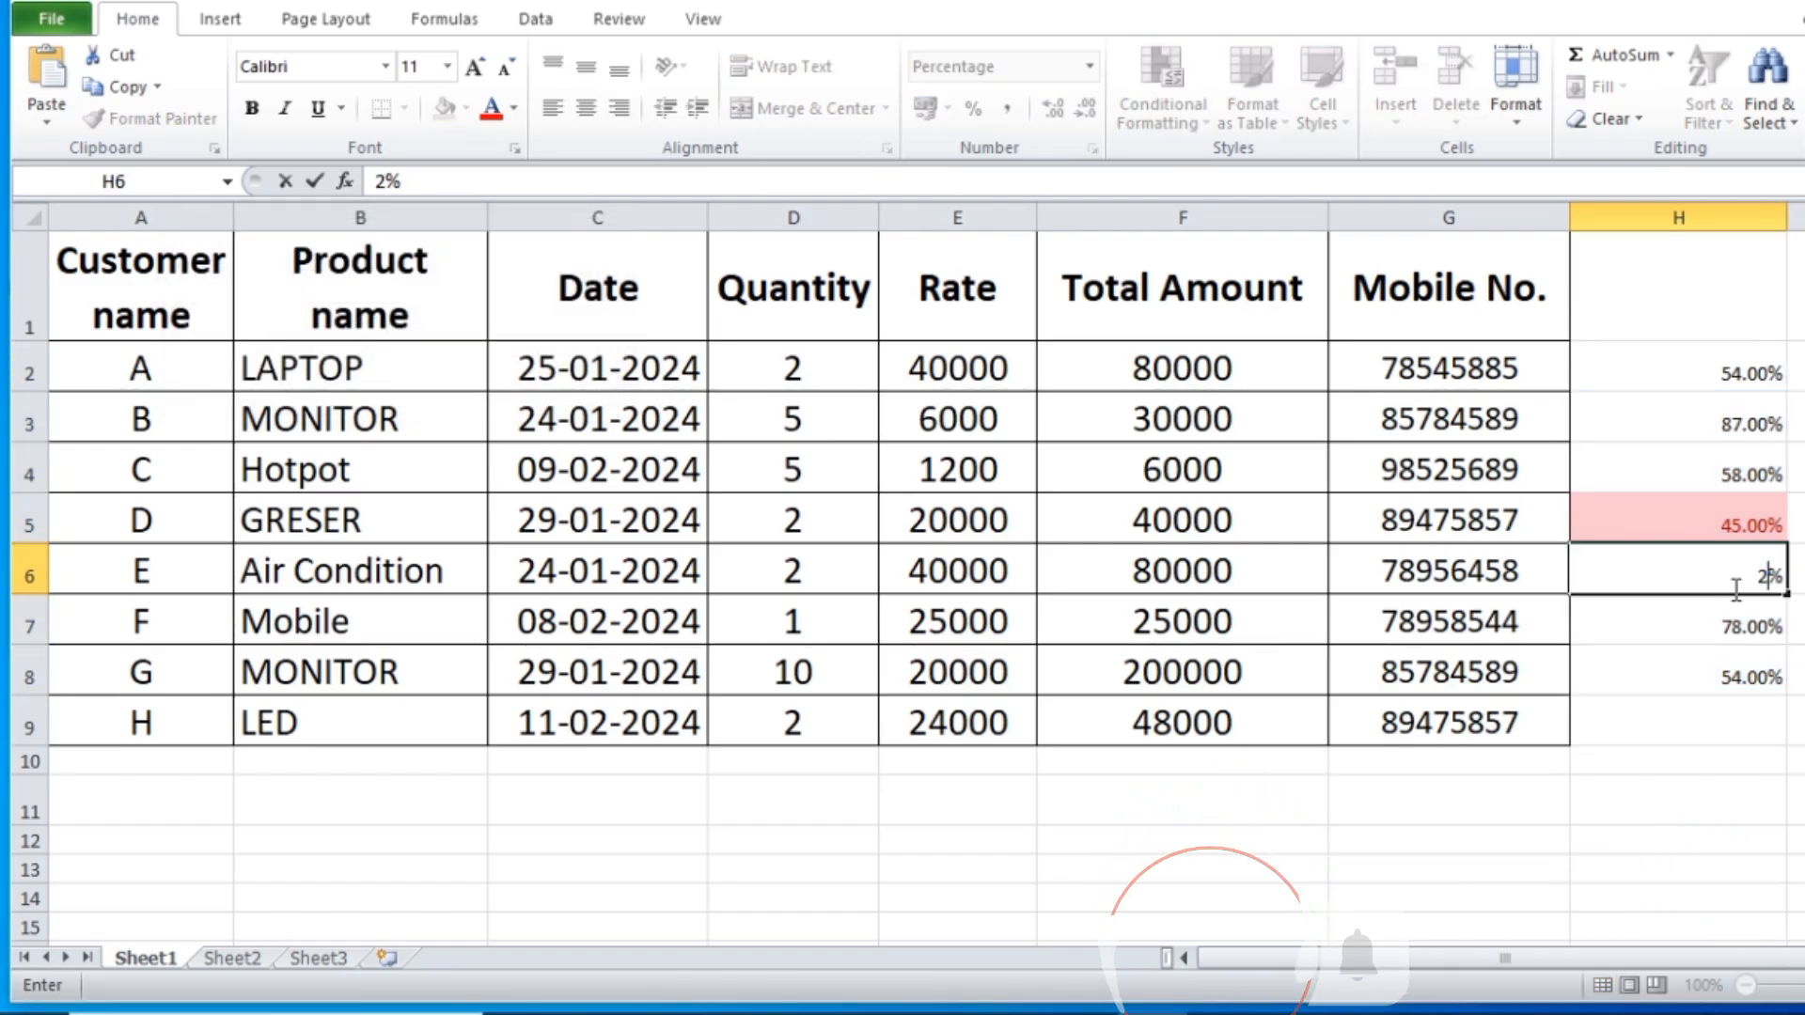
{"action": "key", "text": "Return"}
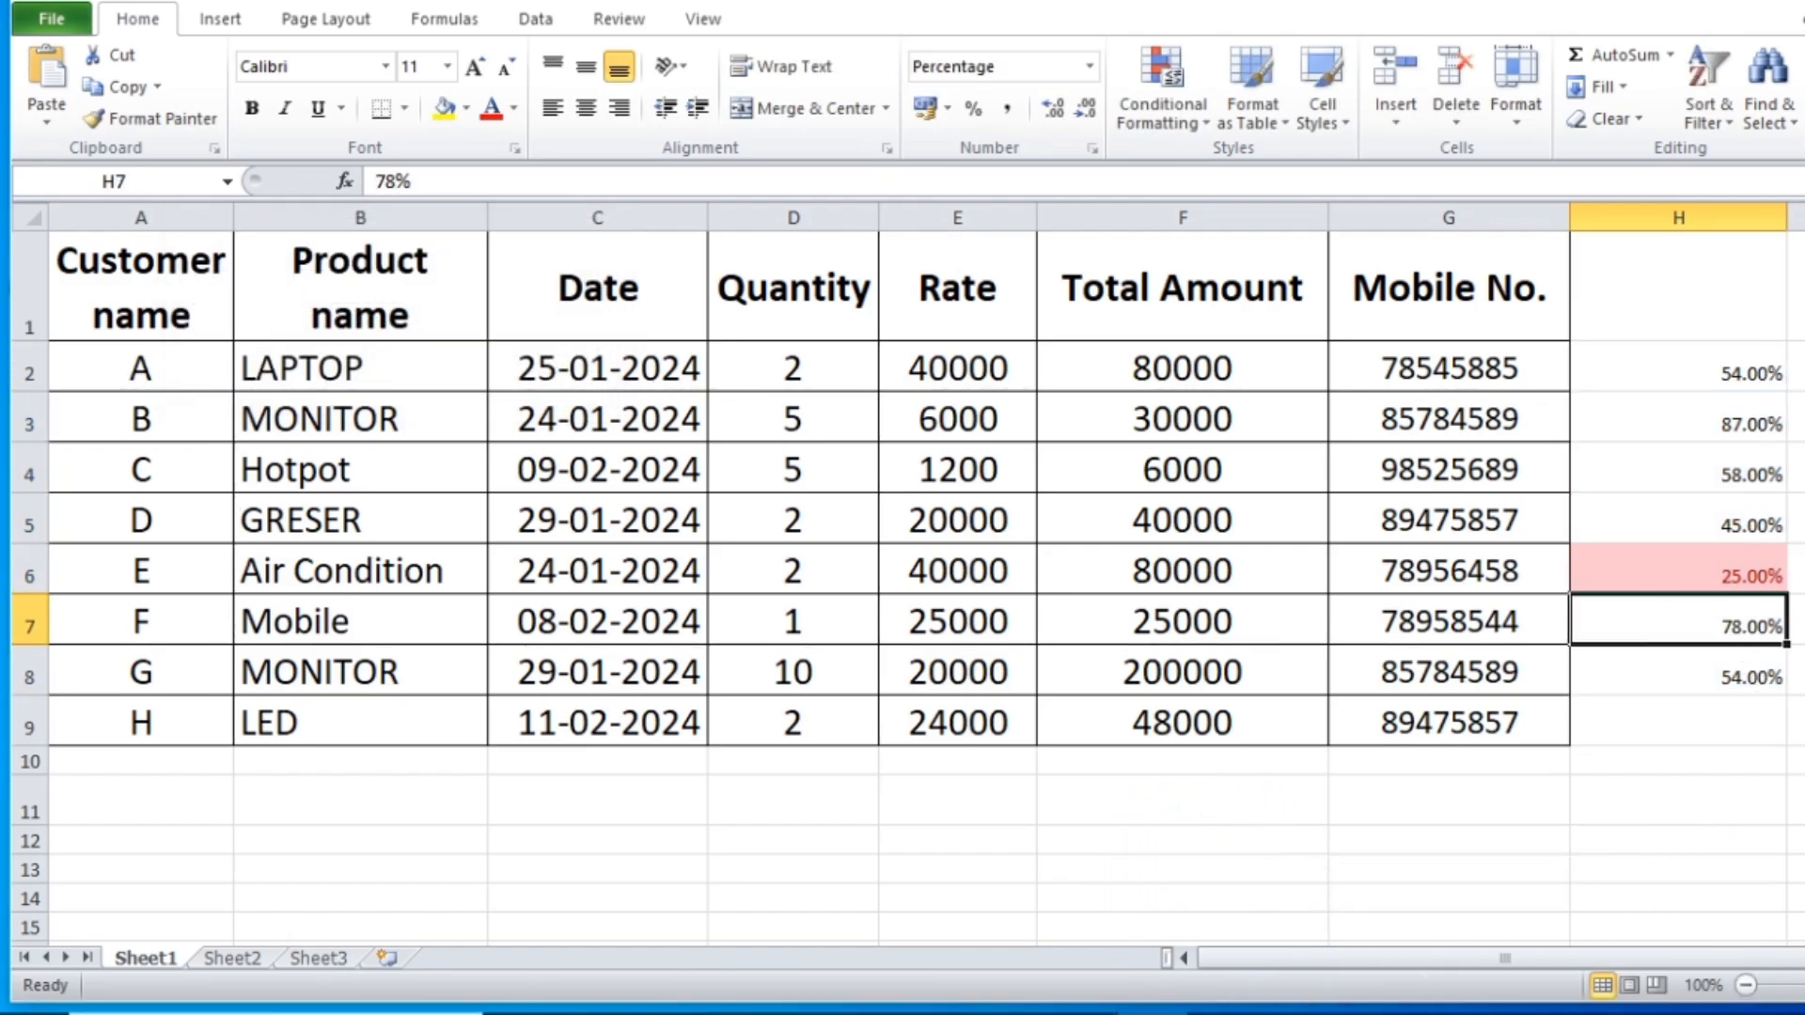
{"action": "left_click", "coordinate": [1718, 785]}
{"action": "left_click", "coordinate": [1707, 404]}
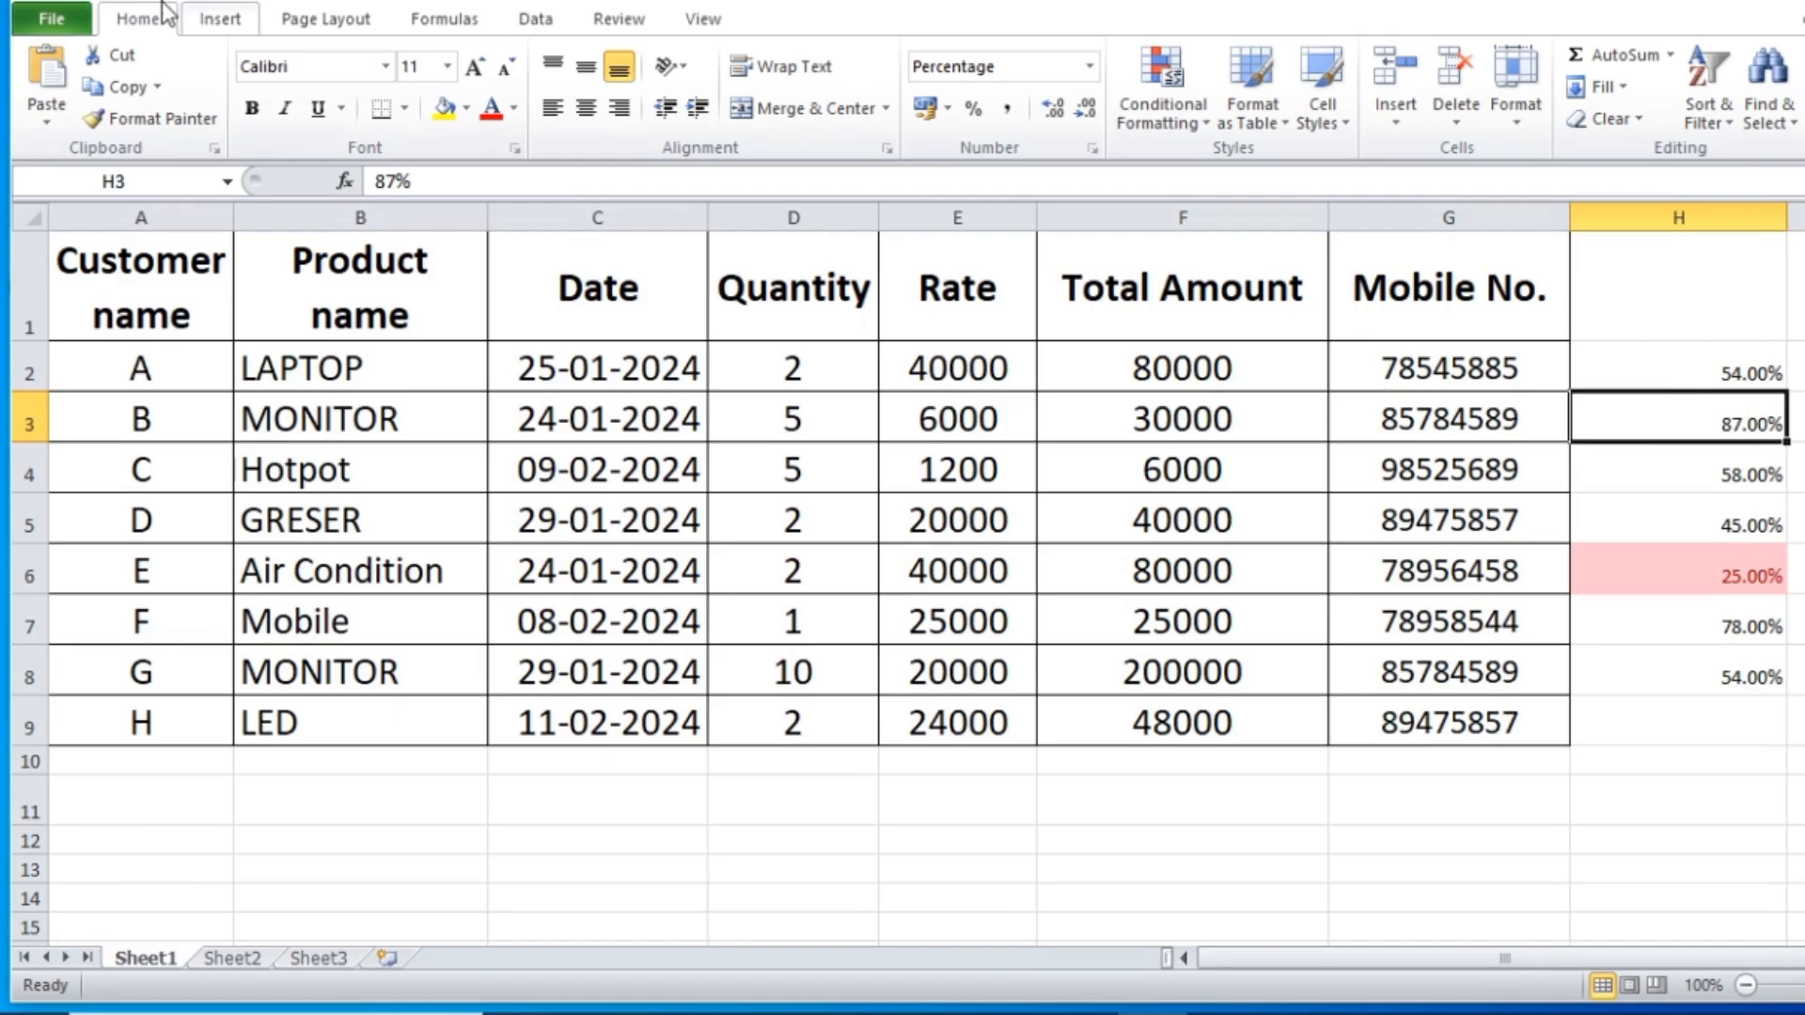
{"action": "key", "text": "ctrl+z"}
{"action": "left_click", "coordinate": [1203, 116]}
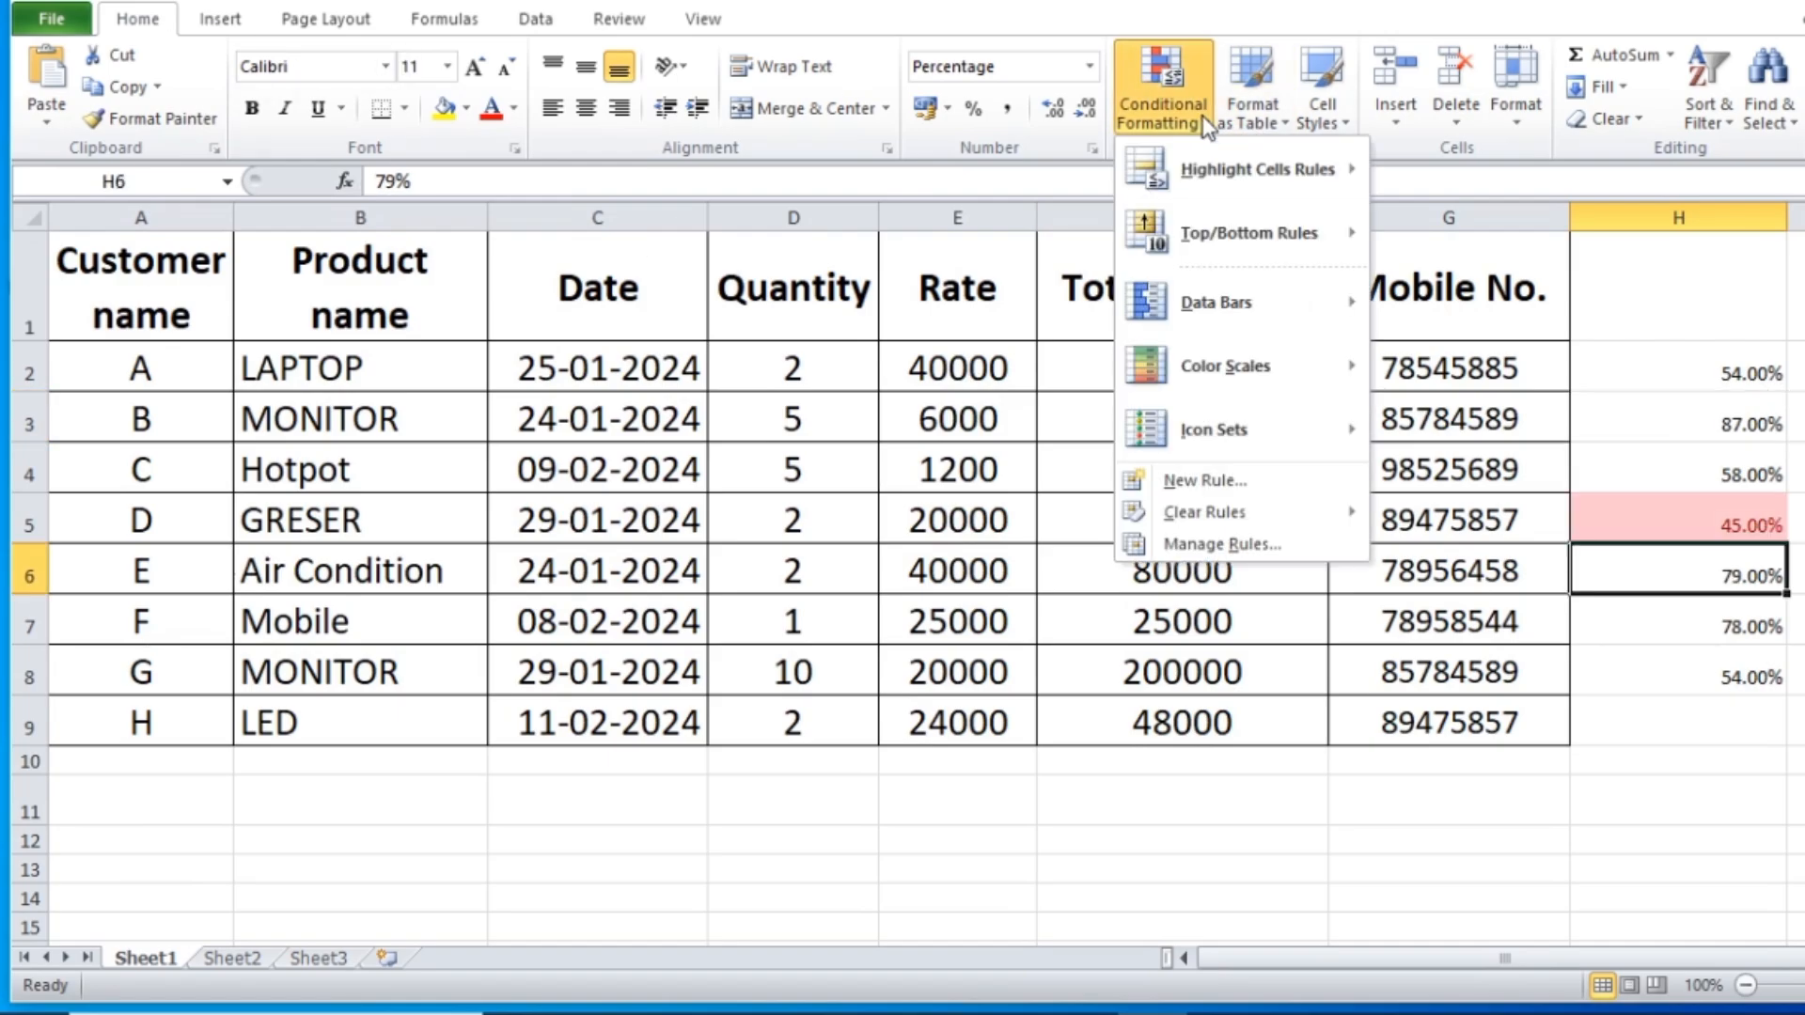
{"action": "mouse_move", "coordinate": [1205, 230]}
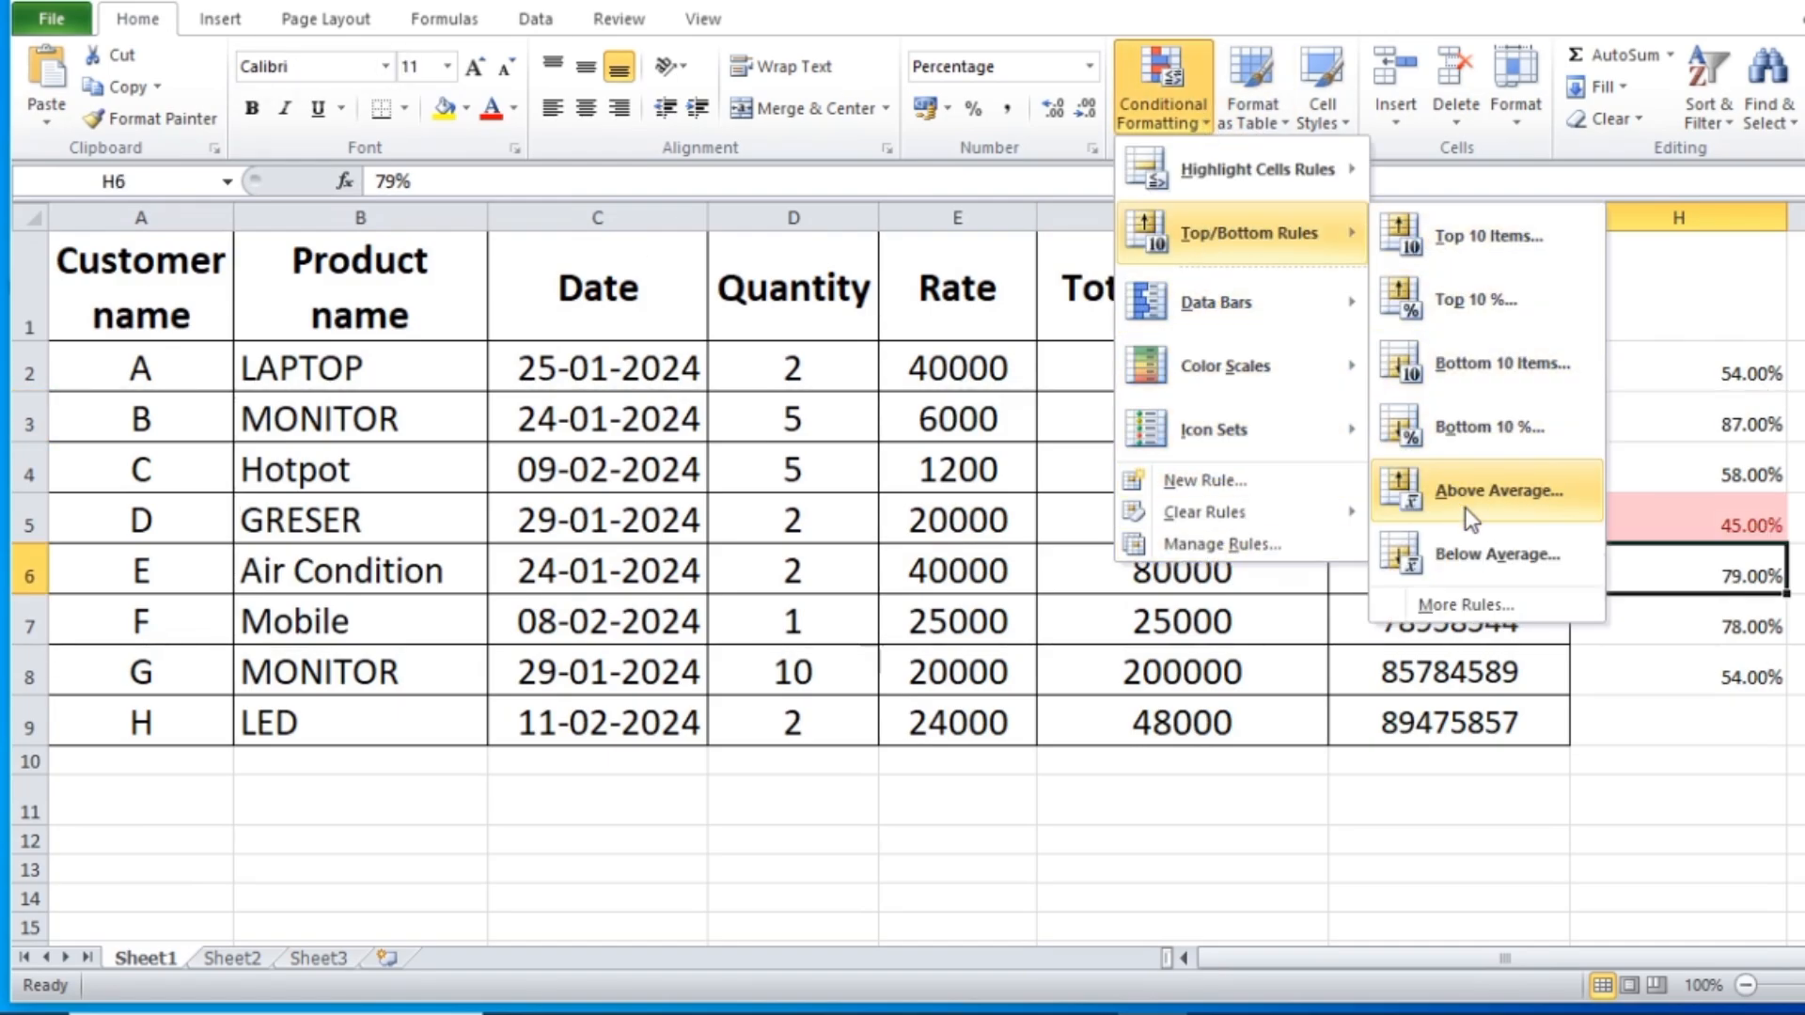
{"action": "left_click", "coordinate": [1723, 816]}
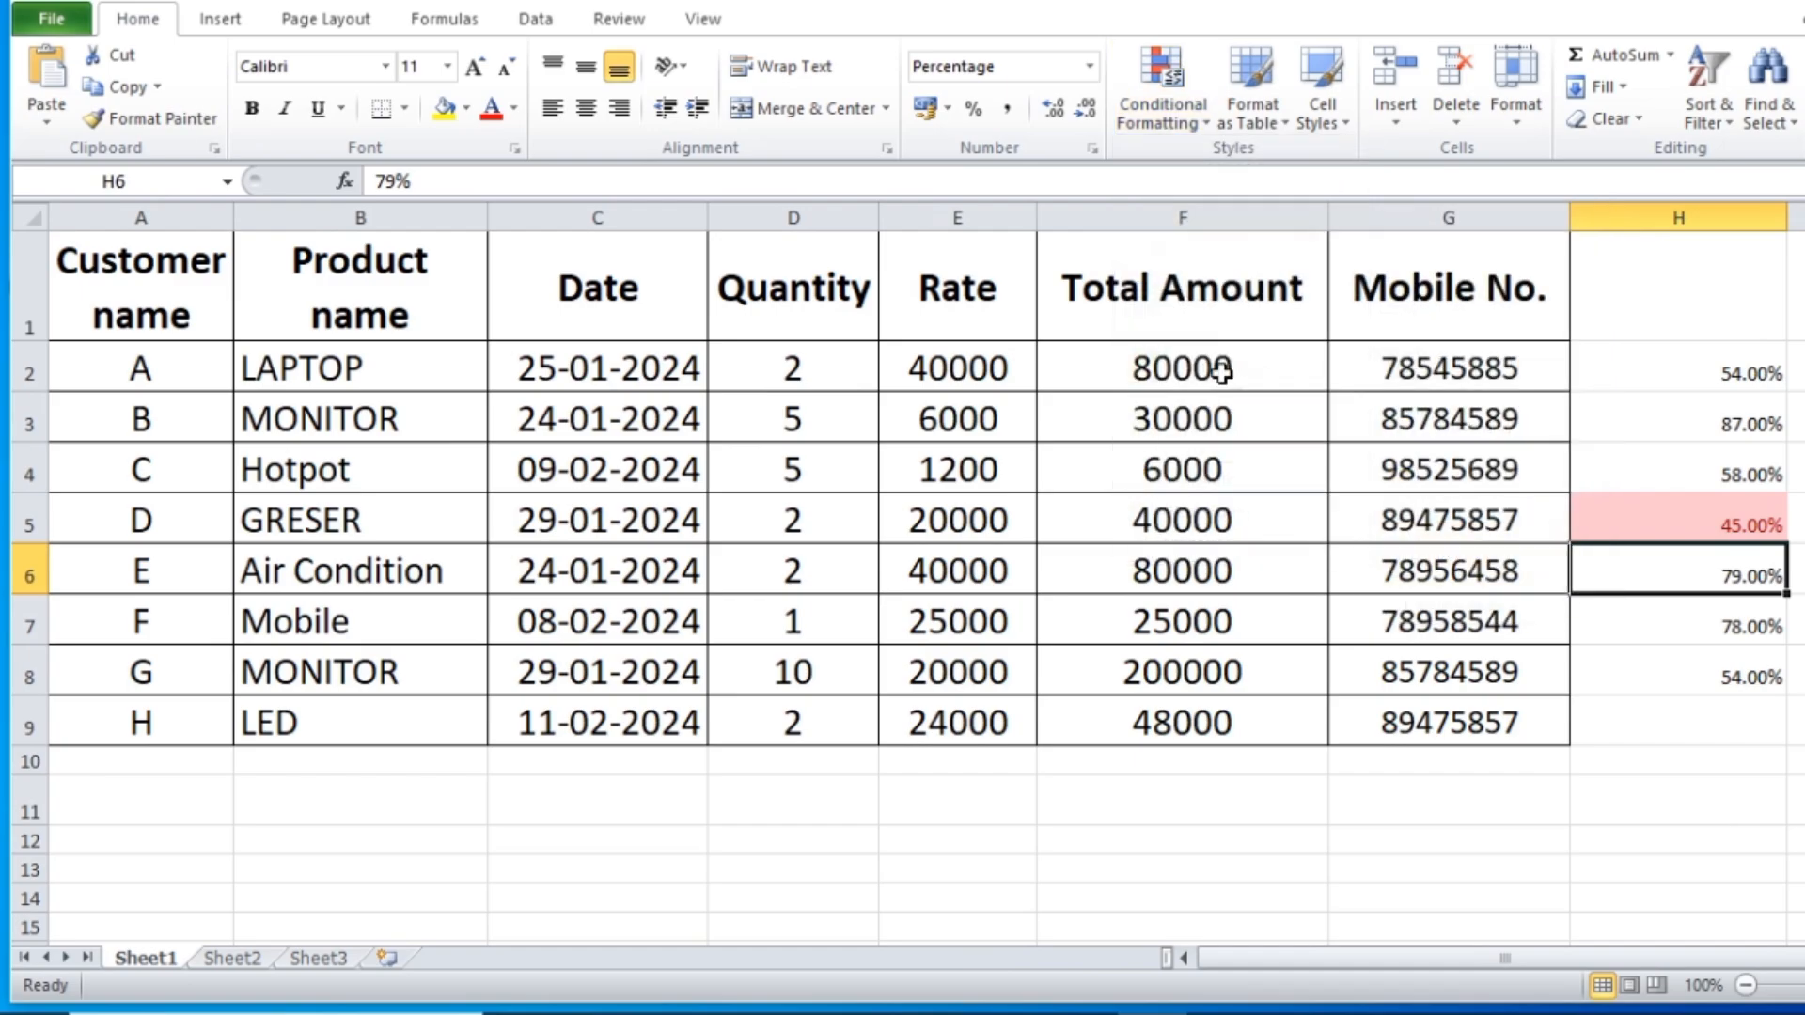
Step: Calculate the average of the Total Amount values in cell F11 with =AVERAGE(F2:F9)
{"action": "left_click_drag", "start_coordinate": [1183, 365], "coordinate": [1154, 743]}
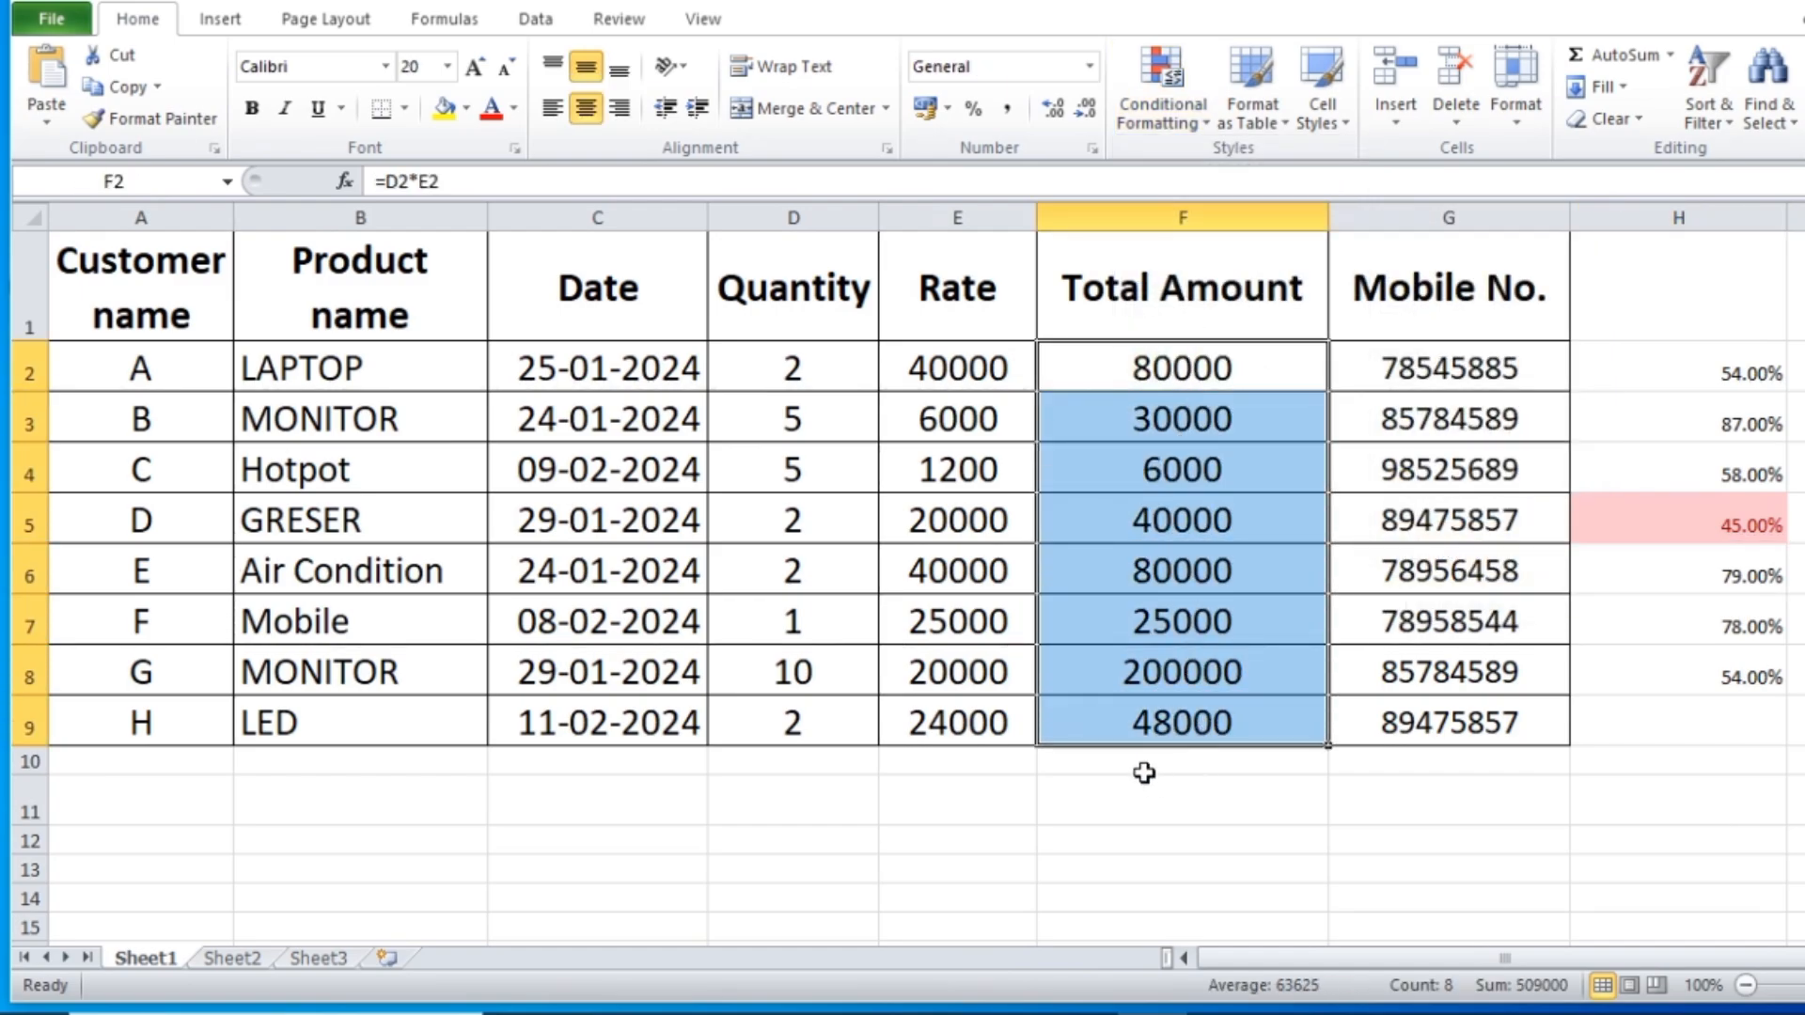
{"action": "left_click", "coordinate": [1148, 766]}
{"action": "left_click", "coordinate": [1144, 804]}
{"action": "type", "text": "="}
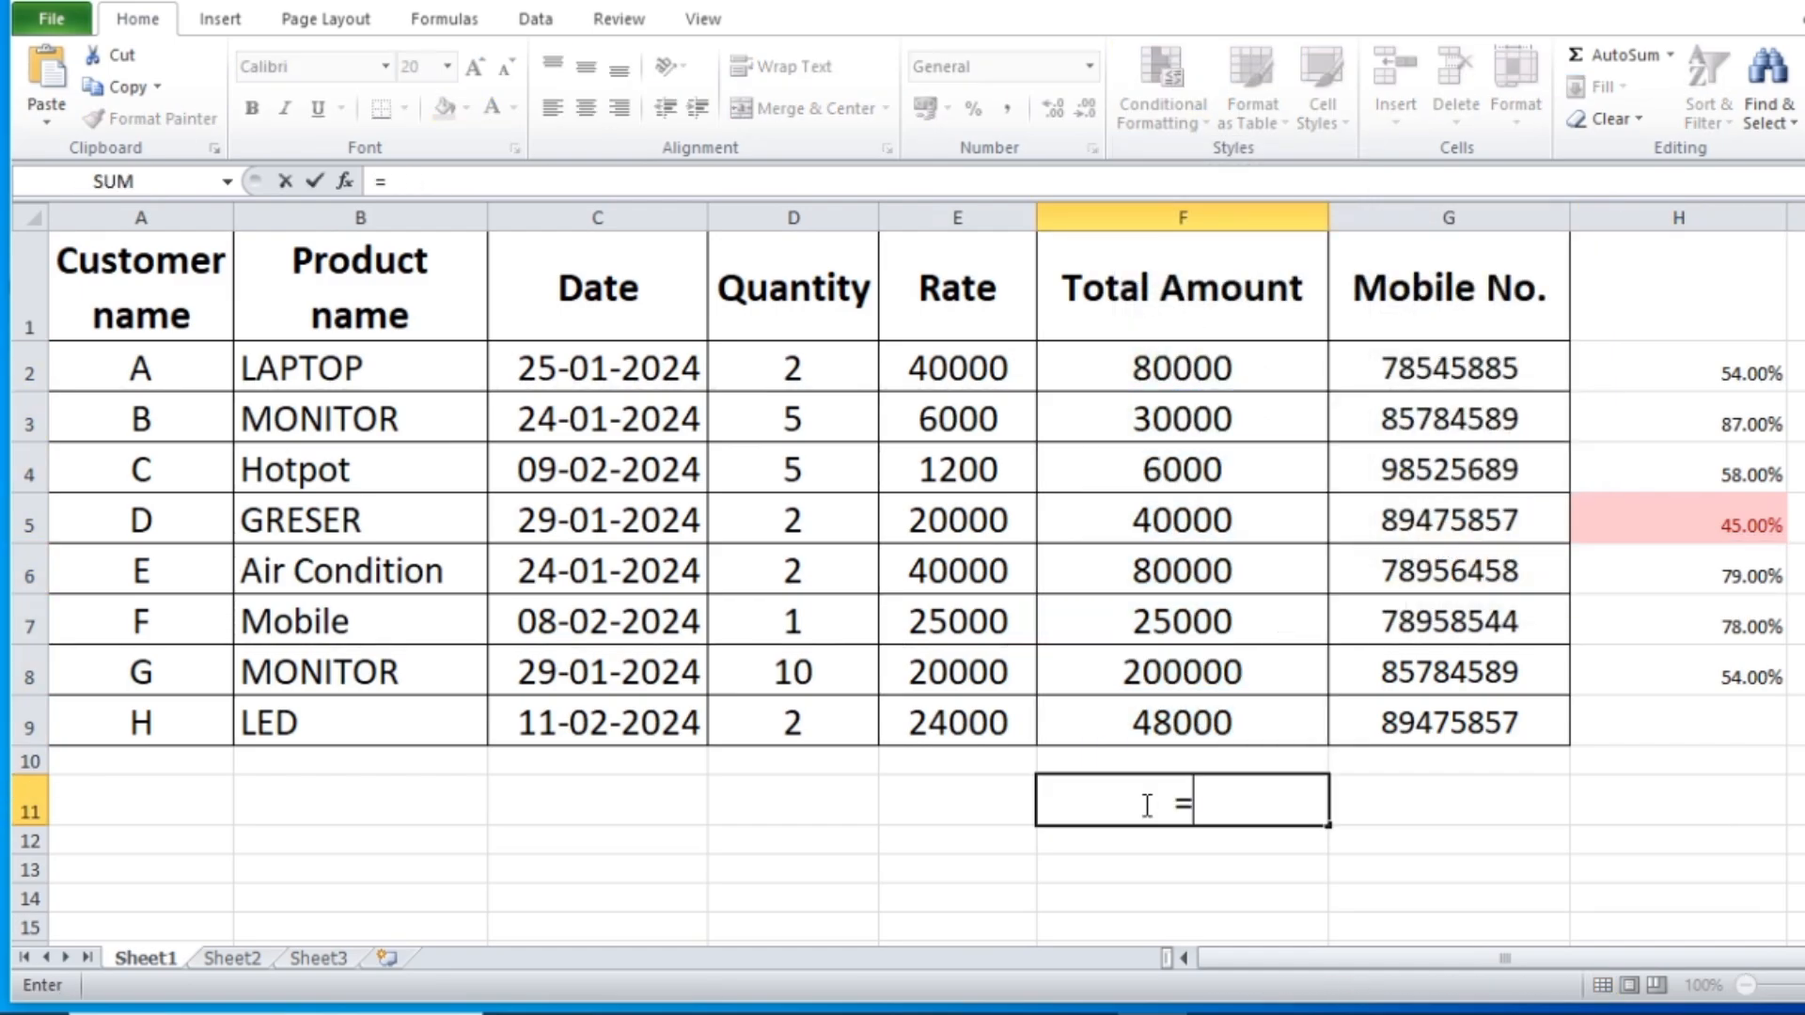
{"action": "type", "text": "ave"}
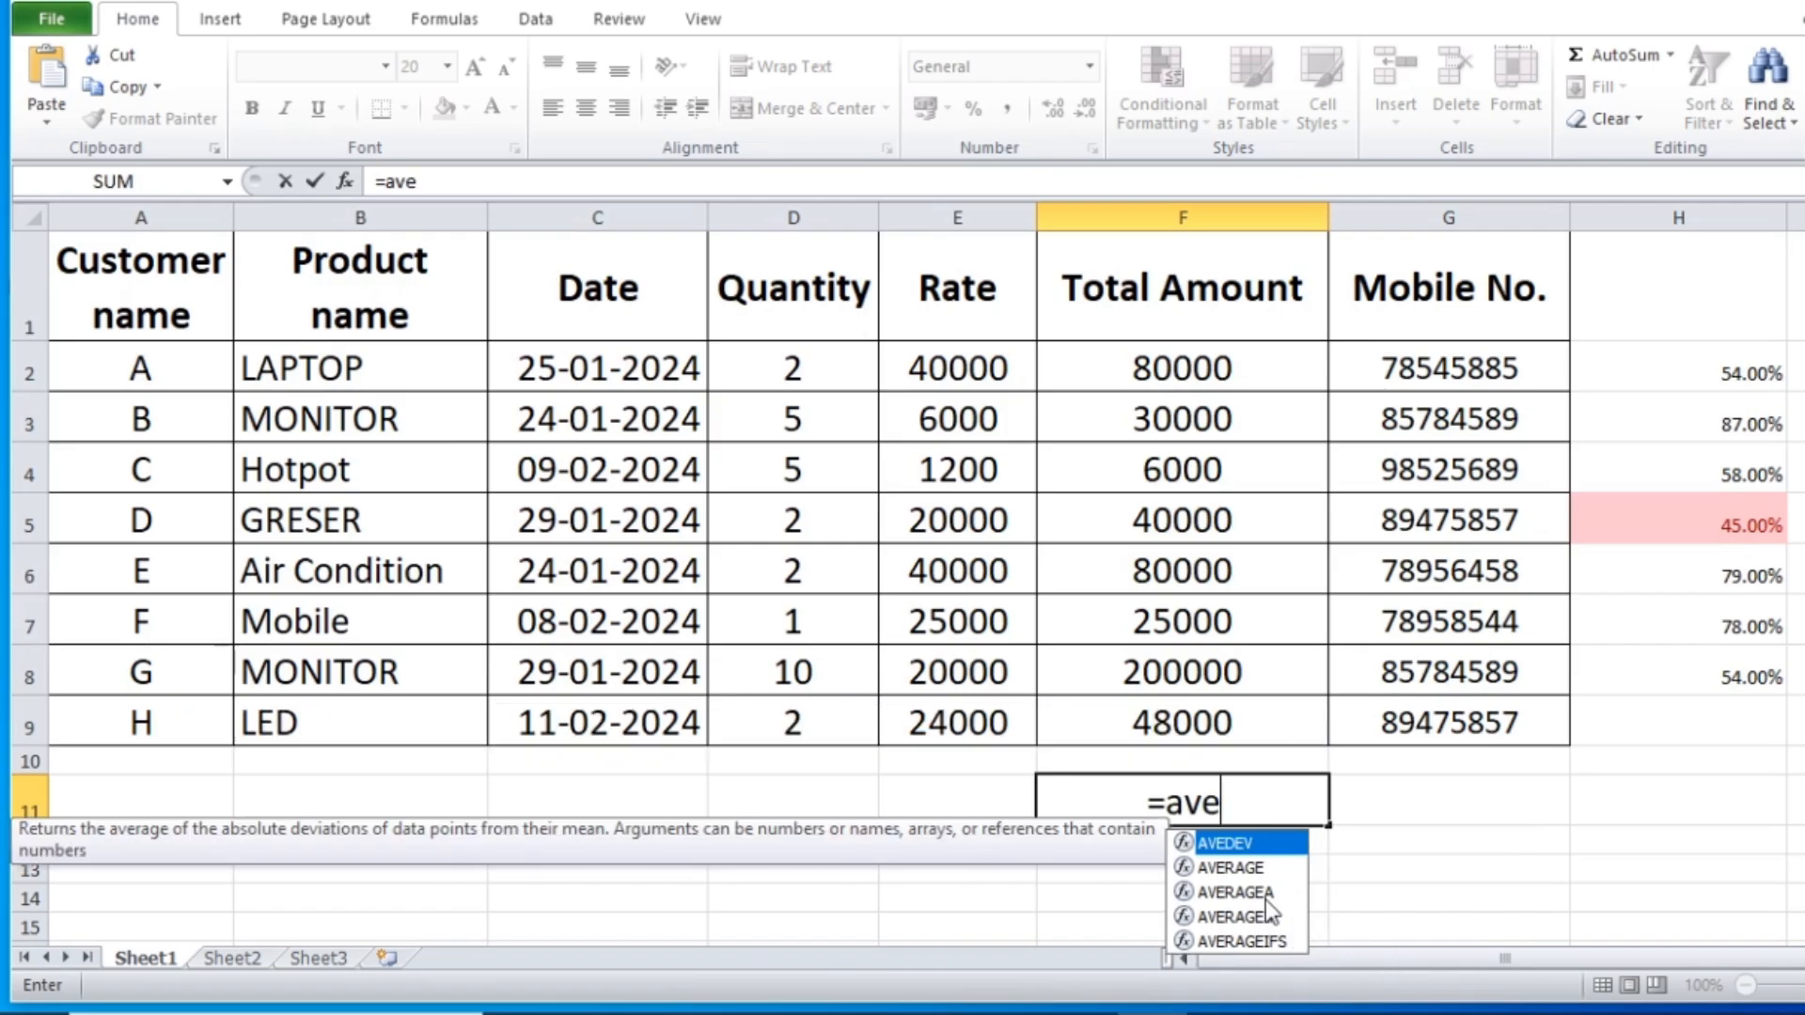
{"action": "double_click", "coordinate": [1239, 867]}
{"action": "scroll", "coordinate": [1260, 731], "scroll_direction": "down", "scroll_amount": 1}
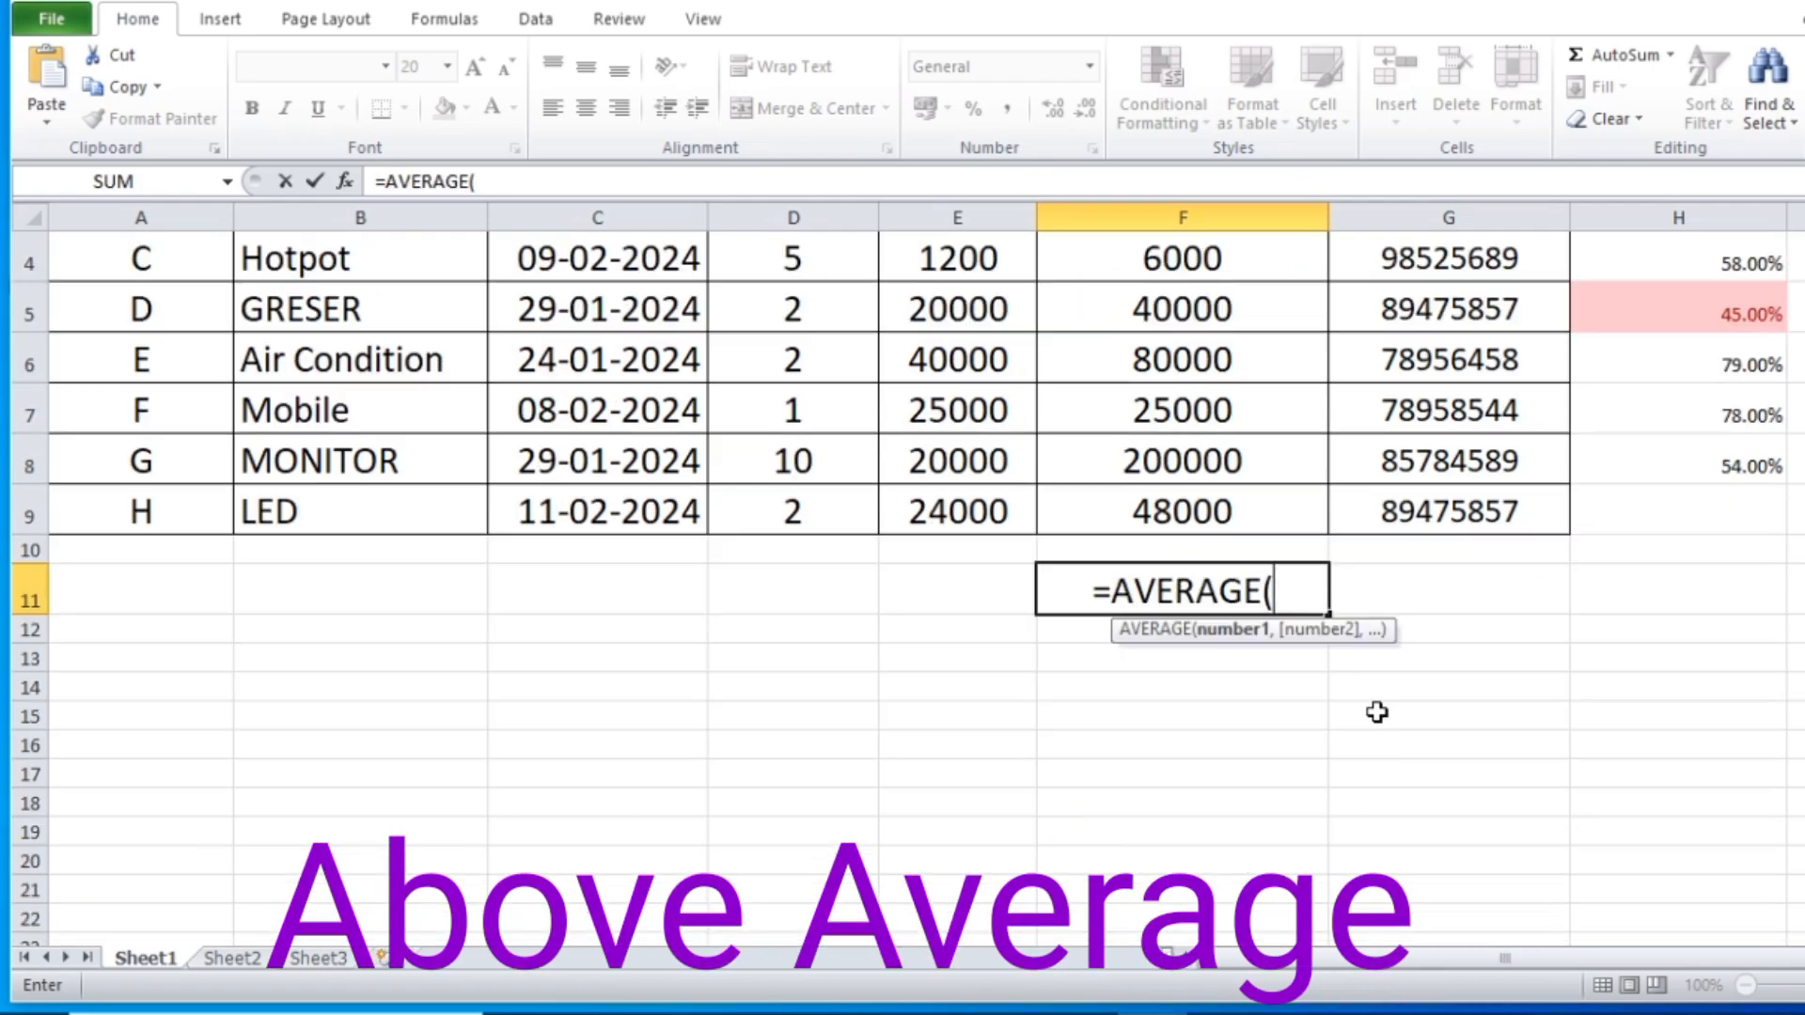
{"action": "scroll", "coordinate": [1378, 612], "scroll_direction": "up", "scroll_amount": 1}
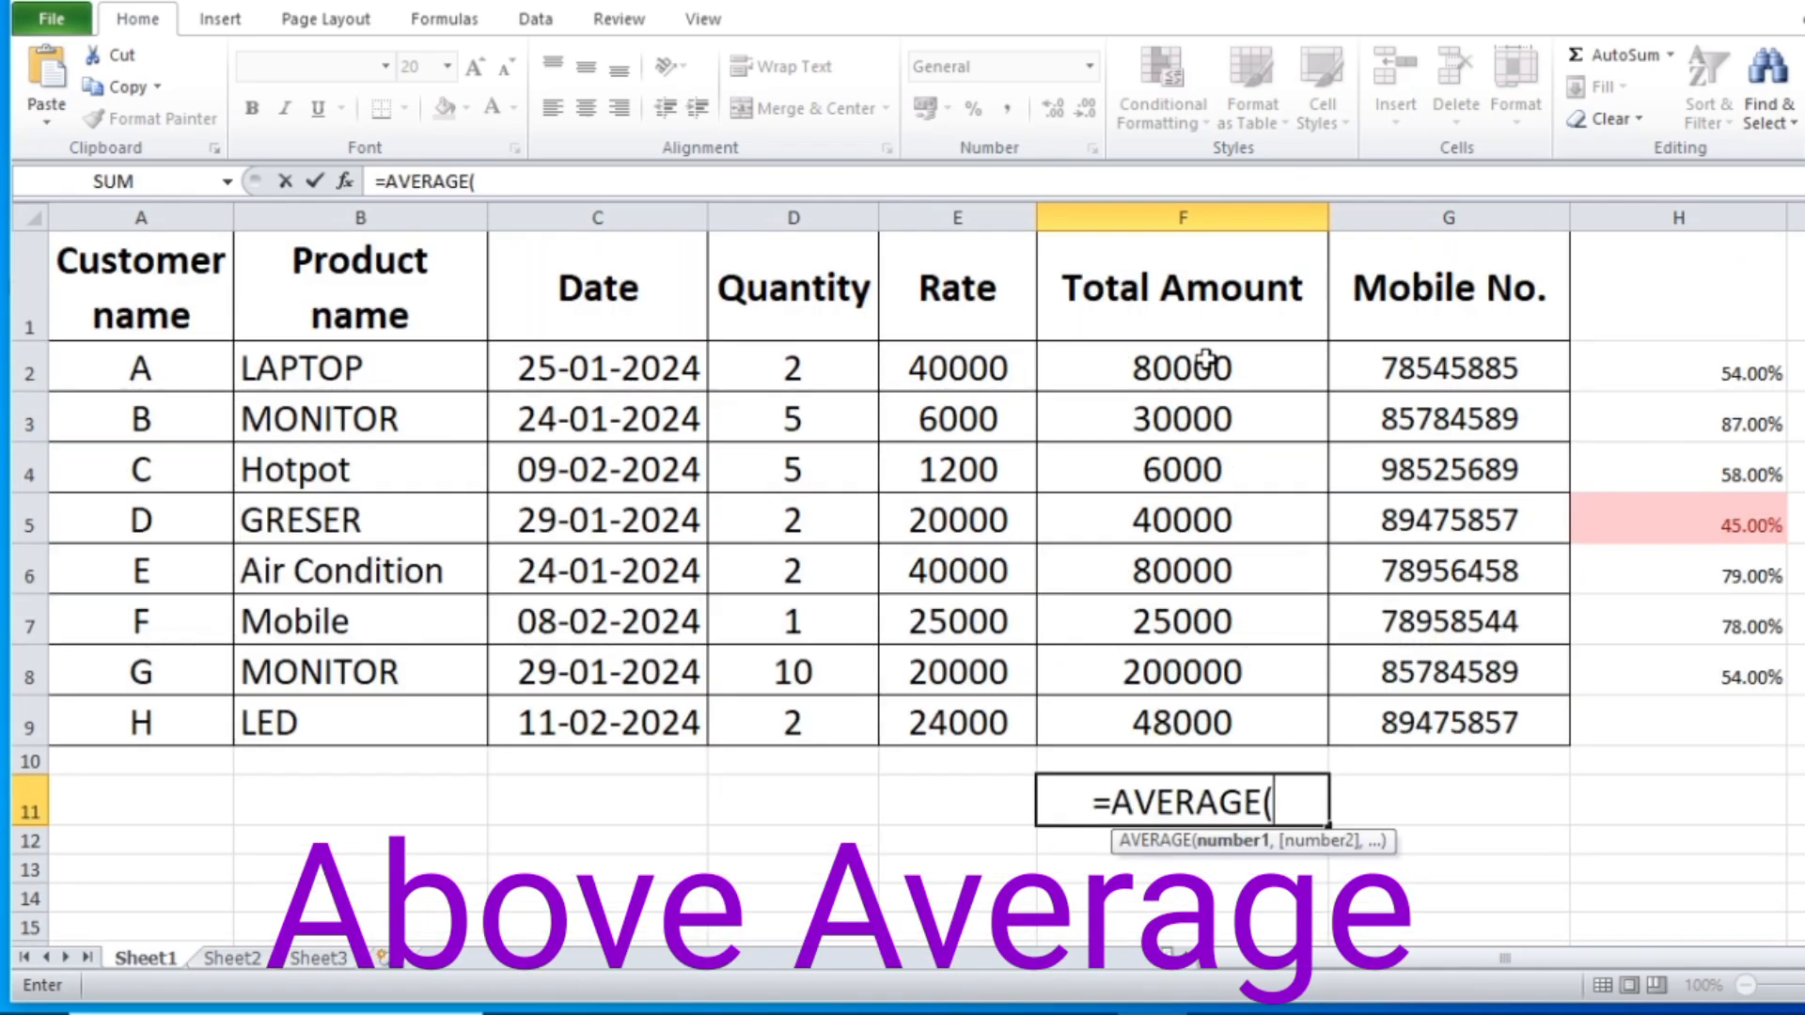
{"action": "left_click_drag", "start_coordinate": [1207, 361], "coordinate": [1201, 716]}
{"action": "type", "text": ")"}
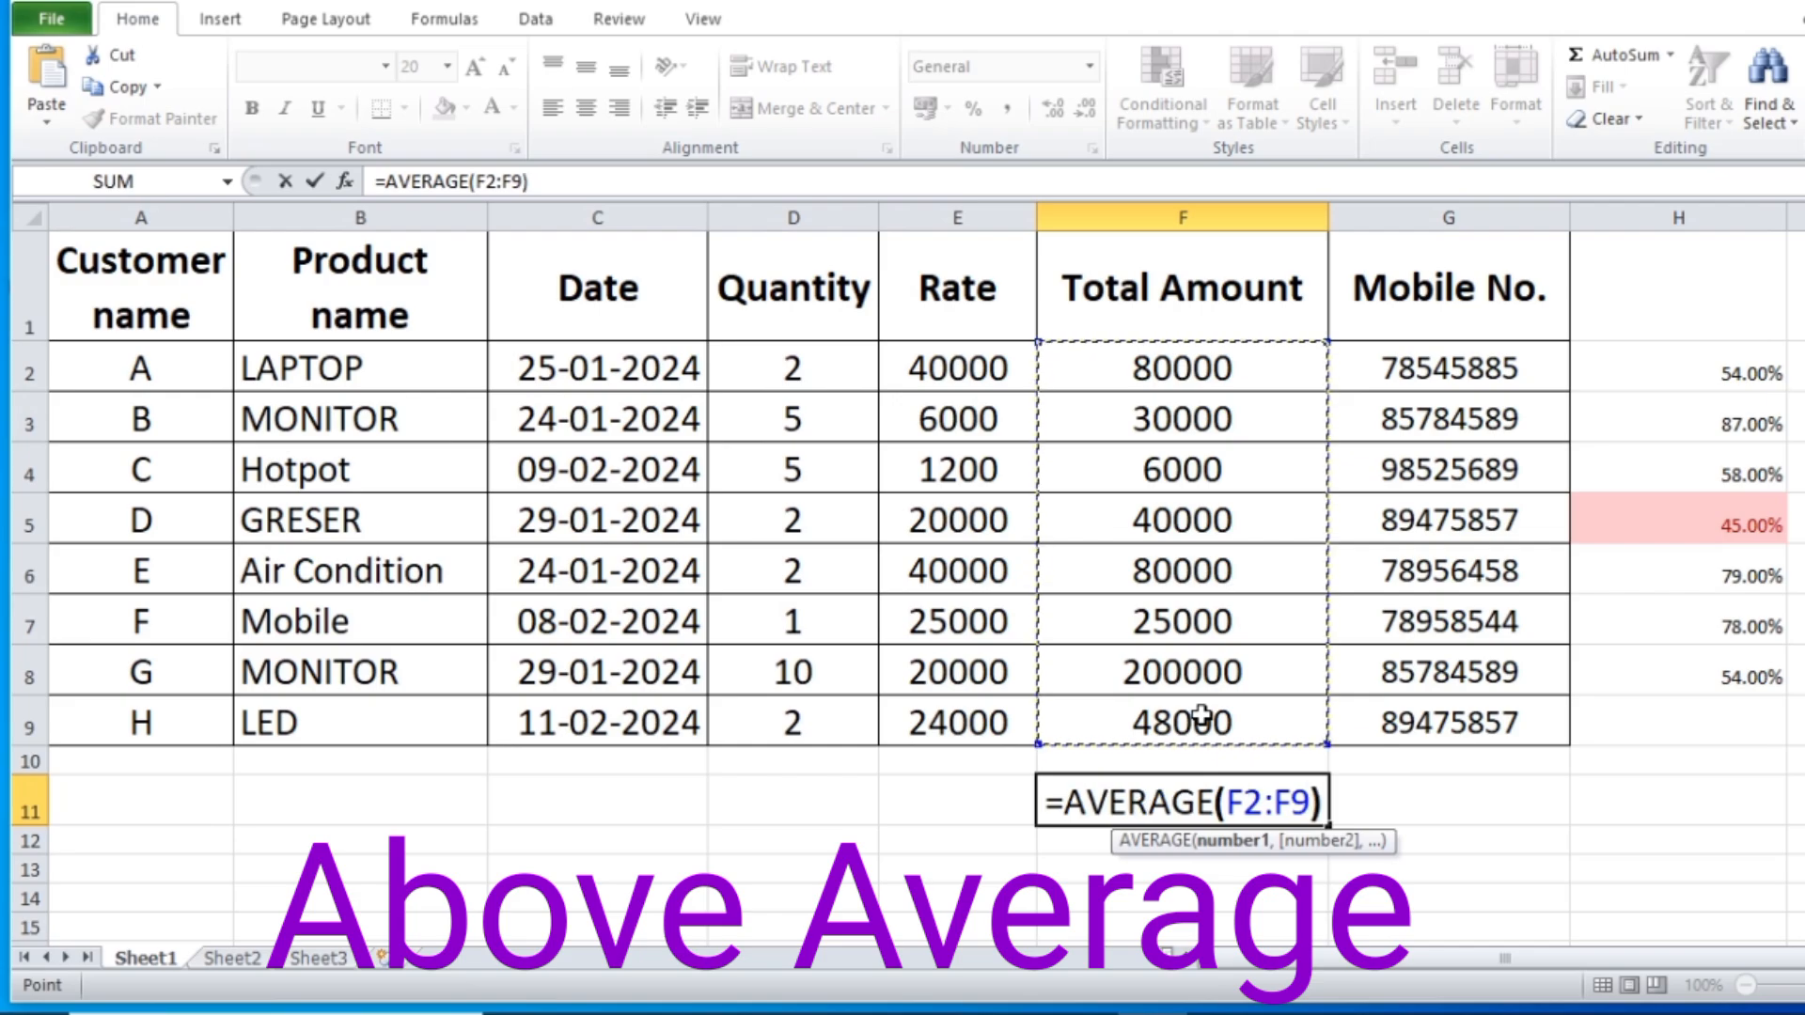
{"action": "key", "text": "Return"}
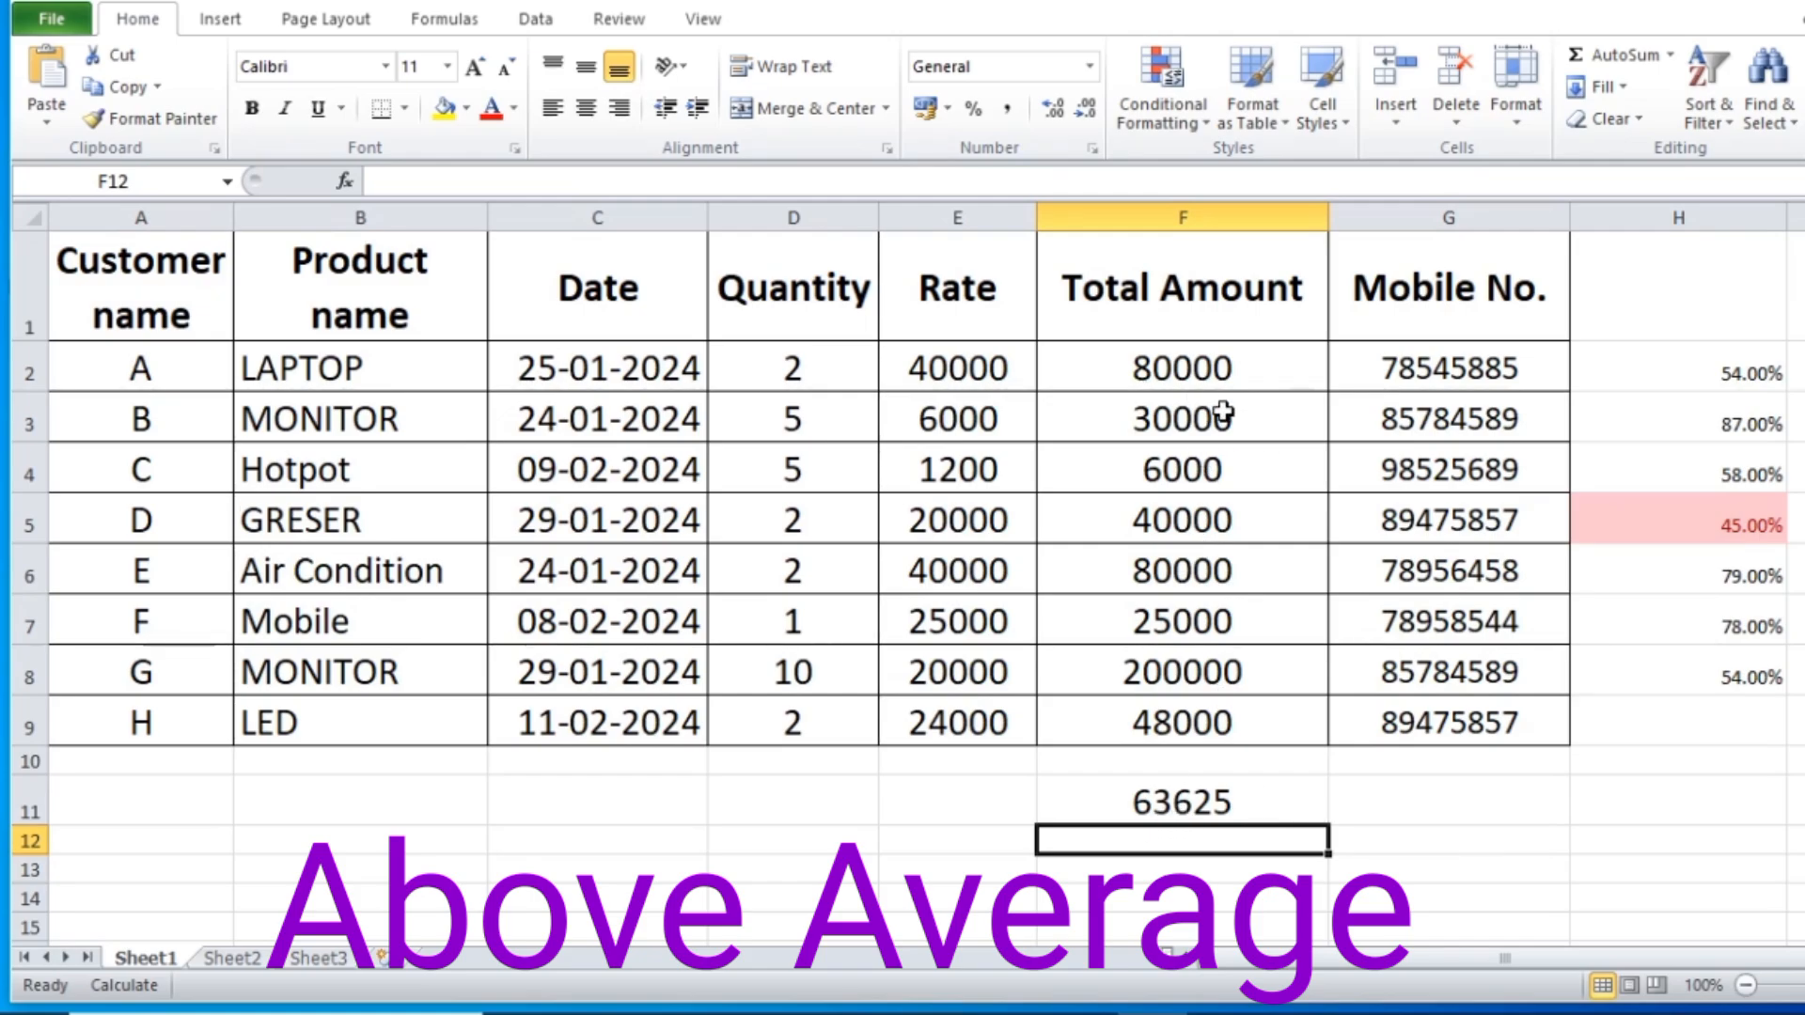
Step: Try an Above Average rule with Light Red Fill with Dark Red Text on the Total Amount values F2:F9
{"action": "left_click", "coordinate": [1203, 366]}
{"action": "left_click_drag", "start_coordinate": [1203, 366], "coordinate": [1208, 722]}
{"action": "left_click", "coordinate": [1162, 94]}
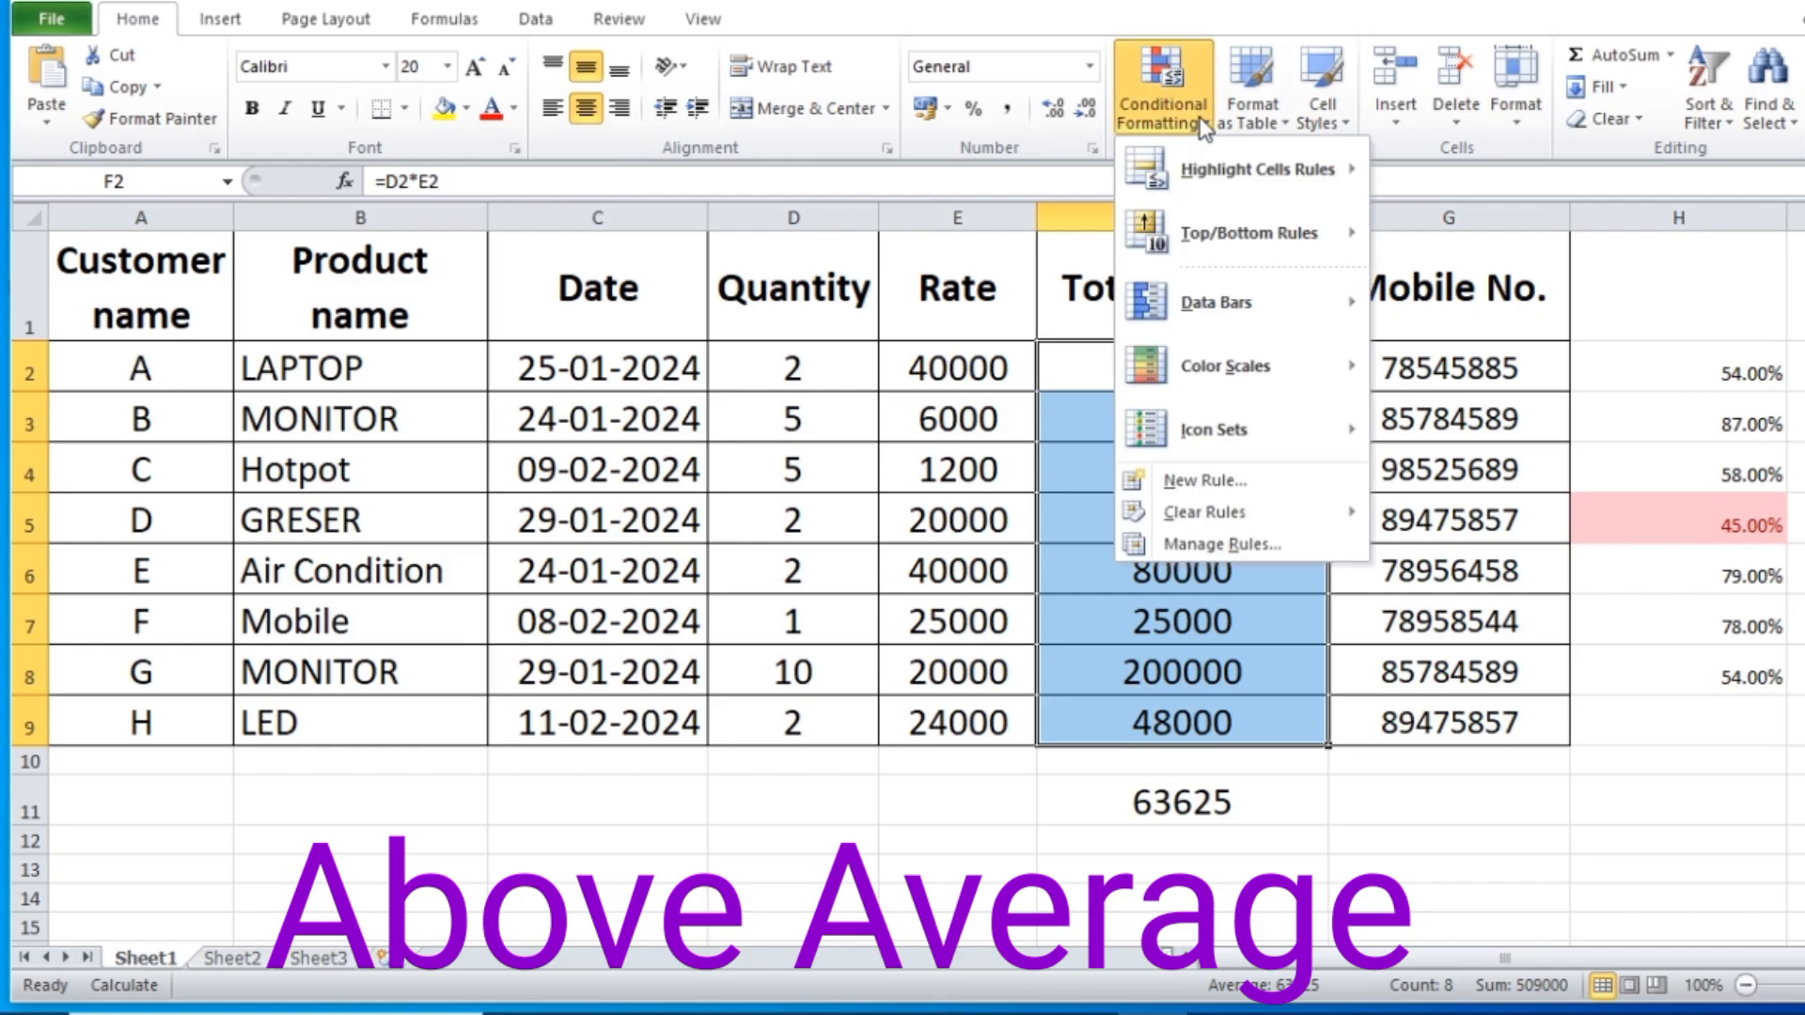
{"action": "mouse_move", "coordinate": [1259, 237]}
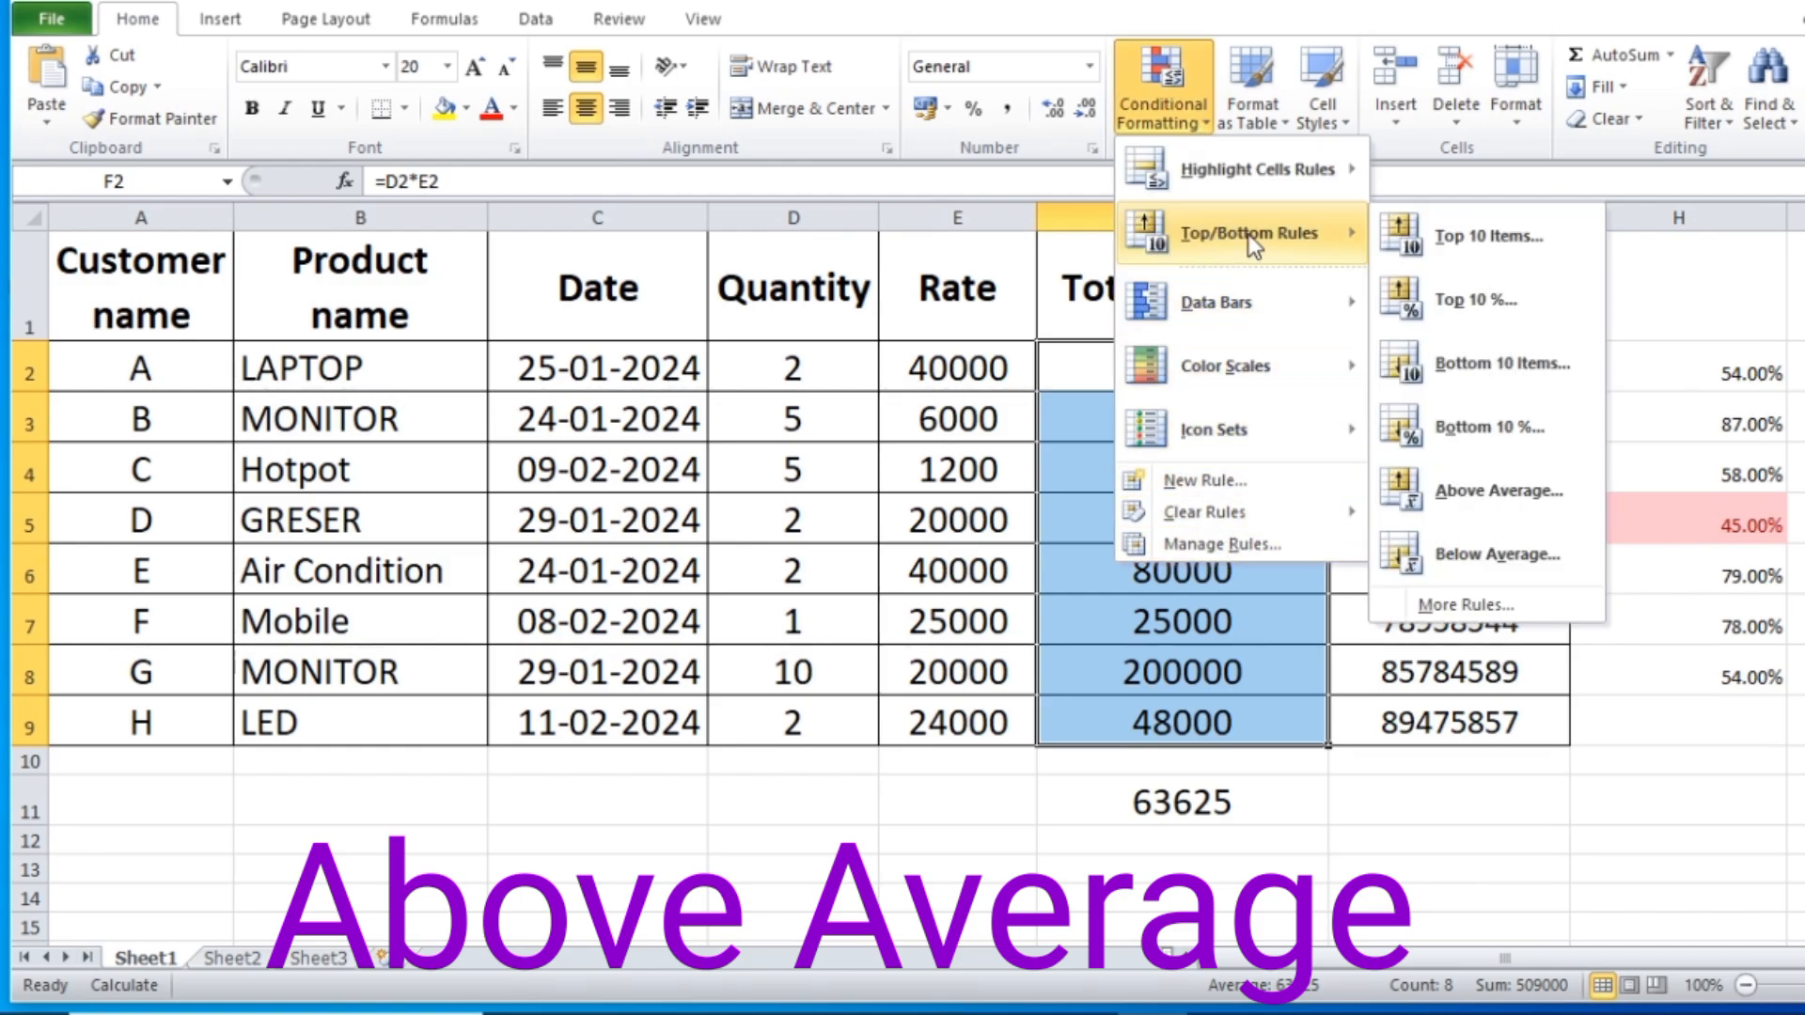
{"action": "left_click", "coordinate": [1521, 484]}
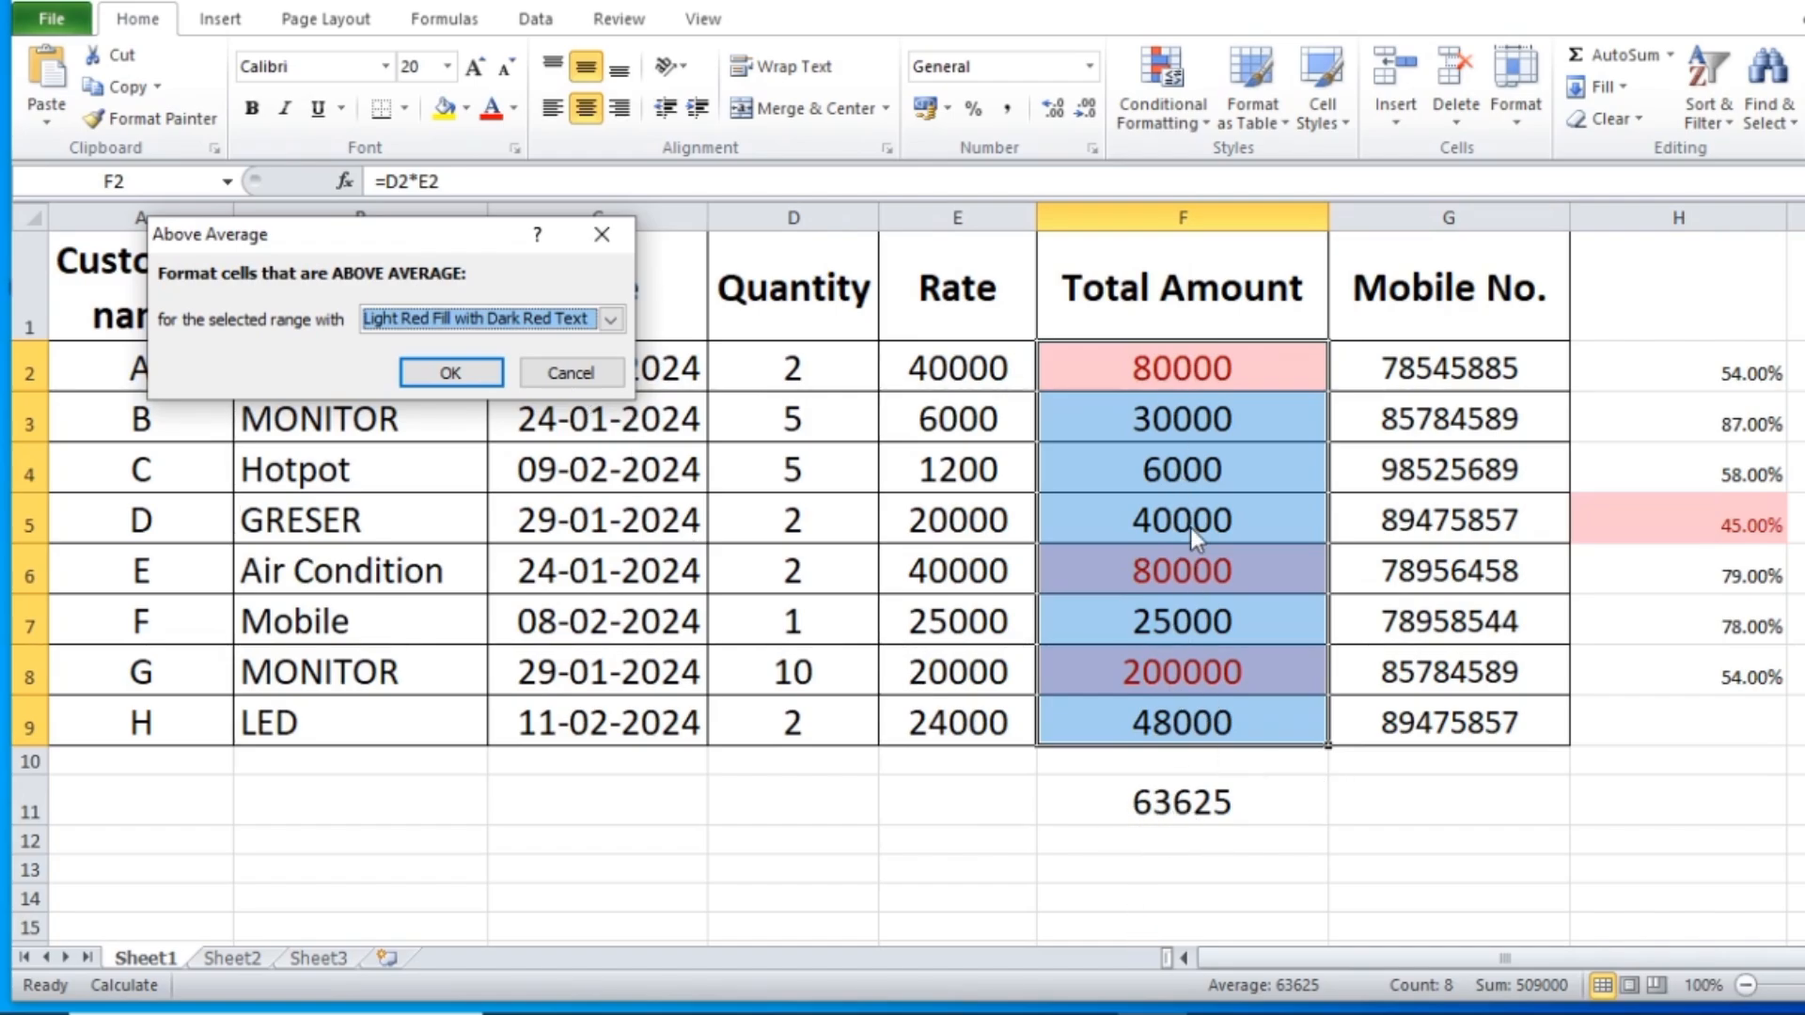
{"action": "left_click", "coordinate": [440, 378]}
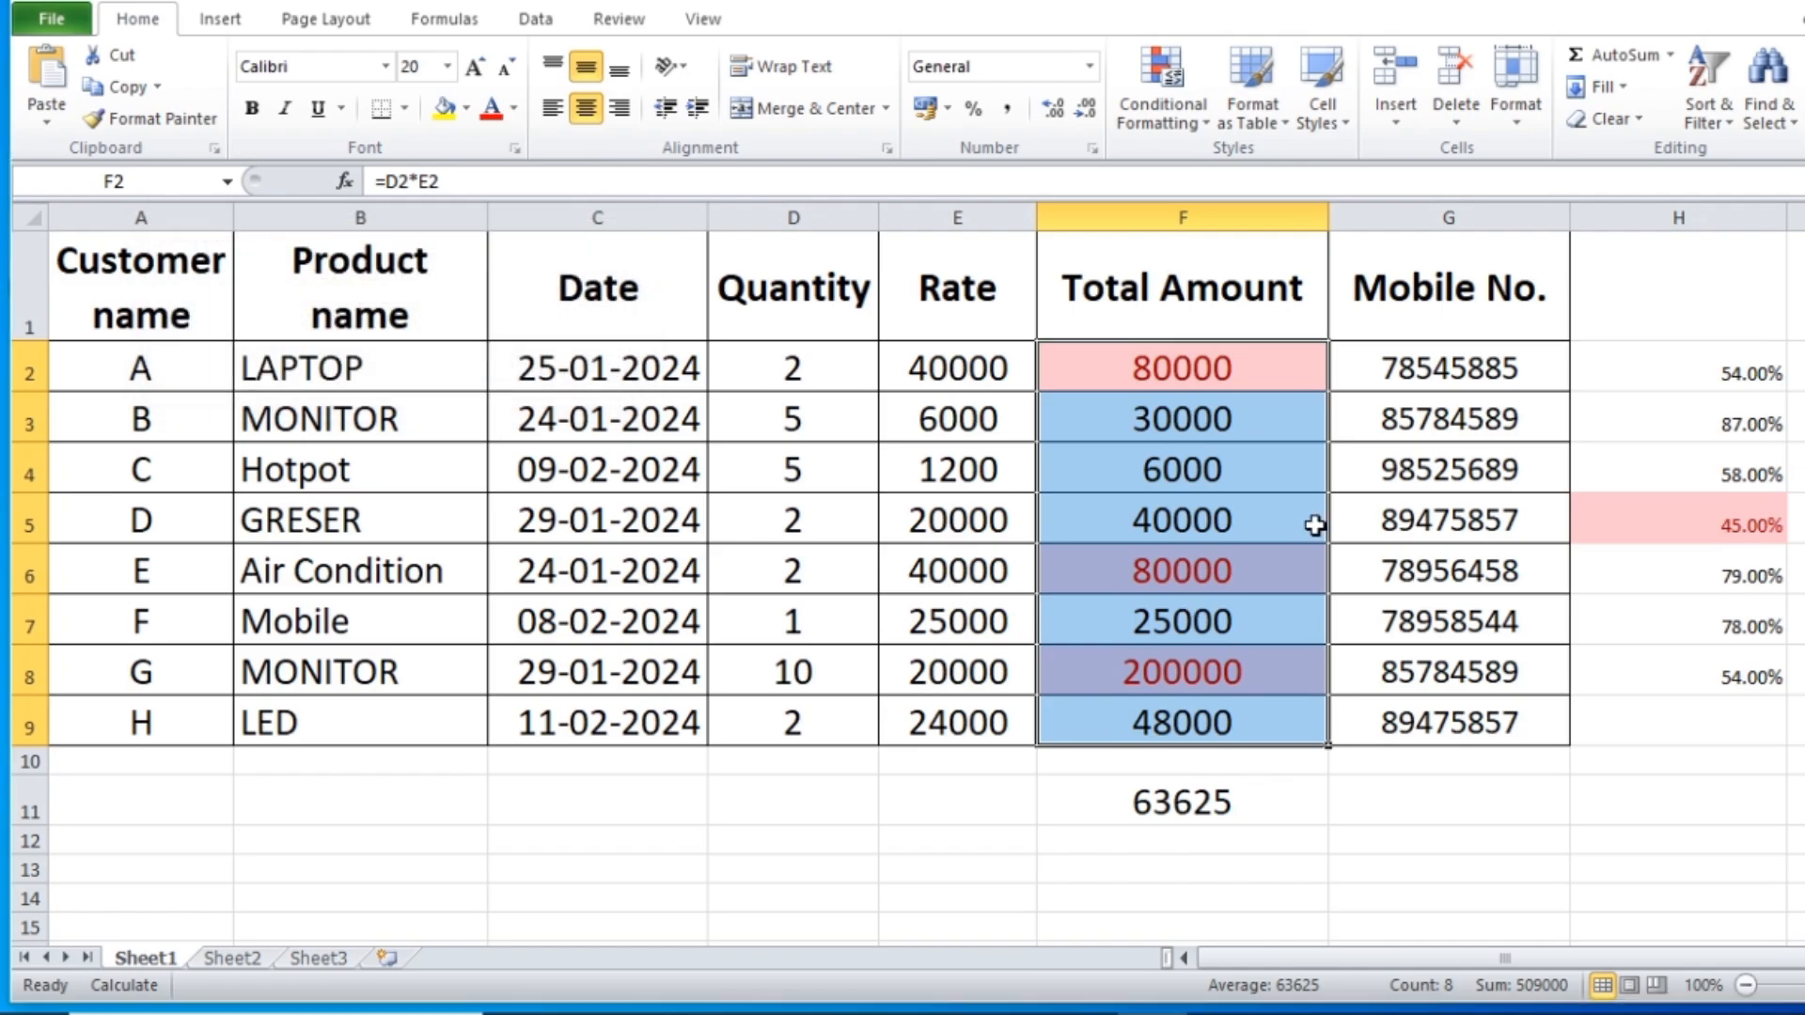
Step: Set the Hotpot row's Total Amount in F4 to 85000 to test the Above Average rule
{"action": "left_click", "coordinate": [1184, 469]}
{"action": "type", "text": "8"}
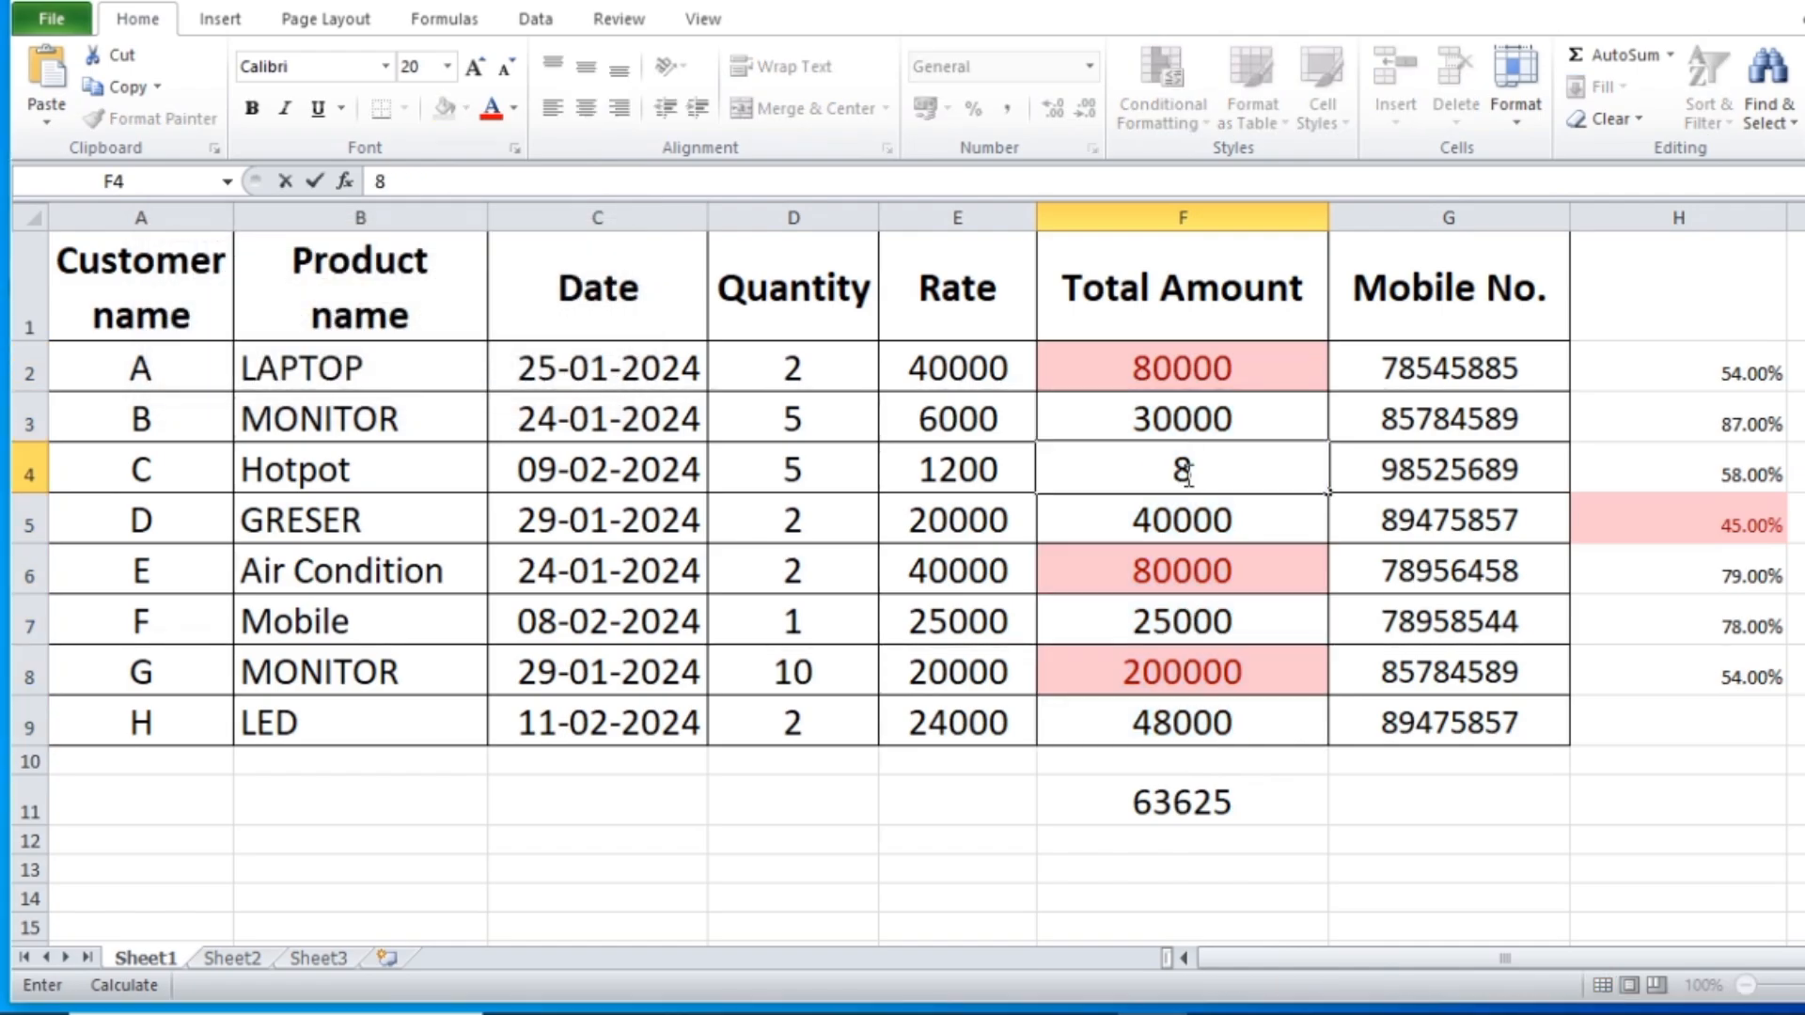
{"action": "type", "text": "500000000000"}
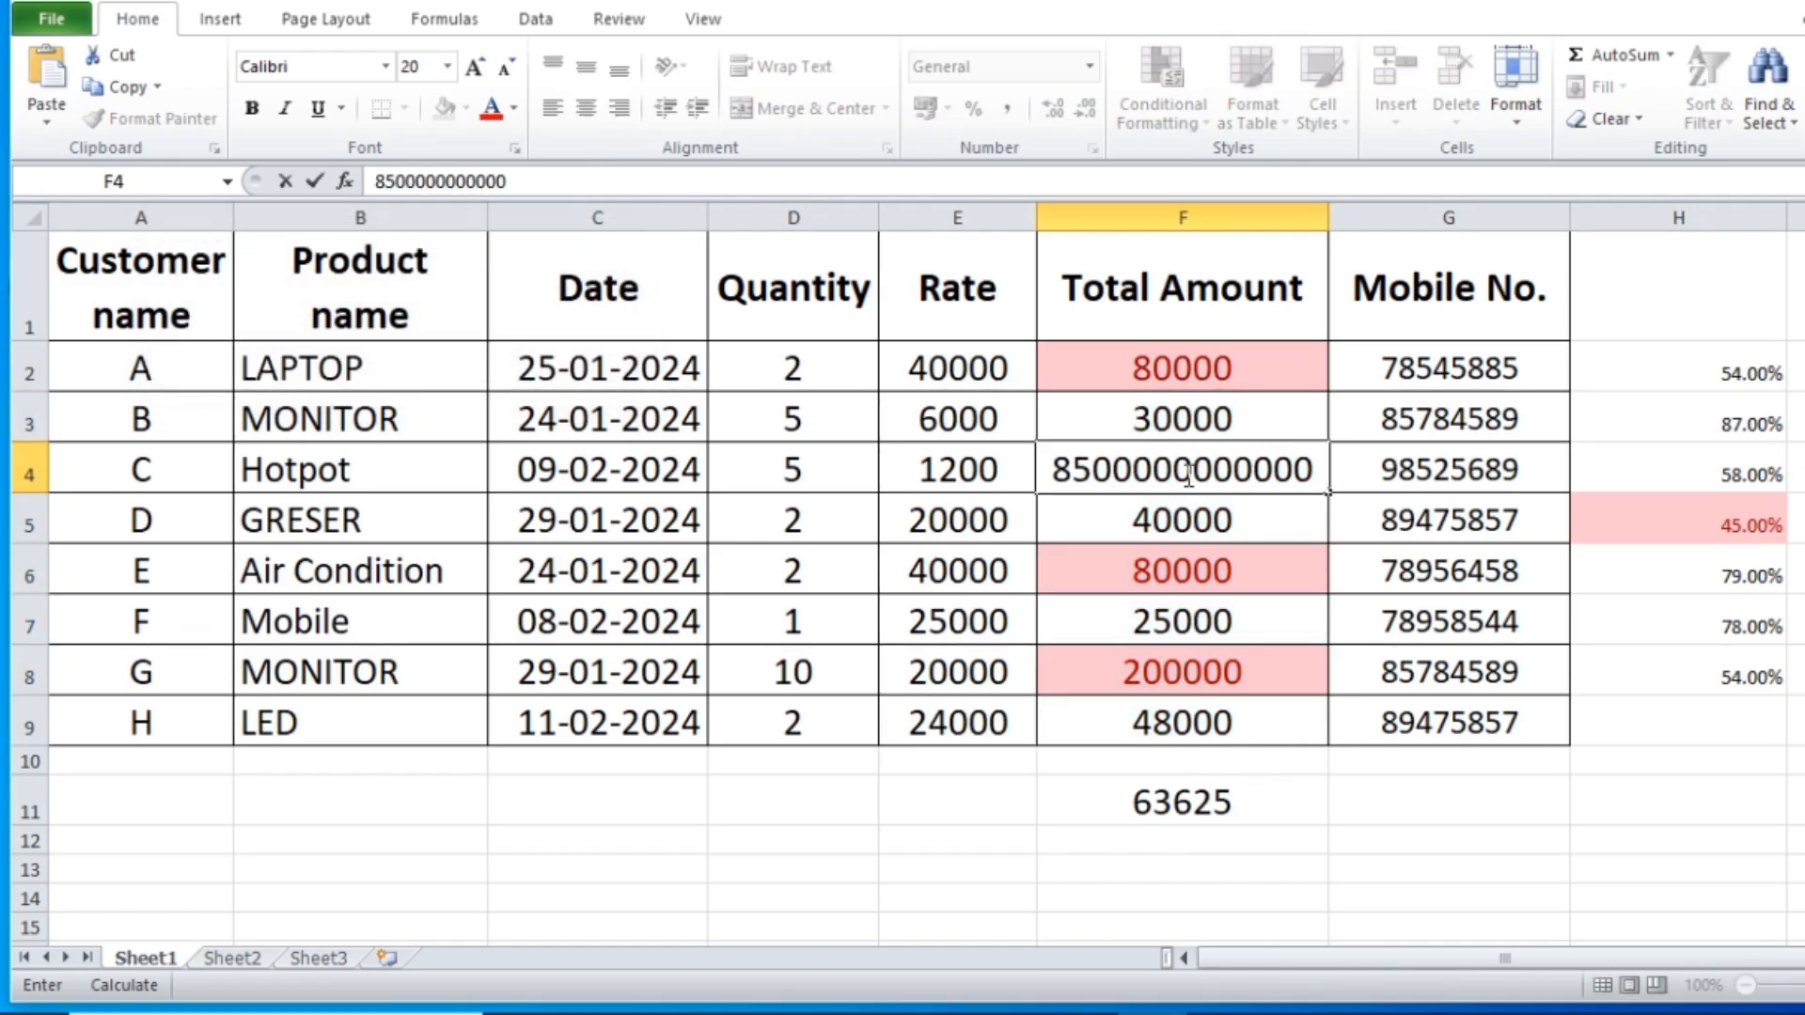
{"action": "left_click_drag", "start_coordinate": [1189, 475], "coordinate": [1316, 472]}
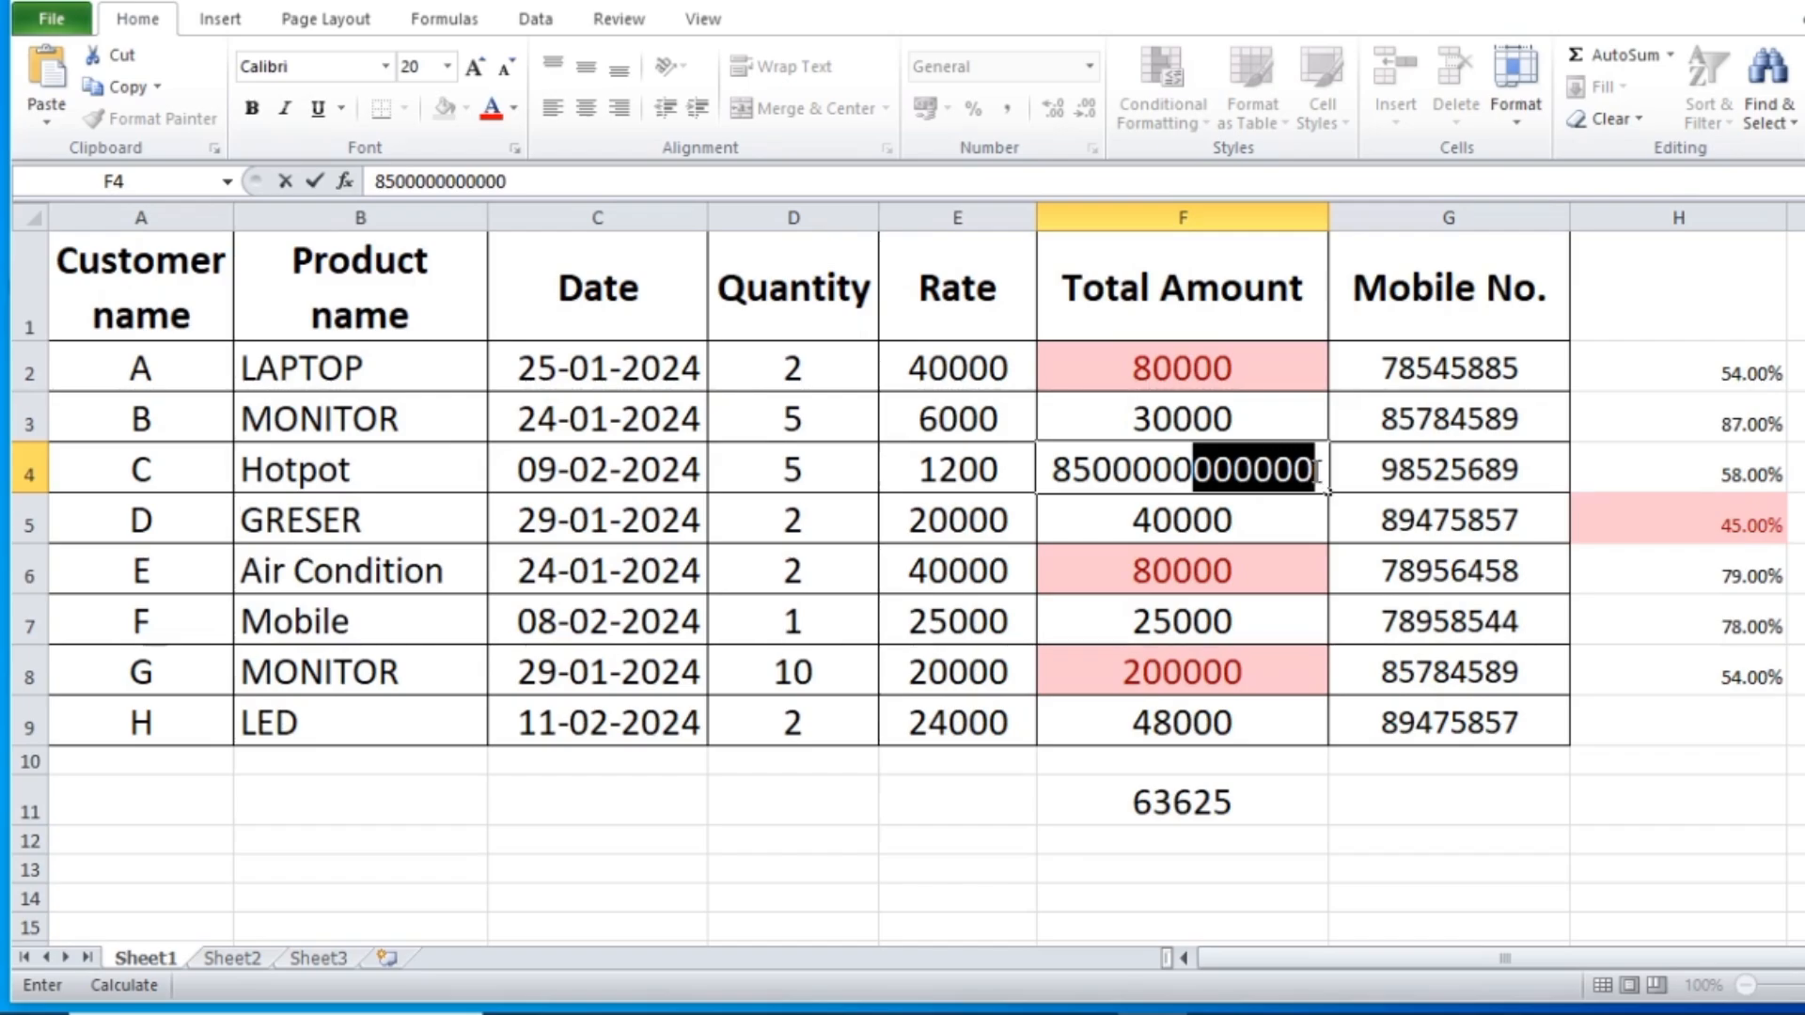
{"action": "key", "text": "BackSpace"}
{"action": "key", "text": "BackSpace"}
{"action": "key", "text": "BackSpace"}
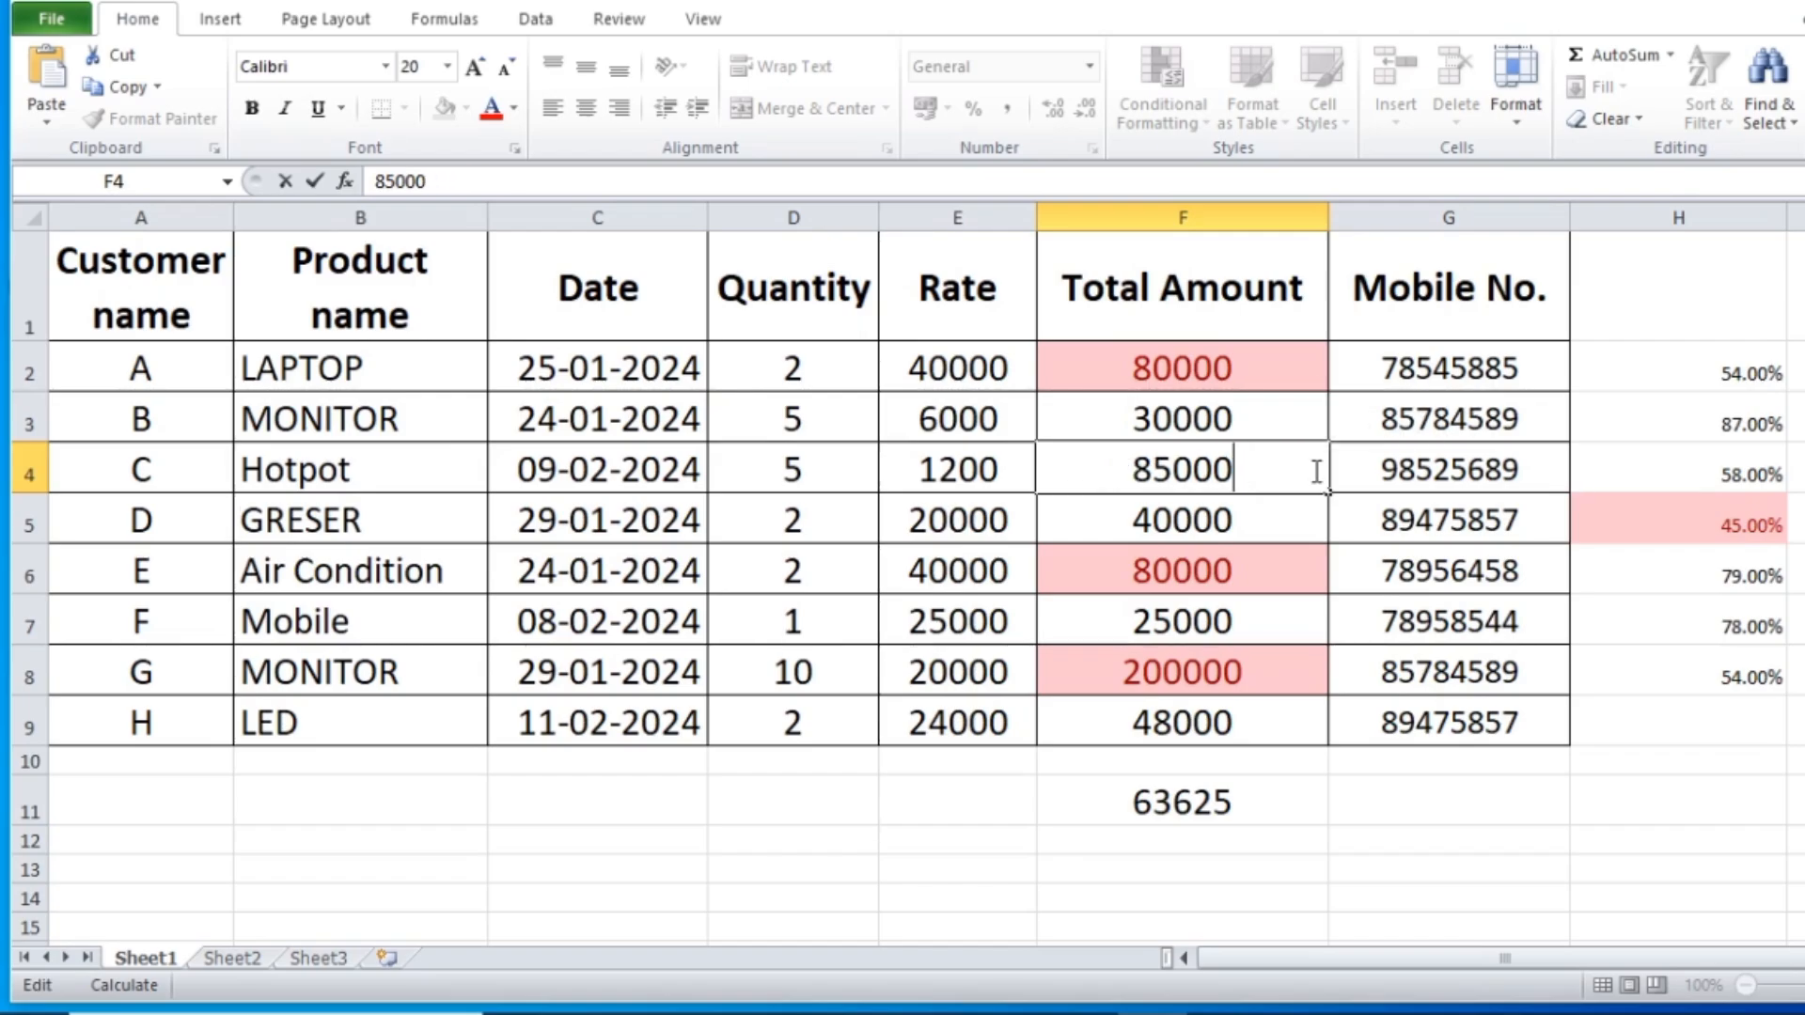
{"action": "key", "text": "Return"}
{"action": "left_click", "coordinate": [1375, 827]}
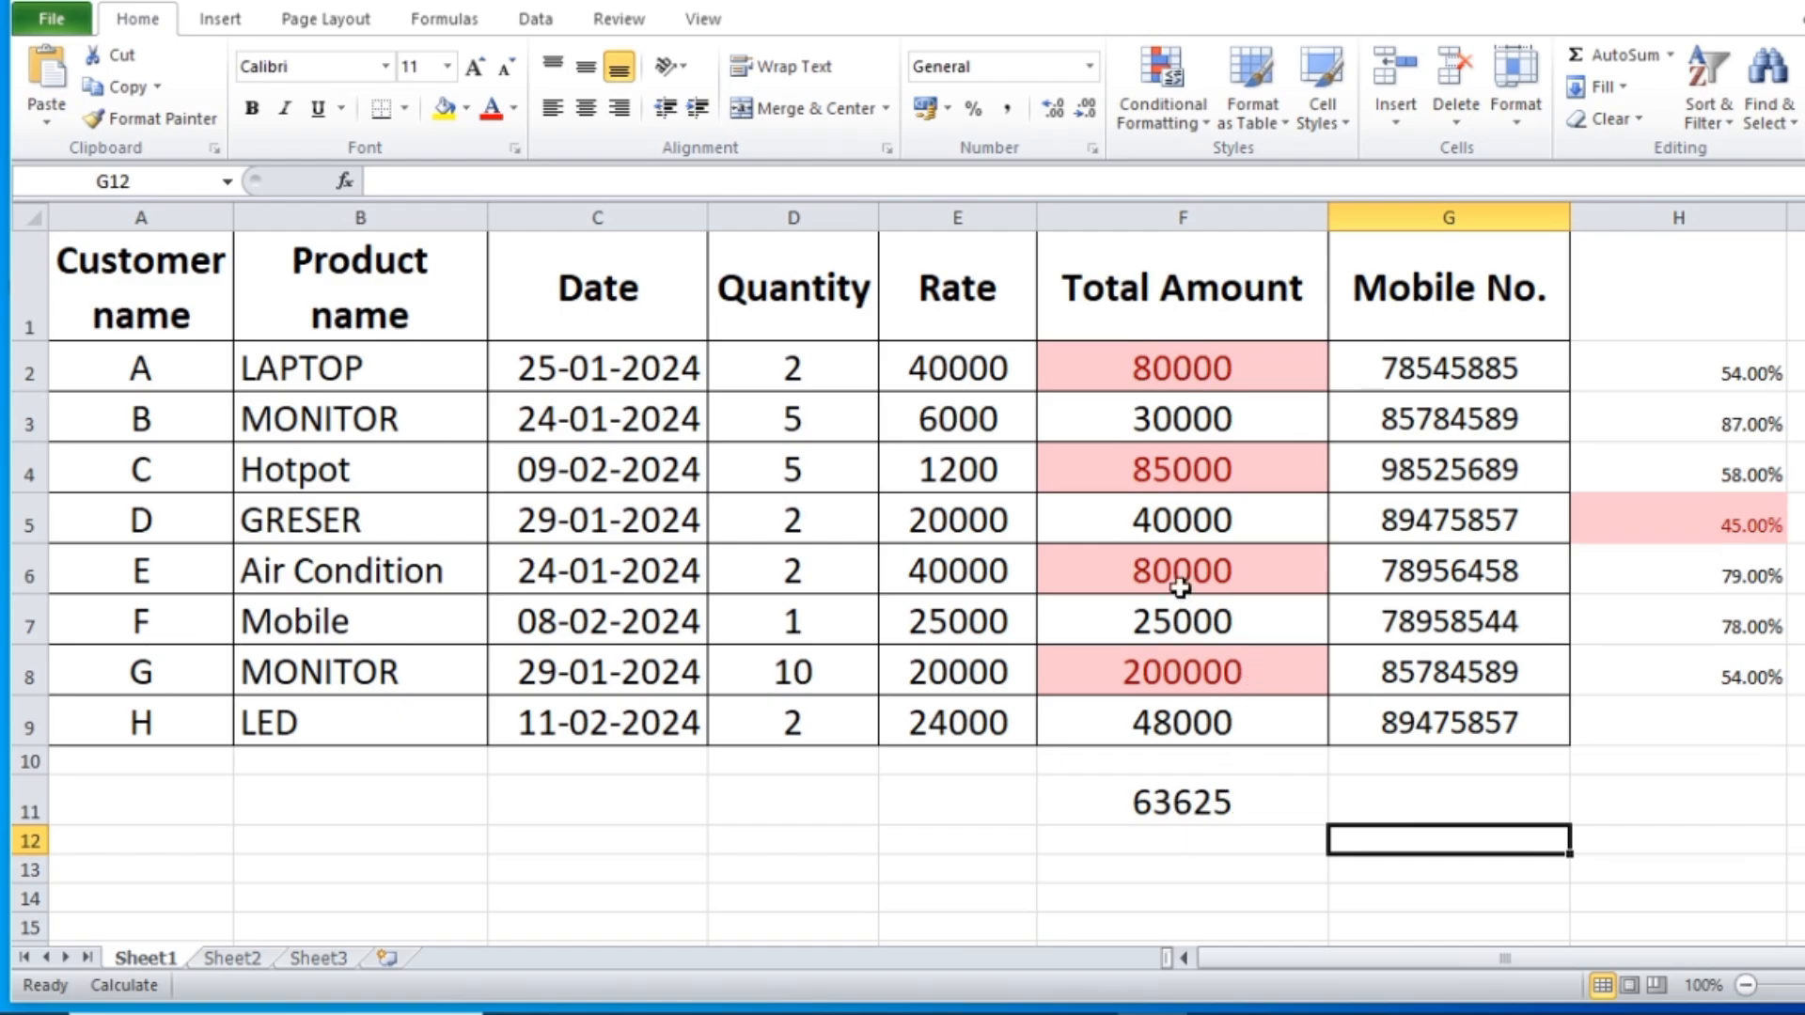
Step: Enter 25 as the LAPTOP row's Total Amount in F2 and correct it to 25000
{"action": "left_click", "coordinate": [1164, 369]}
{"action": "type", "text": "25"}
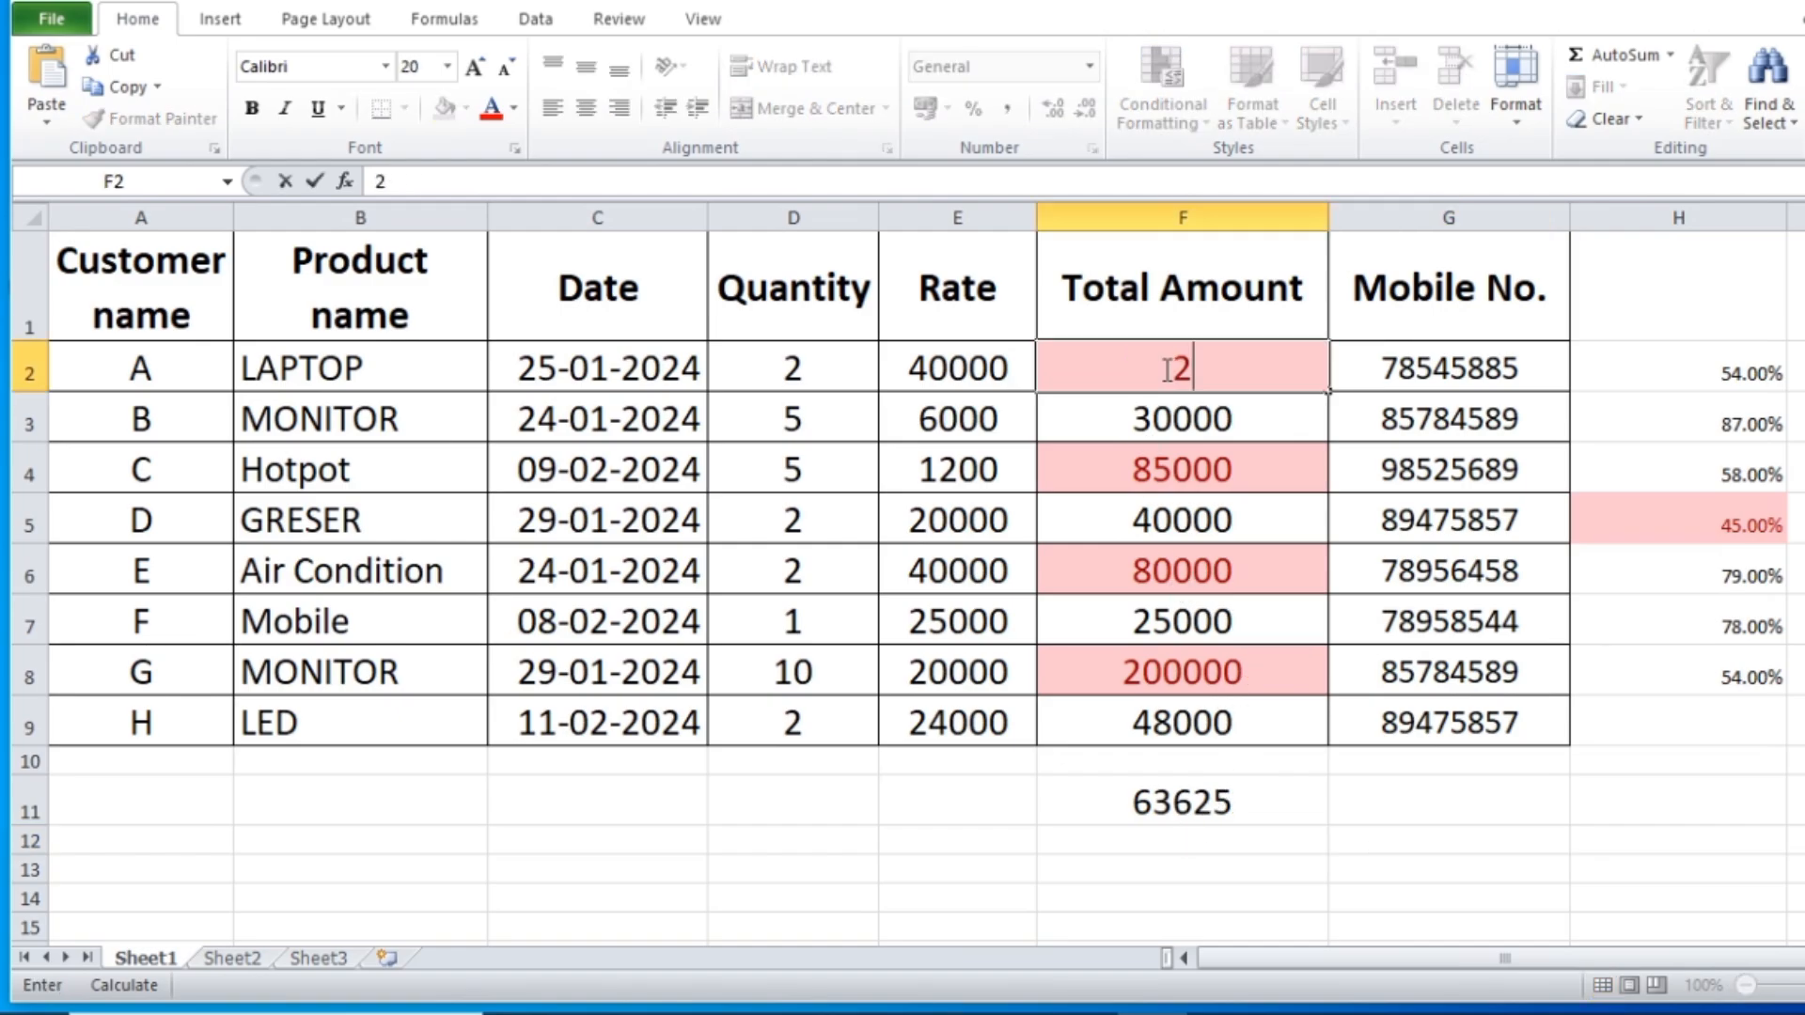
{"action": "key", "text": "Return"}
{"action": "key", "text": "Down"}
{"action": "key", "text": "Down"}
{"action": "left_click", "coordinate": [1165, 369]}
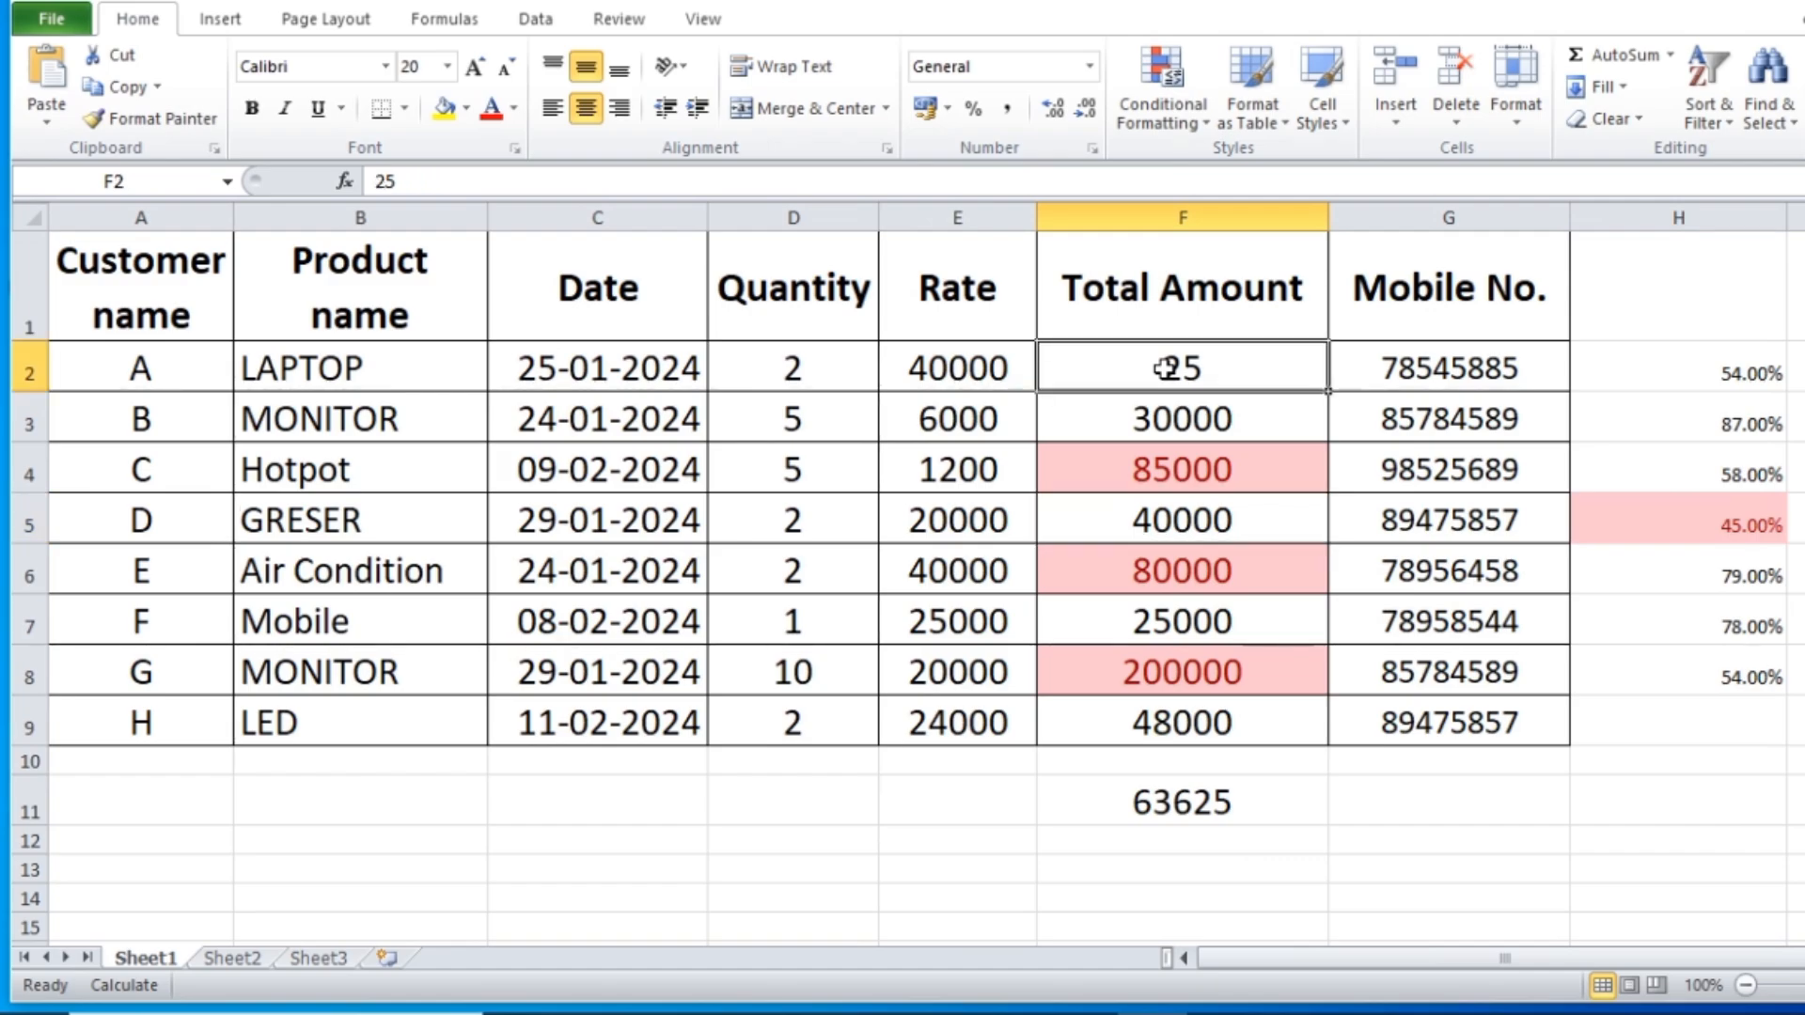
{"action": "type", "text": "25000"}
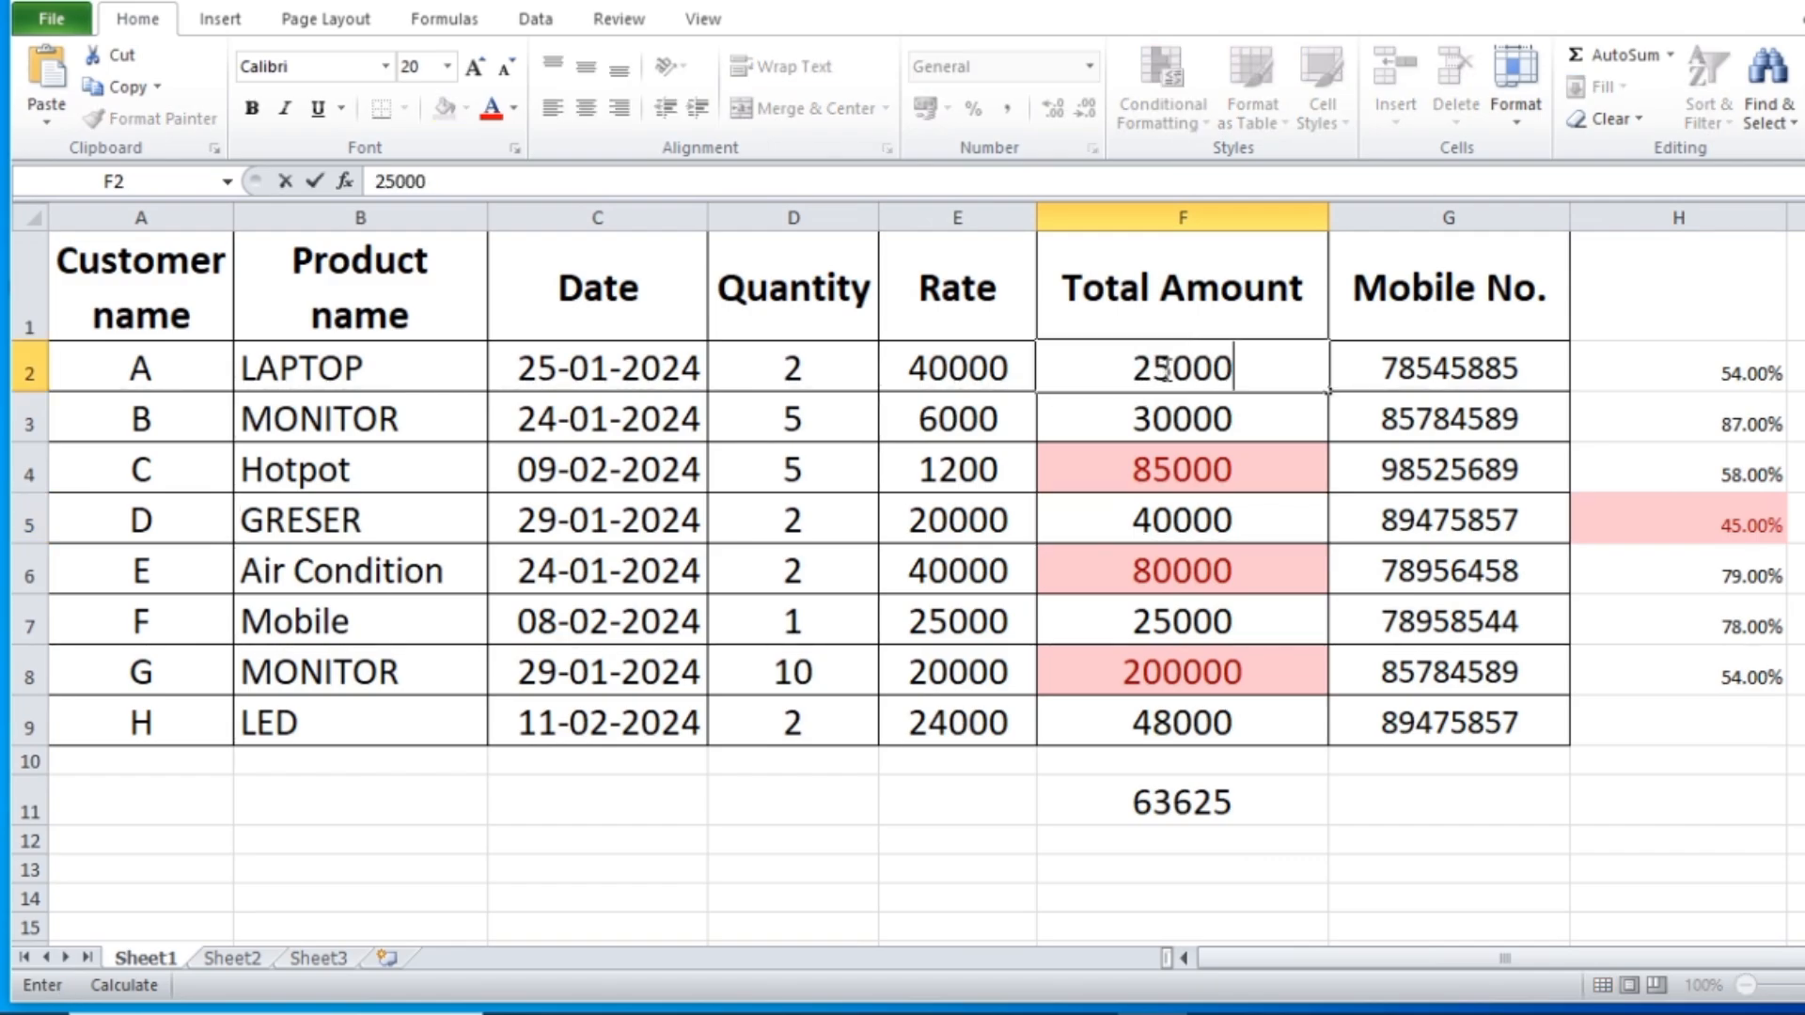
{"action": "left_click", "coordinate": [1343, 846]}
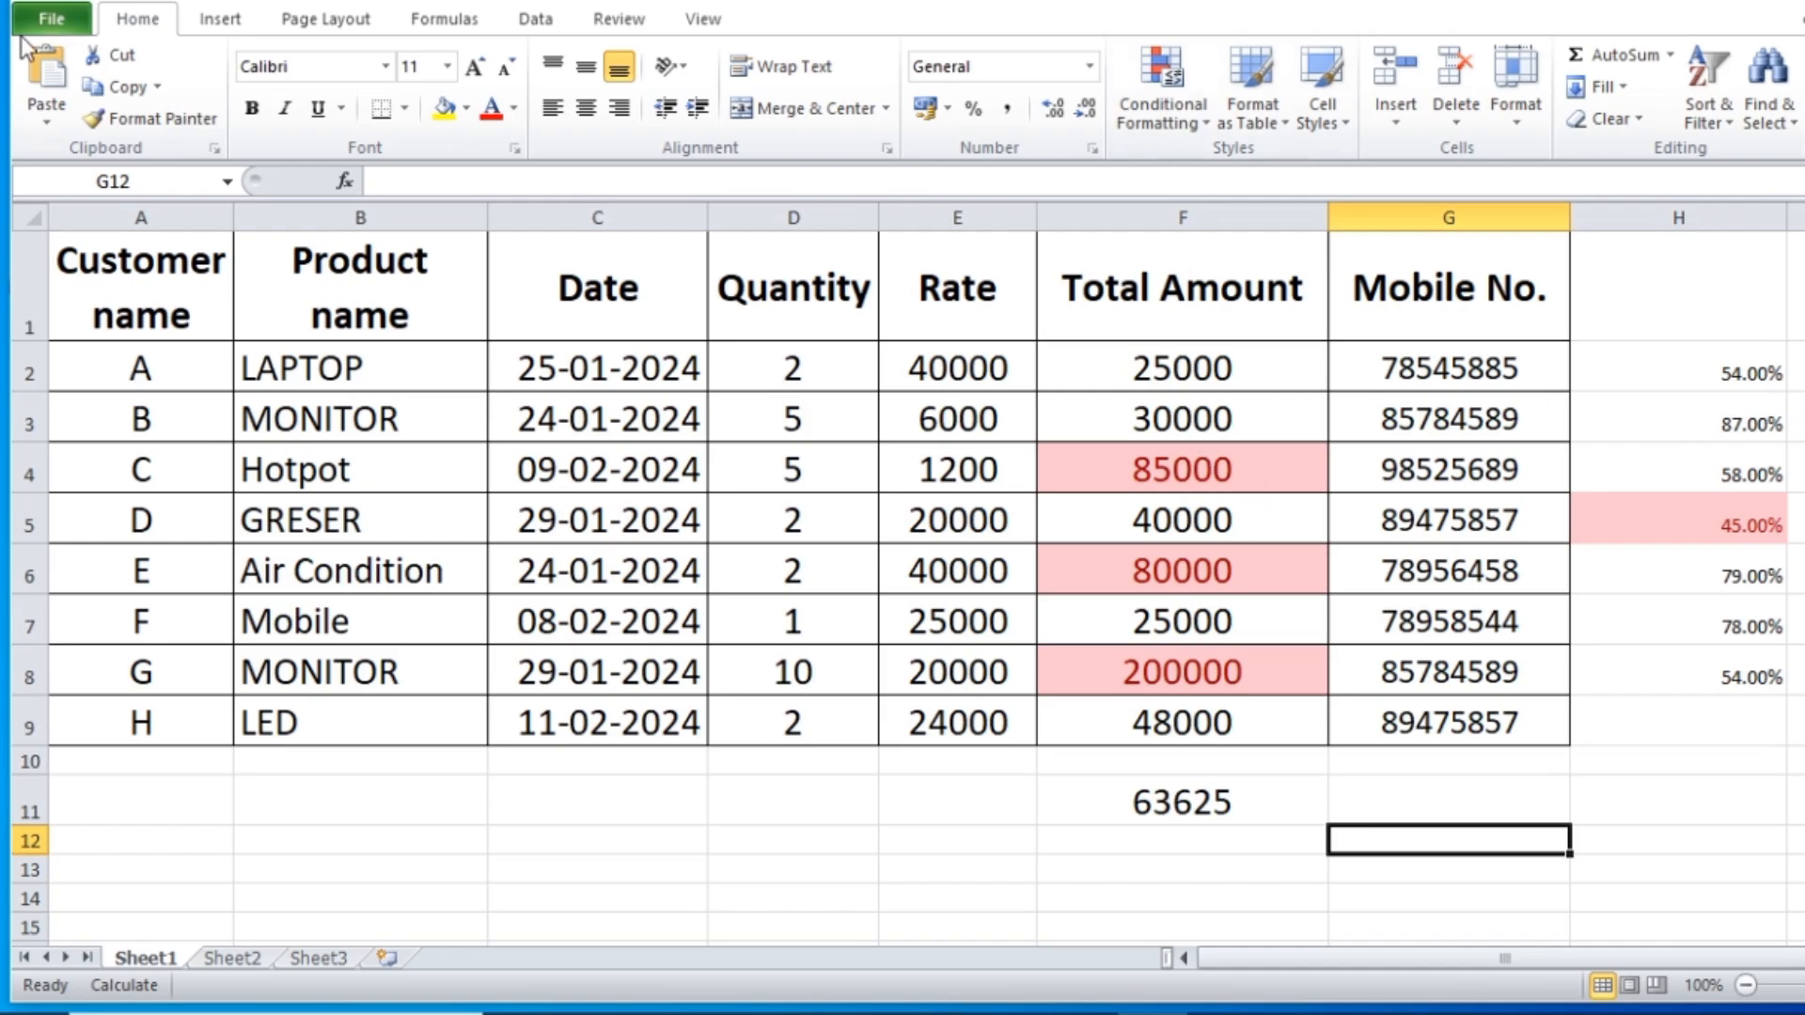
Step: Undo the test entries in F2 and F4 and the Above Average rule on F2:F9
{"action": "key", "text": "ctrl+z"}
{"action": "key", "text": "ctrl+z"}
{"action": "key", "text": "ctrl+z"}
{"action": "key", "text": "ctrl+z"}
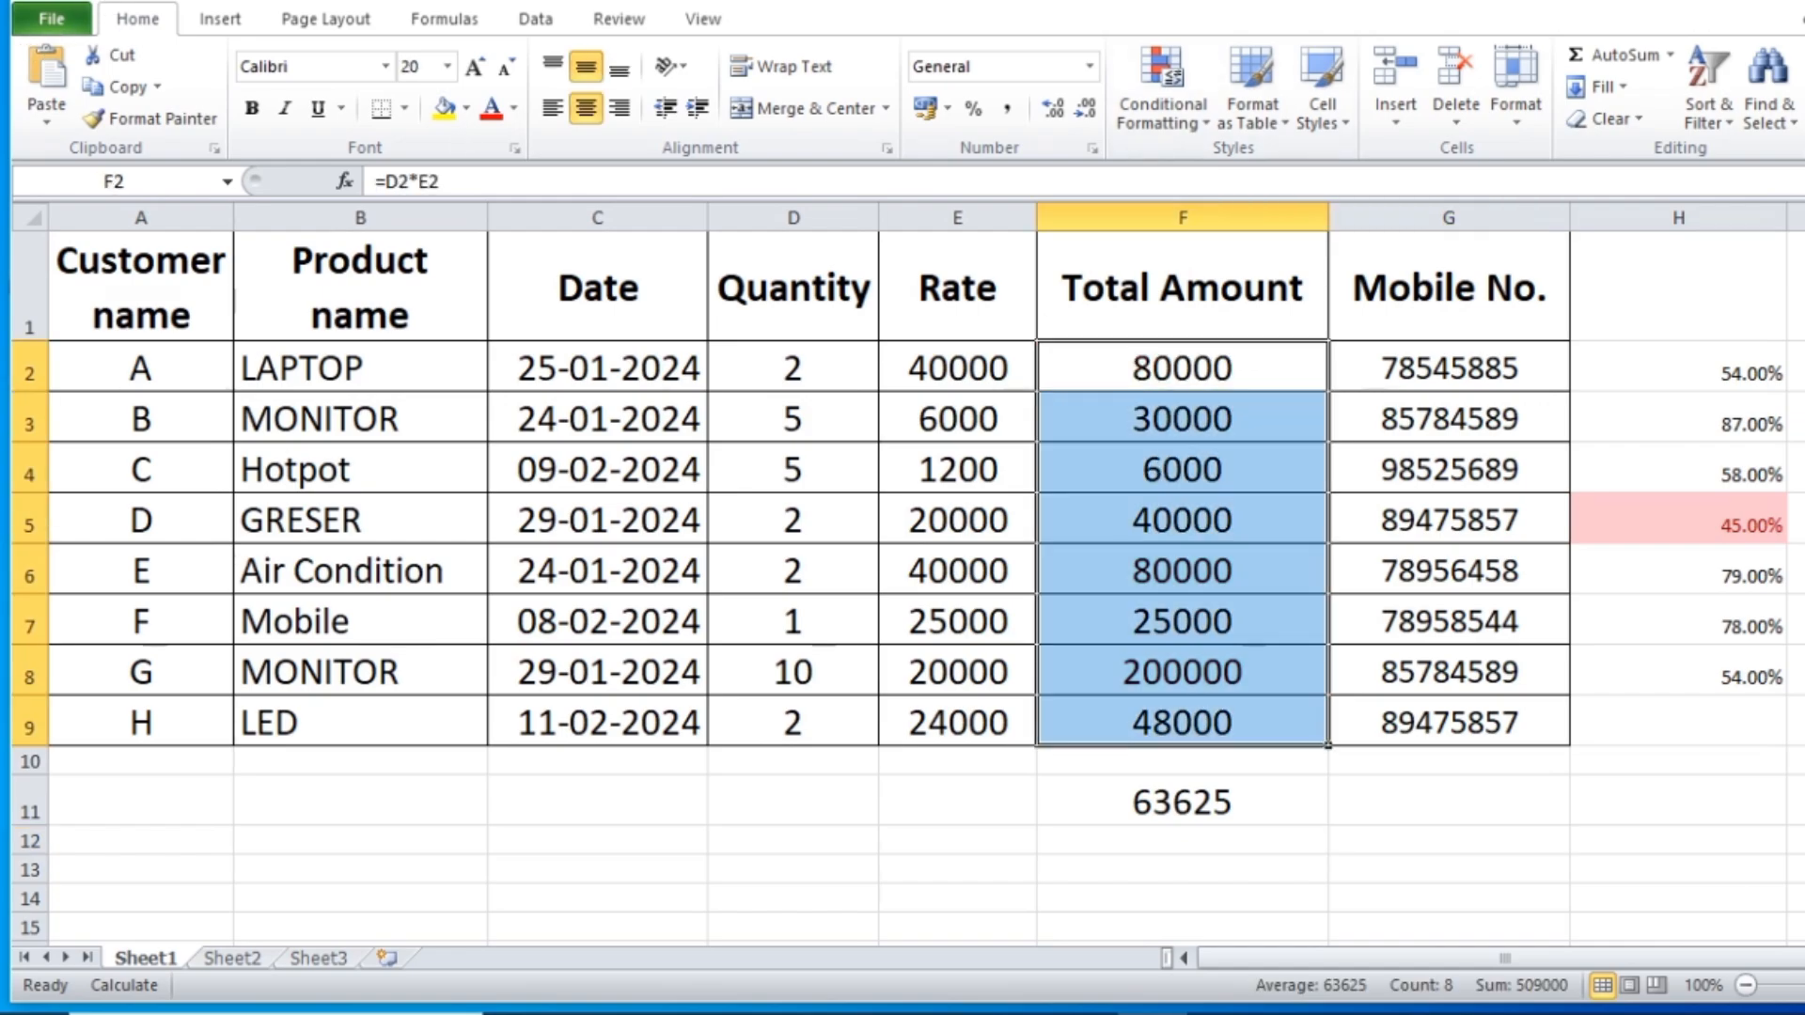
Step: Open the Below Average rule for the Total Amount values F2:F9
{"action": "left_click", "coordinate": [1165, 111]}
{"action": "mouse_move", "coordinate": [1248, 252]}
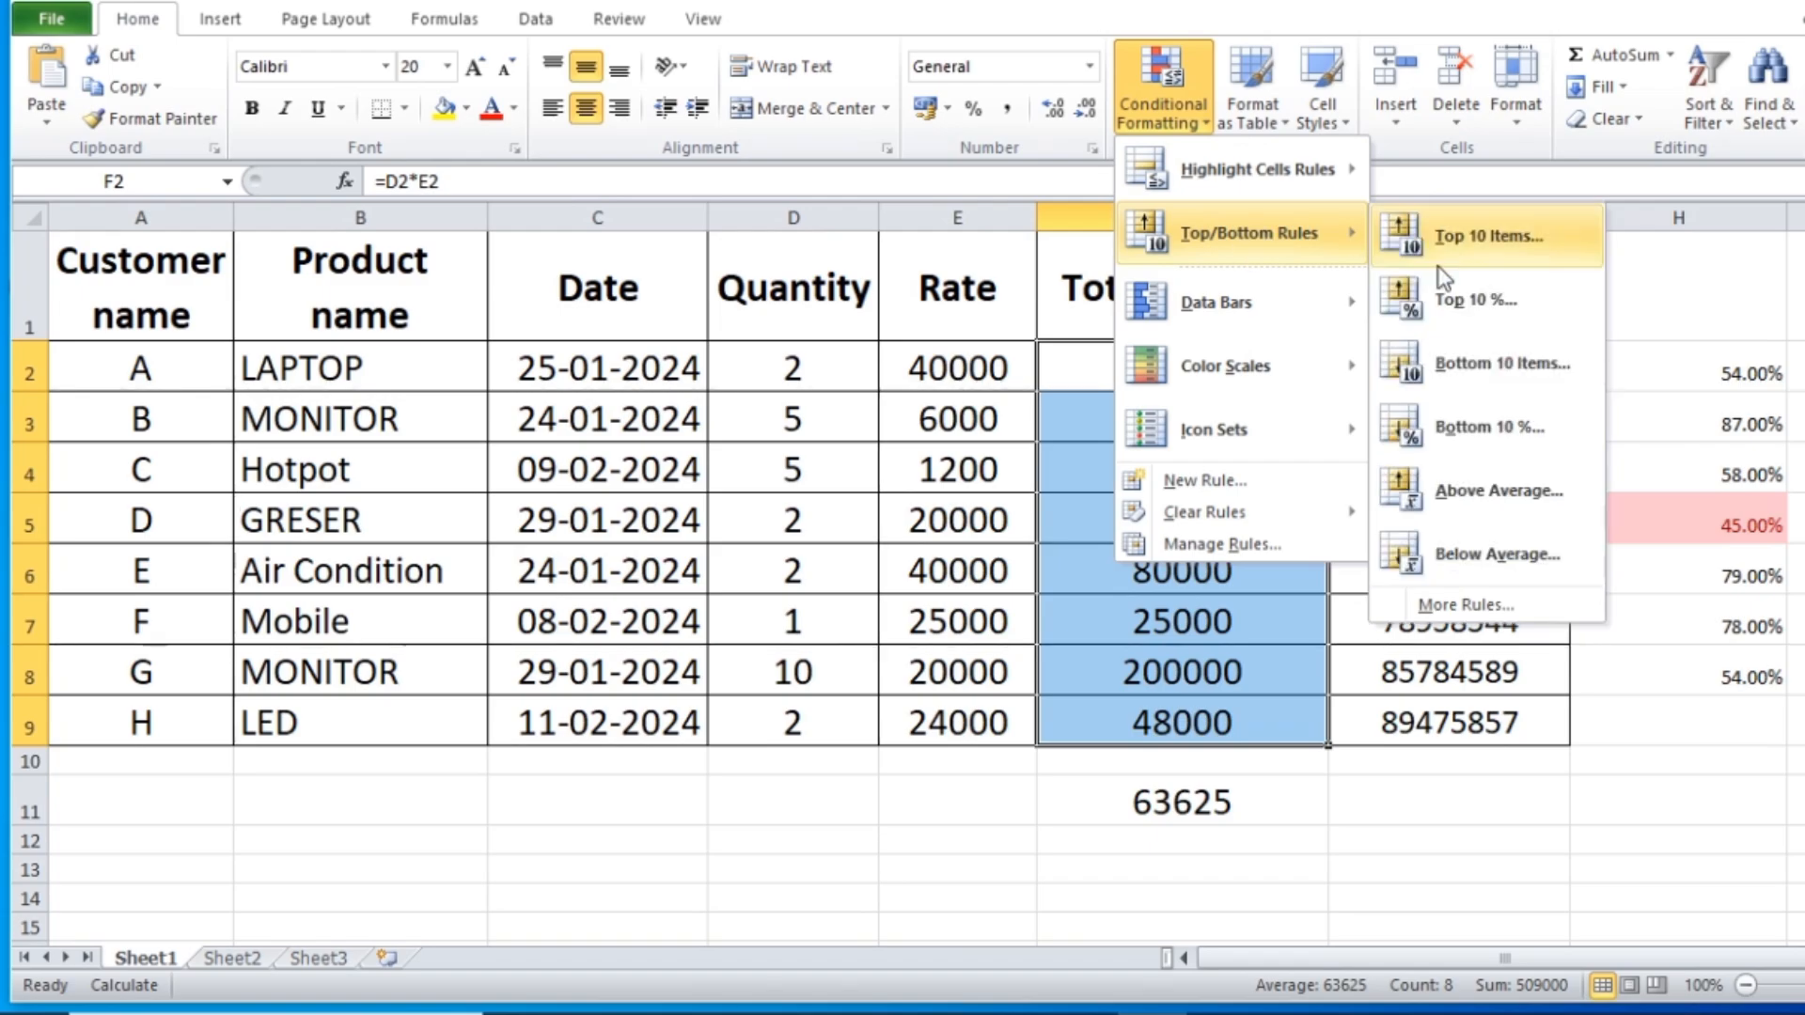
{"action": "left_click", "coordinate": [1496, 556]}
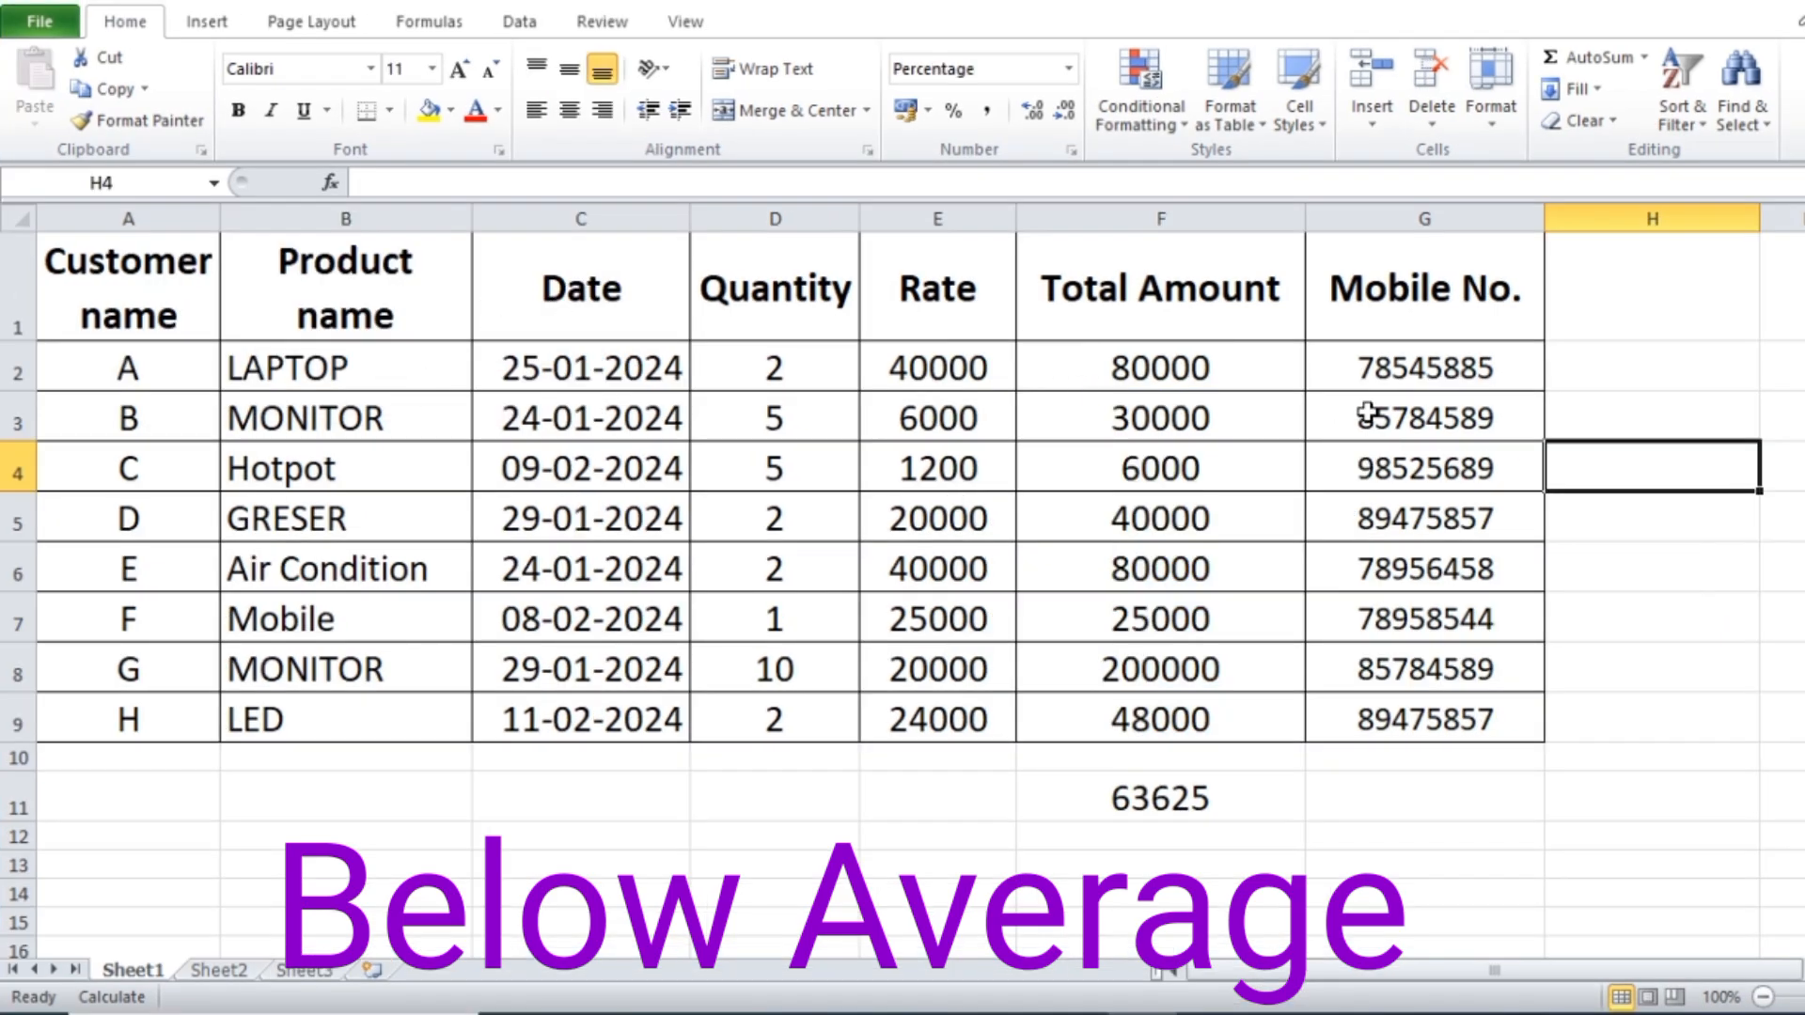
{"action": "left_click", "coordinate": [1188, 122]}
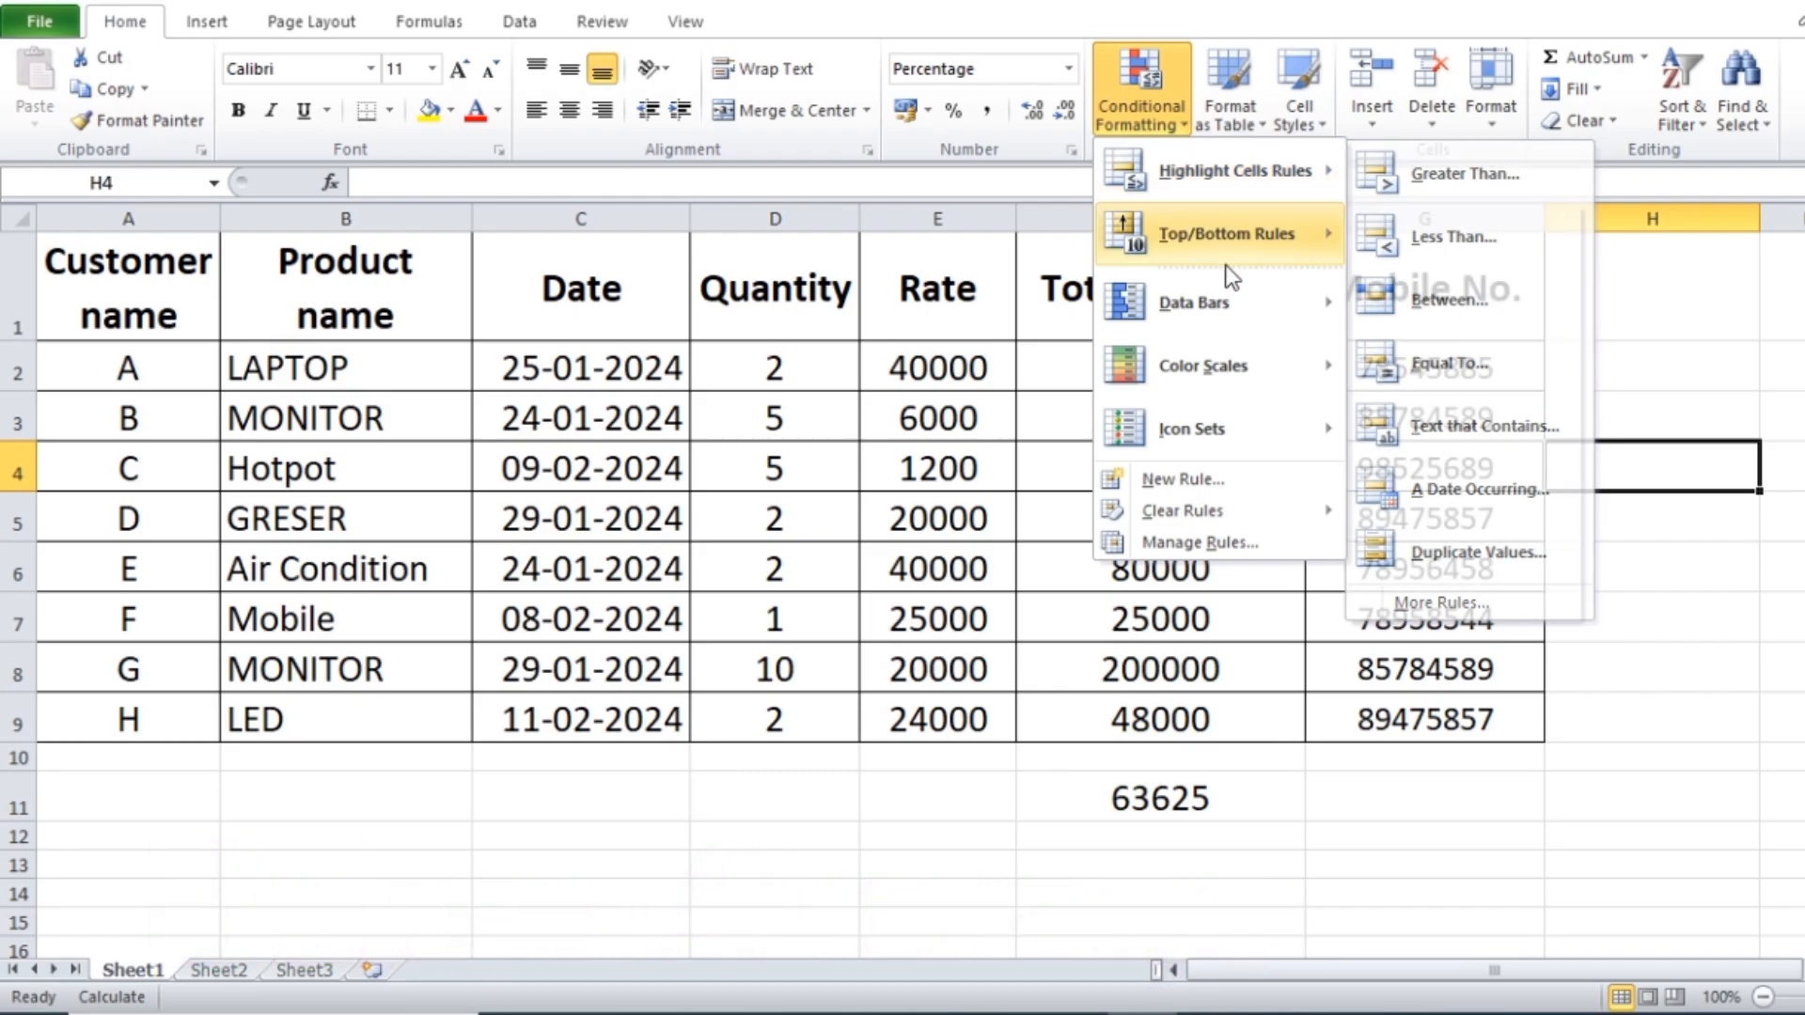
{"action": "mouse_move", "coordinate": [1230, 276]}
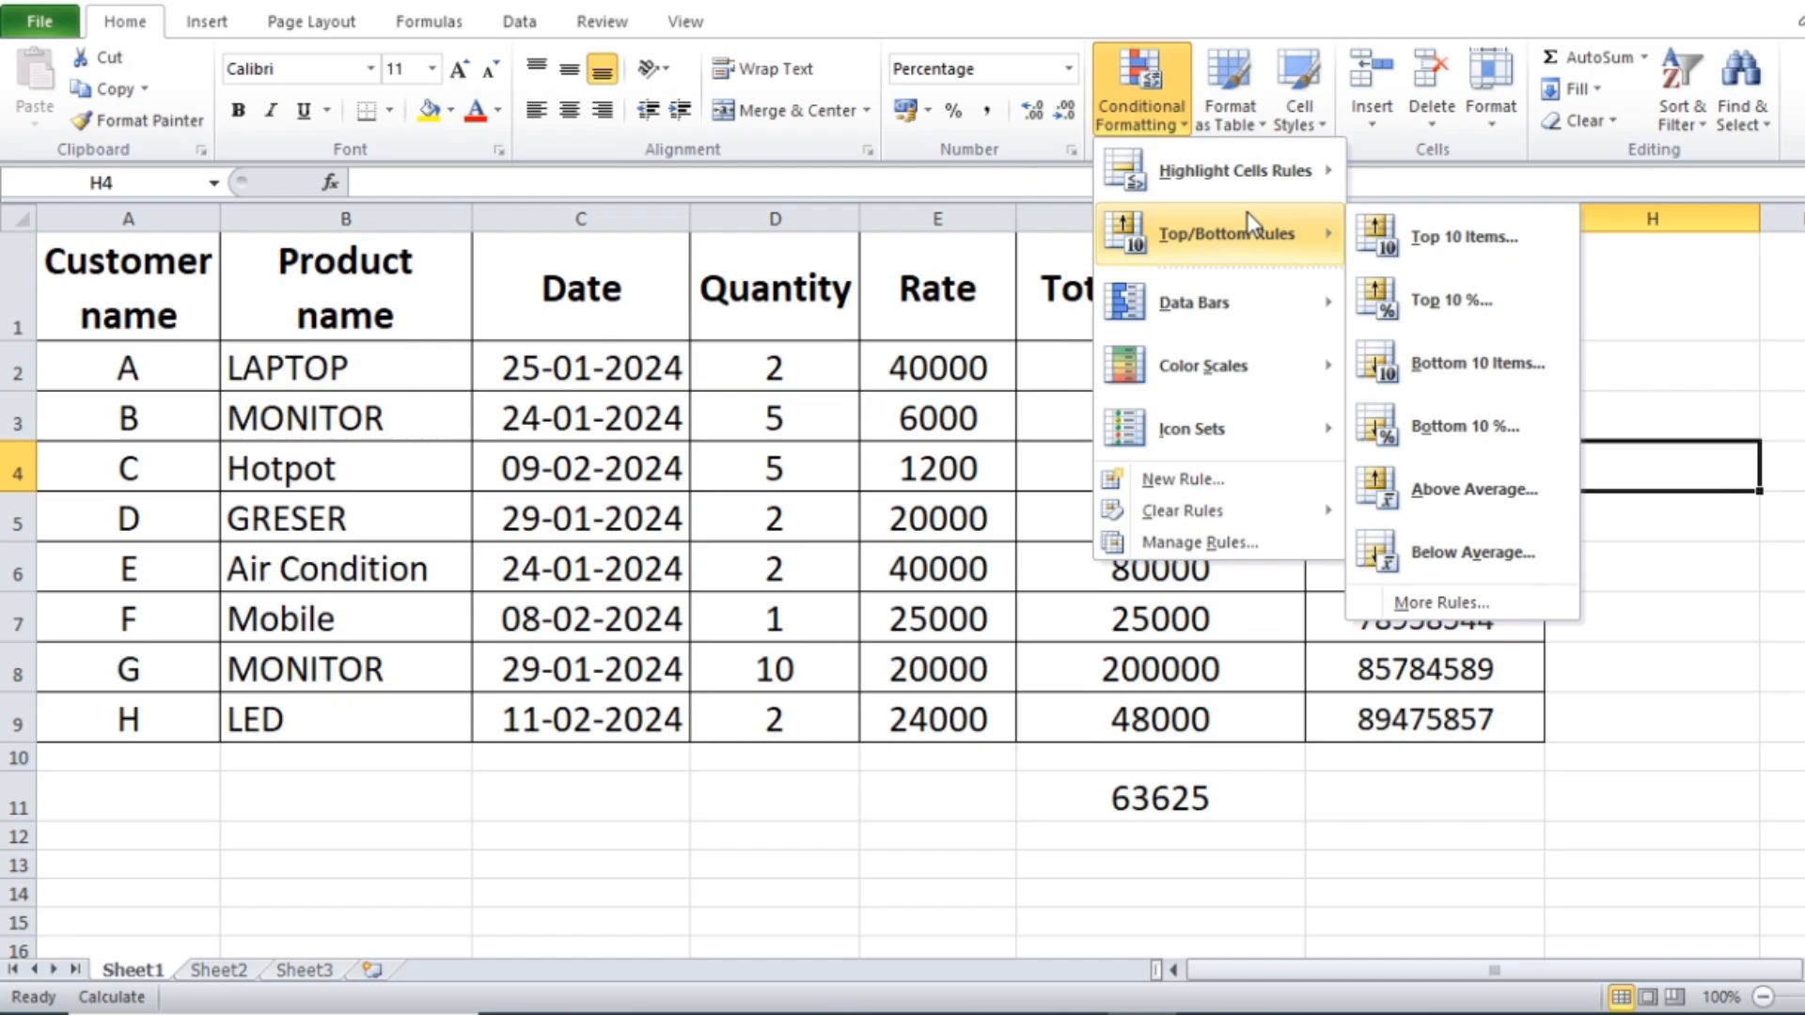
{"action": "mouse_move", "coordinate": [1210, 331]}
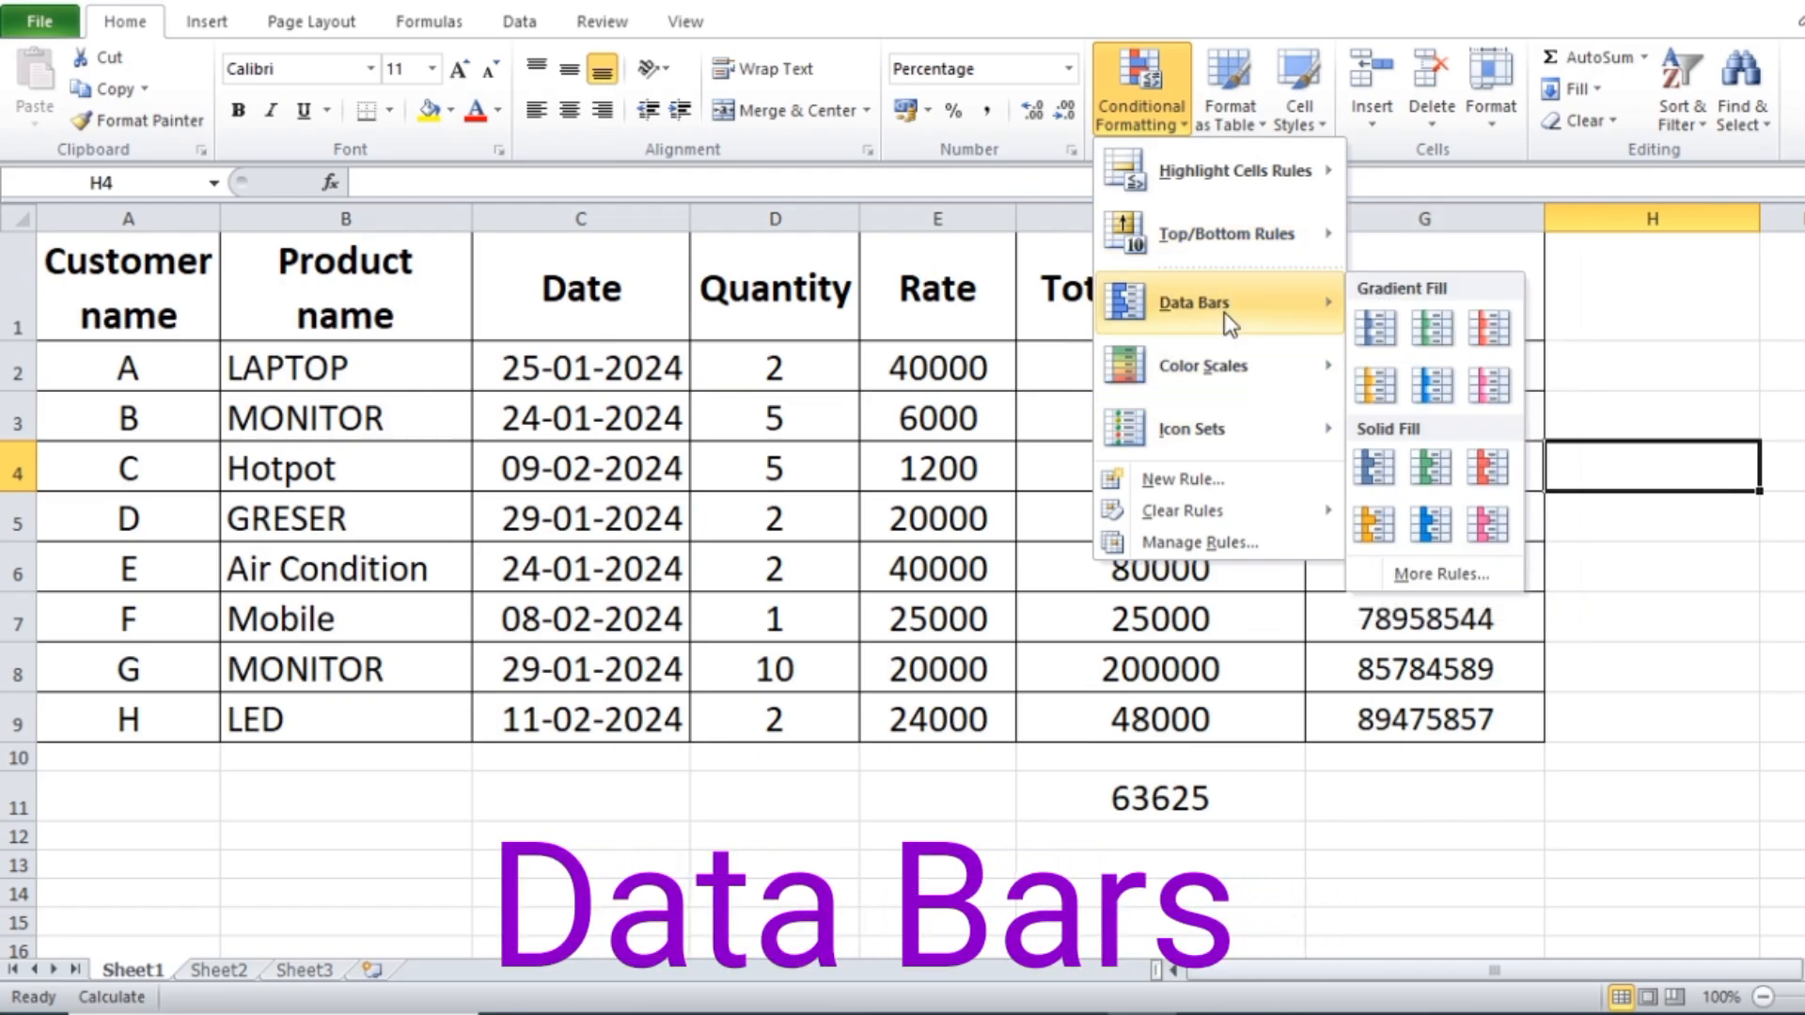
{"action": "left_click", "coordinate": [1349, 516]}
Step: Apply green solid-fill data bars to the Total Amount values F2:F9 and compare the bars of individual cells
{"action": "left_click_drag", "start_coordinate": [1168, 374], "coordinate": [1171, 703]}
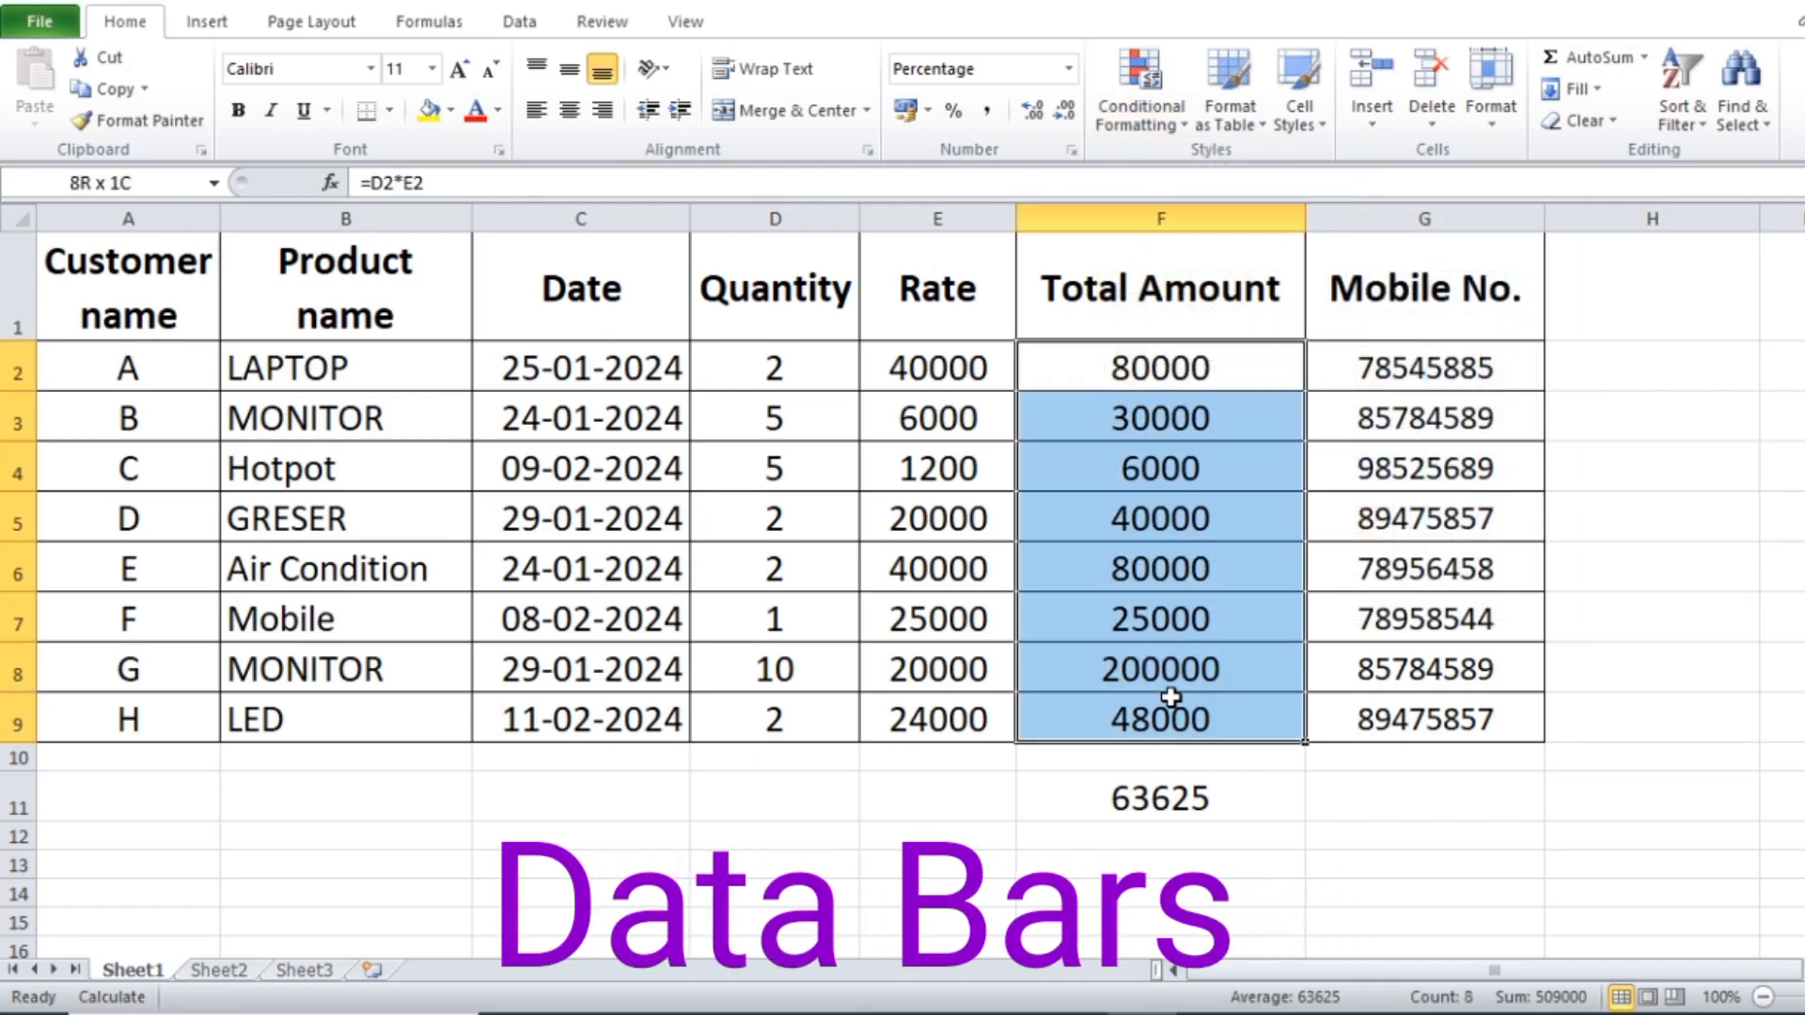
{"action": "left_click", "coordinate": [1182, 121]}
{"action": "mouse_move", "coordinate": [1186, 310]}
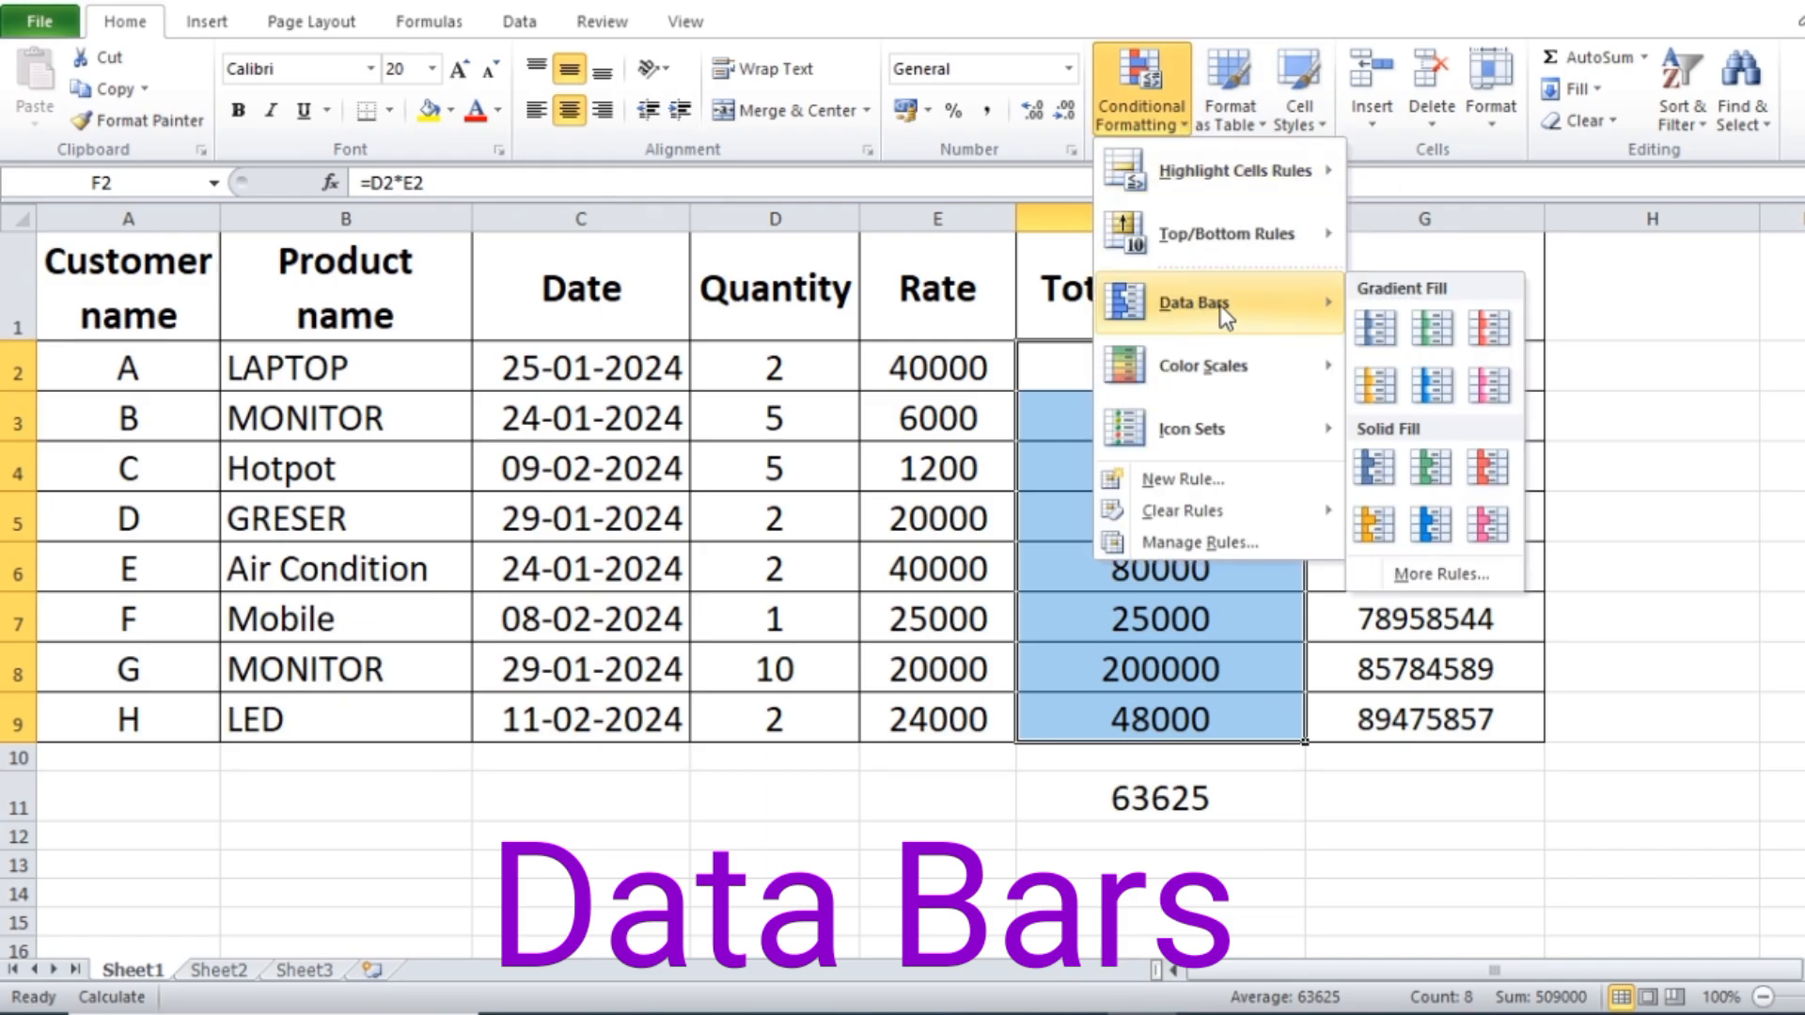
{"action": "left_click", "coordinate": [1431, 466]}
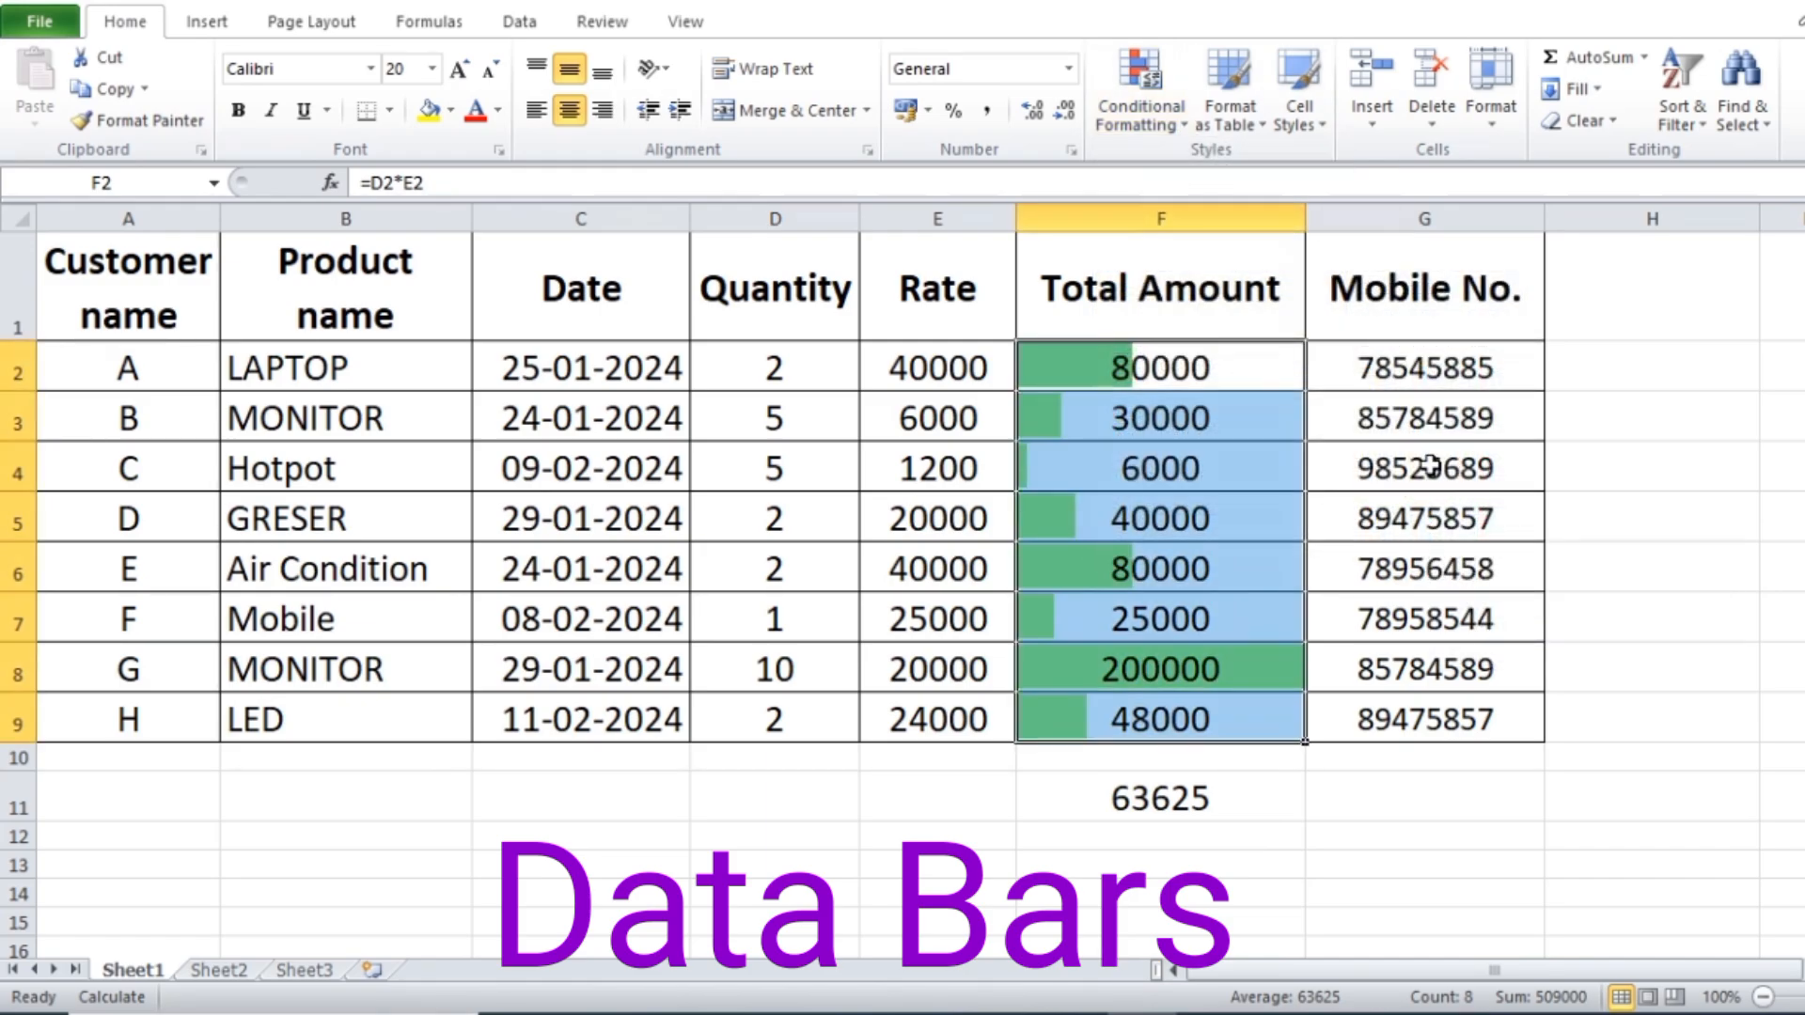
{"action": "left_click", "coordinate": [1140, 411]}
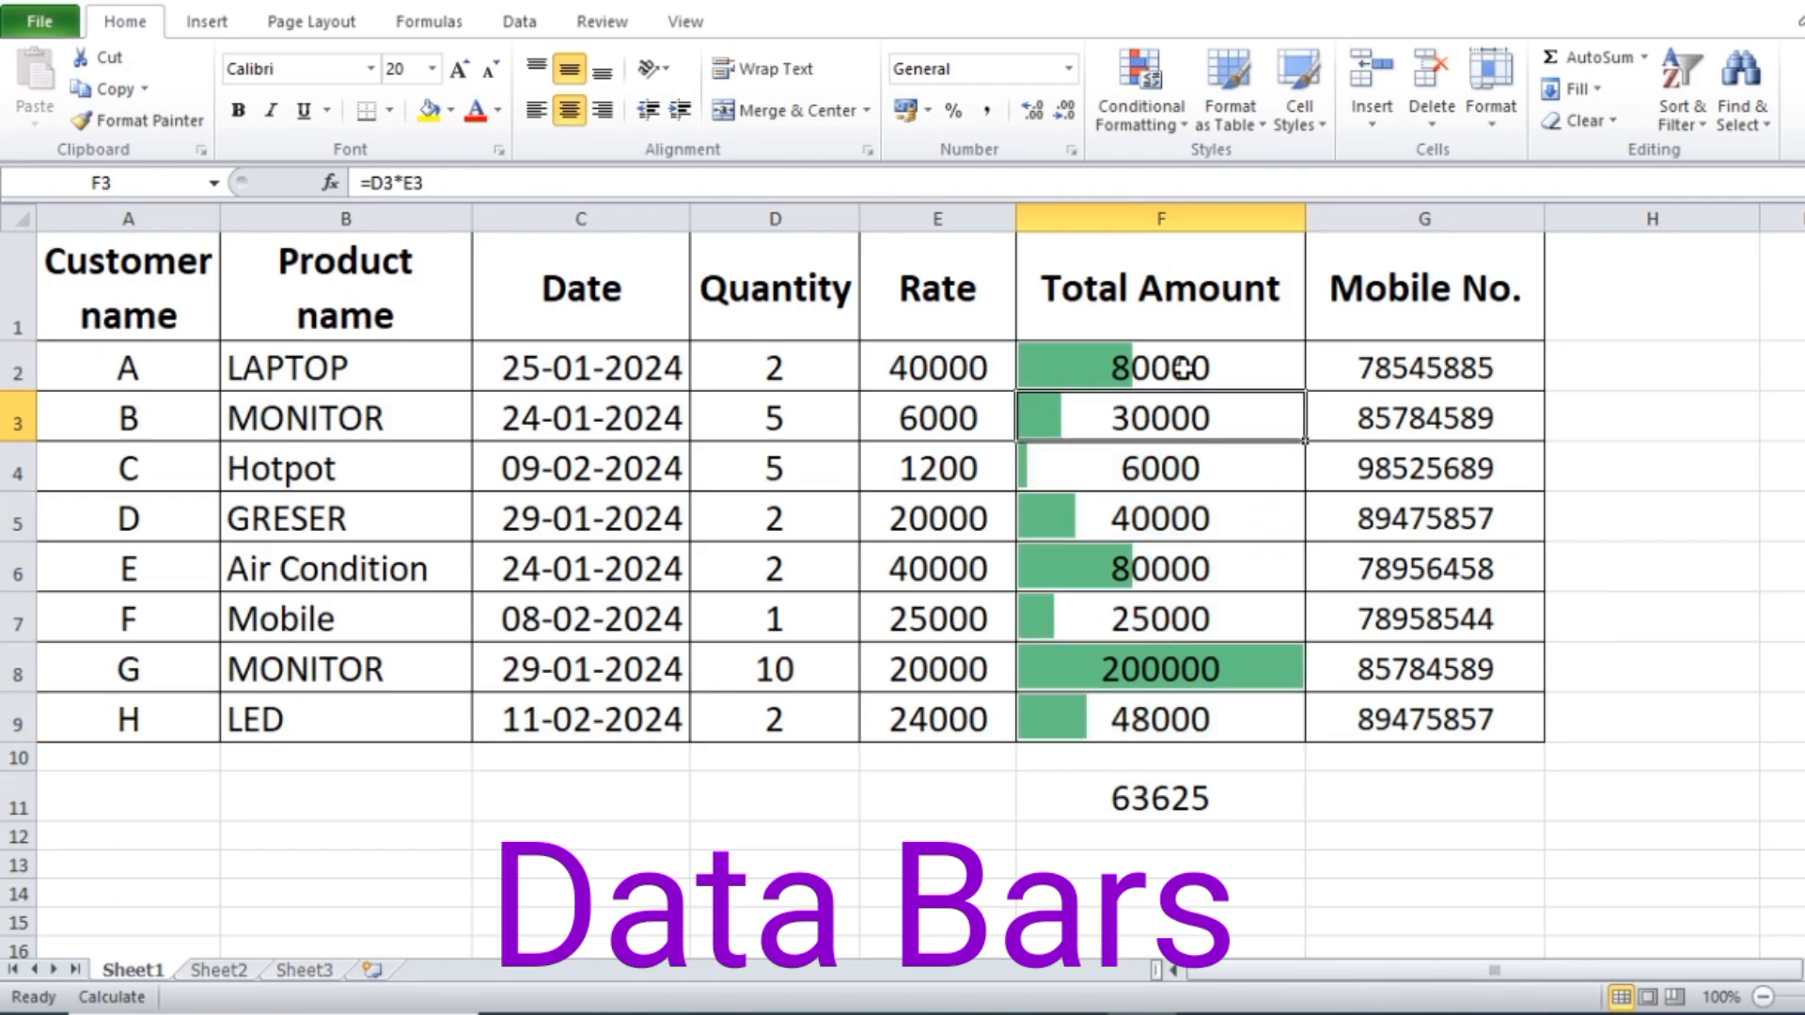
{"action": "left_click", "coordinate": [1156, 656]}
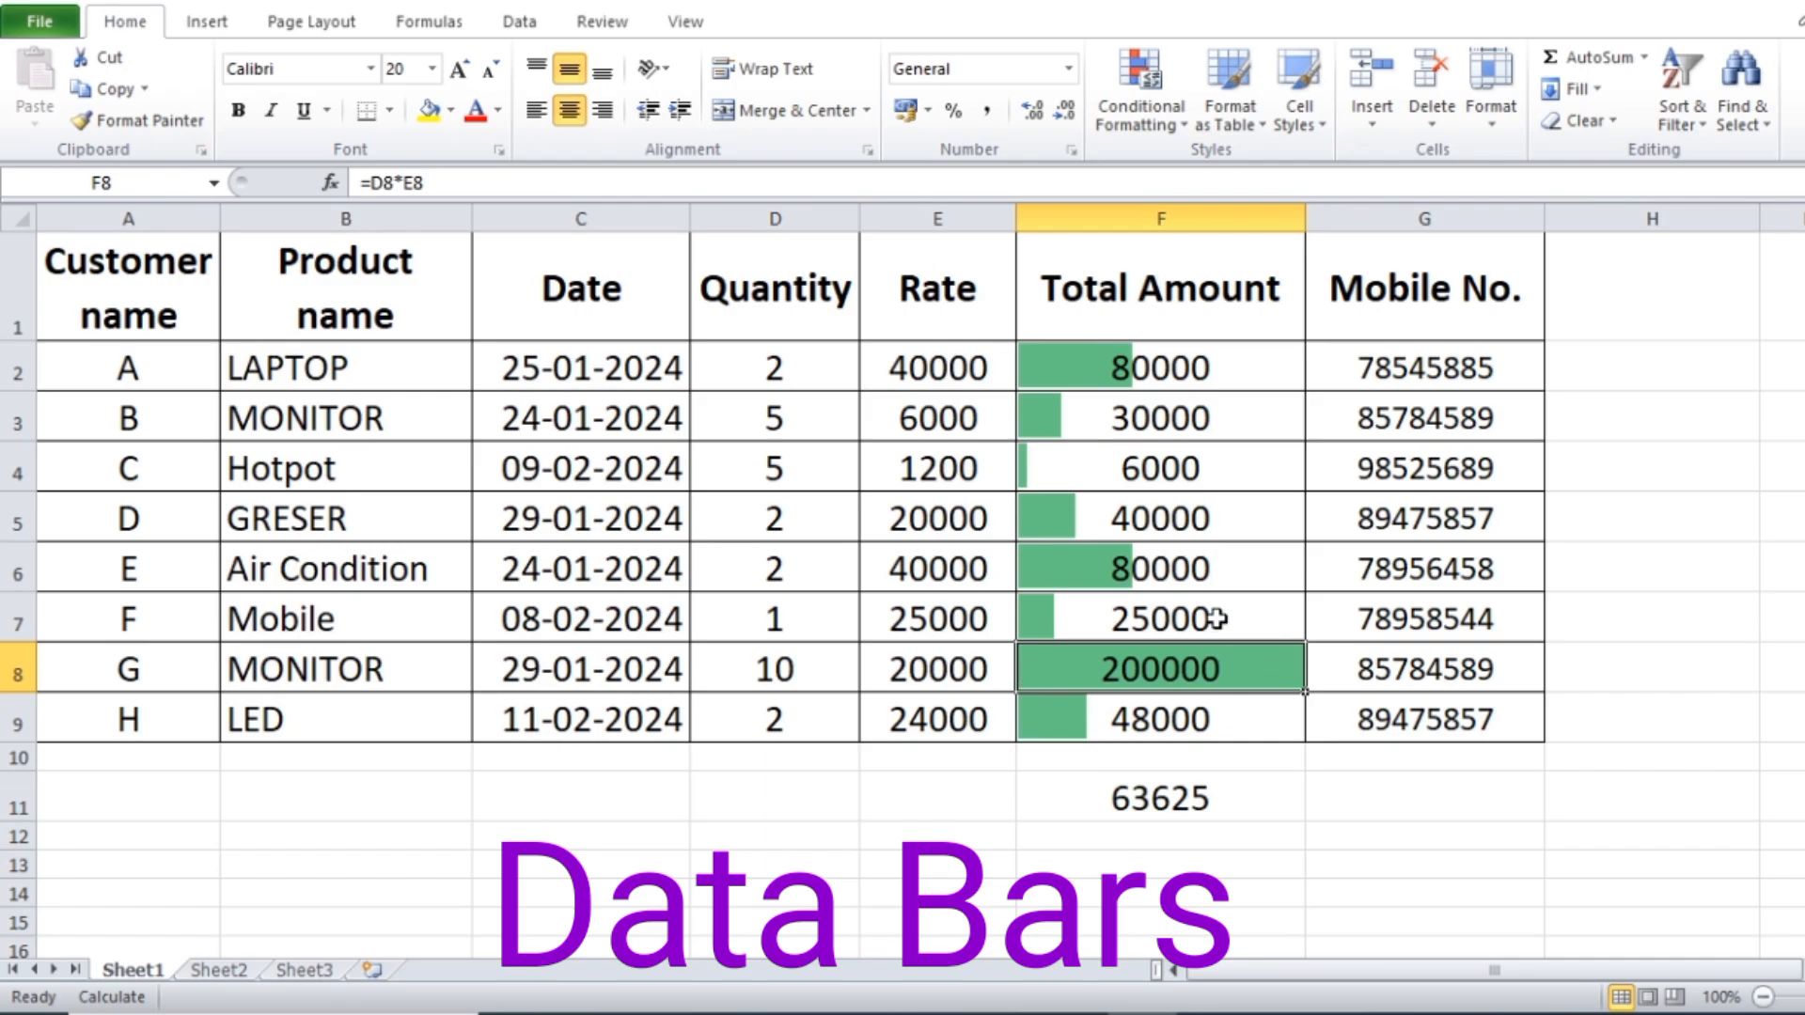
{"action": "left_click", "coordinate": [1083, 364]}
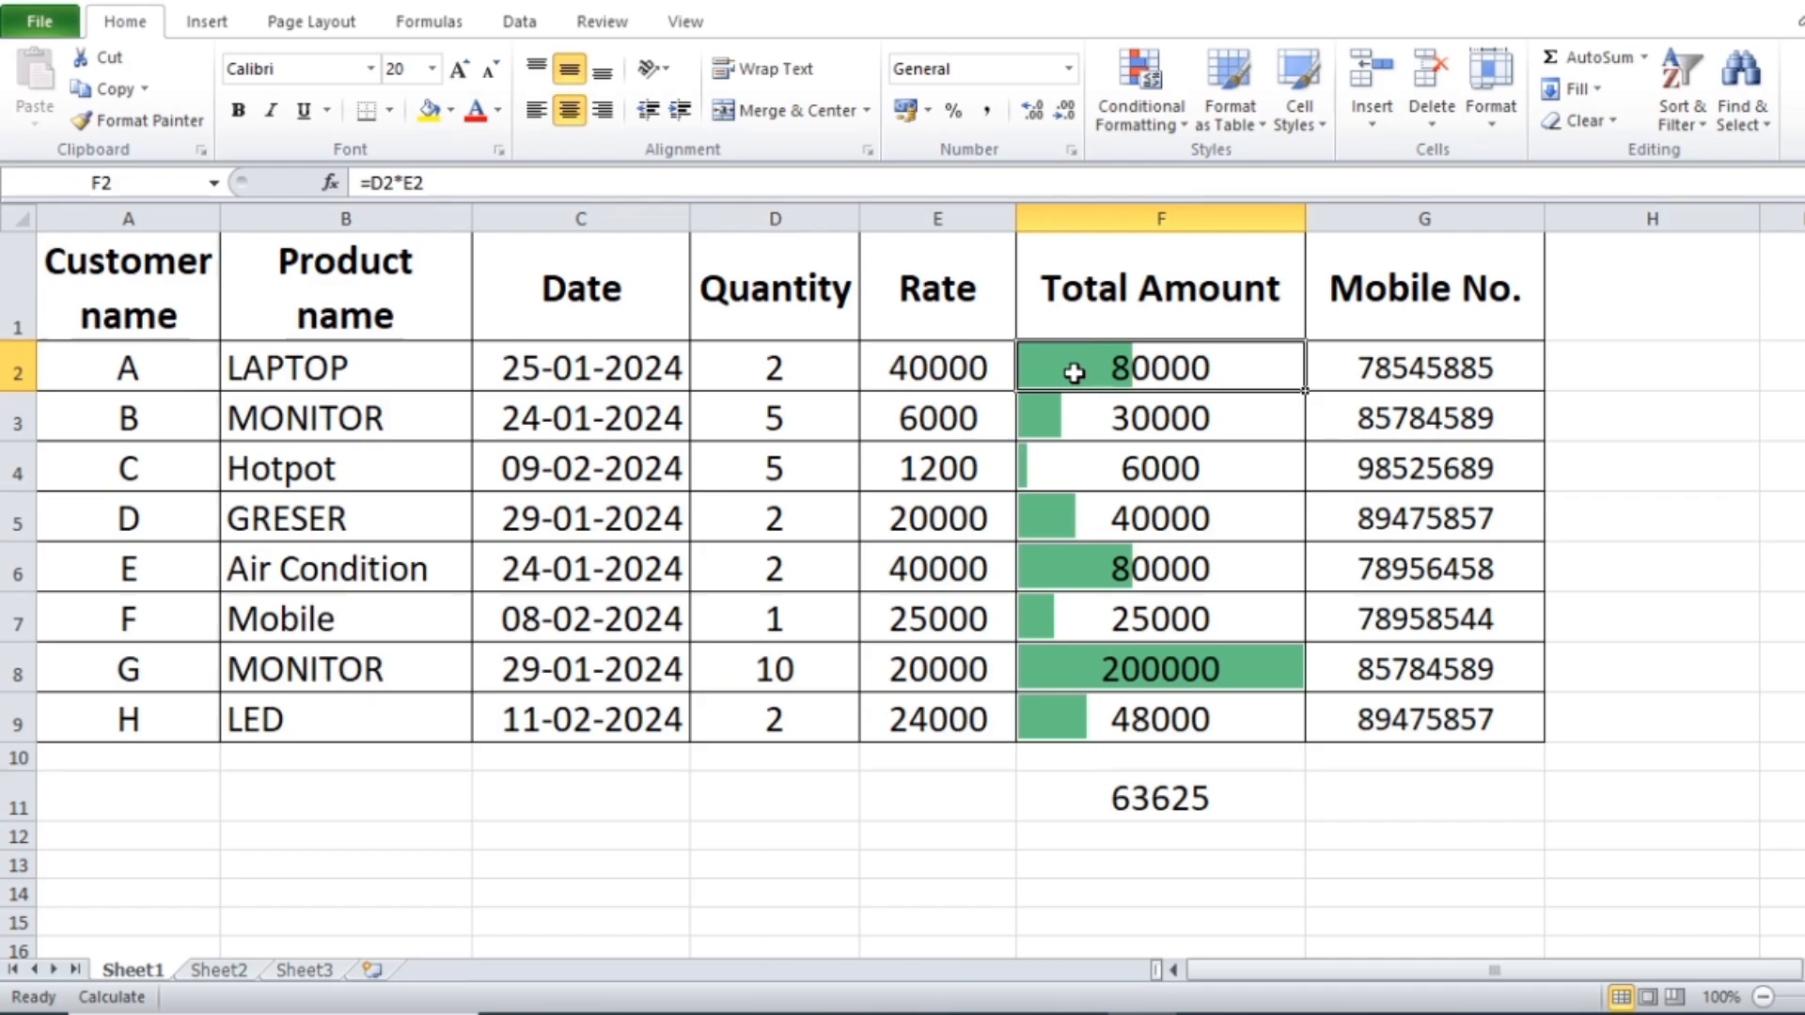
{"action": "left_click", "coordinate": [1031, 471]}
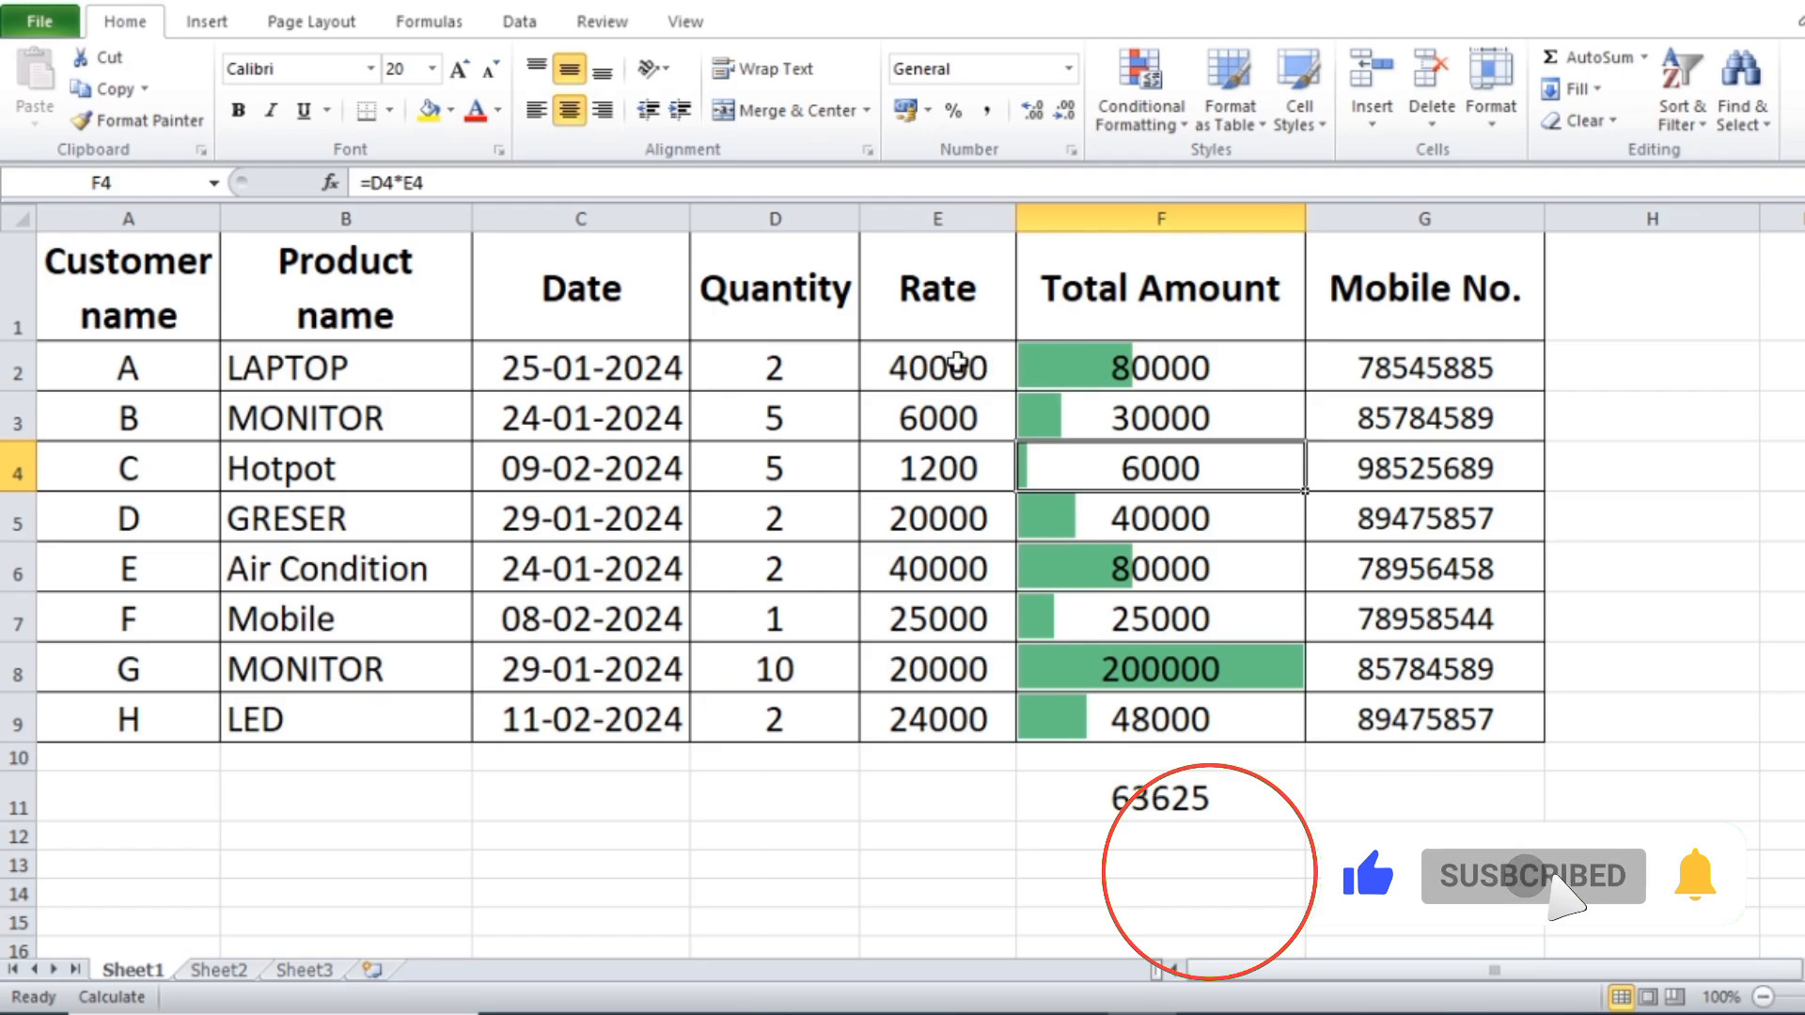
Step: Apply the two-color red and white color scale to the Rate values E2:E9, with red for the highest rates
{"action": "left_click_drag", "start_coordinate": [968, 369], "coordinate": [949, 719]}
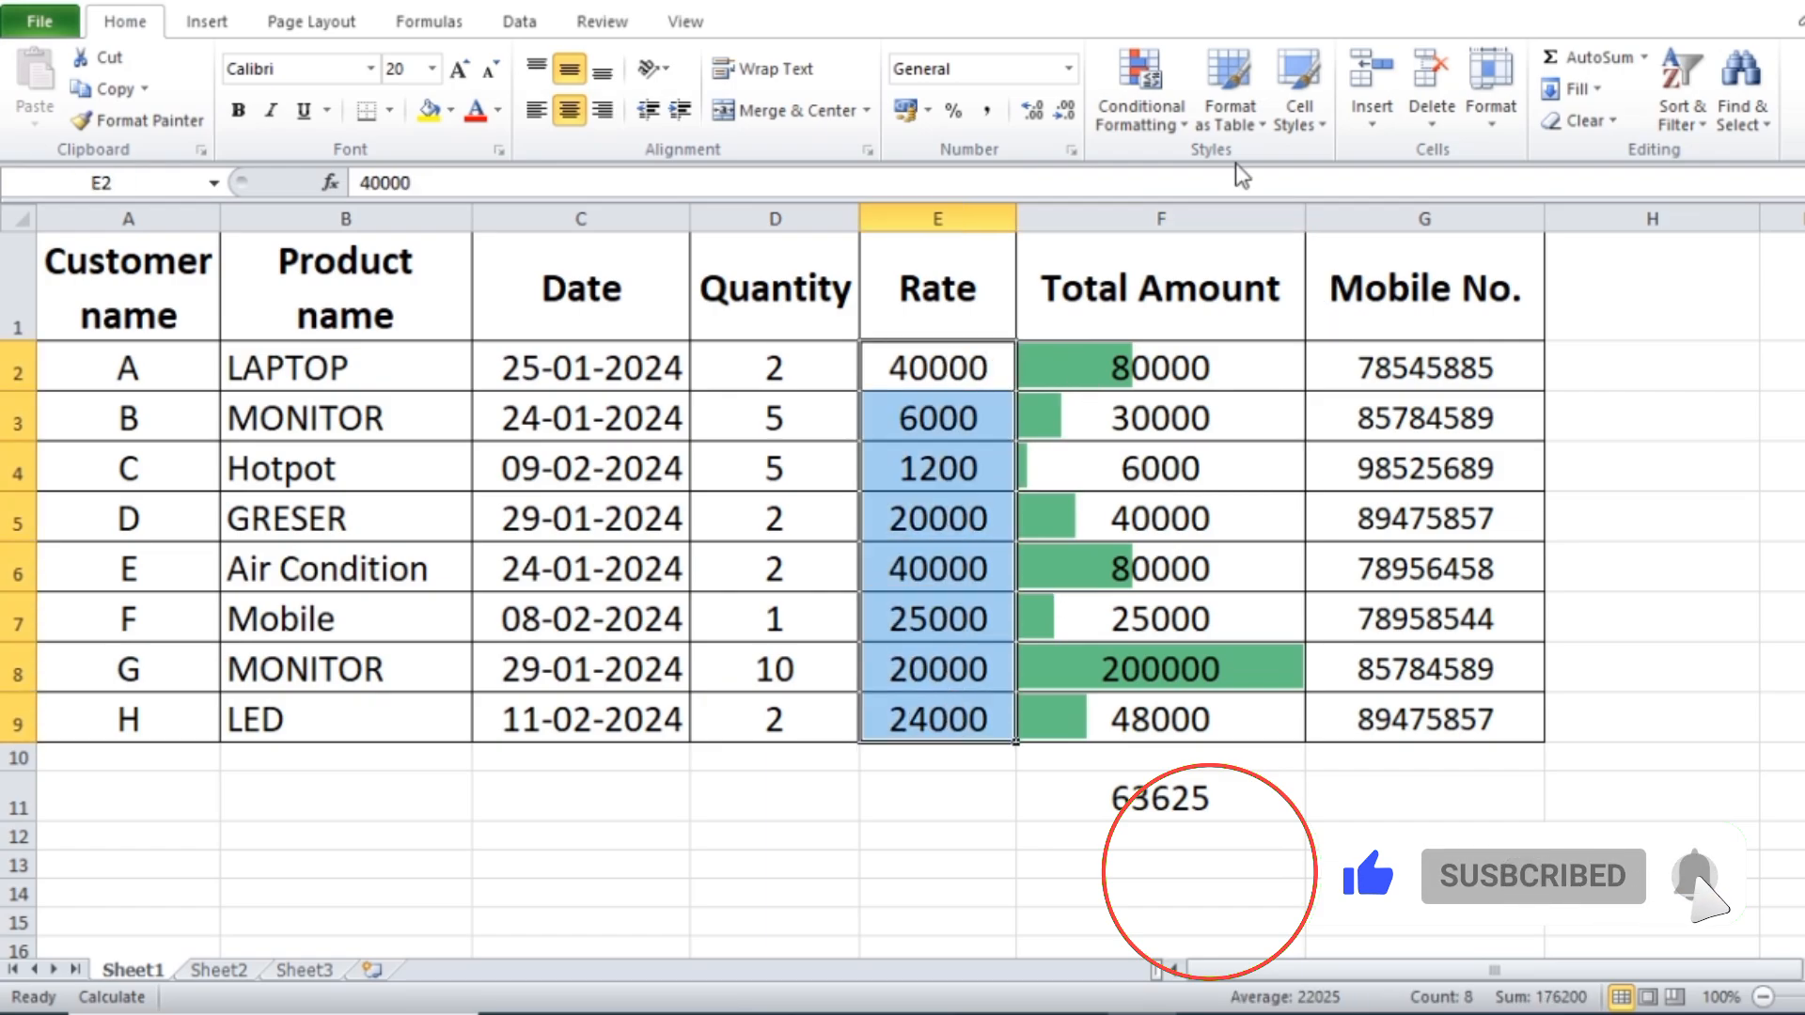
{"action": "left_click", "coordinate": [1152, 113]}
{"action": "mouse_move", "coordinate": [1182, 368]}
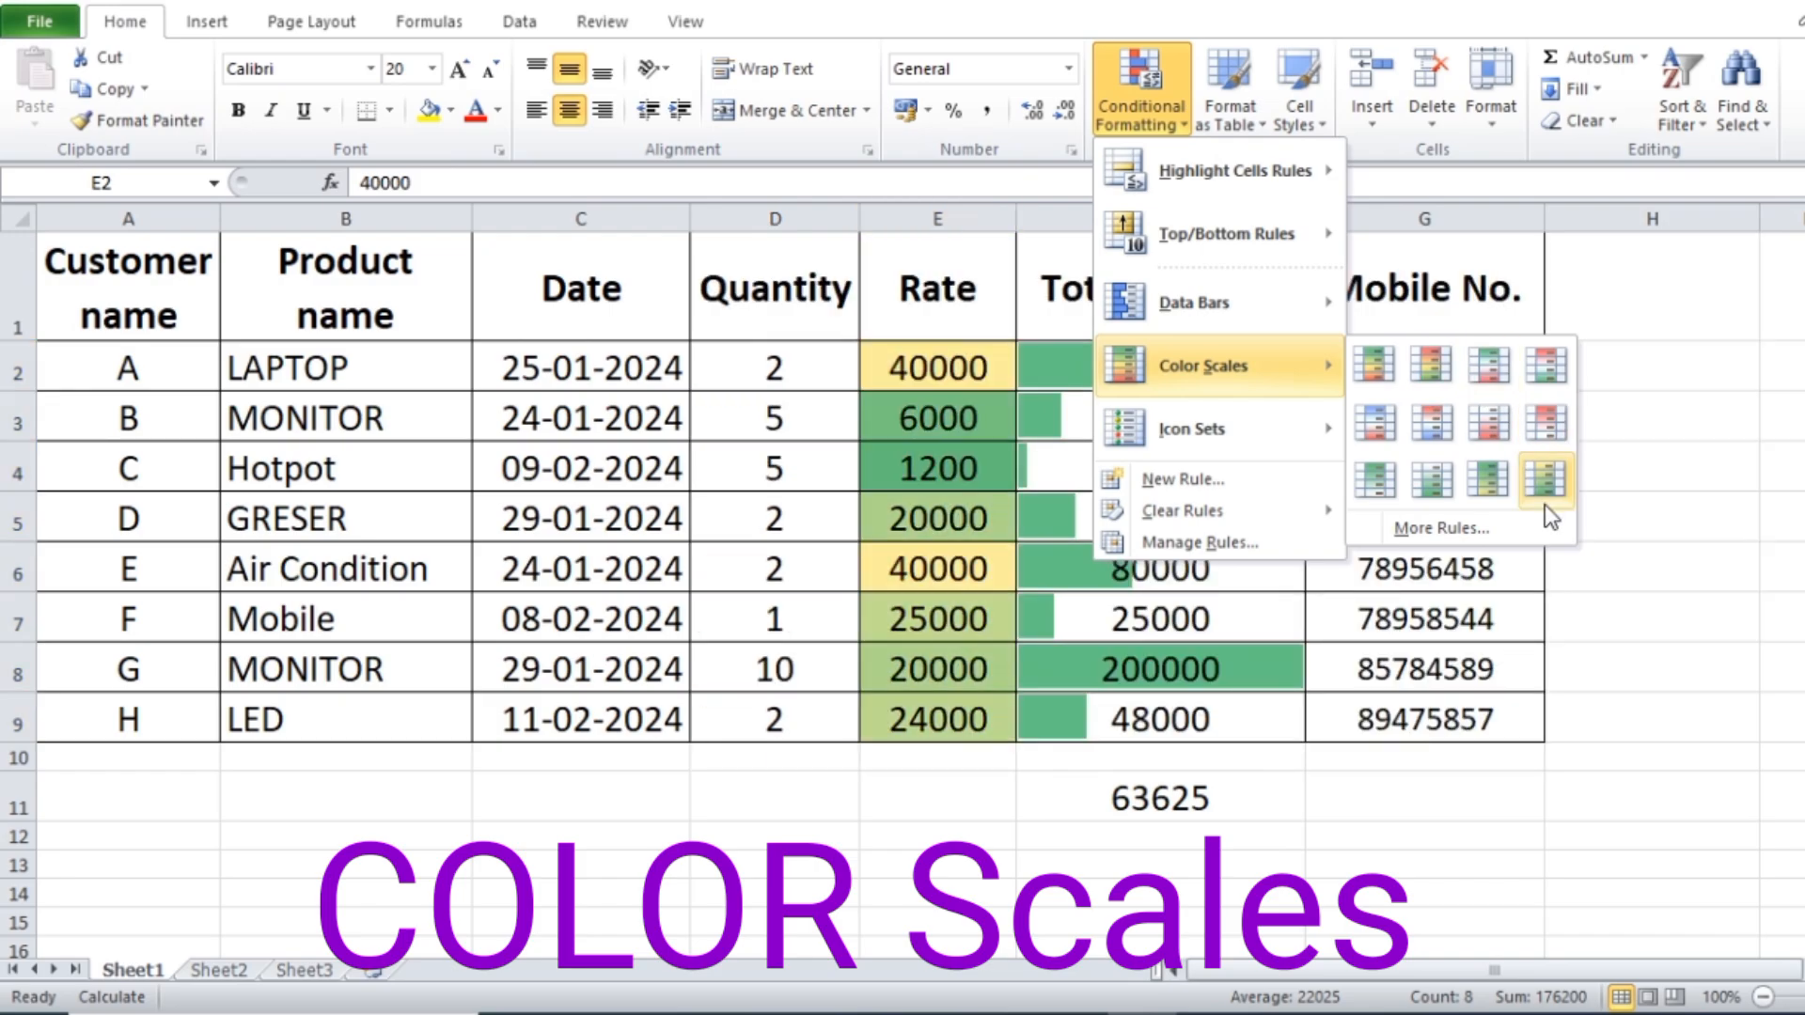
{"action": "left_click", "coordinate": [1548, 425]}
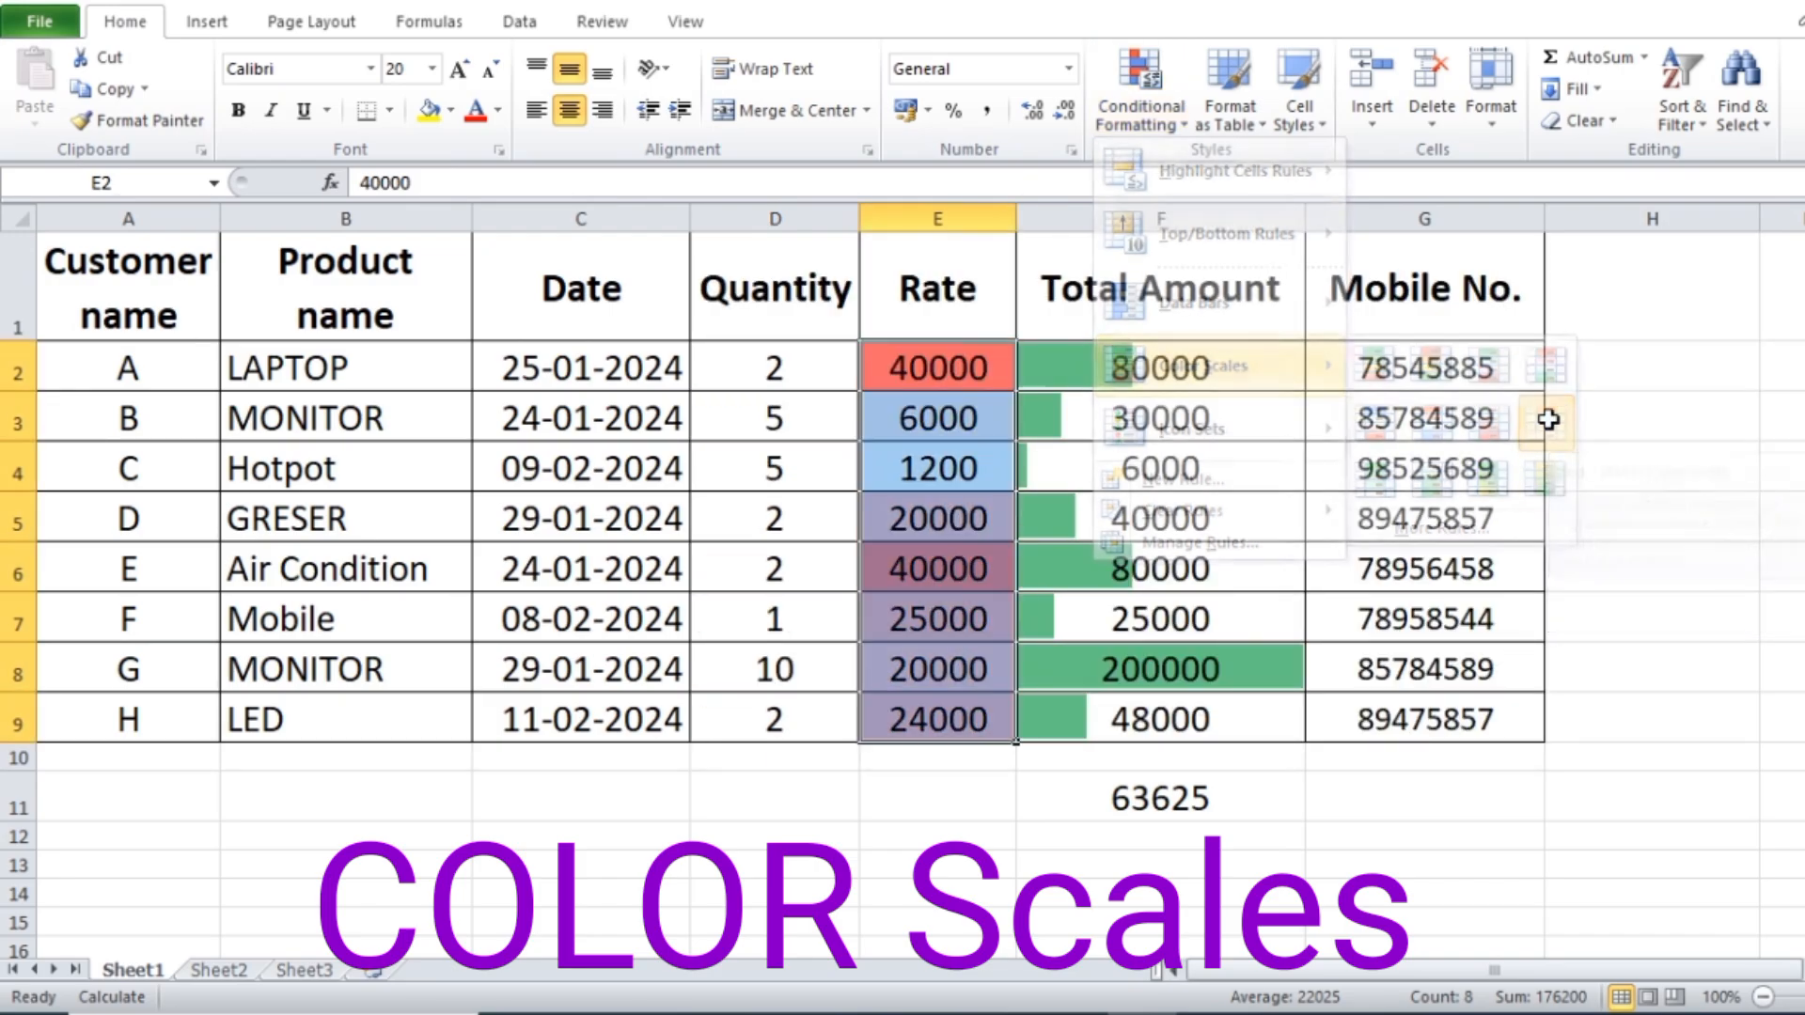
{"action": "left_click", "coordinate": [930, 668]}
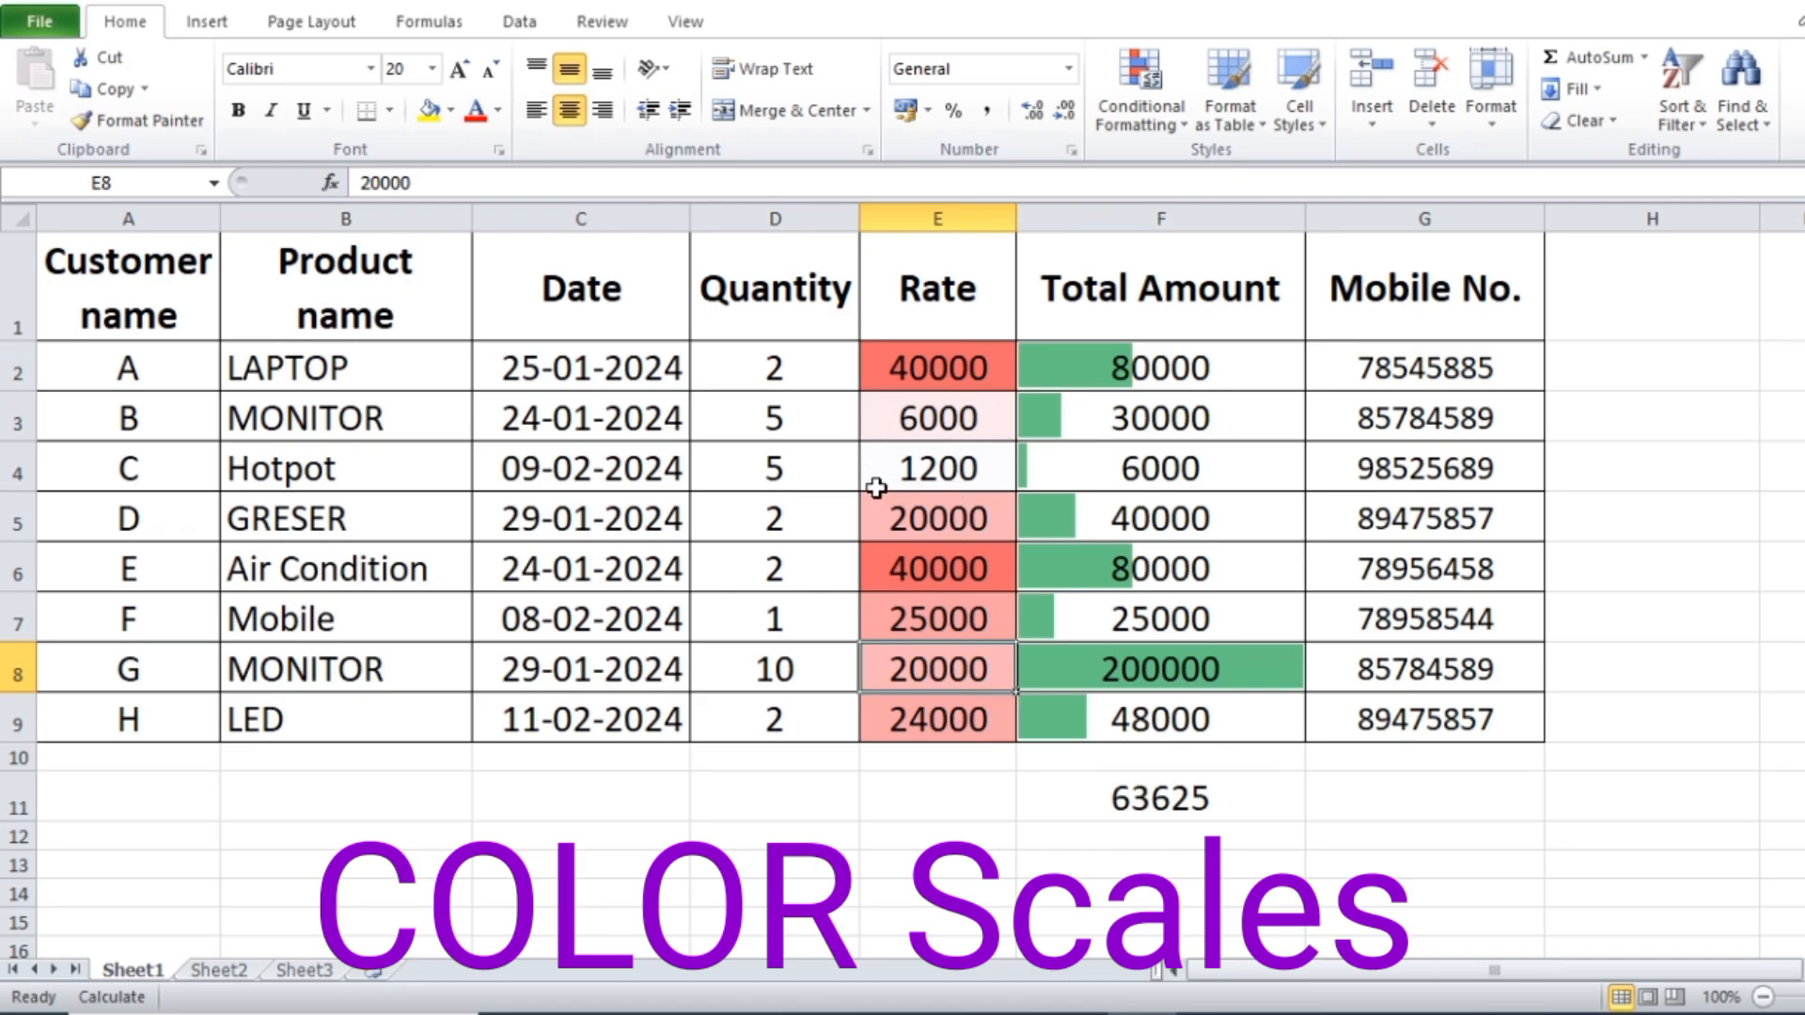
{"action": "left_click", "coordinate": [916, 467]}
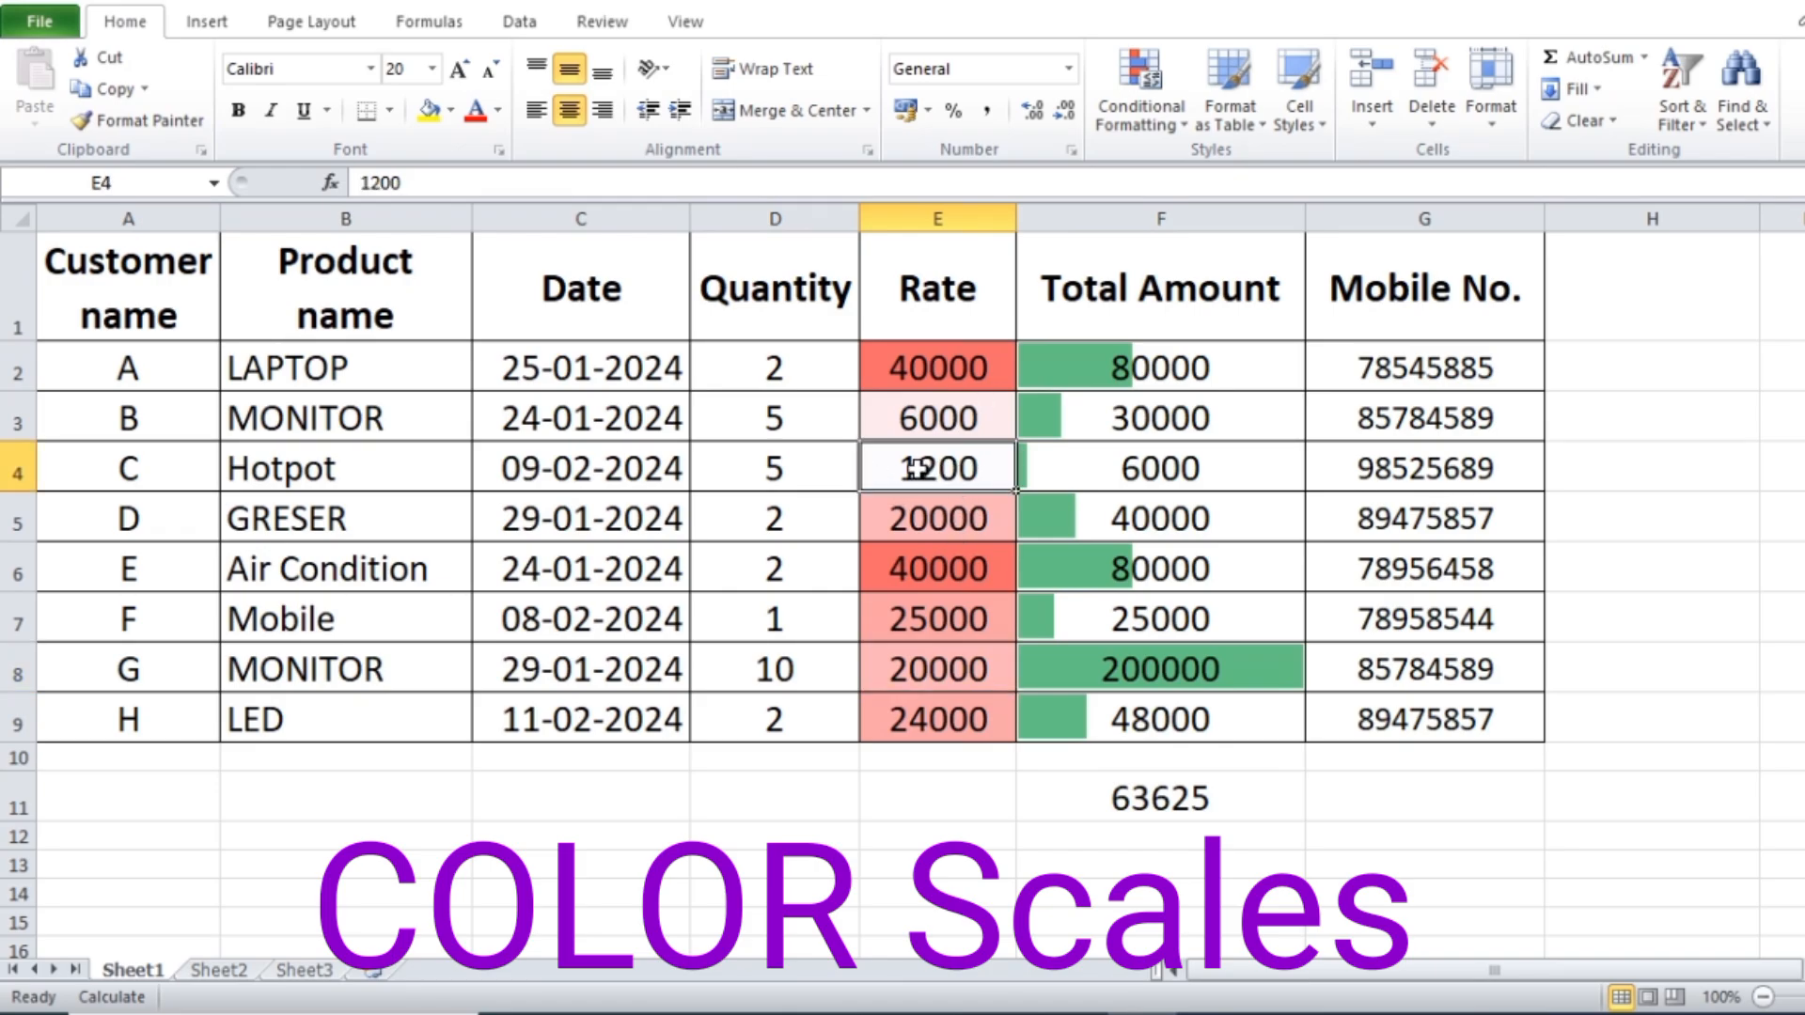
Step: Apply the two-color green and white color scale to the Rate values E2:E9, with green for the highest rates
{"action": "left_click_drag", "start_coordinate": [964, 367], "coordinate": [946, 720]}
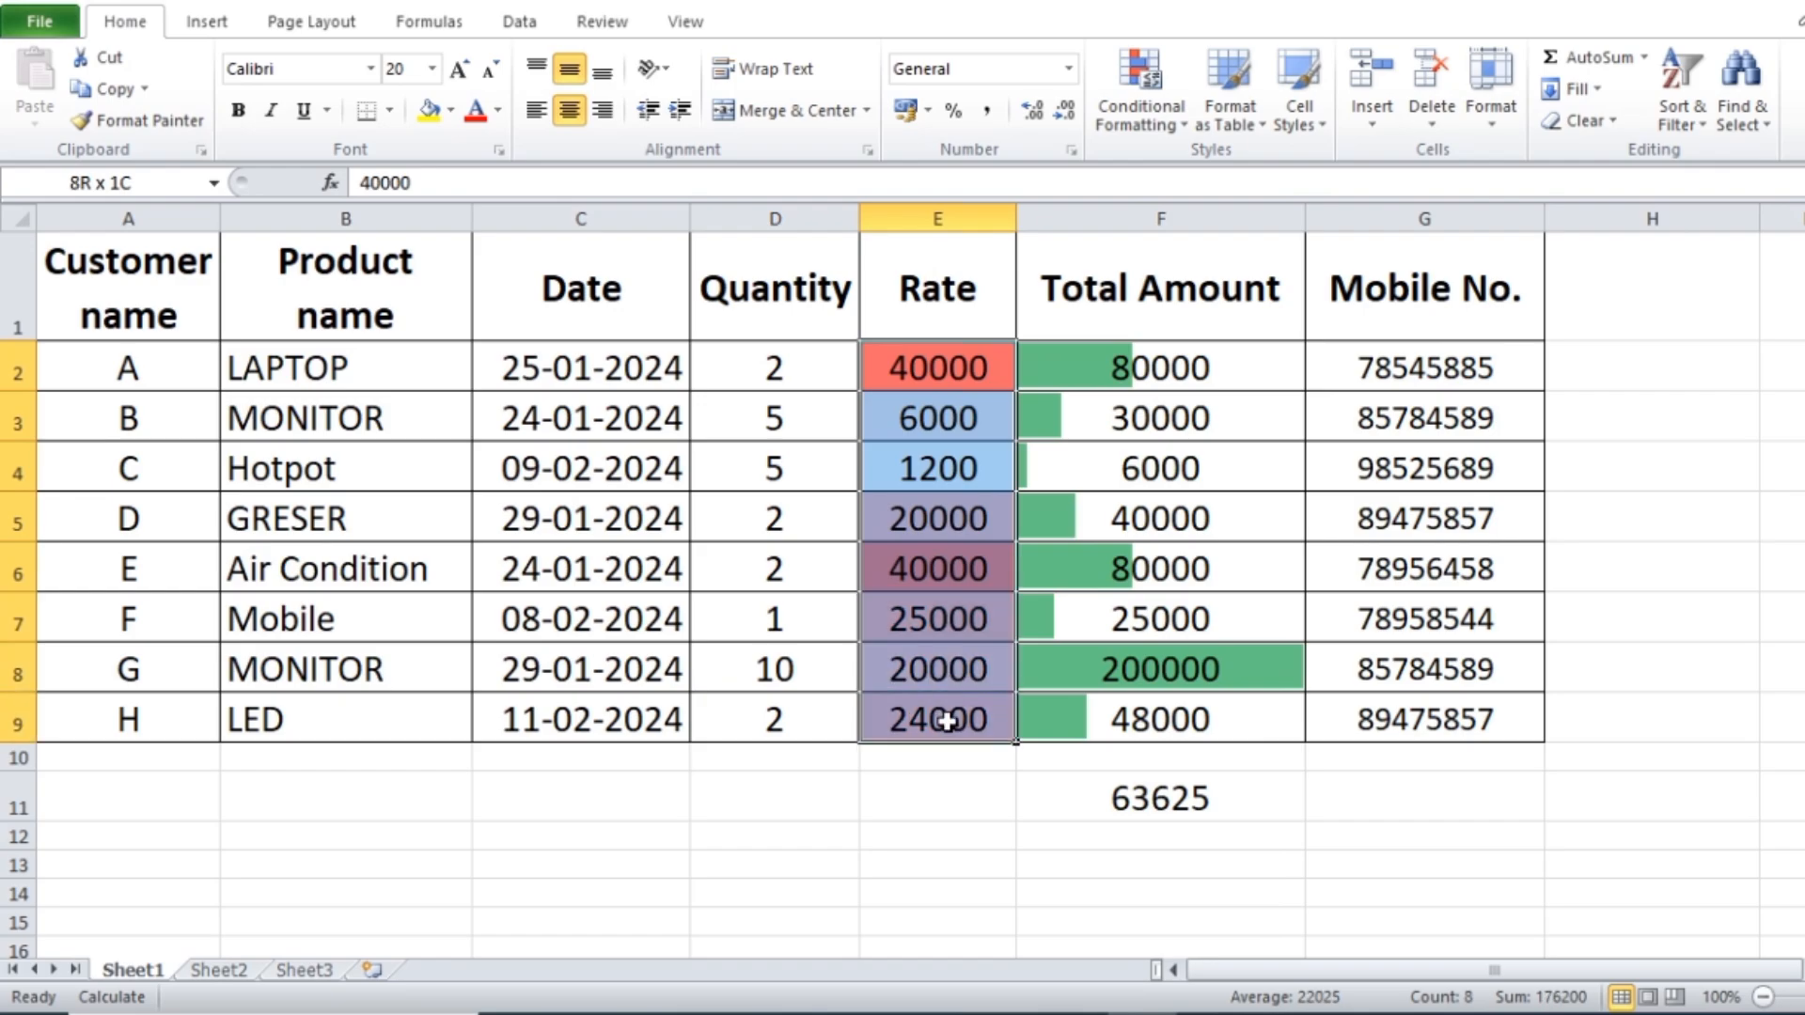
{"action": "left_click", "coordinate": [1184, 122]}
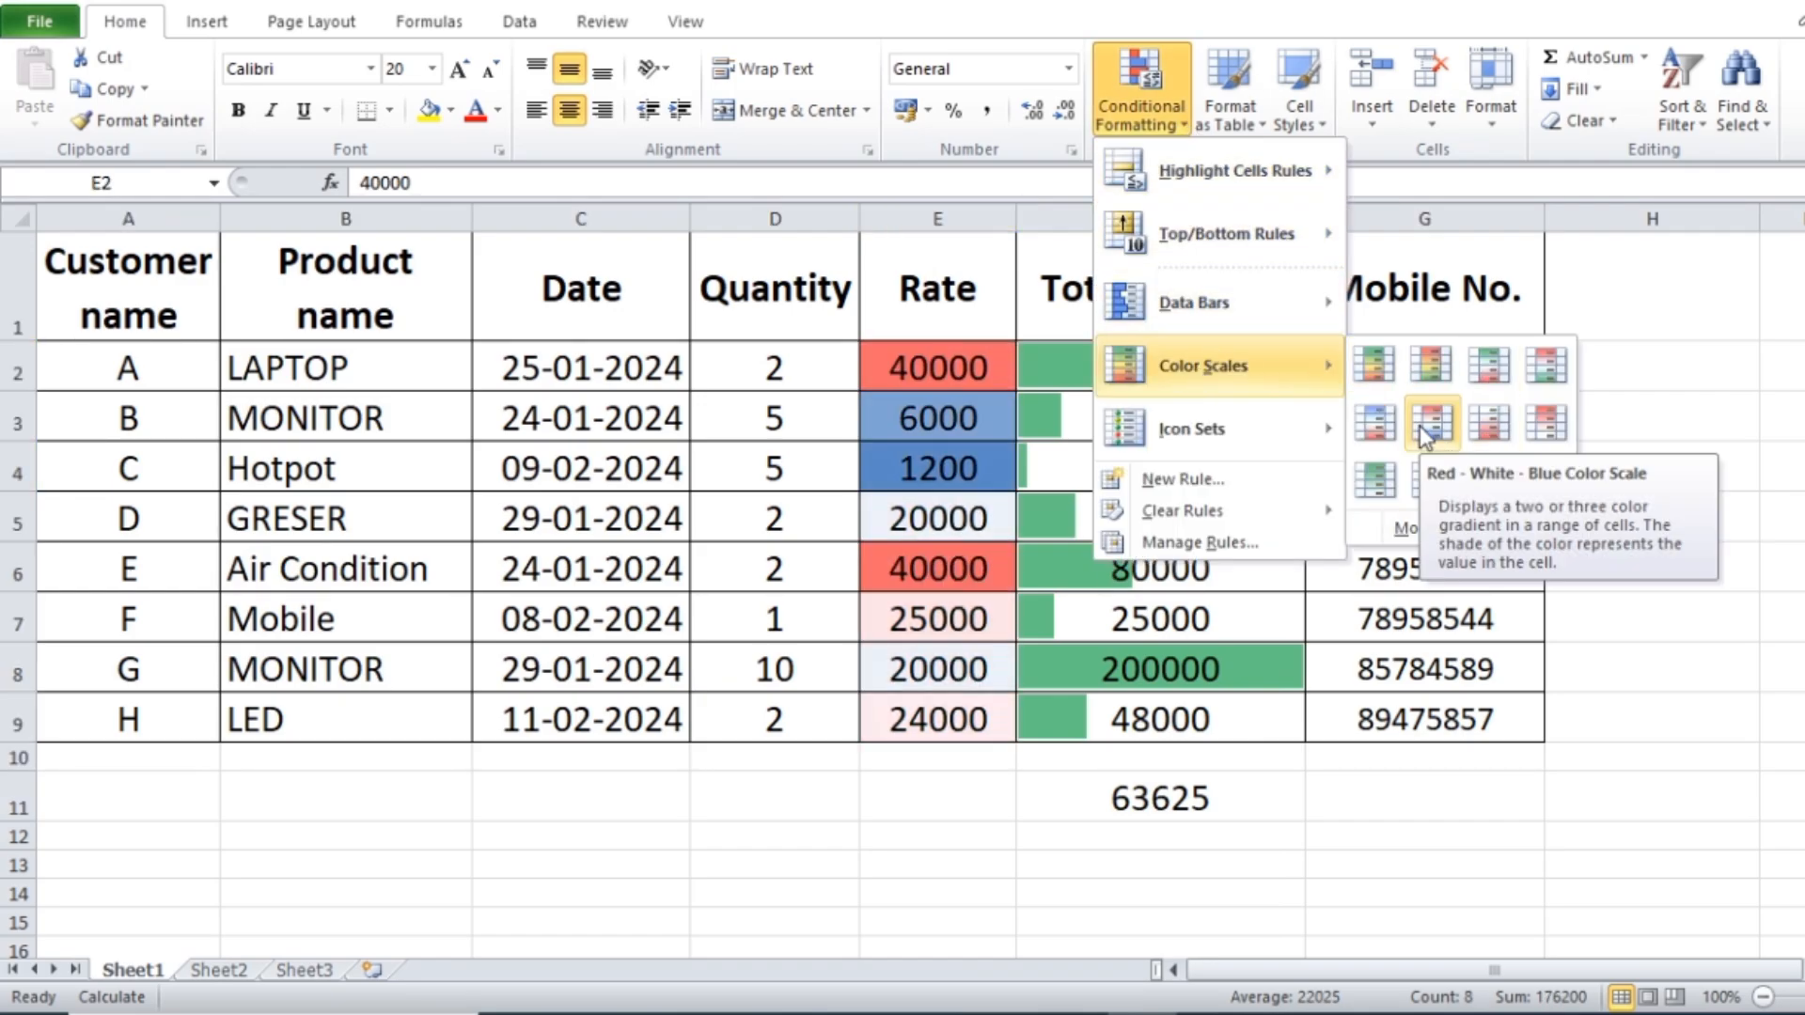
{"action": "left_click", "coordinate": [1368, 482]}
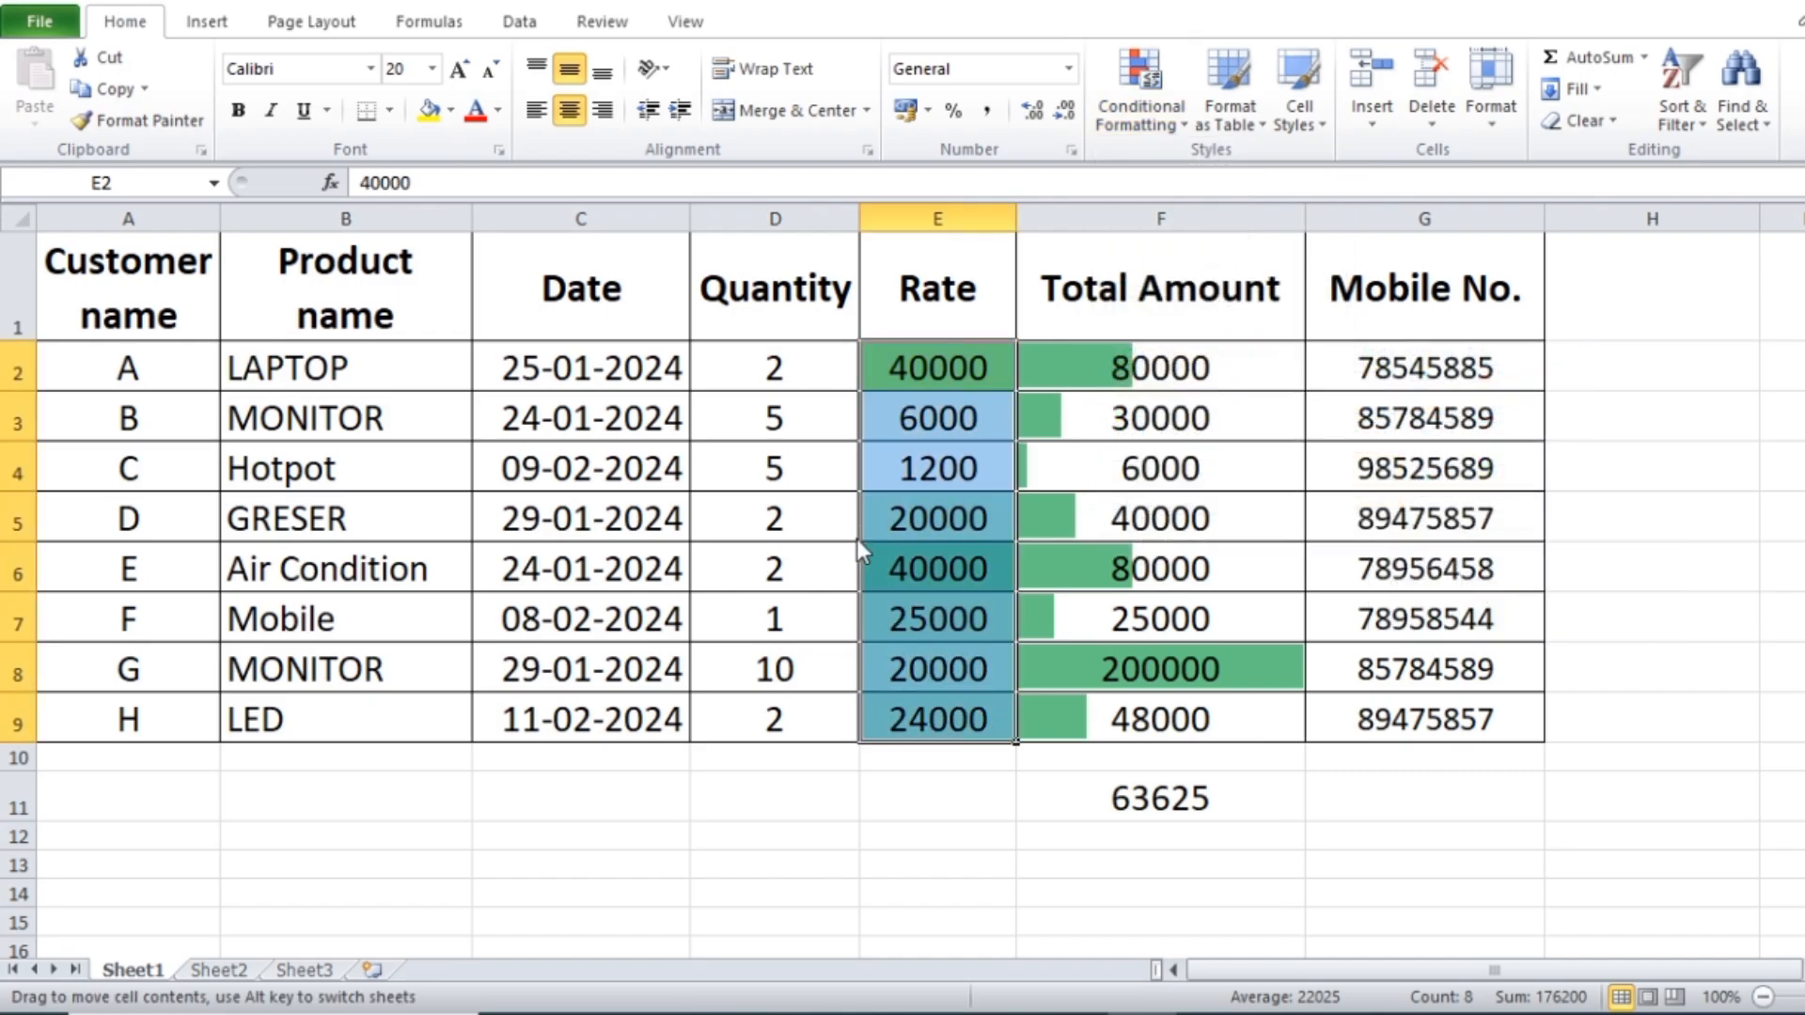
{"action": "left_click", "coordinate": [935, 519]}
{"action": "left_click", "coordinate": [967, 839]}
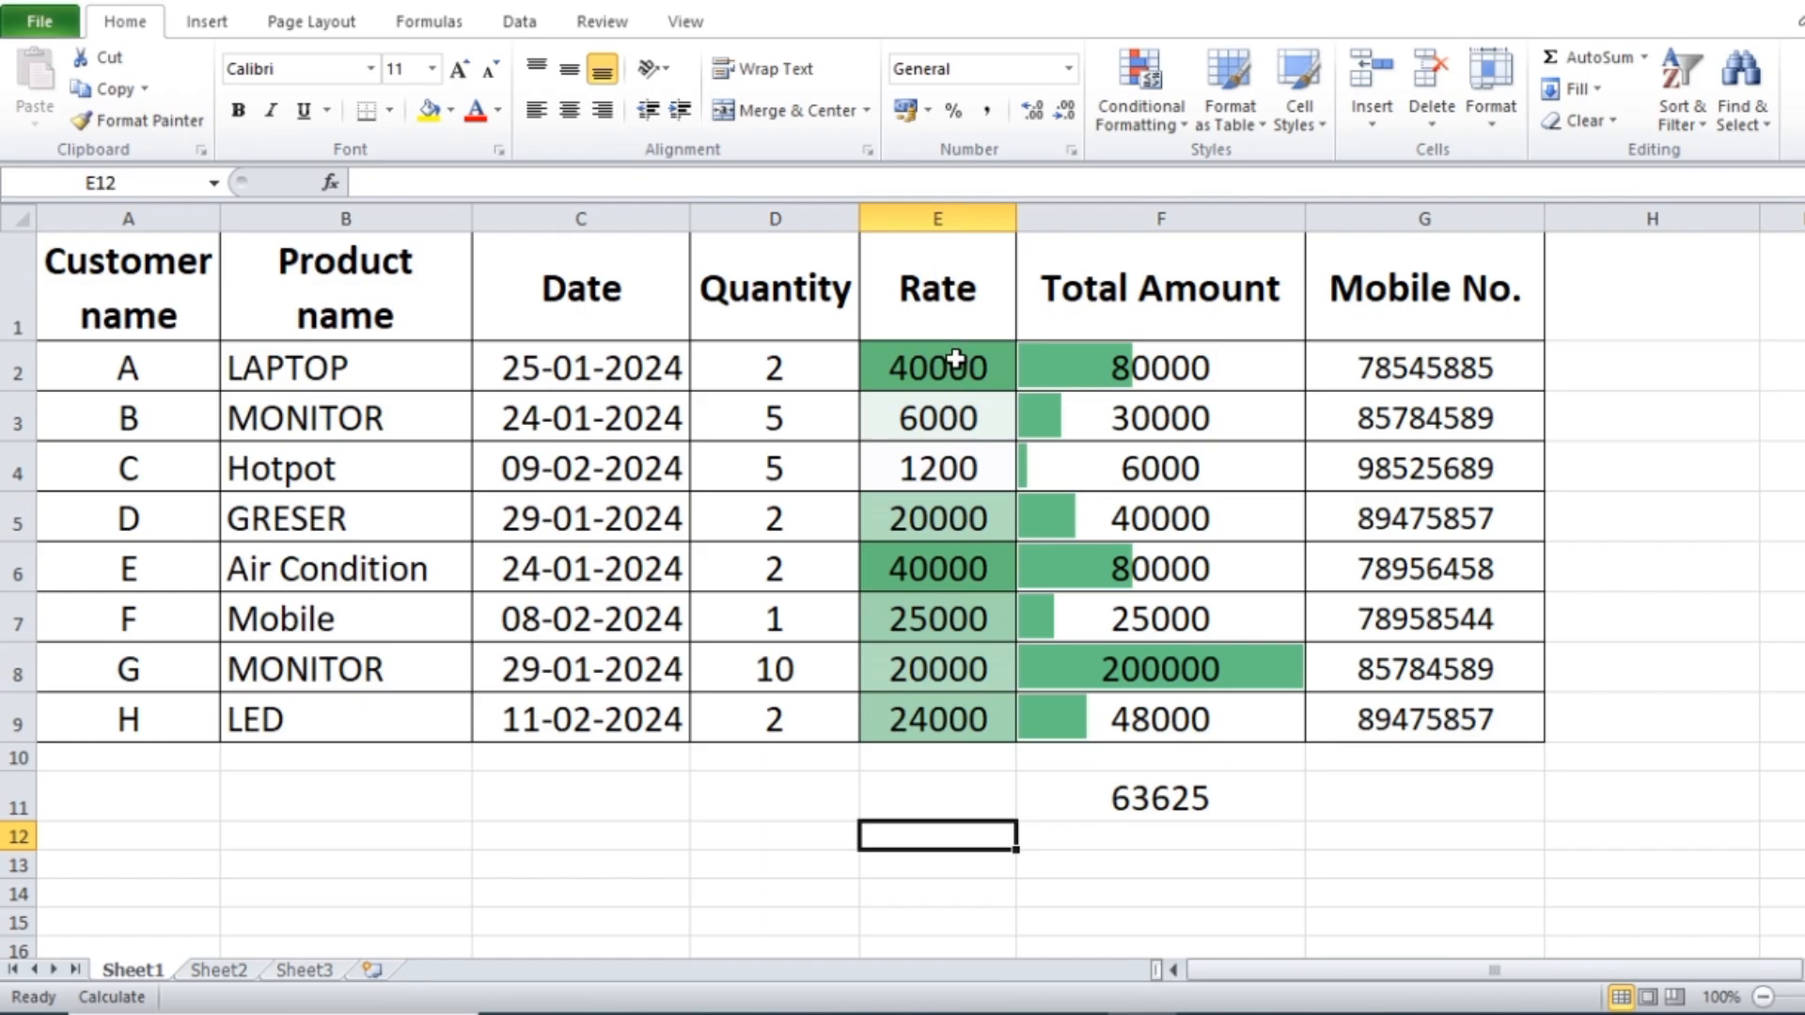
Step: Add the four-bar ratings icon set to the Rate values E2:E9
{"action": "left_click_drag", "start_coordinate": [952, 357], "coordinate": [960, 722]}
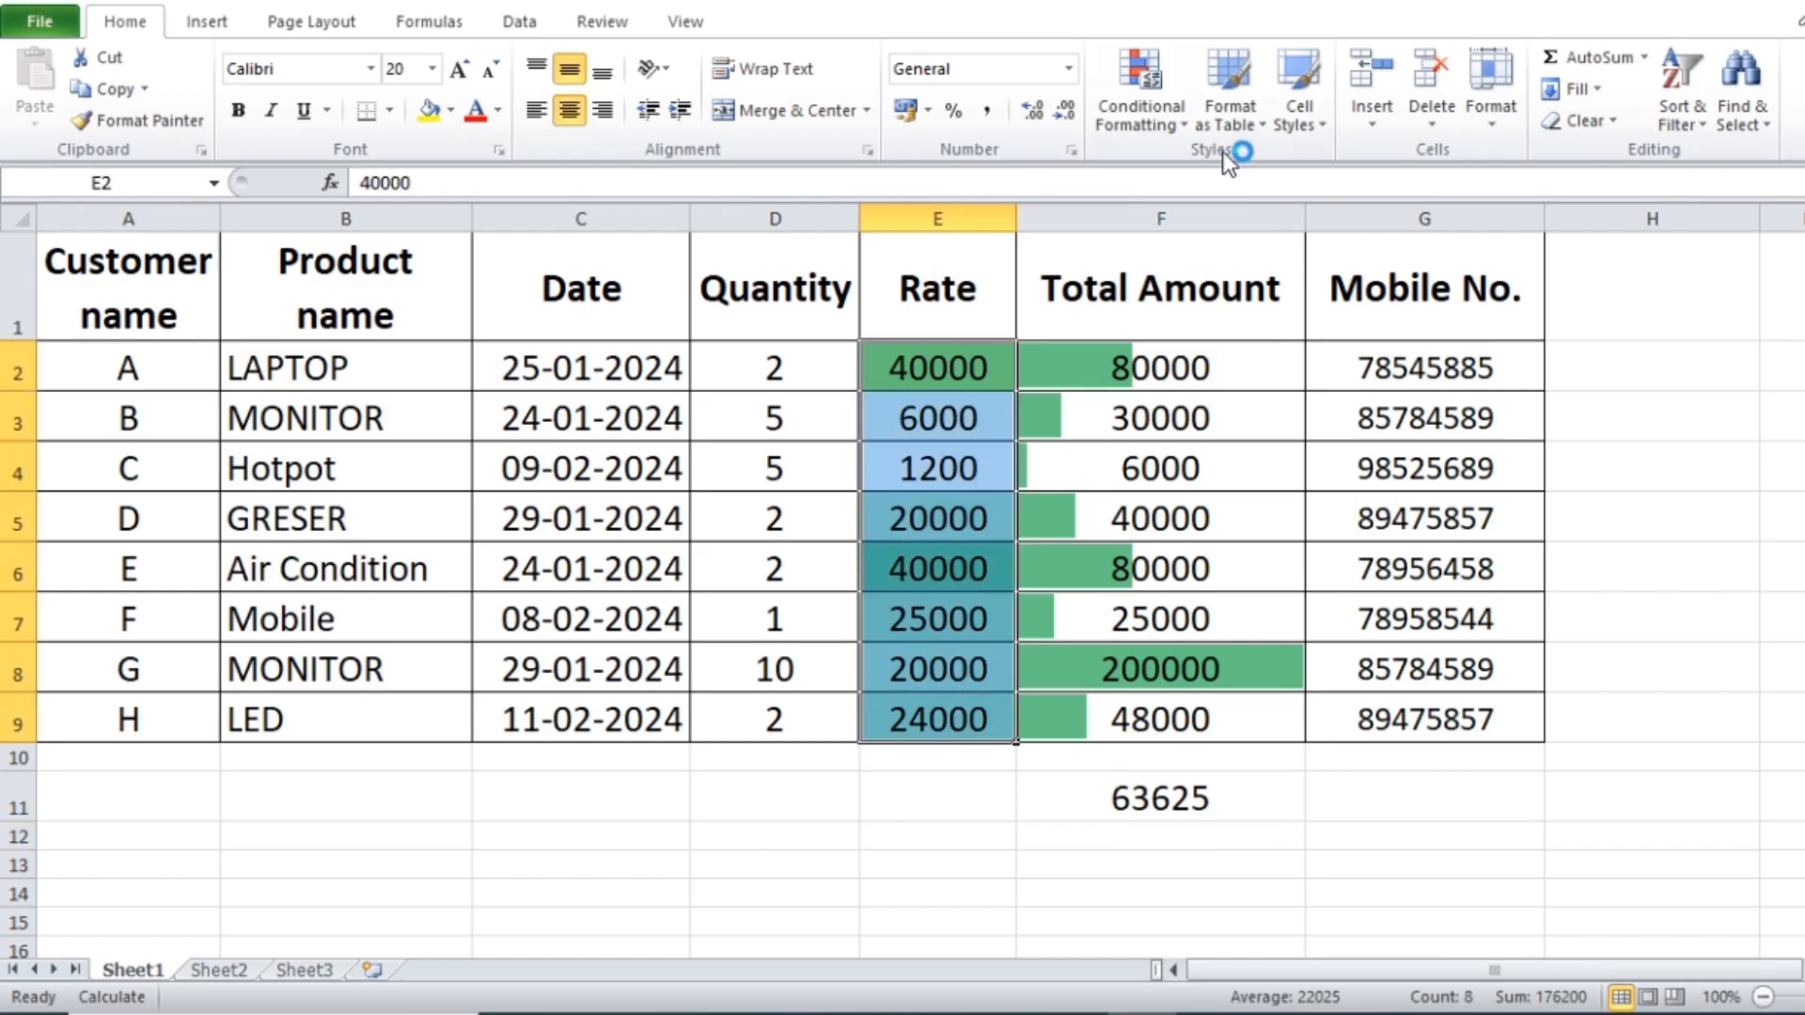
{"action": "left_click", "coordinate": [1182, 119]}
{"action": "mouse_move", "coordinate": [1233, 457]}
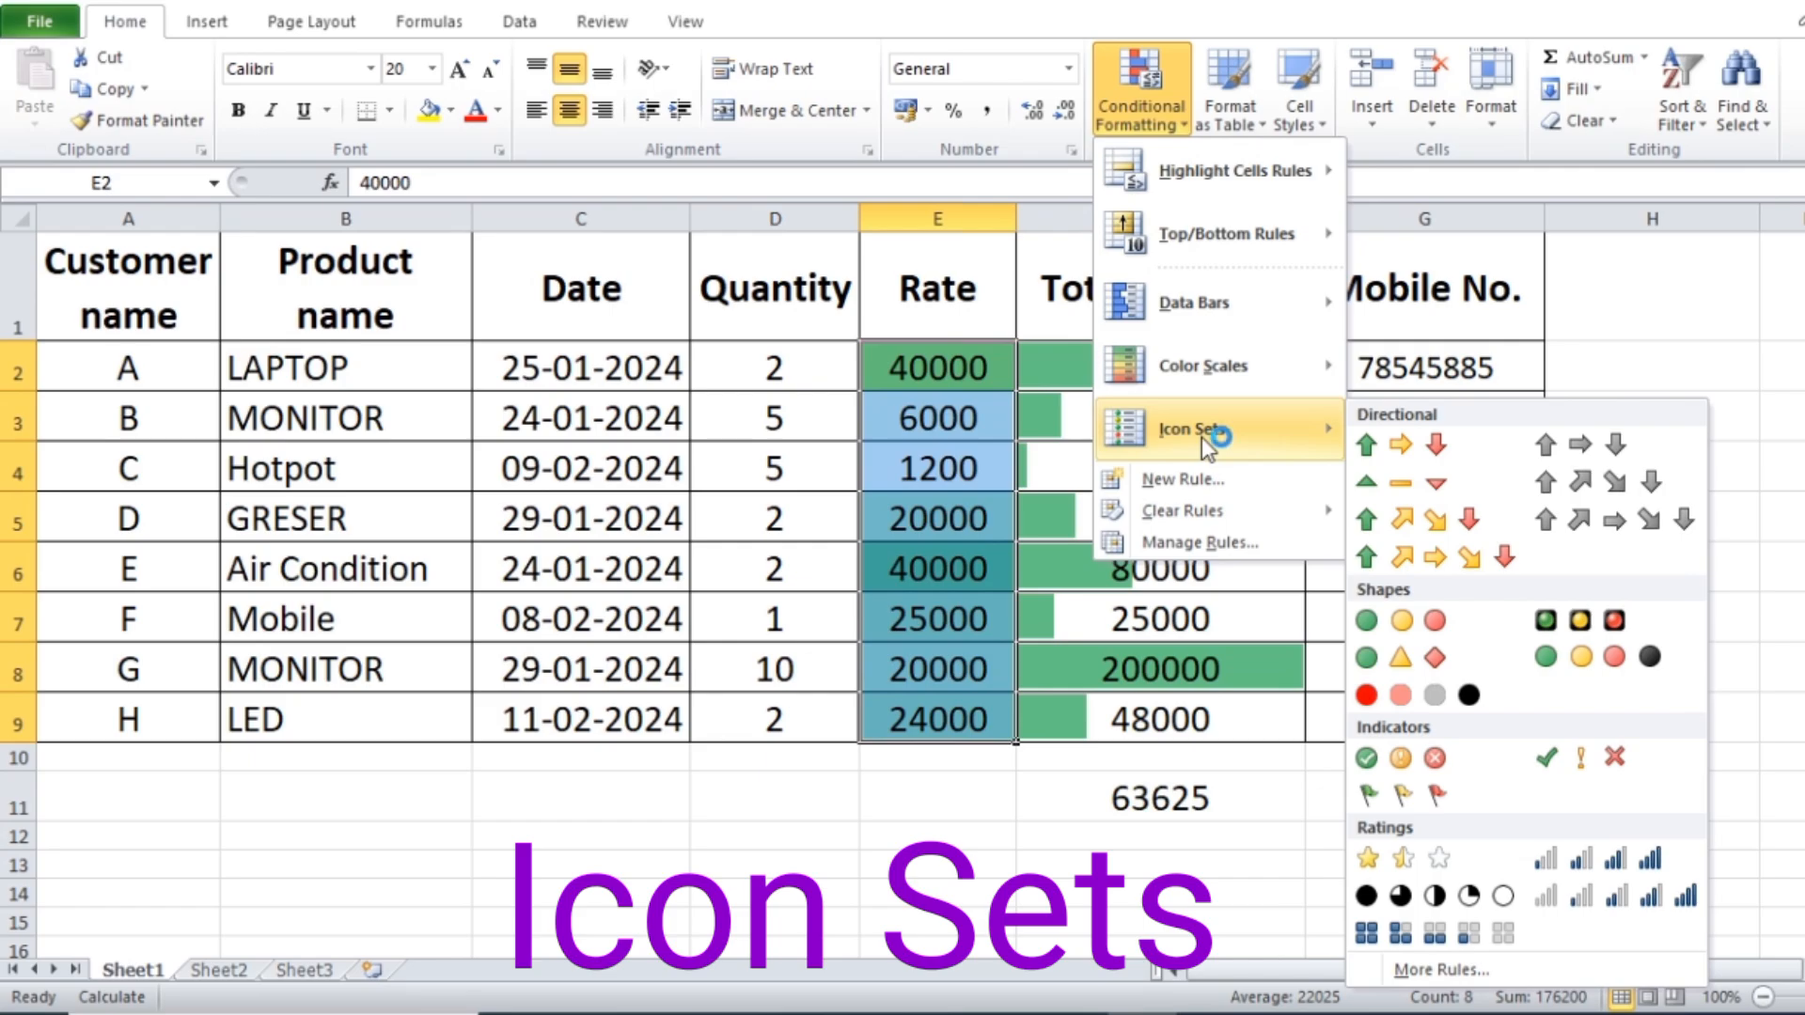
{"action": "left_click", "coordinate": [1598, 858]}
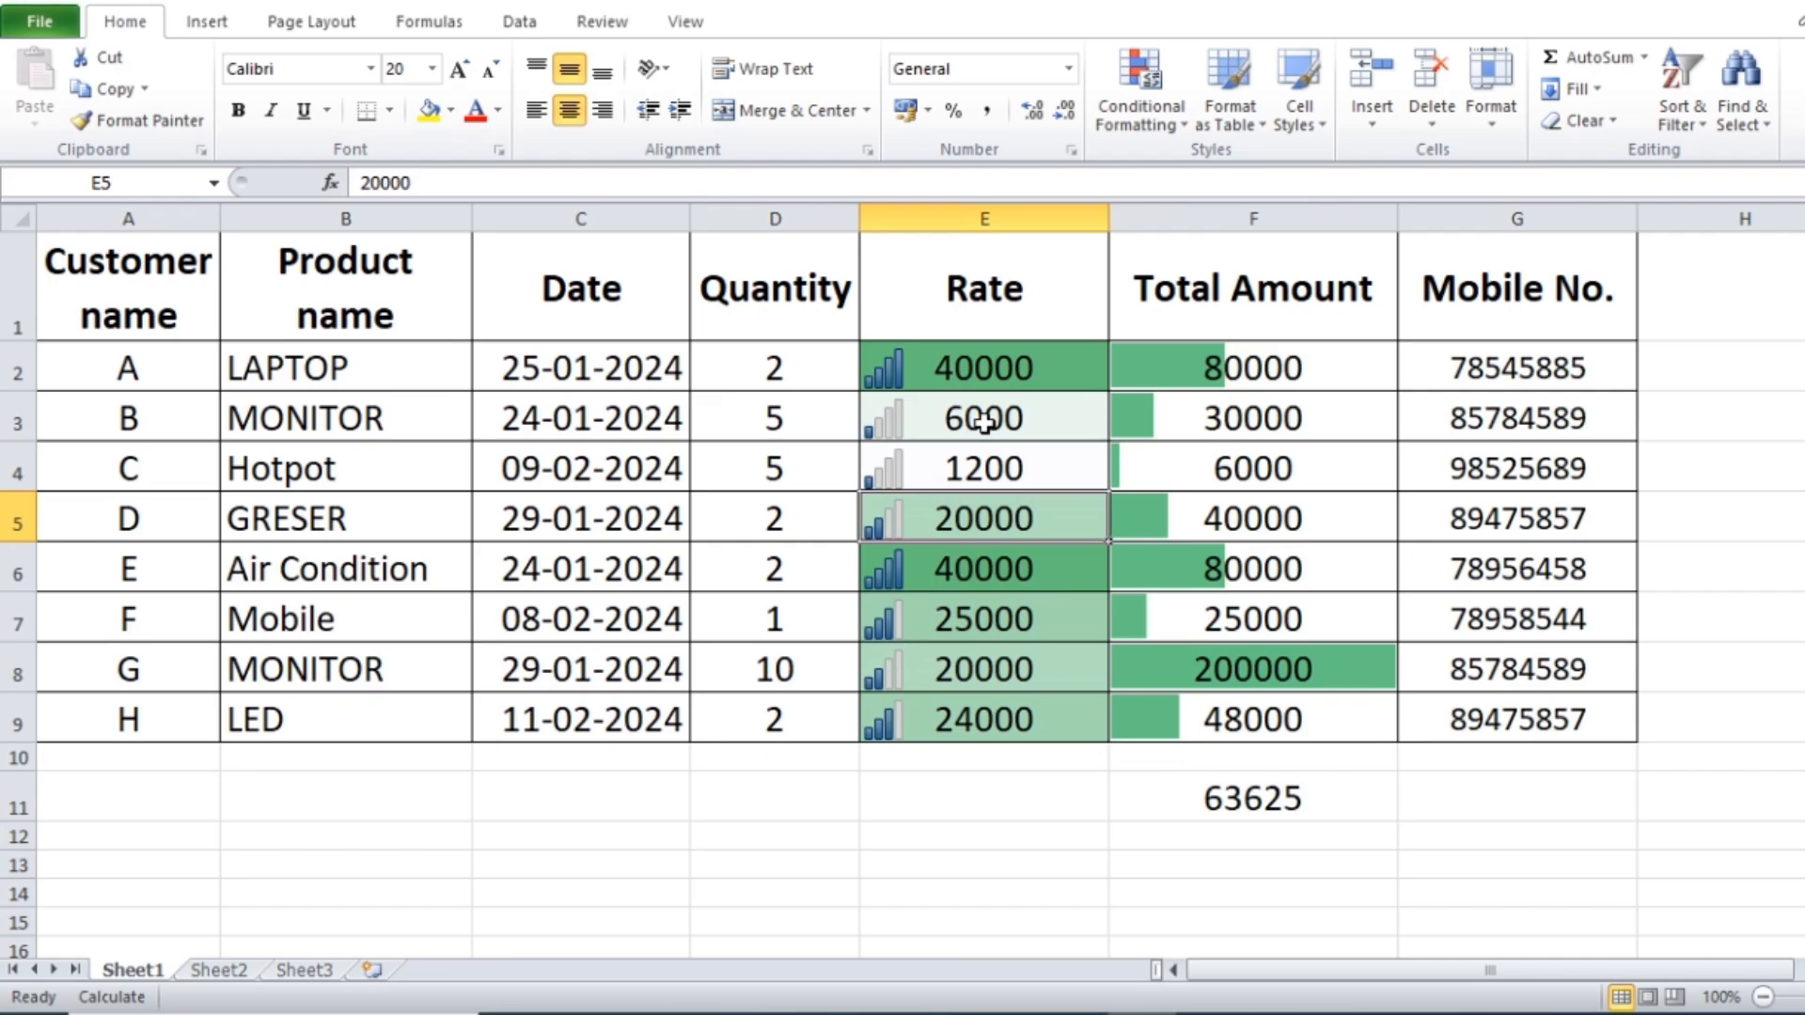
Step: Apply the black-and-white quarter-circle ratings icon set to the Rate values E2:E9
{"action": "left_click", "coordinate": [975, 369]}
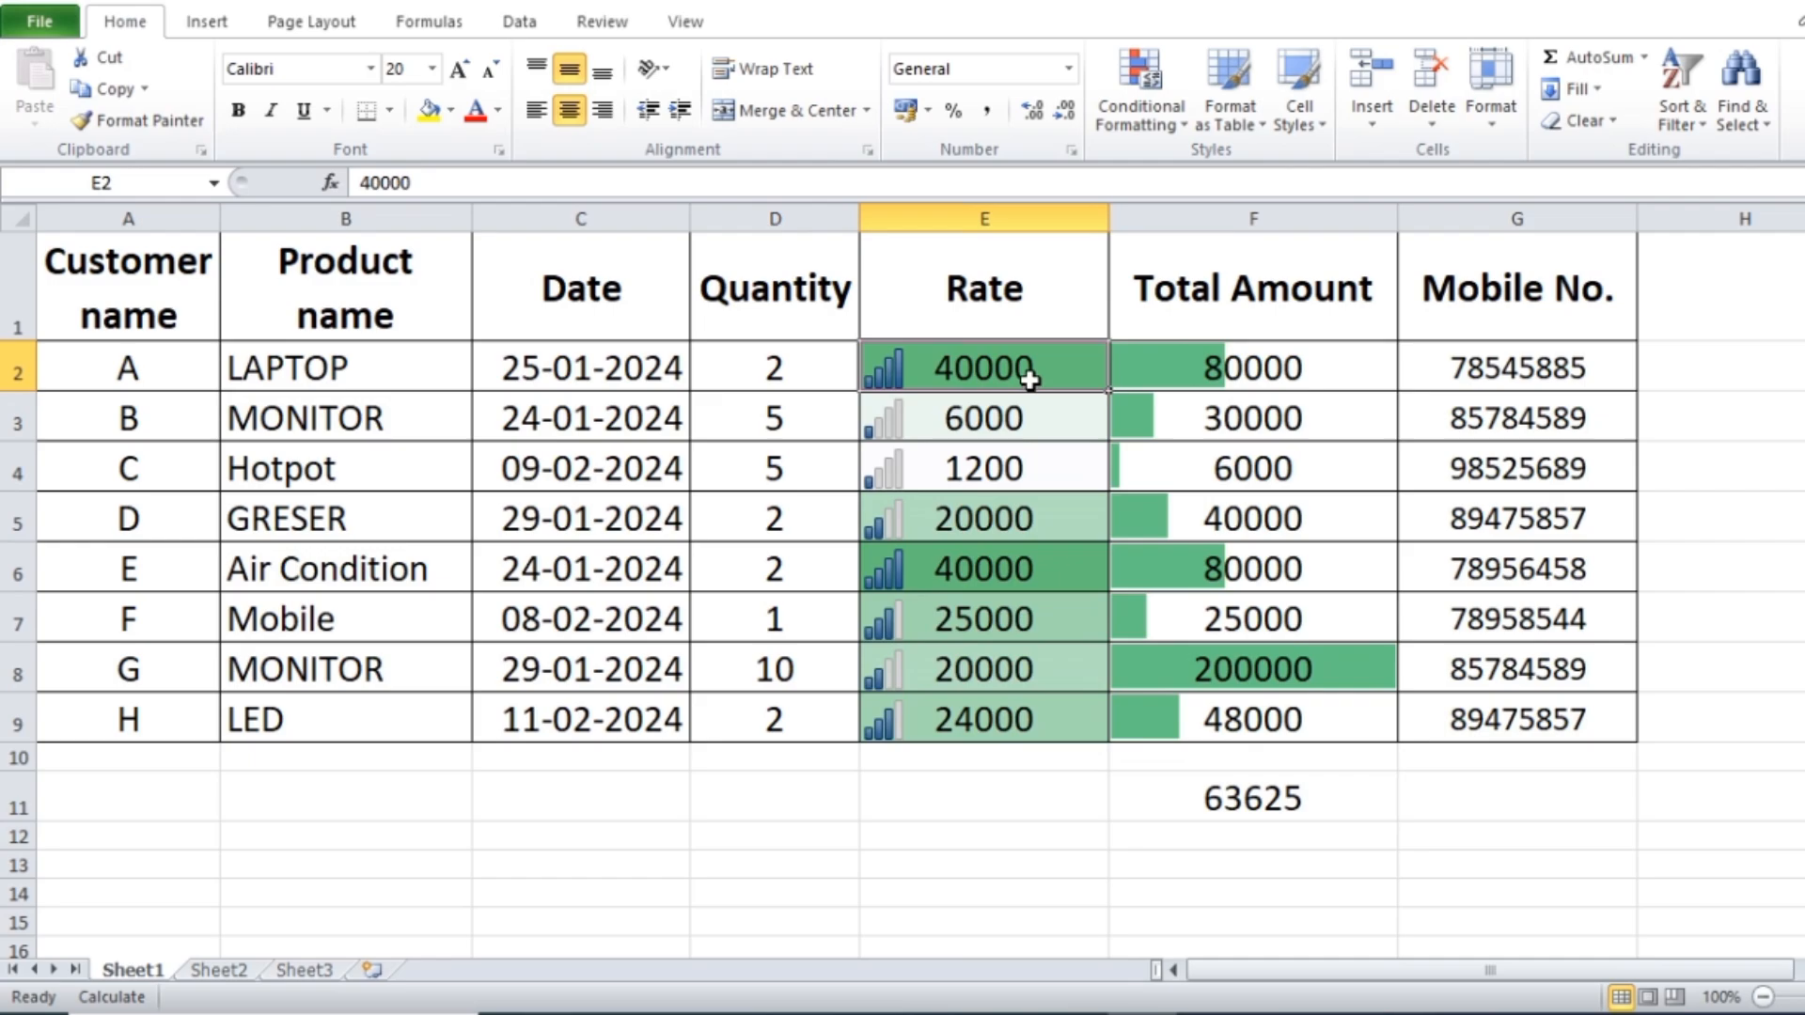
{"action": "key", "text": "ctrl+shift+Down"}
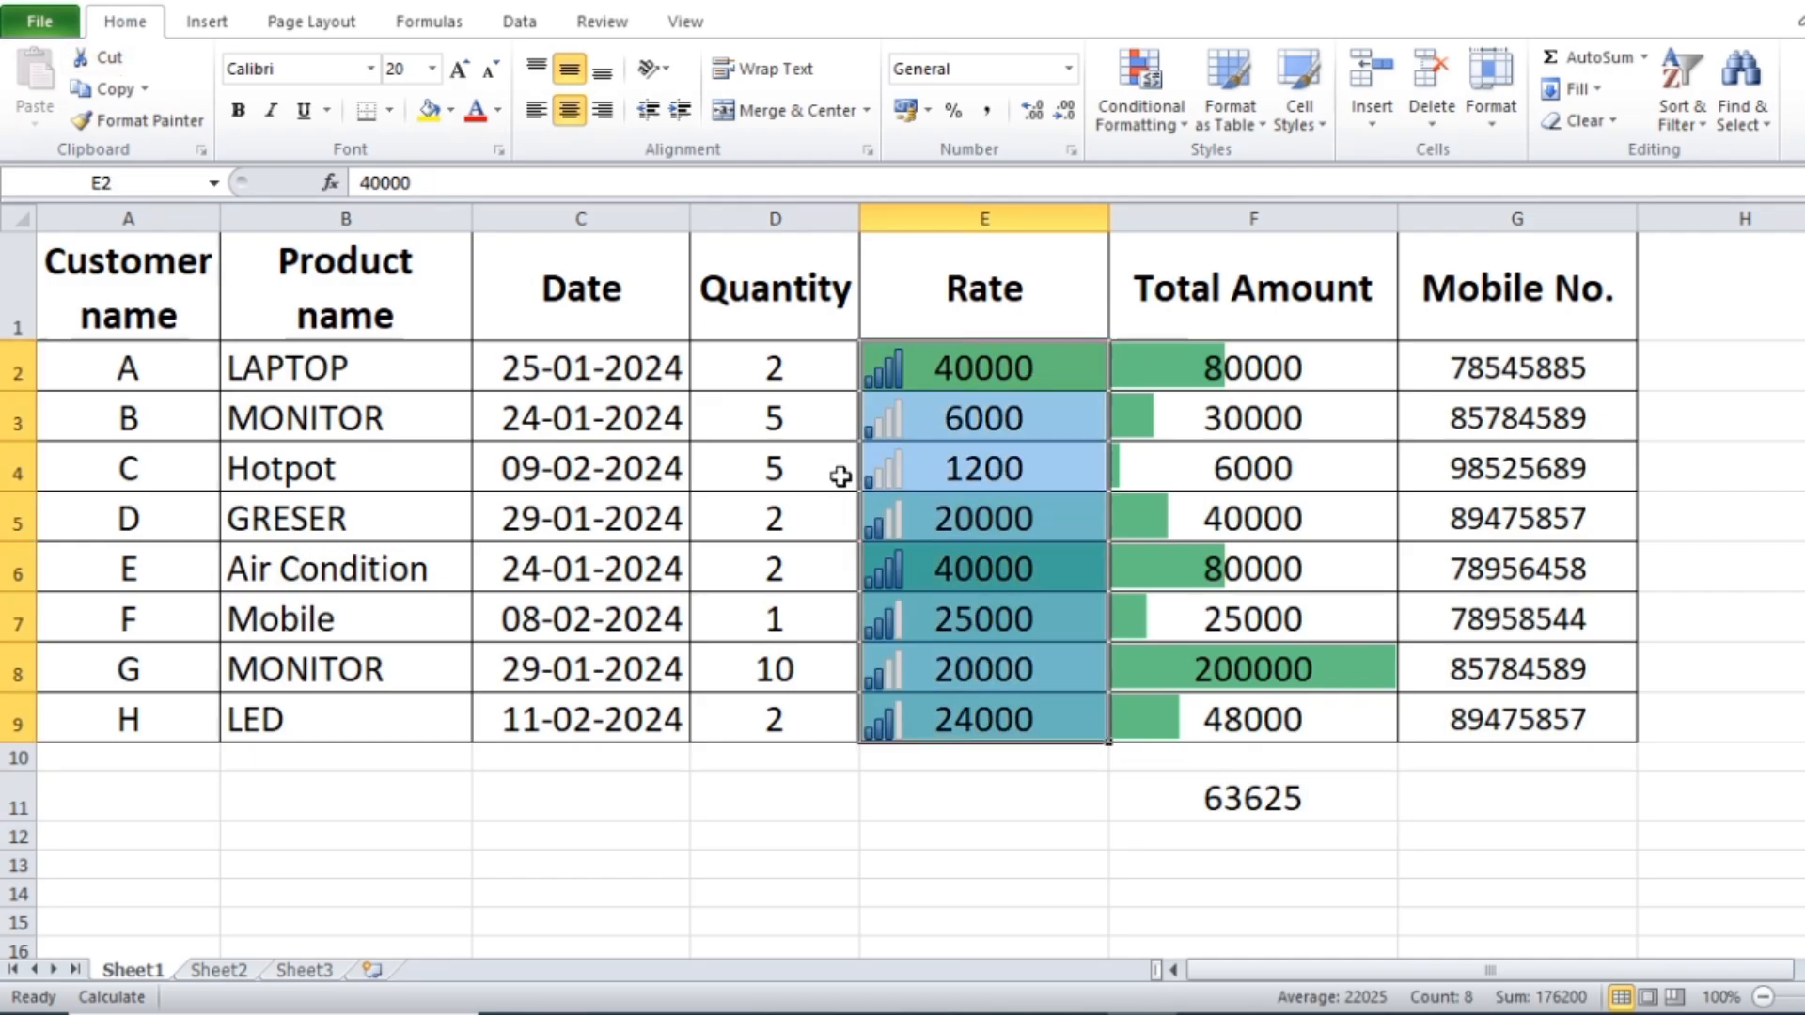
{"action": "left_click", "coordinate": [1182, 120]}
{"action": "mouse_move", "coordinate": [1224, 443]}
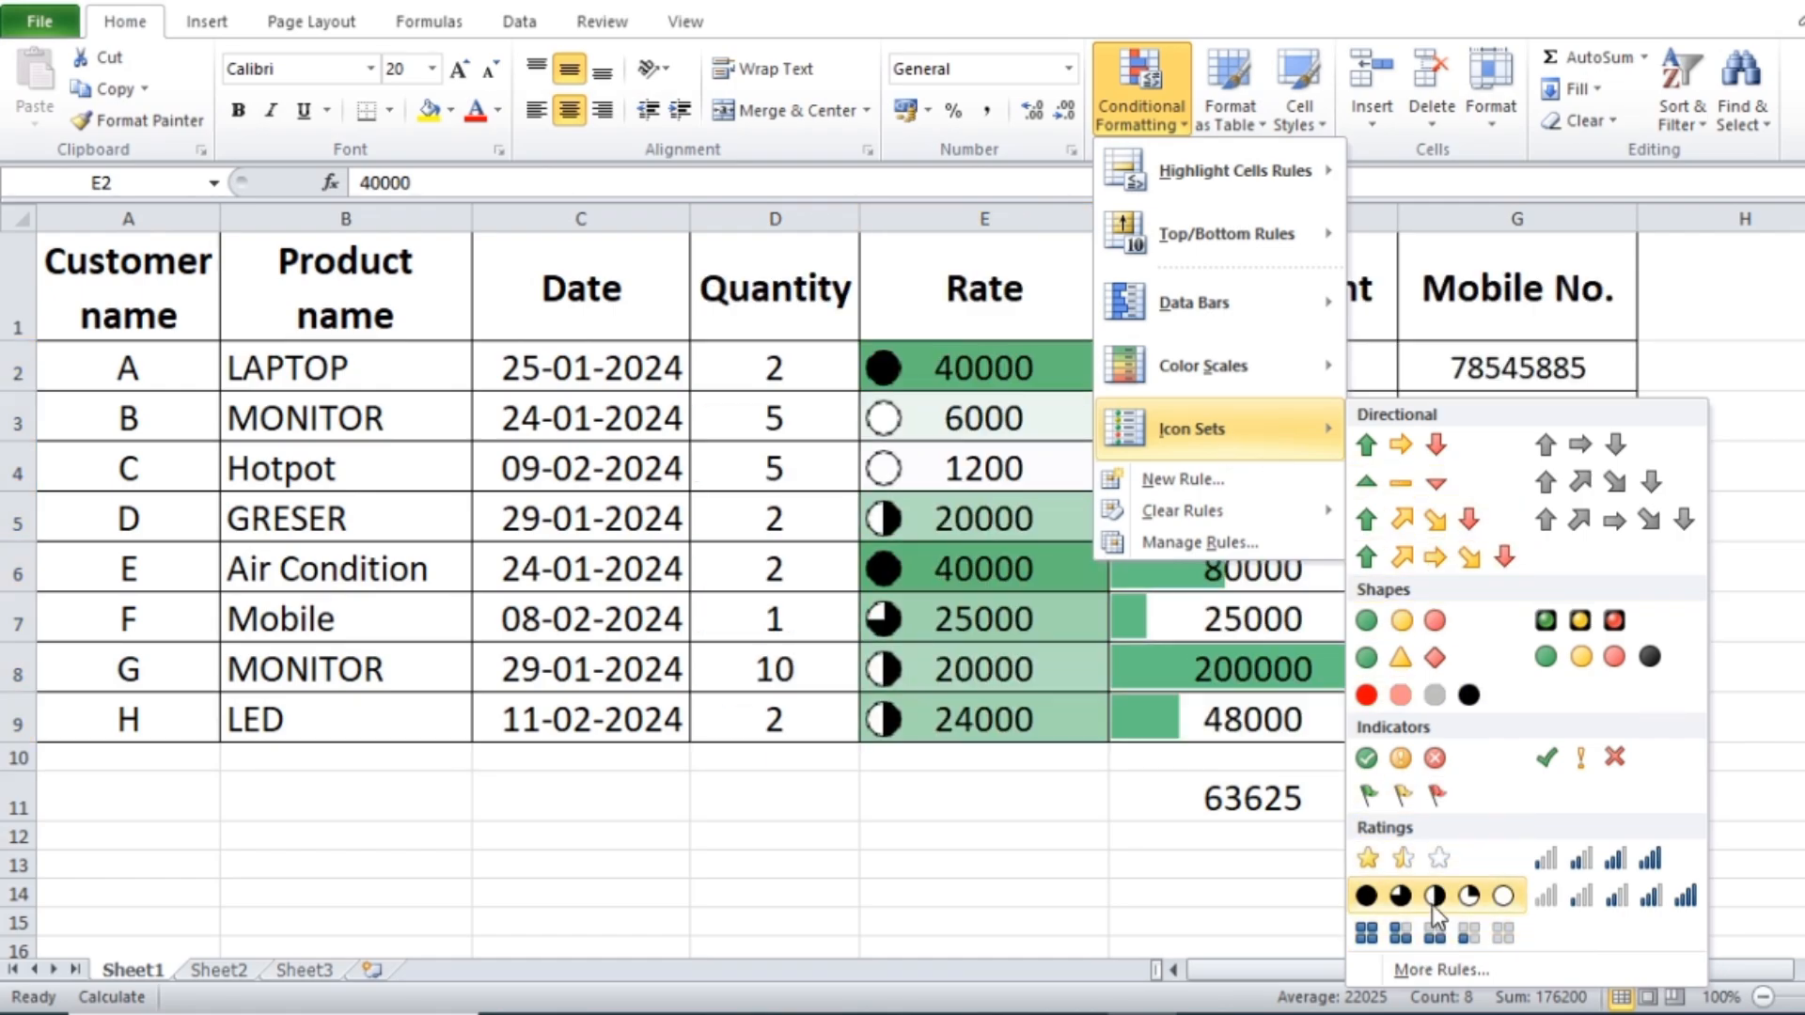
{"action": "left_click", "coordinate": [1471, 896]}
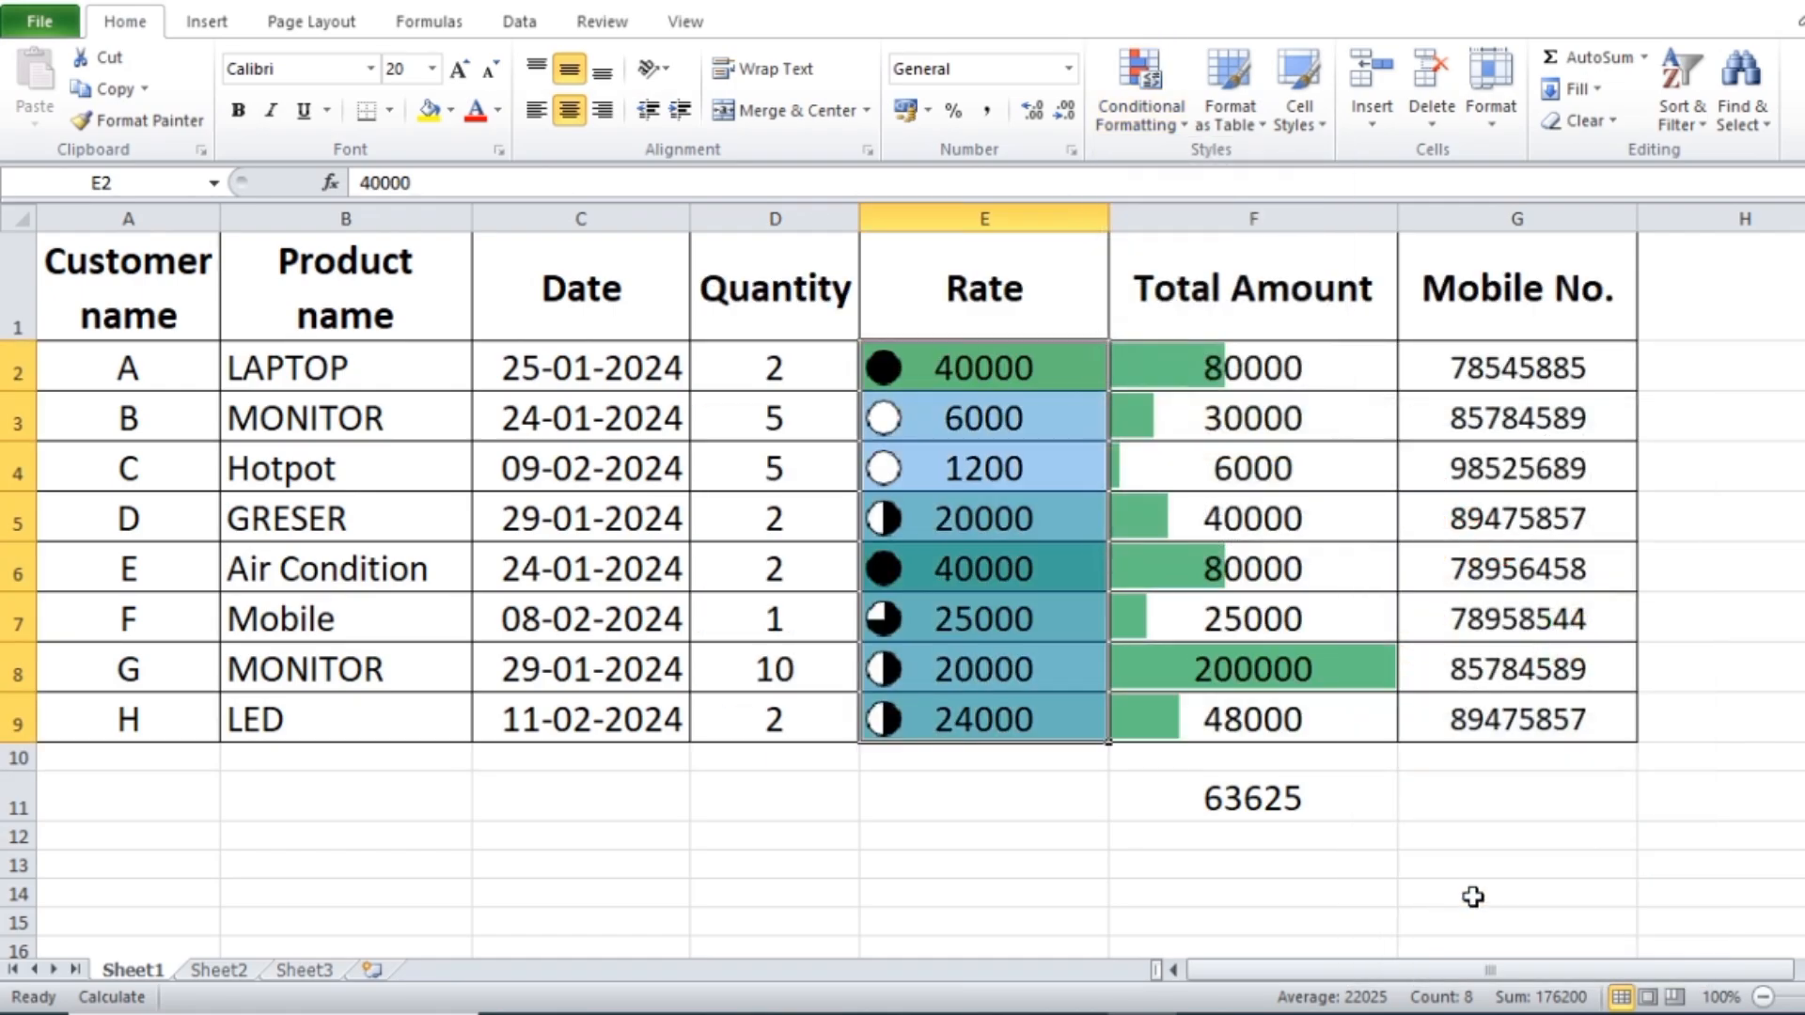
{"action": "left_click", "coordinate": [1029, 560]}
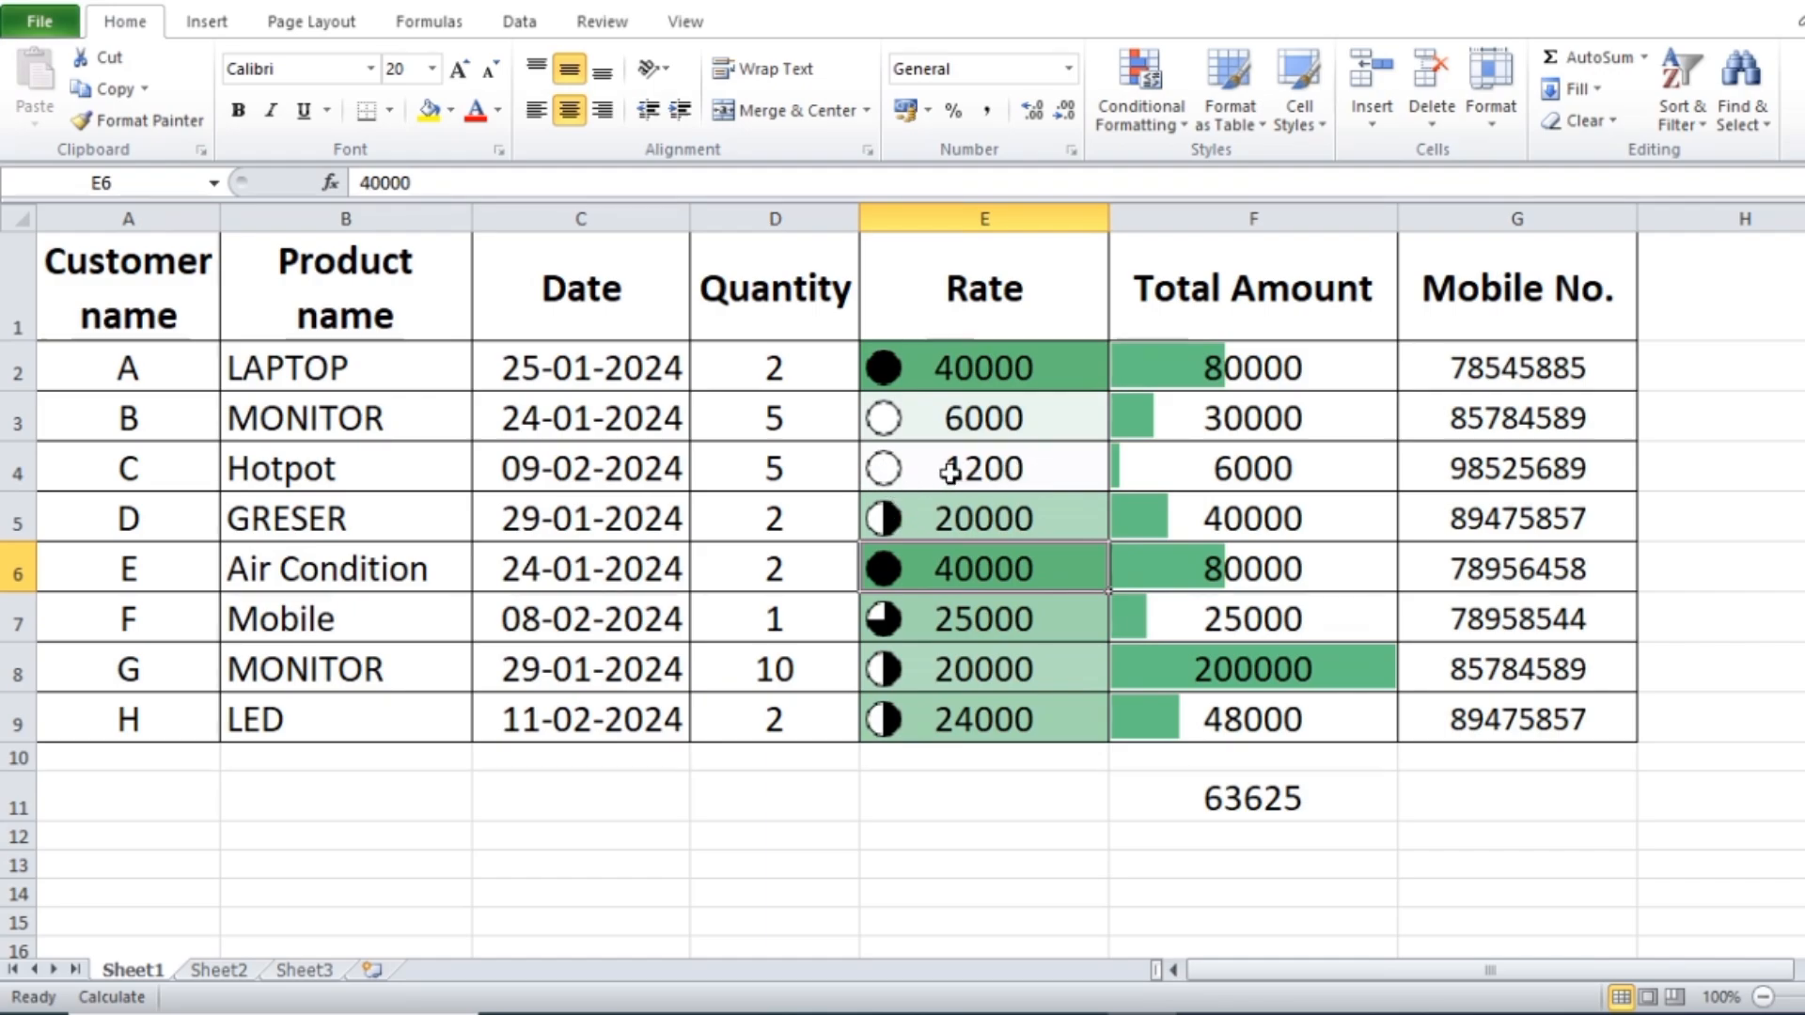
Step: Apply the four colored directional arrows icon set to the Rate values E2:E9
{"action": "left_click_drag", "start_coordinate": [987, 367], "coordinate": [1000, 719]}
{"action": "left_click", "coordinate": [1141, 115]}
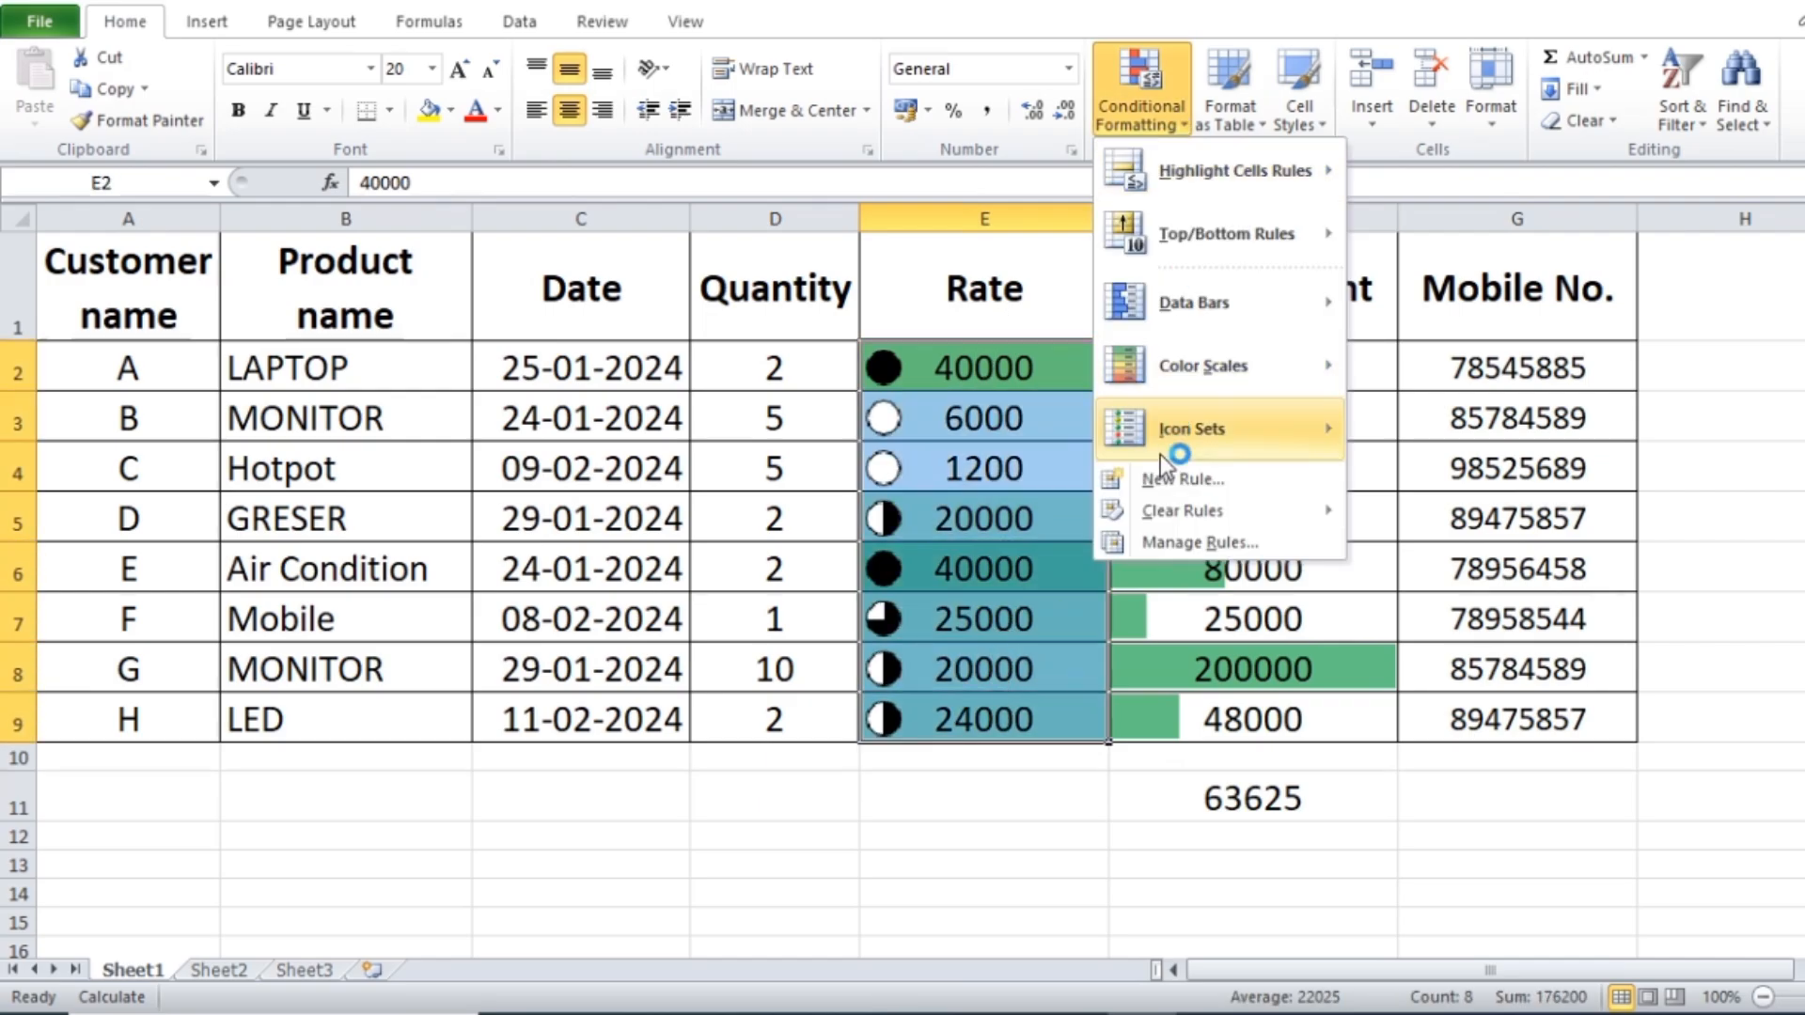
{"action": "mouse_move", "coordinate": [1169, 437]}
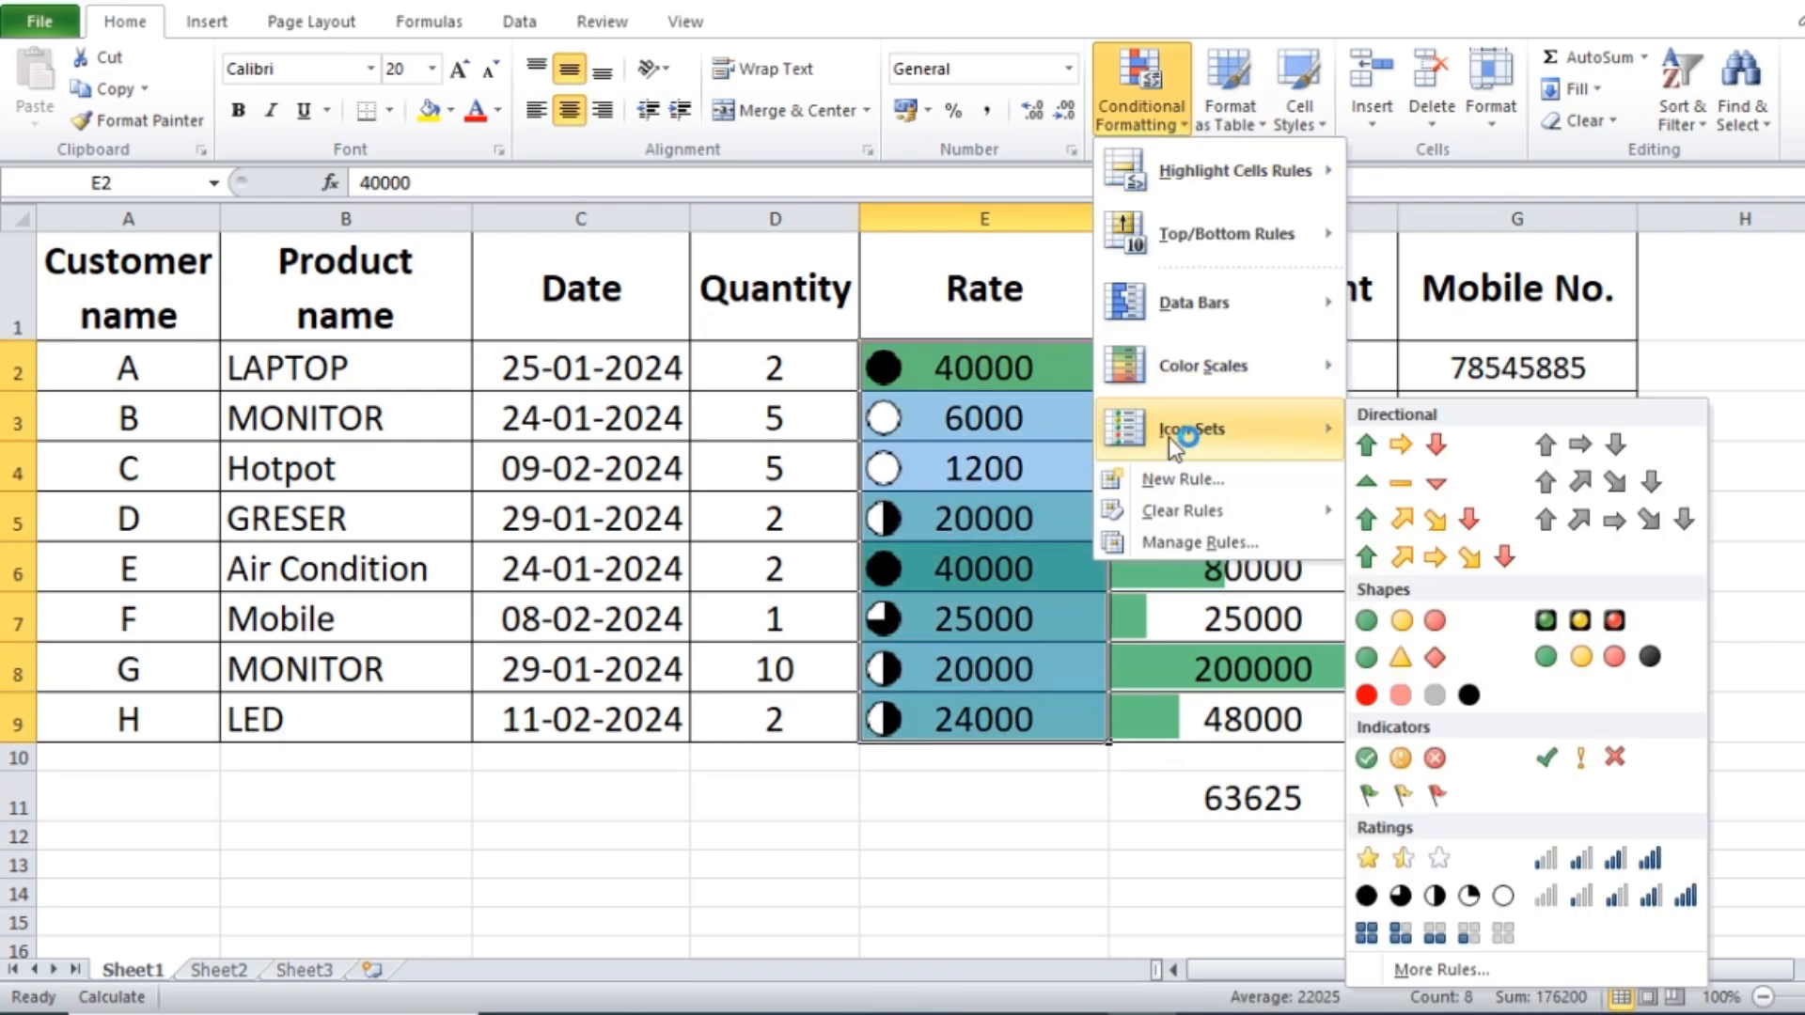
{"action": "left_click", "coordinate": [1401, 518]}
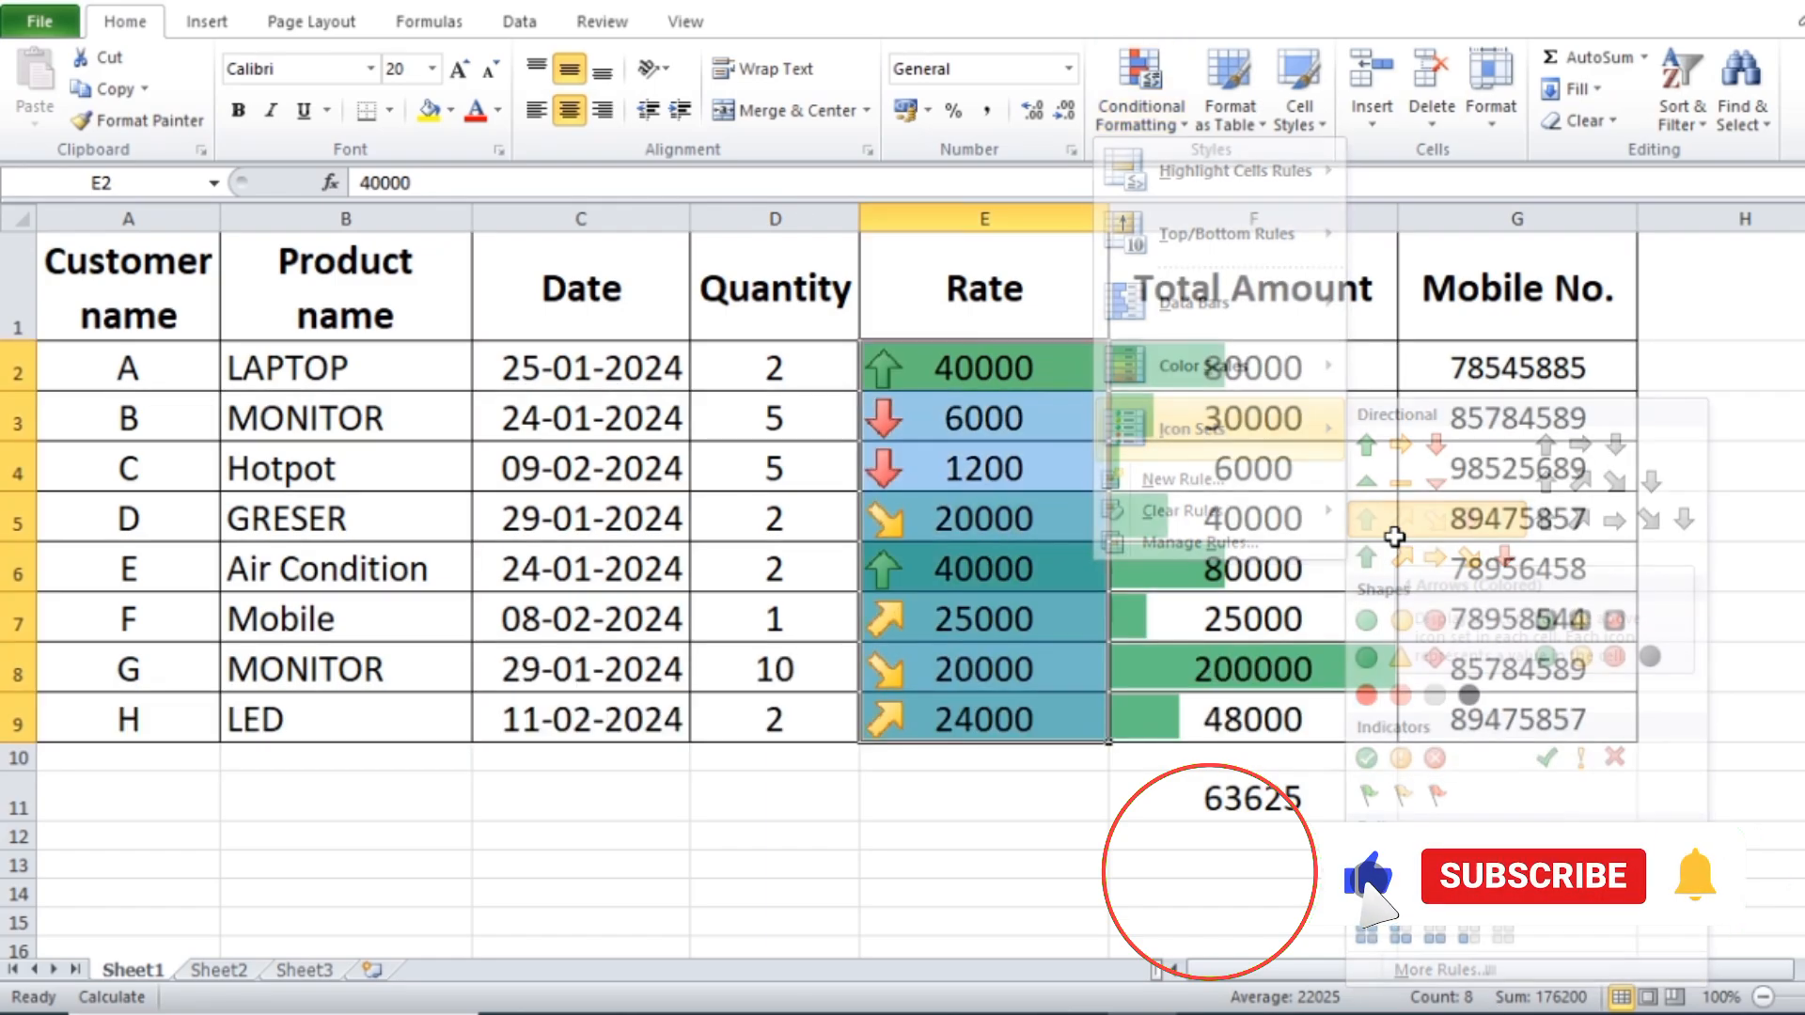
{"action": "left_click", "coordinate": [1005, 490]}
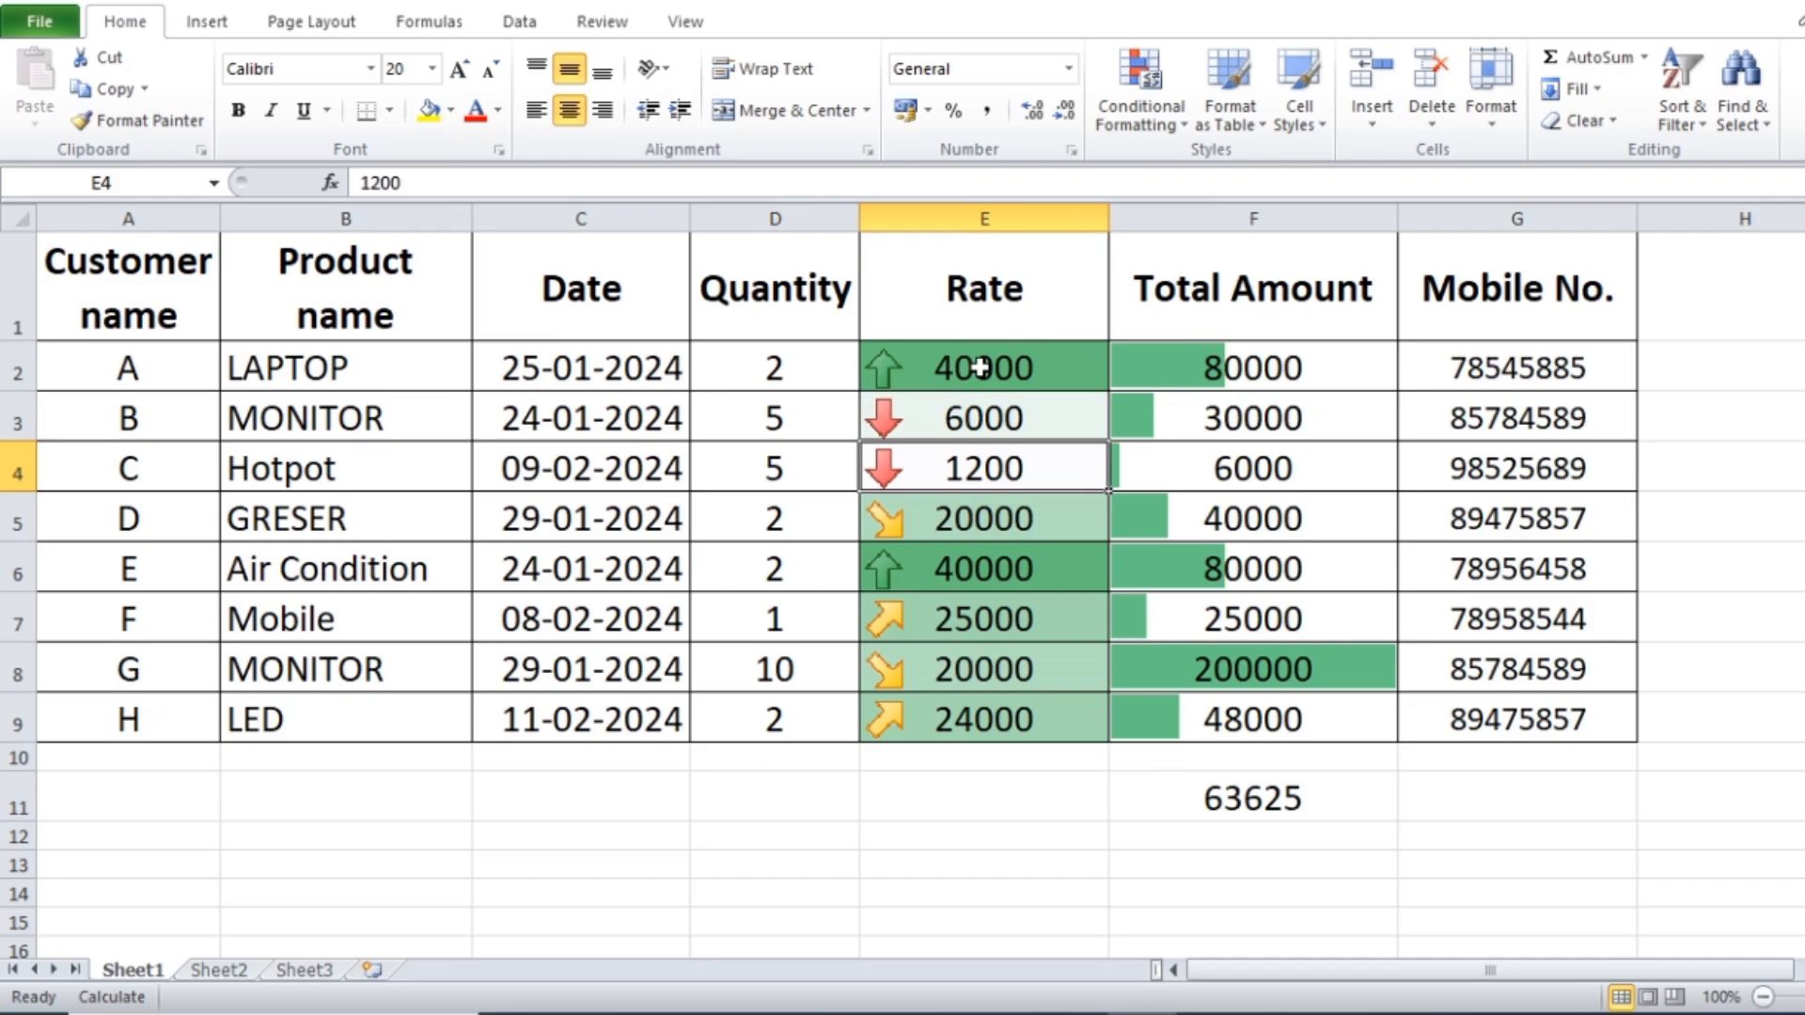
Step: Select the Rate values E2:E9 and open the conditional formatting options for them
{"action": "left_click_drag", "start_coordinate": [981, 369], "coordinate": [979, 719]}
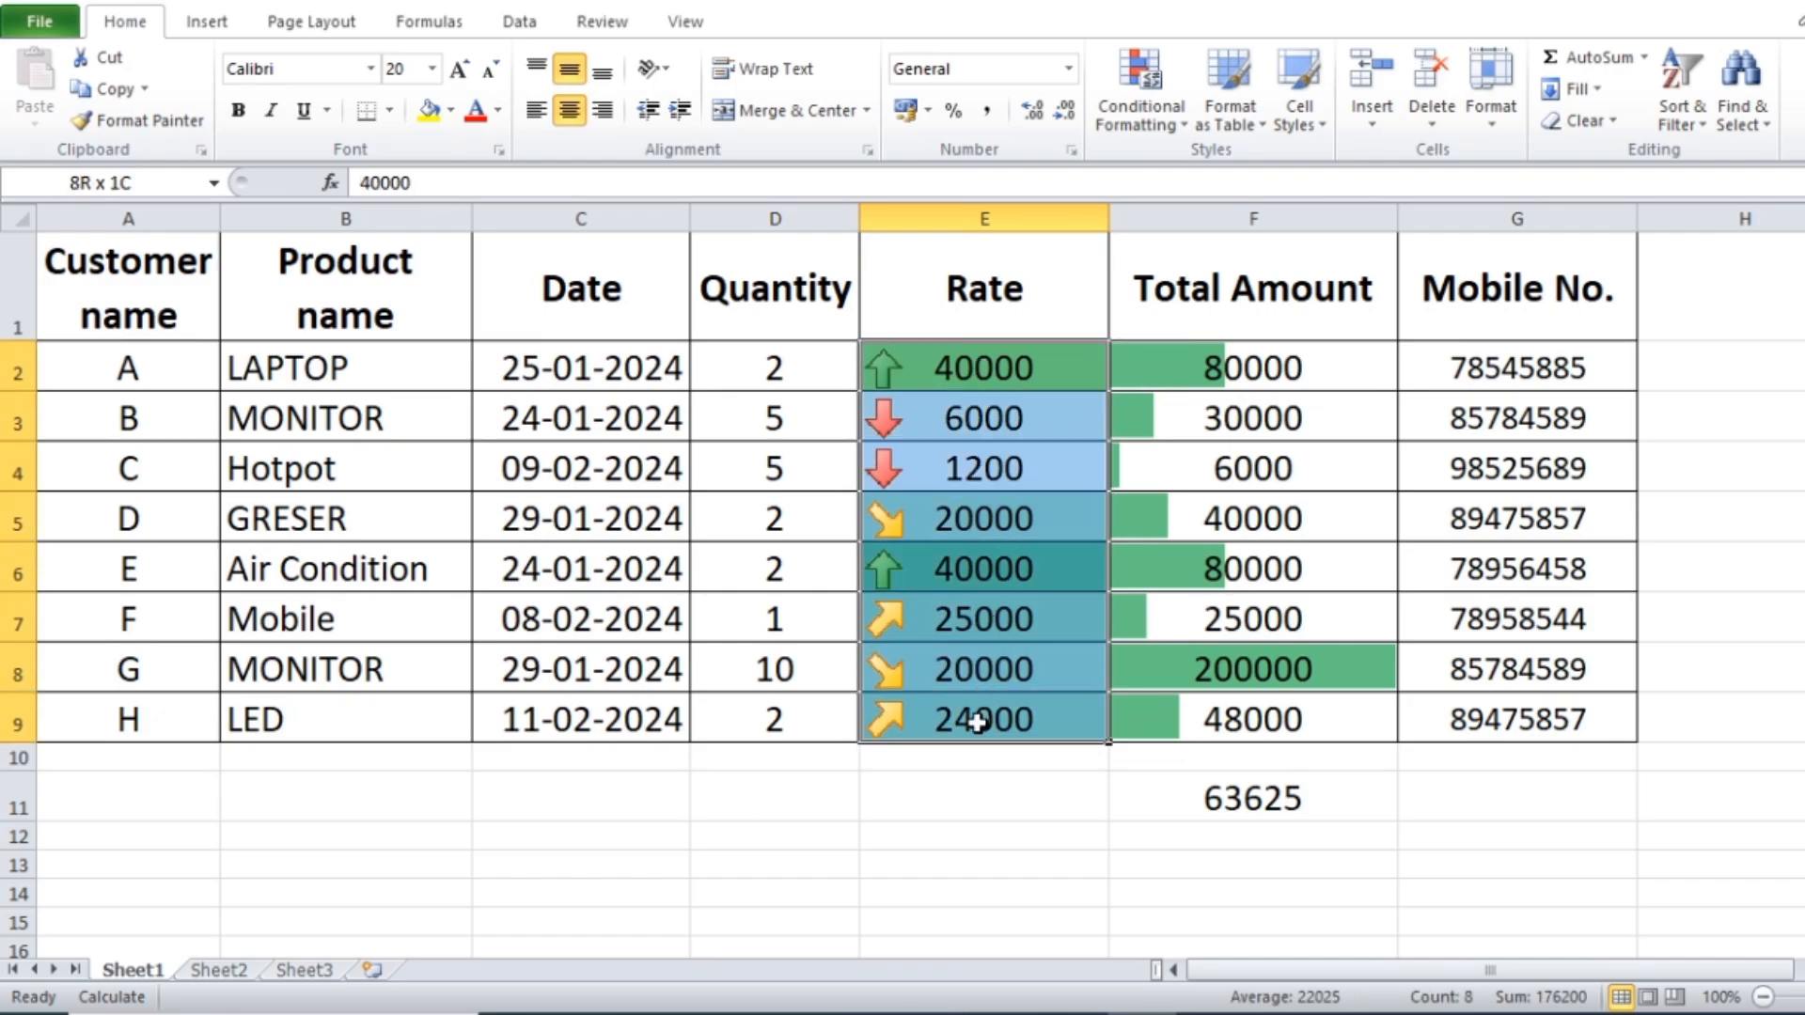
{"action": "left_click", "coordinate": [1192, 123]}
{"action": "left_click", "coordinate": [1182, 122]}
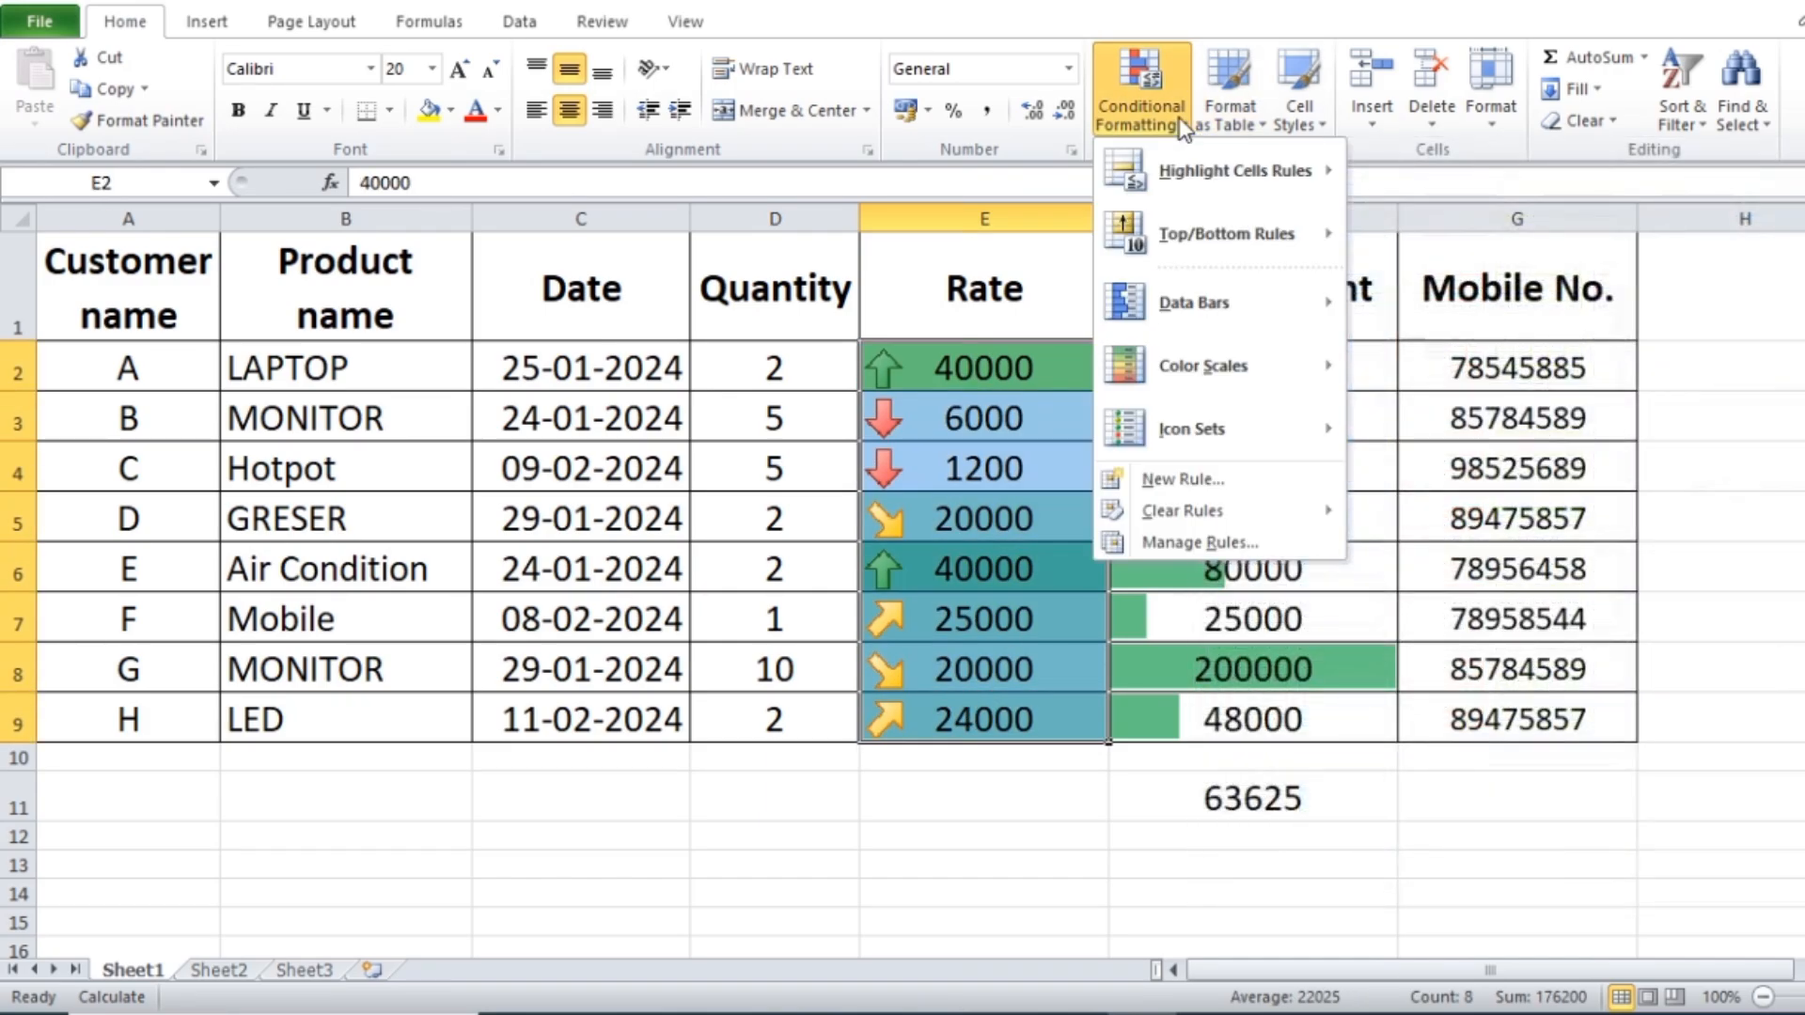